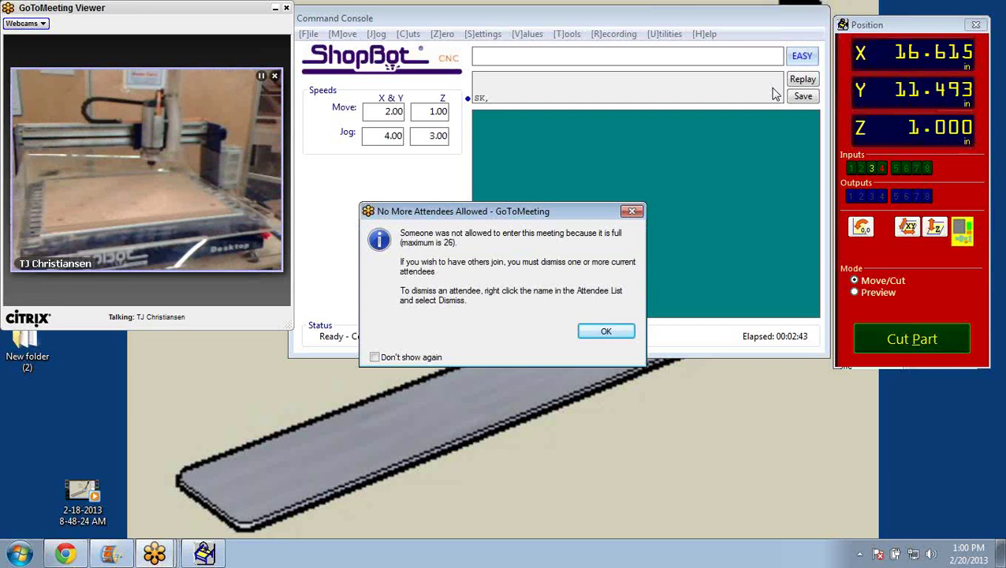
Dismiss both GoToMeeting notices about the attendee limit and set them not to show again
{"action": "left_click", "coordinate": [375, 358]}
{"action": "left_click", "coordinate": [605, 334]}
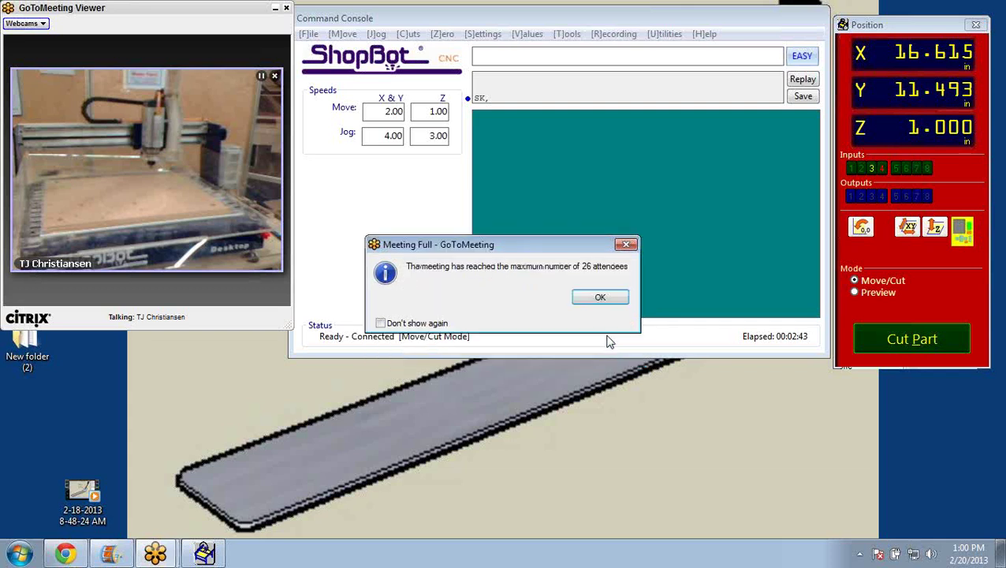
{"action": "left_click", "coordinate": [380, 325]}
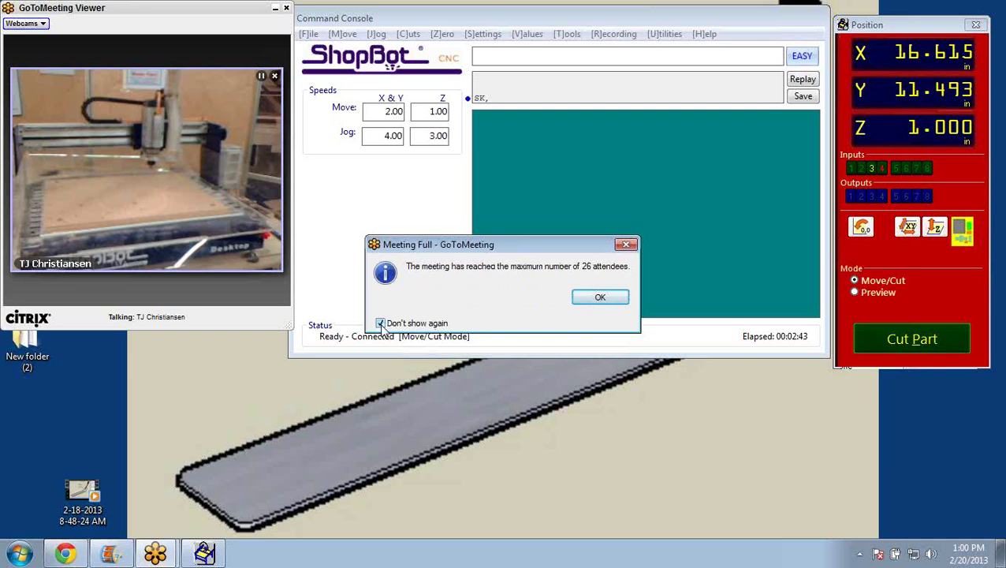
{"action": "left_click", "coordinate": [600, 299]}
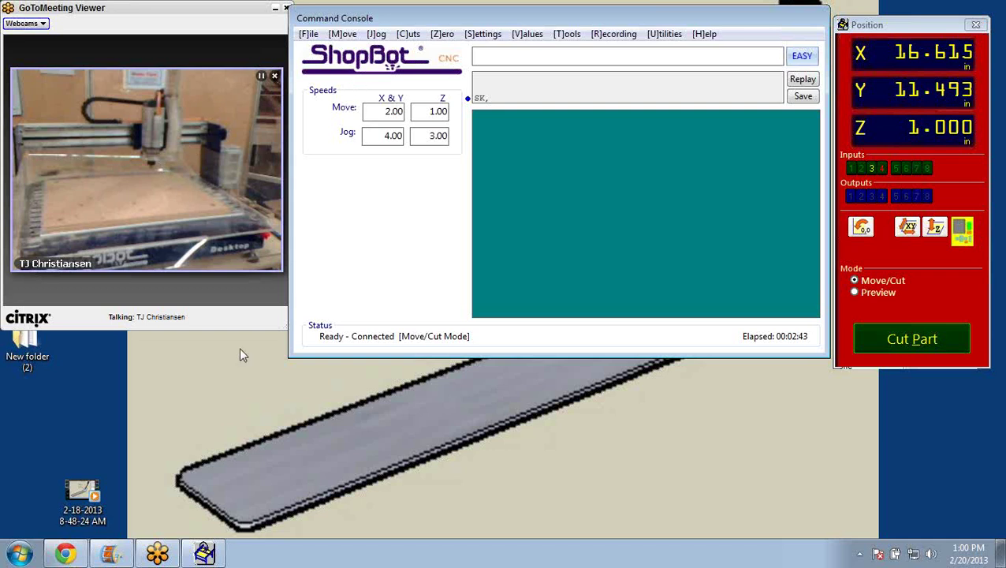
Switch to Windows Live Movie Maker, watch the movie in full screen, and close the program
{"action": "left_click", "coordinate": [111, 556]}
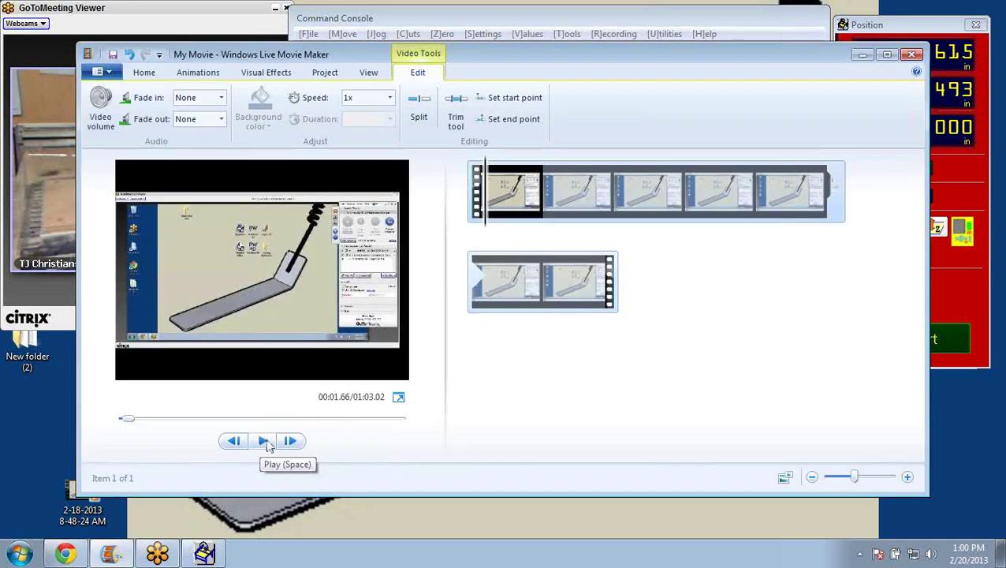
{"action": "left_click", "coordinate": [398, 399]}
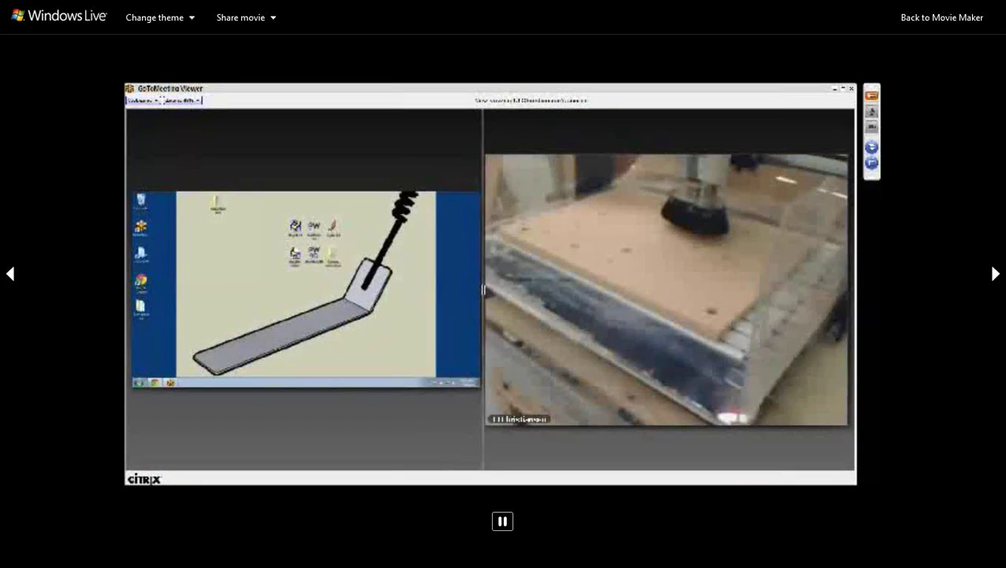
{"action": "key", "text": "Escape"}
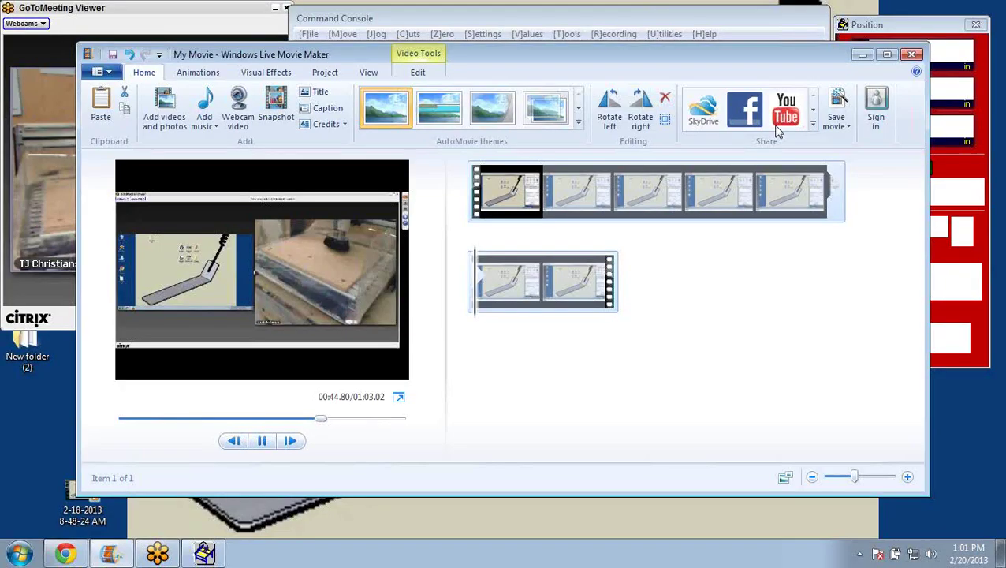
{"action": "left_click", "coordinate": [907, 56]}
{"action": "left_click", "coordinate": [539, 276]}
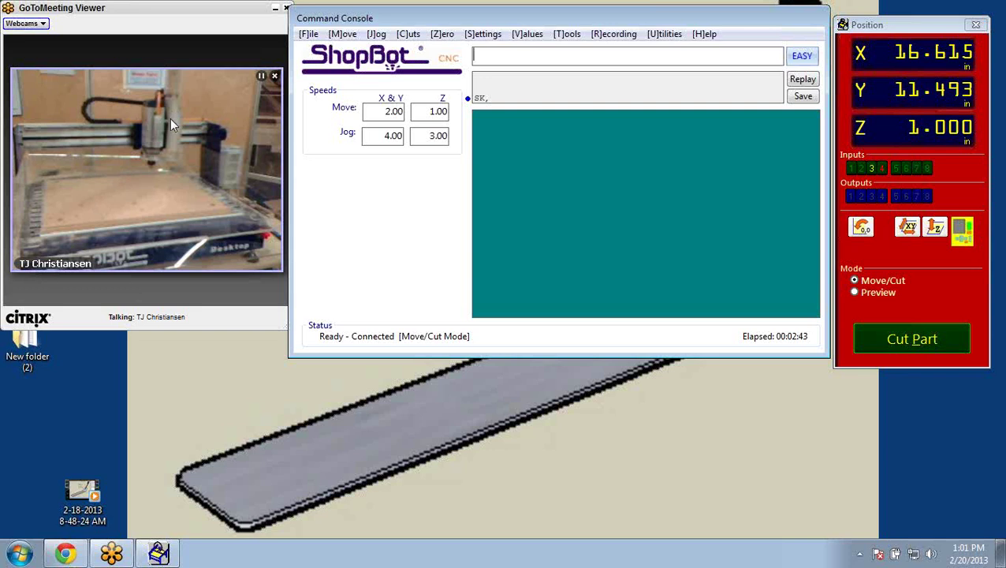
Exit the ShopBot control software and start ShopBot 3 again from the desktop
{"action": "left_click", "coordinate": [308, 34]}
{"action": "left_click", "coordinate": [339, 249]}
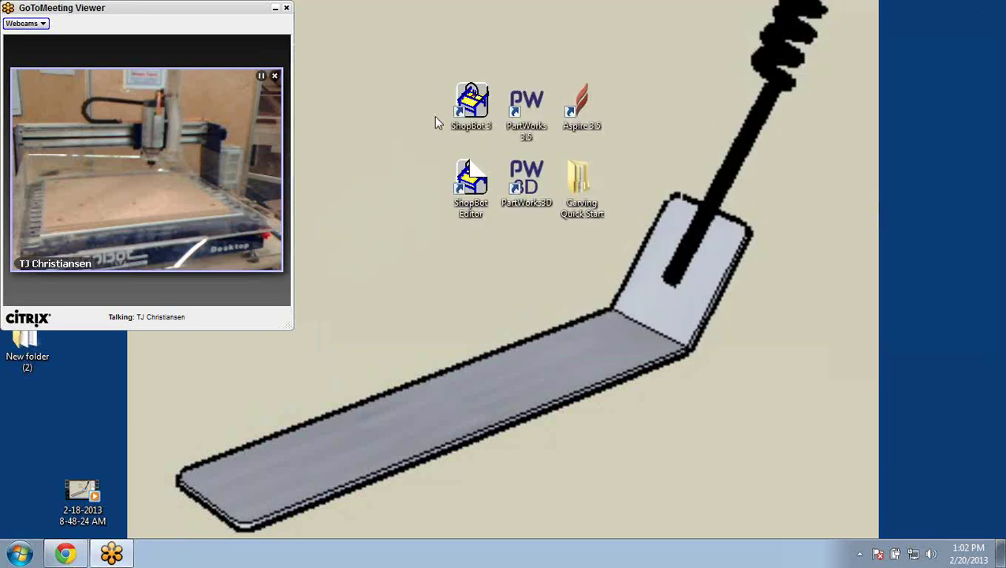
{"action": "left_click", "coordinate": [529, 128]}
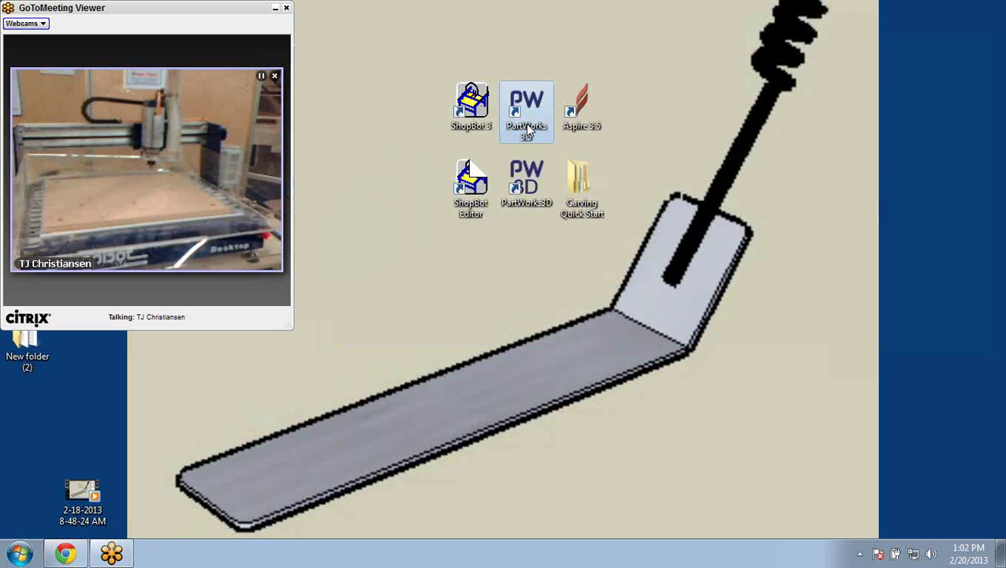
{"action": "left_click", "coordinate": [536, 209]}
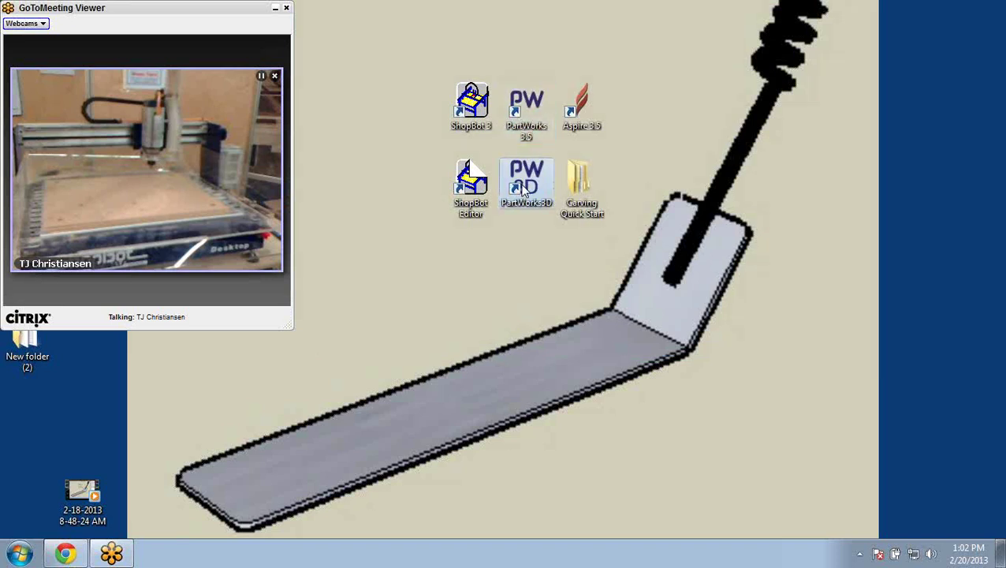
{"action": "left_click", "coordinate": [513, 109]}
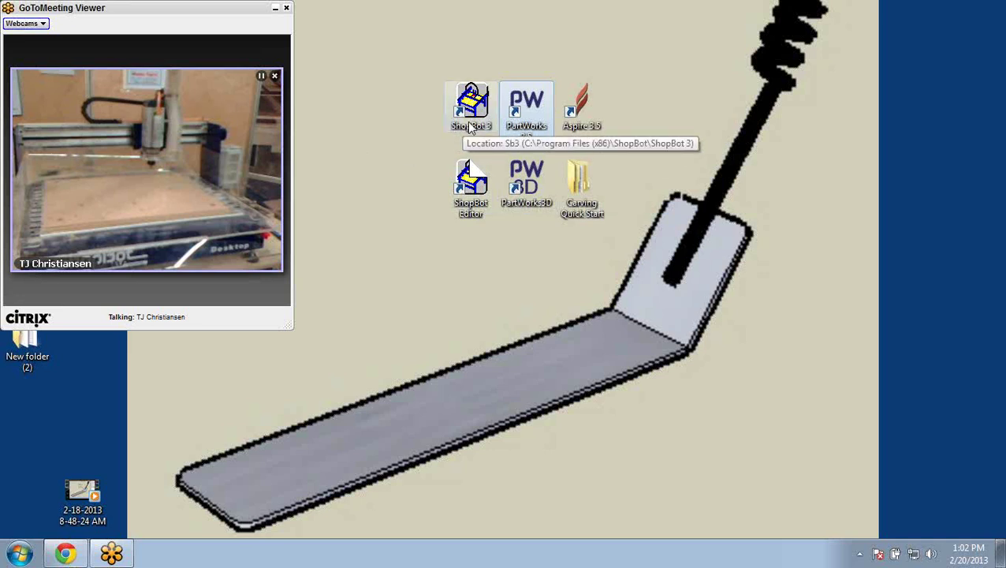
{"action": "left_click", "coordinate": [417, 178]}
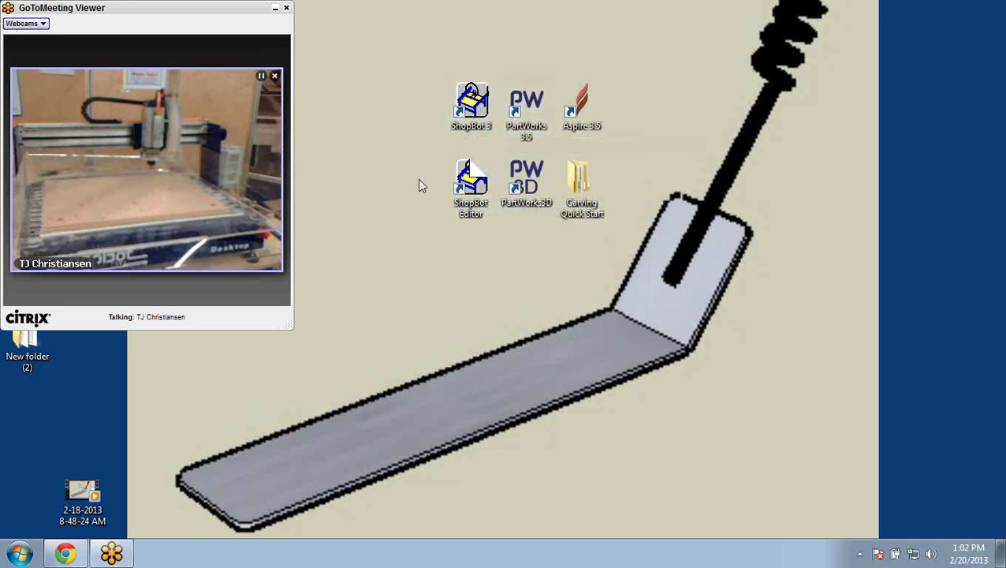
{"action": "double_click", "coordinate": [481, 128]}
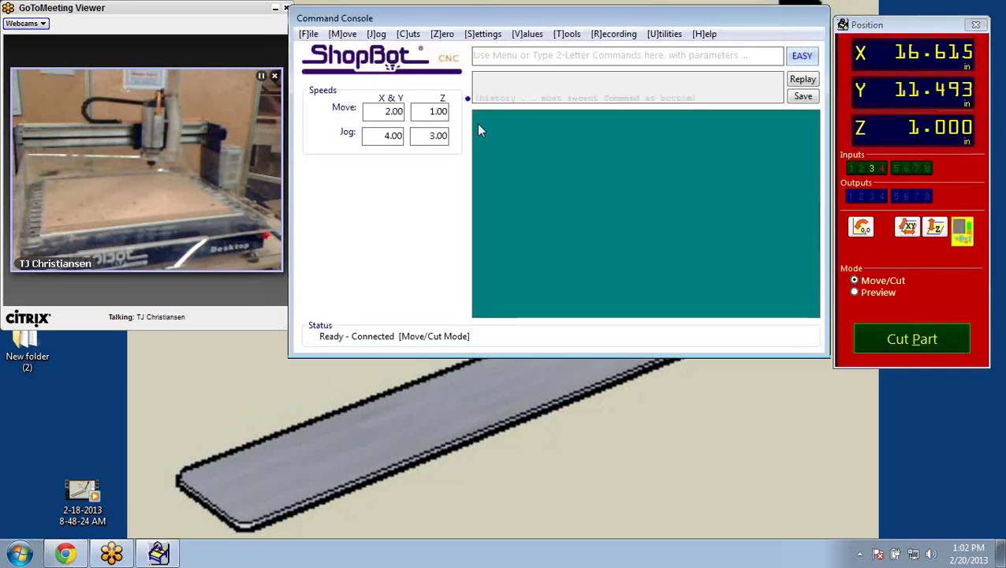
Switch to Preview mode and look through the material setup and toolpath options of the preview window
{"action": "left_click", "coordinate": [854, 293]}
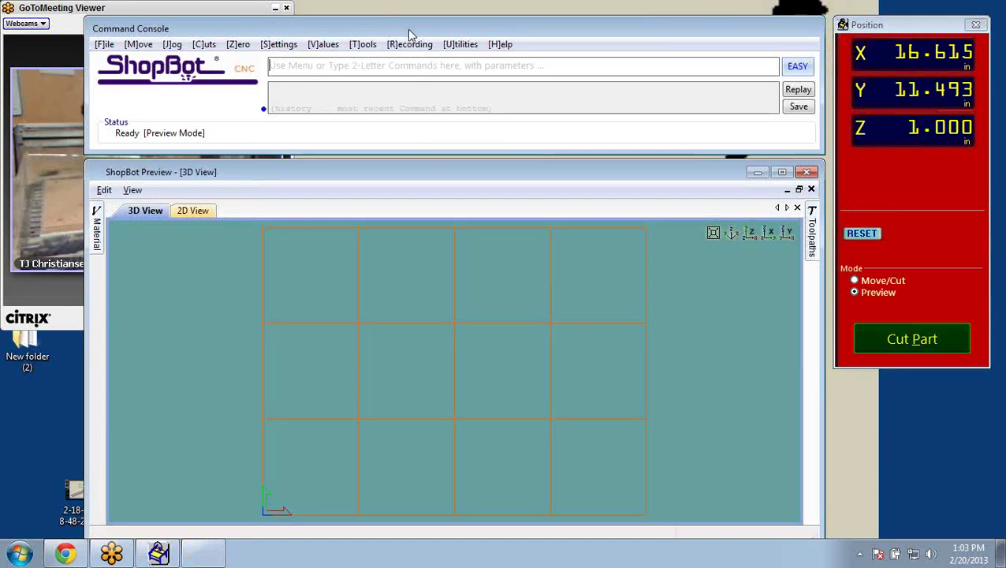
{"action": "left_click", "coordinate": [643, 172]}
{"action": "mouse_move", "coordinate": [643, 175]}
{"action": "left_mouse_down"}
{"action": "mouse_move", "coordinate": [622, 190]}
{"action": "mouse_move", "coordinate": [622, 173]}
{"action": "mouse_move", "coordinate": [630, 182]}
{"action": "left_mouse_up"}
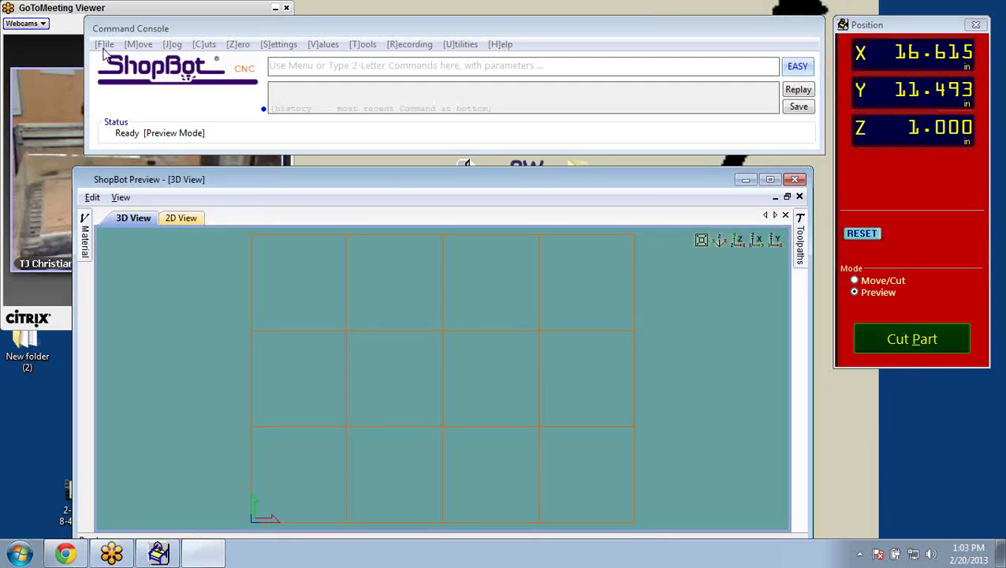
{"action": "mouse_move", "coordinate": [88, 253]}
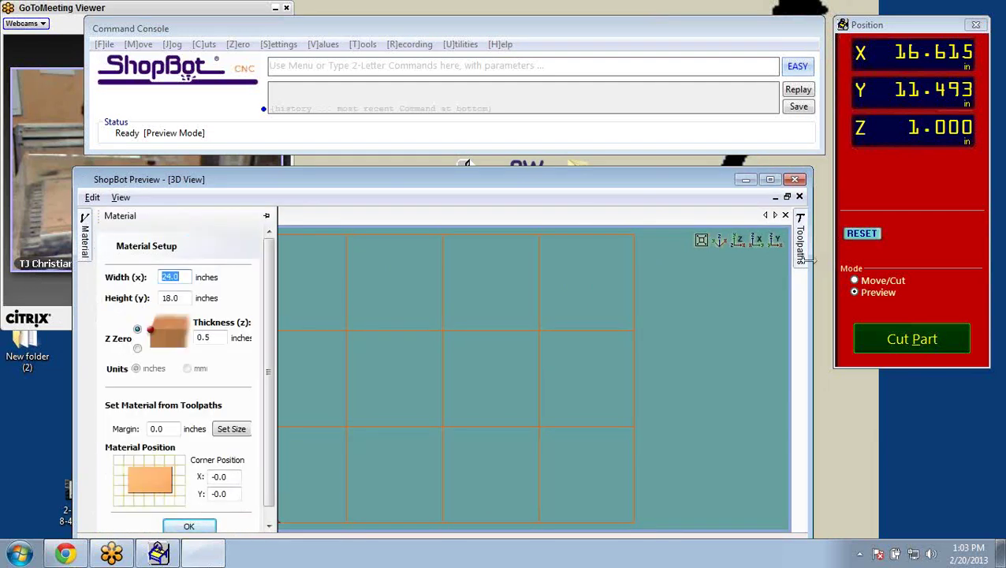
{"action": "mouse_move", "coordinate": [800, 259]}
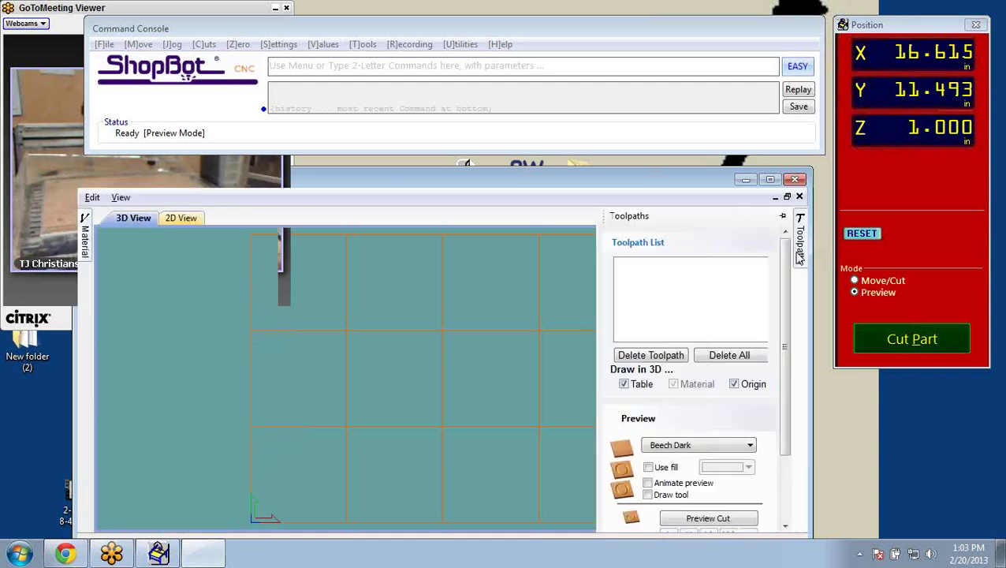
Examine the table grid in 3D from different angles, and return to Move/Cut mode
{"action": "left_click_drag", "start_coordinate": [435, 438], "coordinate": [570, 300]}
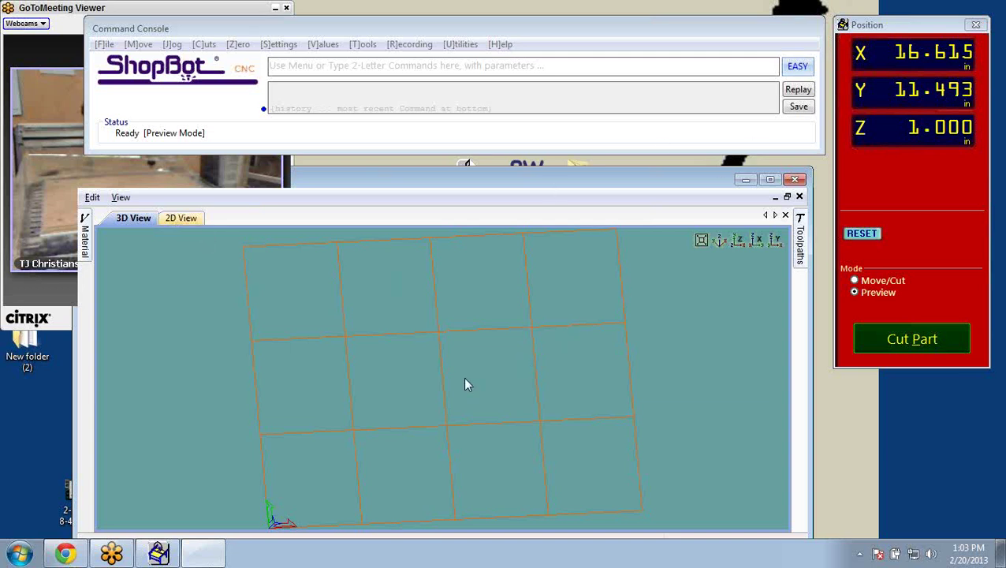
{"action": "mouse_move", "coordinate": [464, 379]}
{"action": "left_mouse_down"}
{"action": "mouse_move", "coordinate": [516, 370]}
{"action": "mouse_move", "coordinate": [460, 373]}
{"action": "left_mouse_up"}
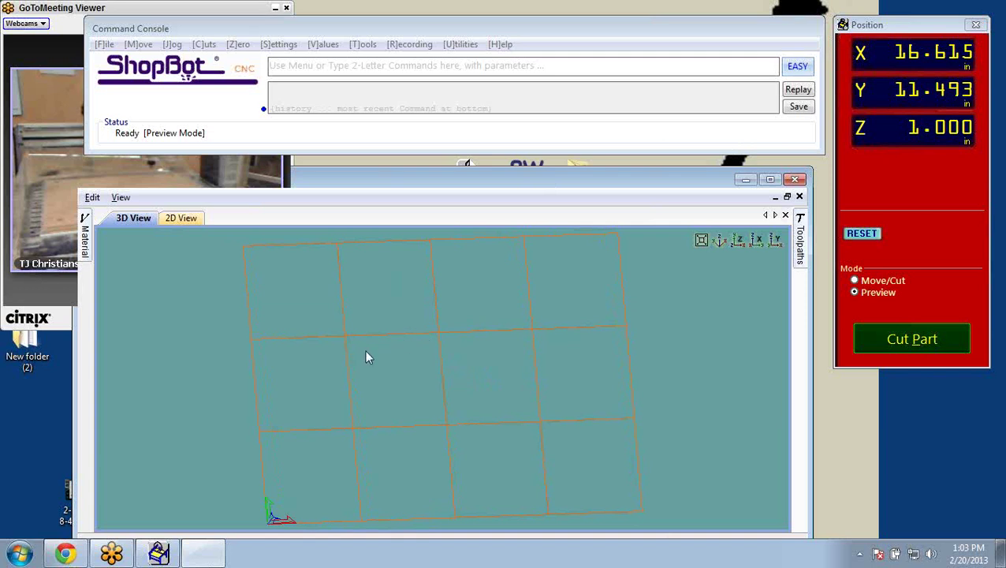
{"action": "left_click_drag", "start_coordinate": [365, 357], "coordinate": [319, 362]}
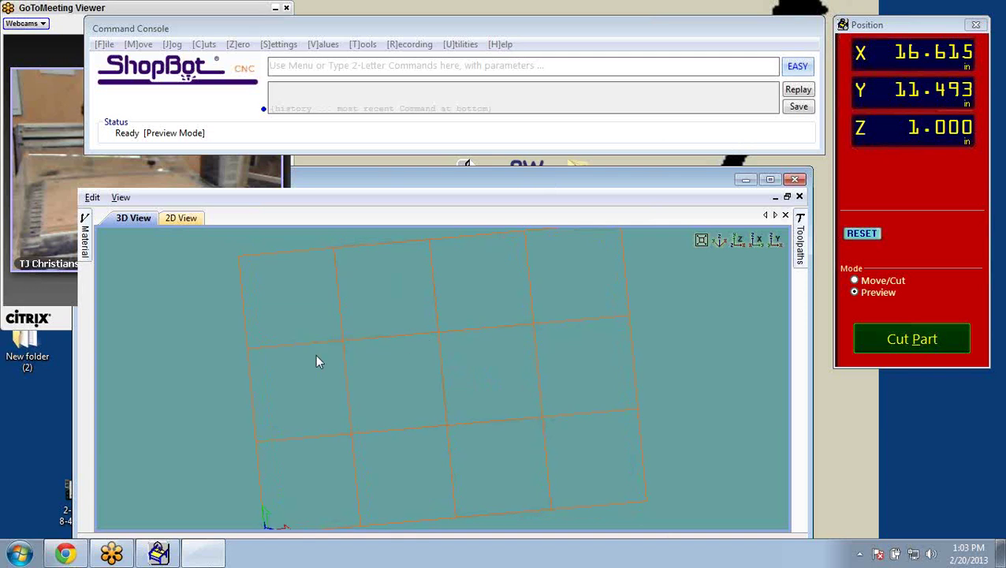
{"action": "left_click", "coordinate": [854, 282]}
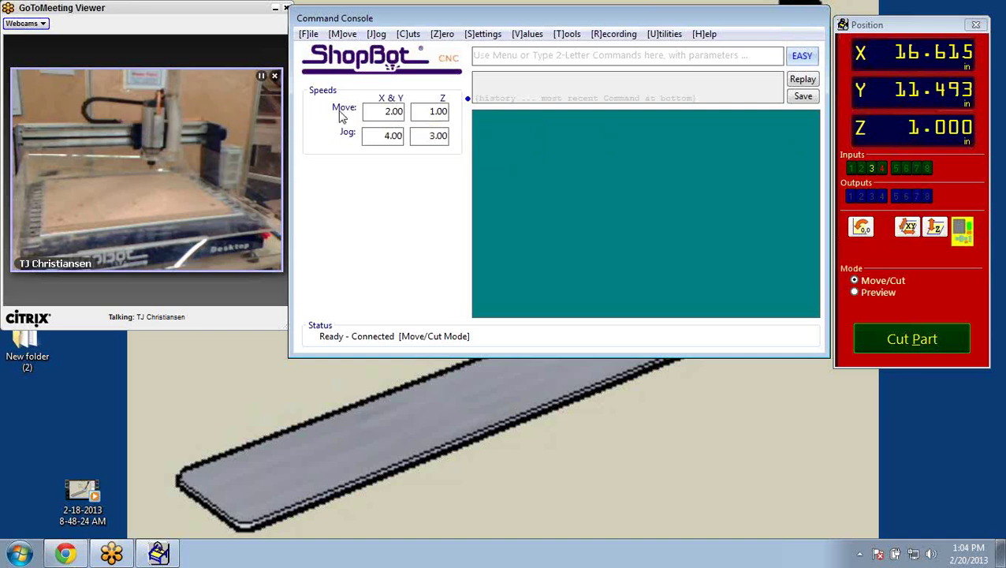
Set the X & Y move speed to 3
{"action": "left_click", "coordinate": [386, 114]}
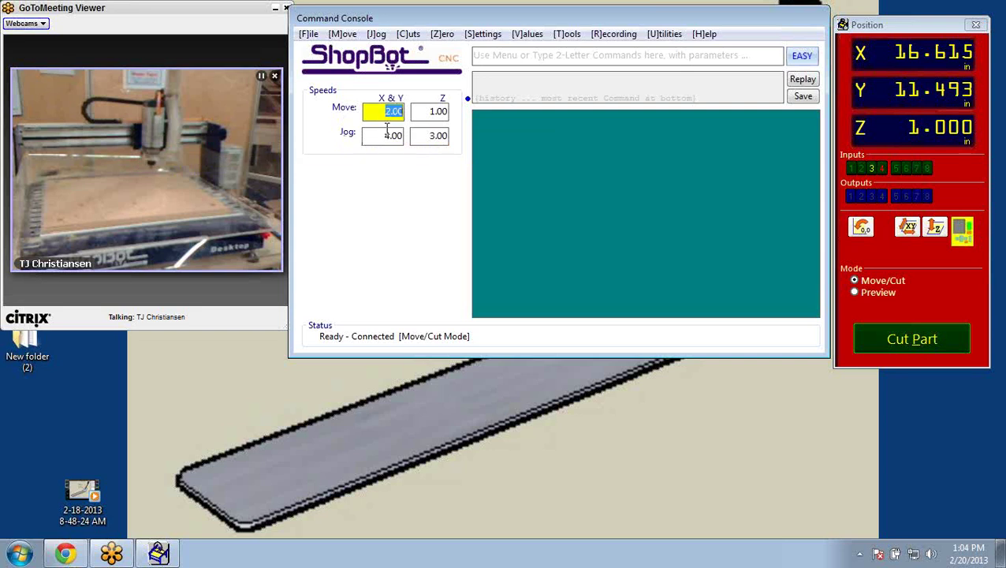
{"action": "left_click", "coordinate": [380, 112]}
{"action": "left_click_drag", "start_coordinate": [381, 112], "coordinate": [411, 119]}
{"action": "type", "text": "3"}
{"action": "key", "text": "Return"}
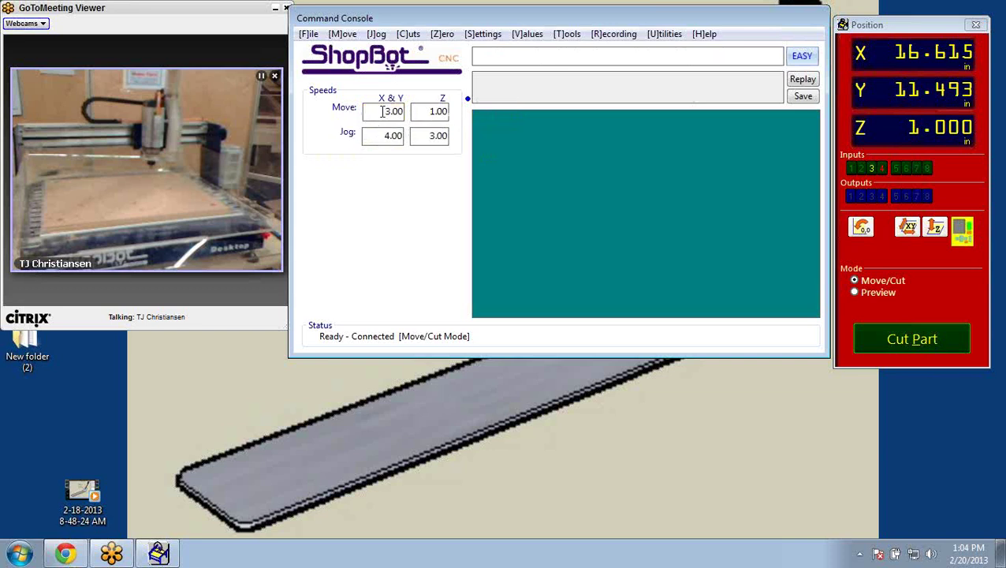
Set the X & Y move speed to 2
{"action": "left_click_drag", "start_coordinate": [382, 112], "coordinate": [426, 114]}
{"action": "type", "text": "4"}
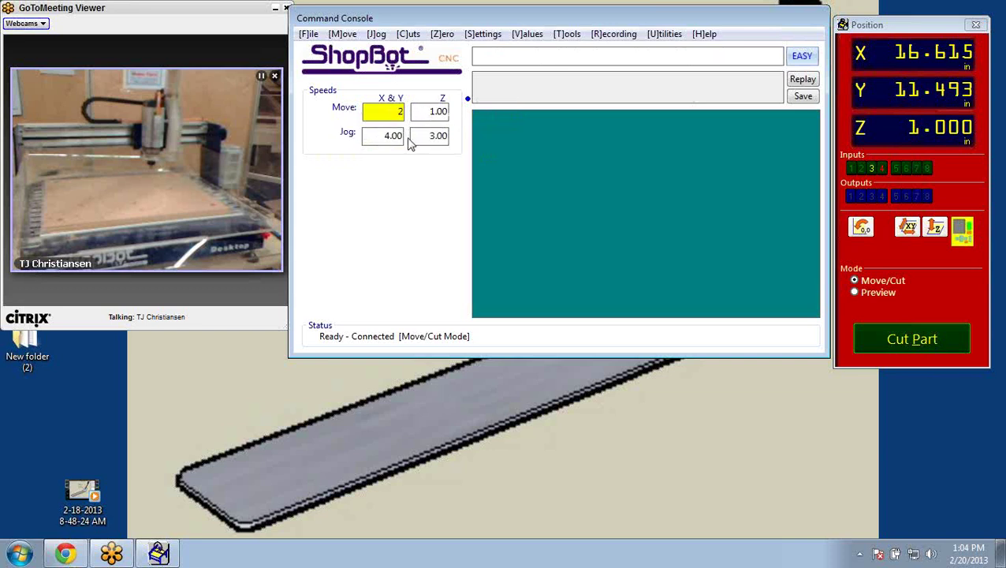
{"action": "key", "text": "Return"}
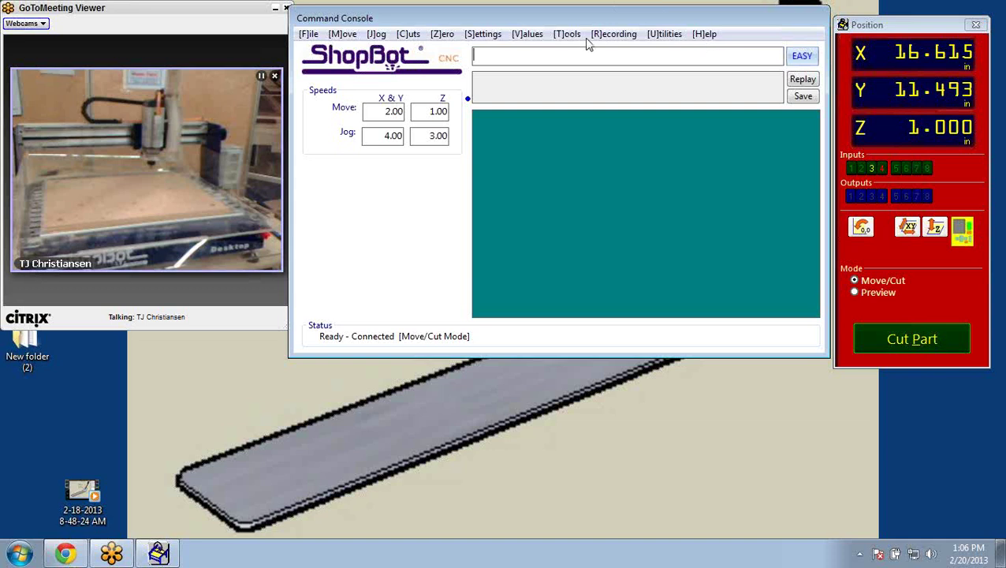
Check the ShopBot control software version in the About information, and close it
{"action": "left_click", "coordinate": [706, 36]}
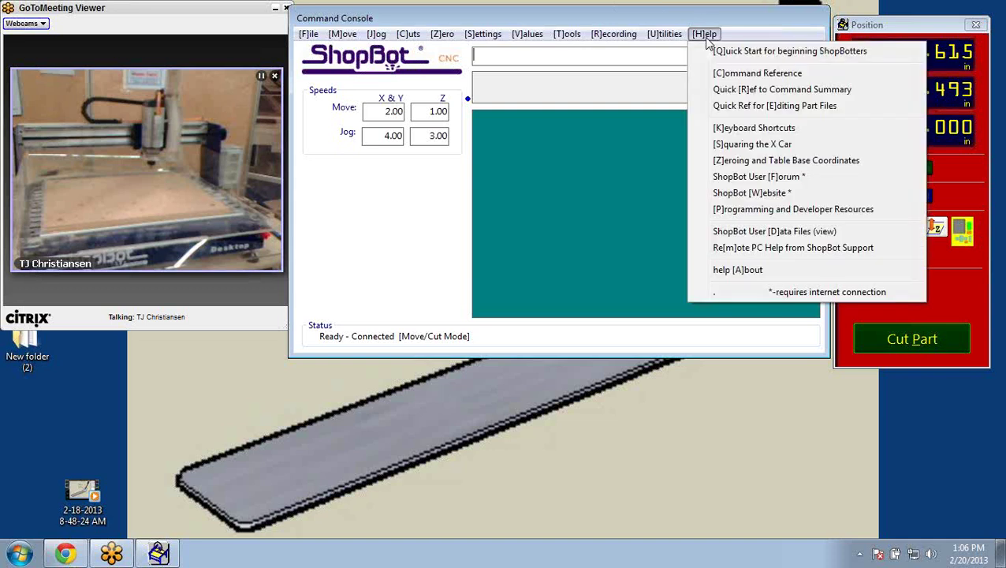
{"action": "left_click", "coordinate": [734, 273]}
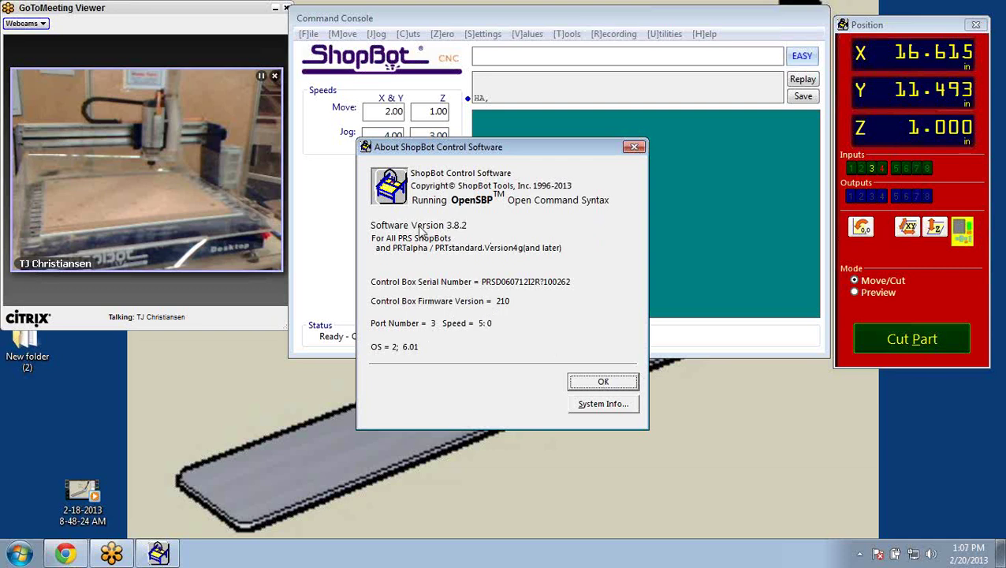
{"action": "left_click", "coordinate": [604, 382]}
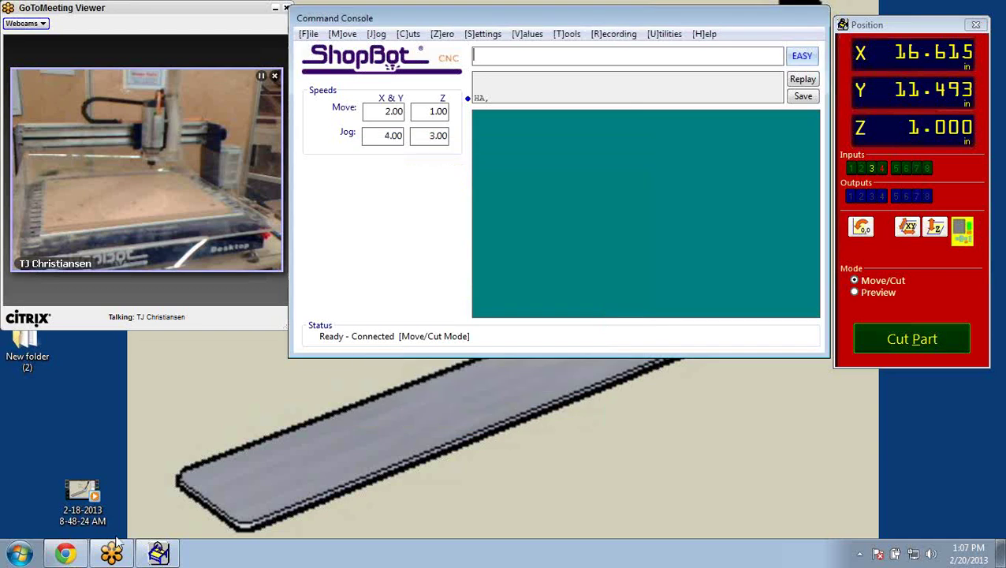
{"action": "left_click", "coordinate": [65, 553]}
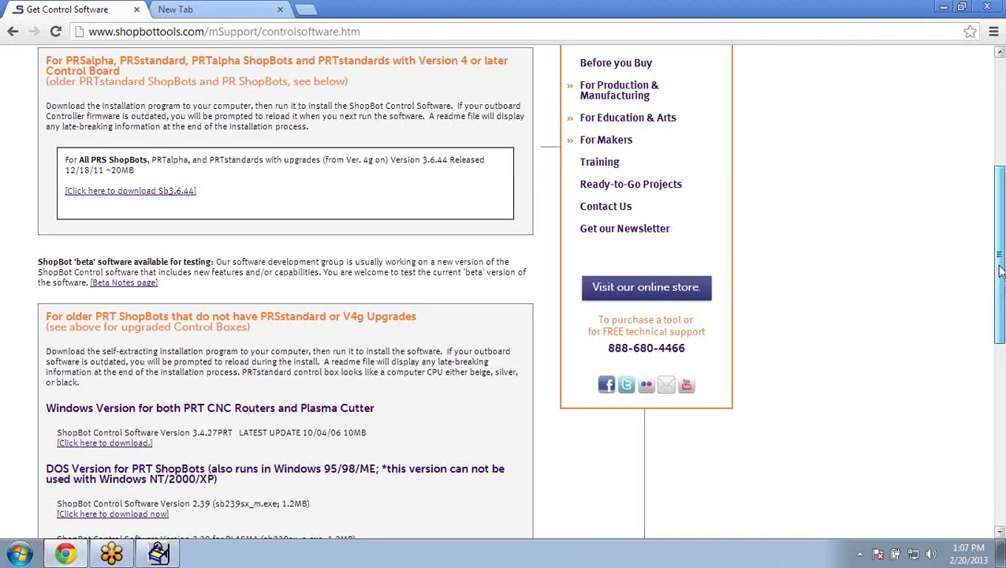
{"action": "left_click_drag", "start_coordinate": [1000, 271], "coordinate": [997, 122]}
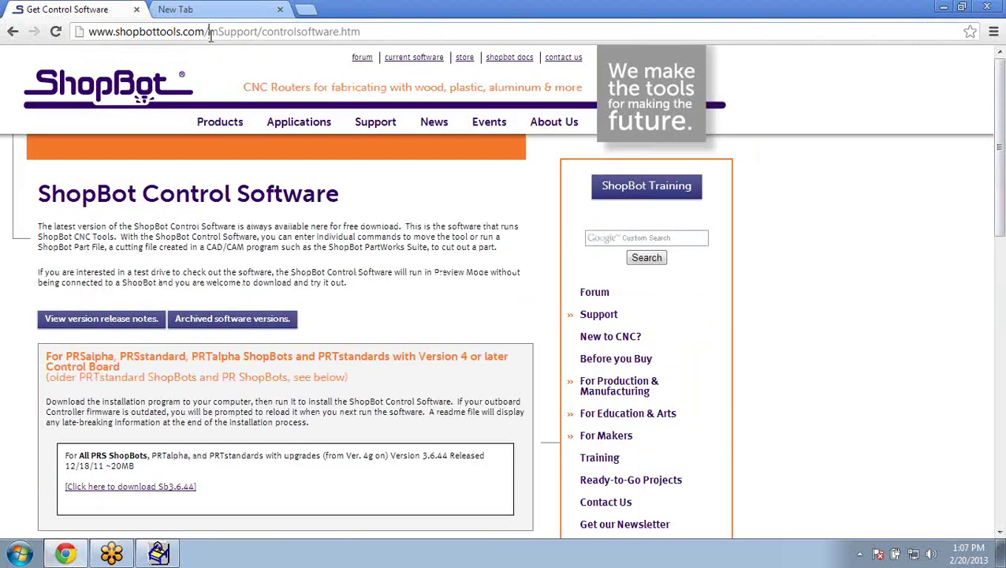
{"action": "left_click_drag", "start_coordinate": [208, 32], "coordinate": [361, 32]}
{"action": "key", "text": "BackSpace"}
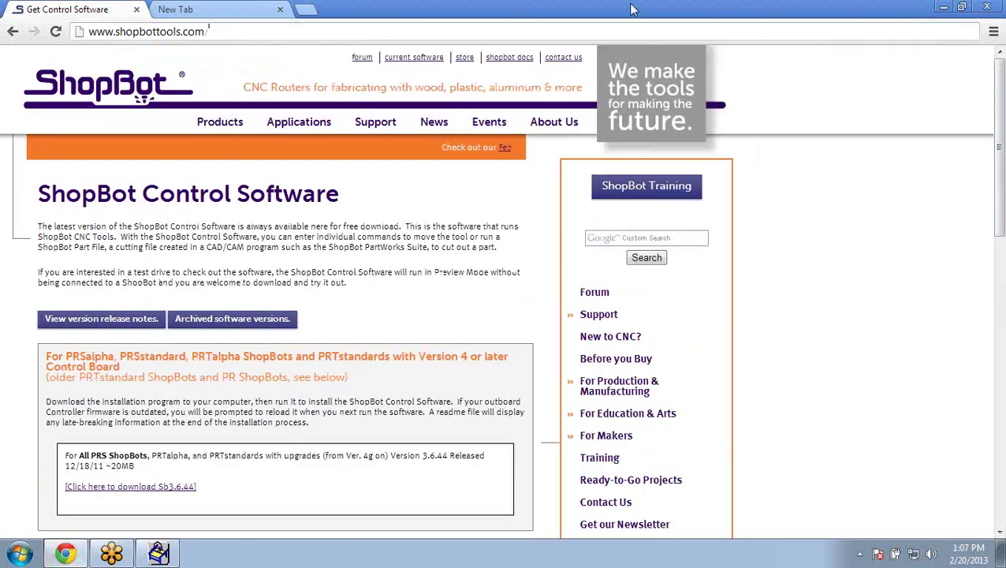
{"action": "key", "text": "Return"}
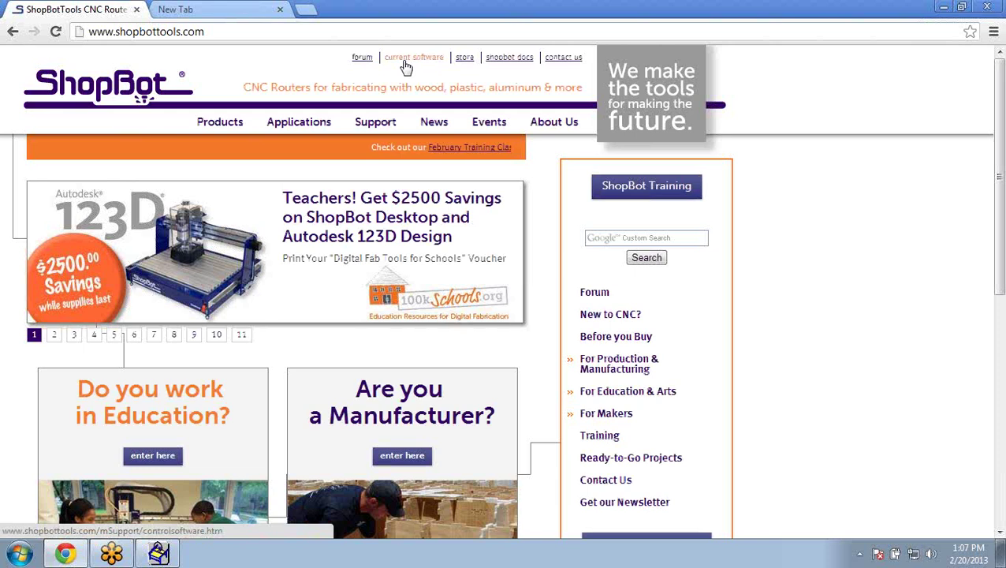
Open the site's current software page at the control software downloads, and decline GoToMeeting's offer to hide all webcams
{"action": "left_click", "coordinate": [406, 67]}
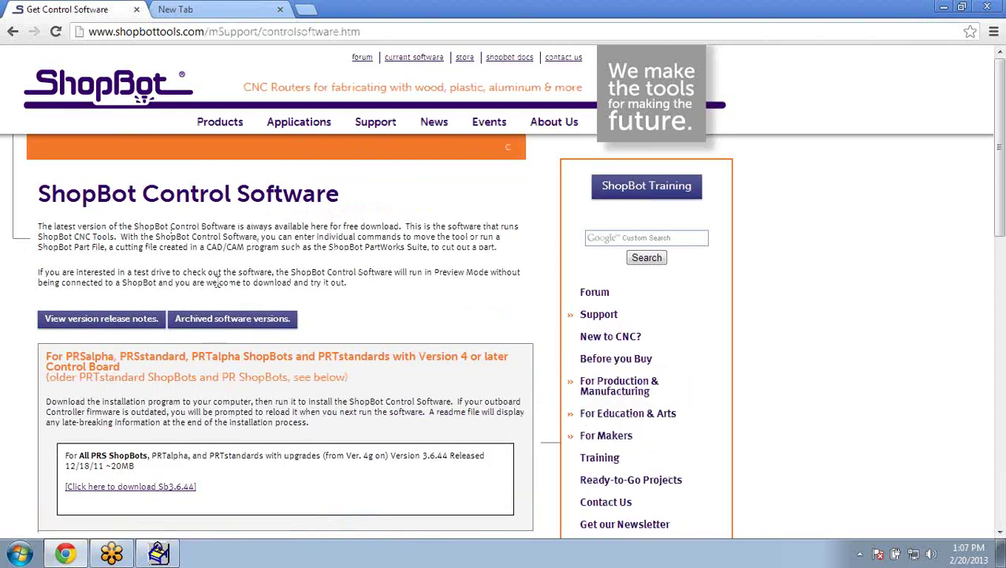
{"action": "scroll", "coordinate": [218, 284], "scroll_direction": "down", "scroll_amount": 1}
{"action": "scroll", "coordinate": [219, 283], "scroll_direction": "down", "scroll_amount": 2}
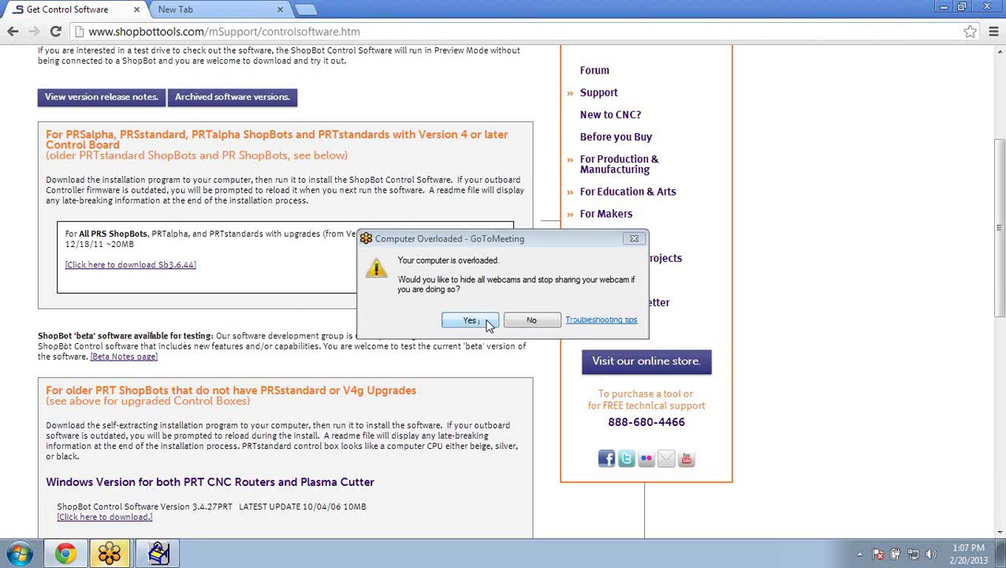
{"action": "left_click", "coordinate": [528, 321]}
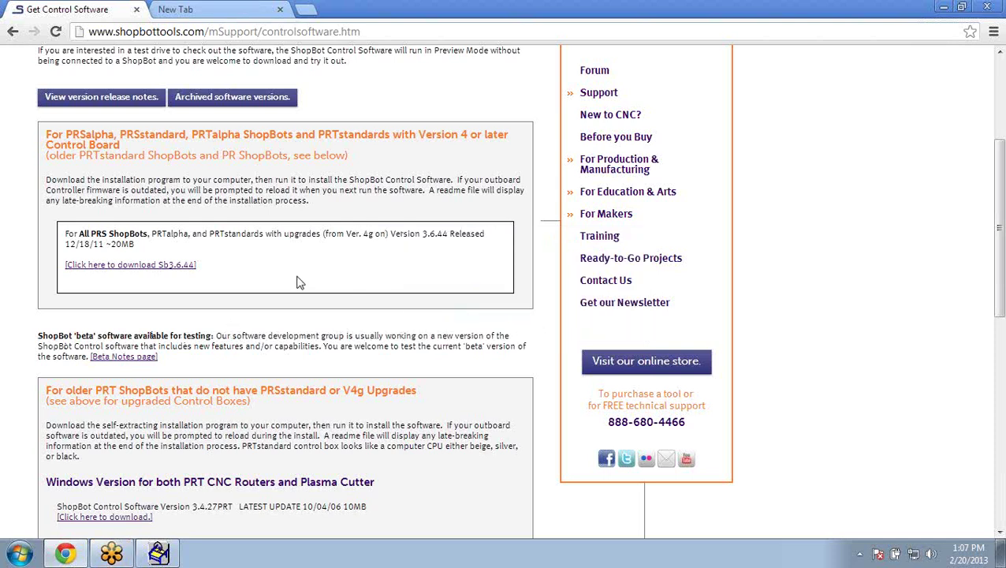
Point out the note on the ShopBot beta software on the downloads page, and close Chrome to return to the Command Console
{"action": "left_click_drag", "start_coordinate": [64, 337], "coordinate": [137, 336]}
{"action": "left_click", "coordinate": [145, 336]}
{"action": "left_click", "coordinate": [985, 7]}
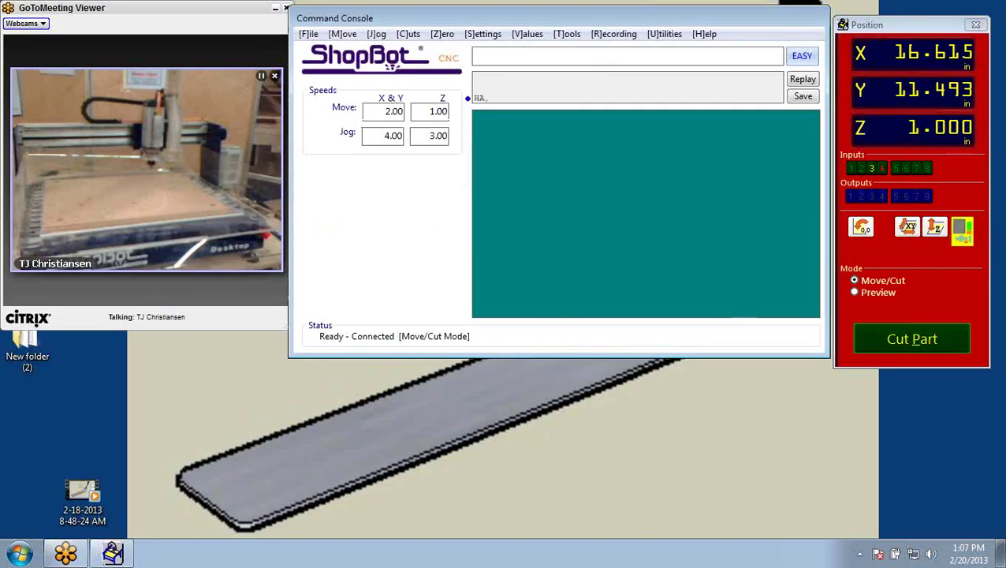
Recheck the installed control software version in the About information, and dismiss it
{"action": "left_click", "coordinate": [705, 33]}
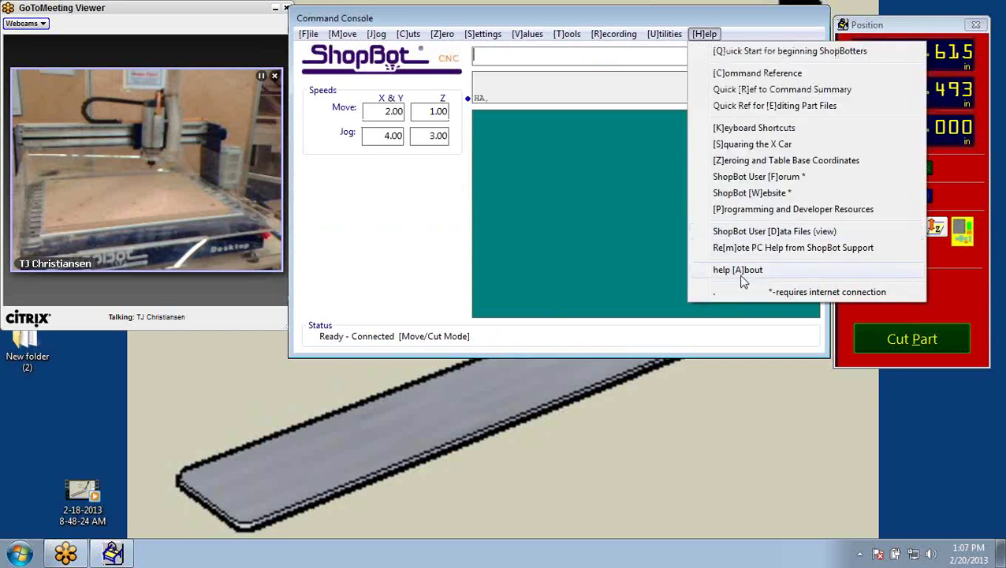
{"action": "left_click", "coordinate": [768, 270]}
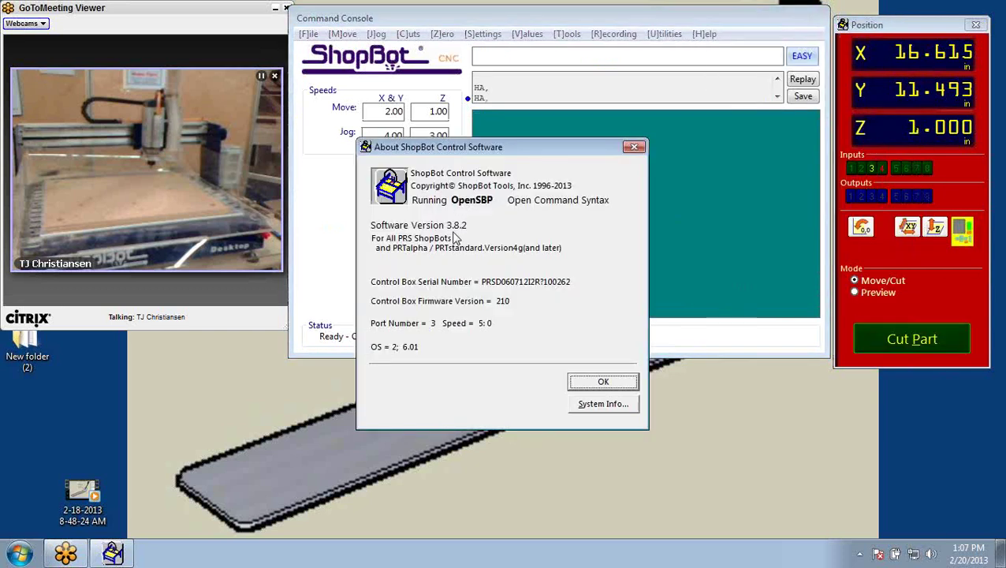
{"action": "left_click", "coordinate": [626, 384]}
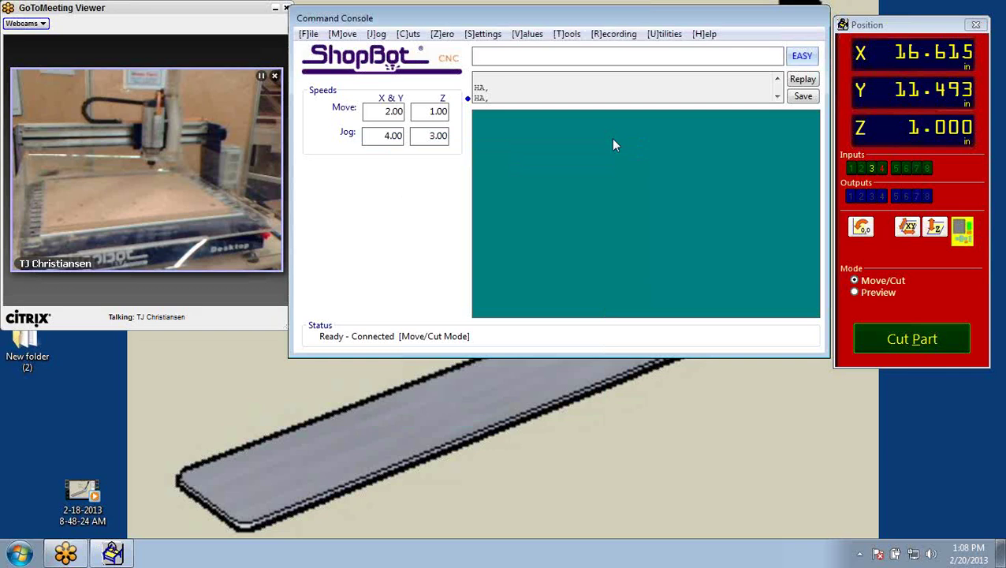
Open the Quick Ref to Command Summary, read through its command categories down to the end, and close the document
{"action": "left_click", "coordinate": [705, 35]}
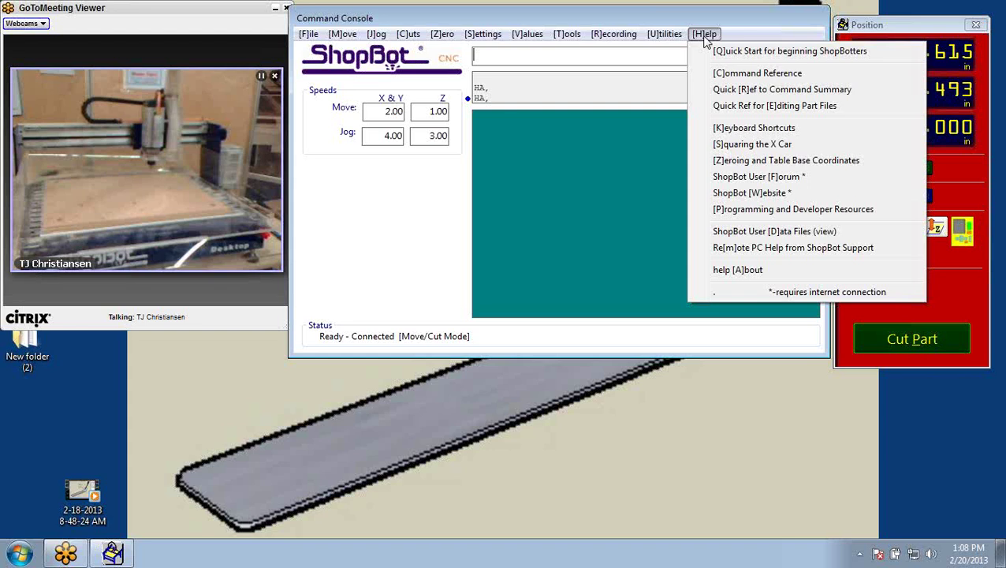
{"action": "left_click", "coordinate": [732, 92]}
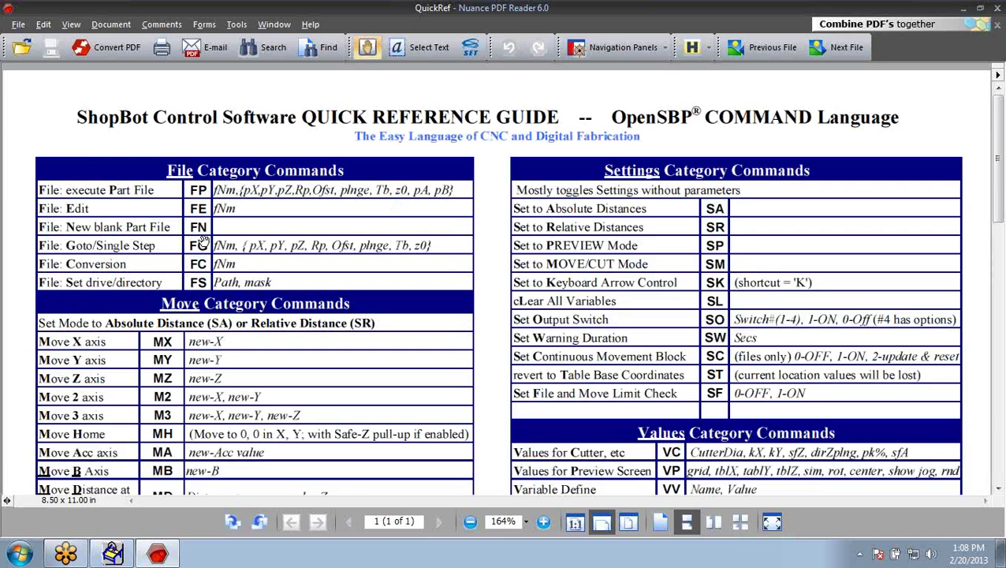
{"action": "scroll", "coordinate": [204, 239], "scroll_direction": "down", "scroll_amount": 3}
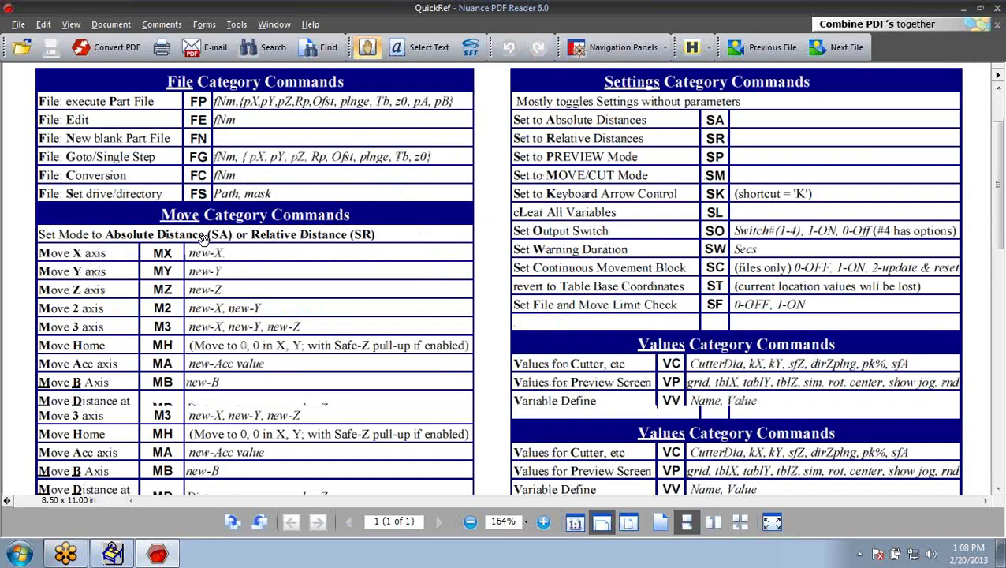
{"action": "scroll", "coordinate": [203, 239], "scroll_direction": "down", "scroll_amount": 3}
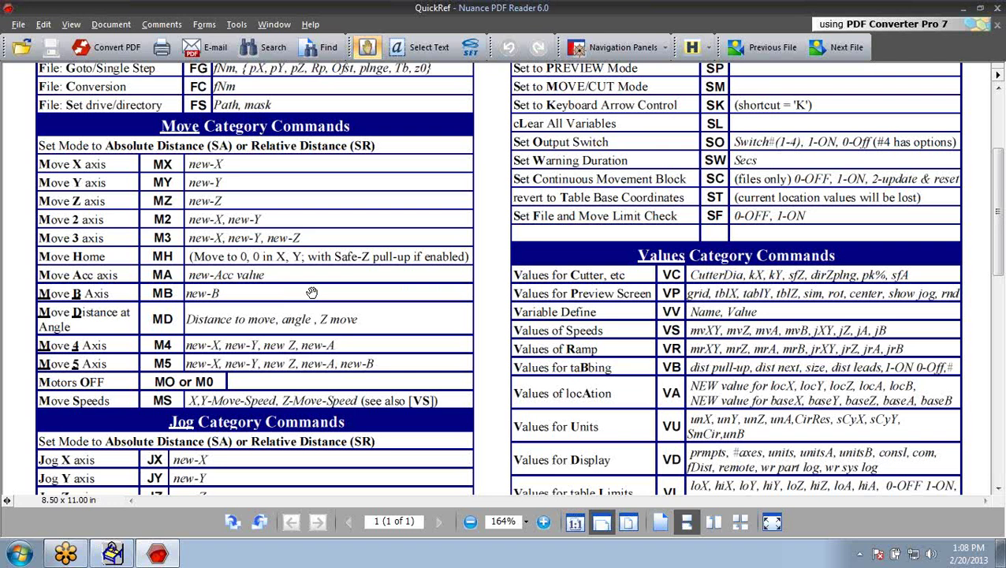
{"action": "scroll", "coordinate": [311, 293], "scroll_direction": "down", "scroll_amount": 10}
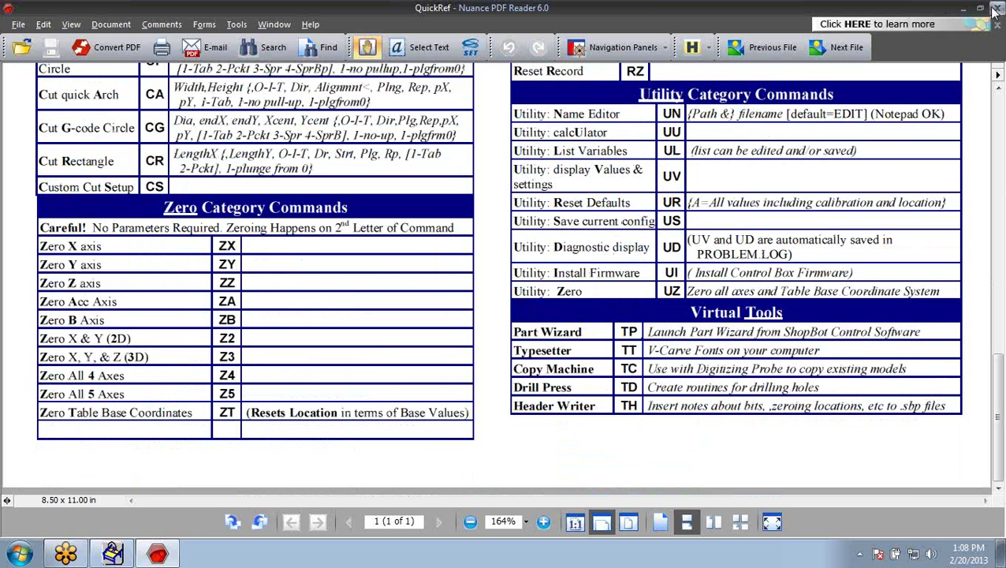
{"action": "left_click", "coordinate": [993, 9]}
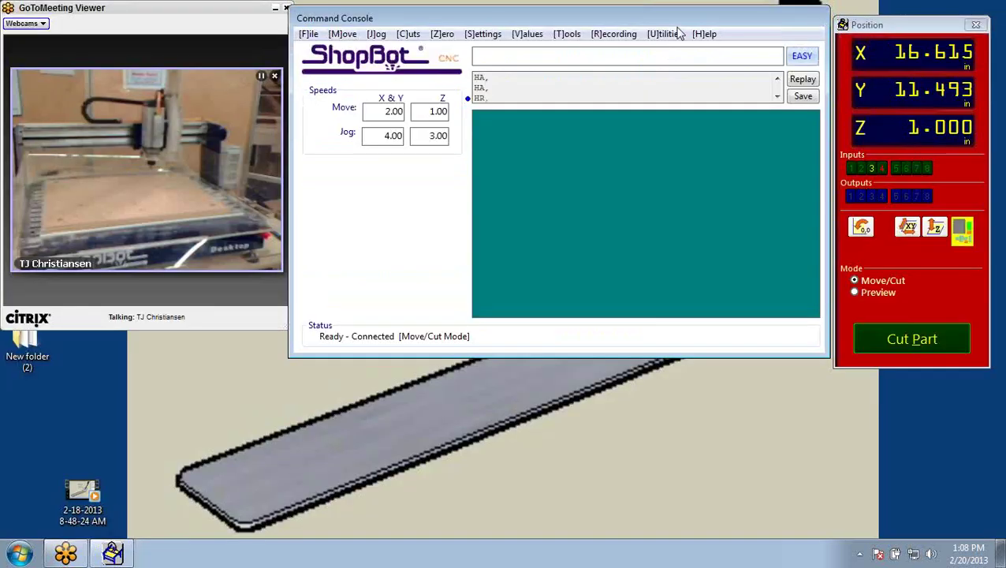
Open the Keyboard Shortcuts reference, read the shortcuts for the ready prompt, running part files and keypad mode, and close it
{"action": "left_click", "coordinate": [702, 34]}
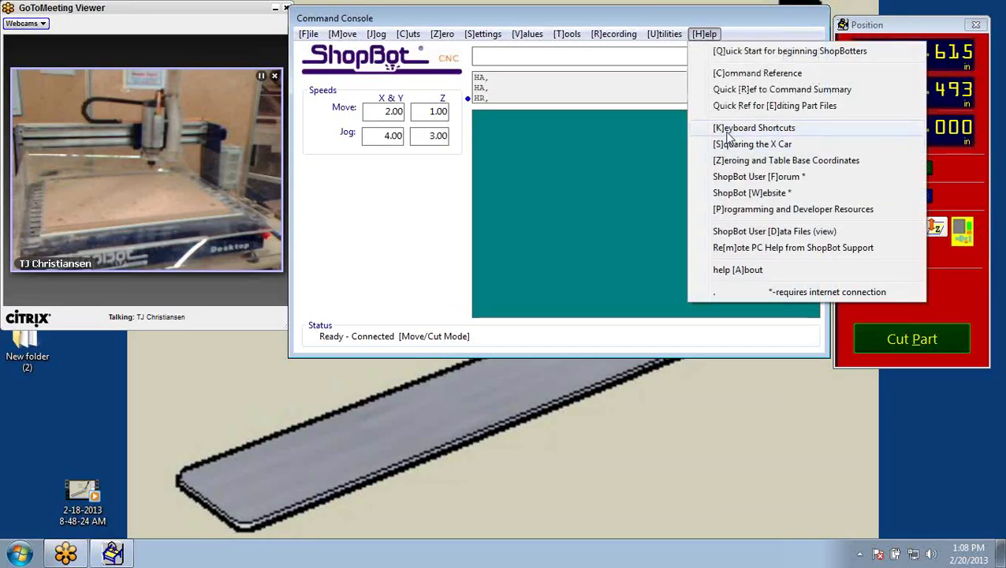
{"action": "left_click", "coordinate": [727, 132]}
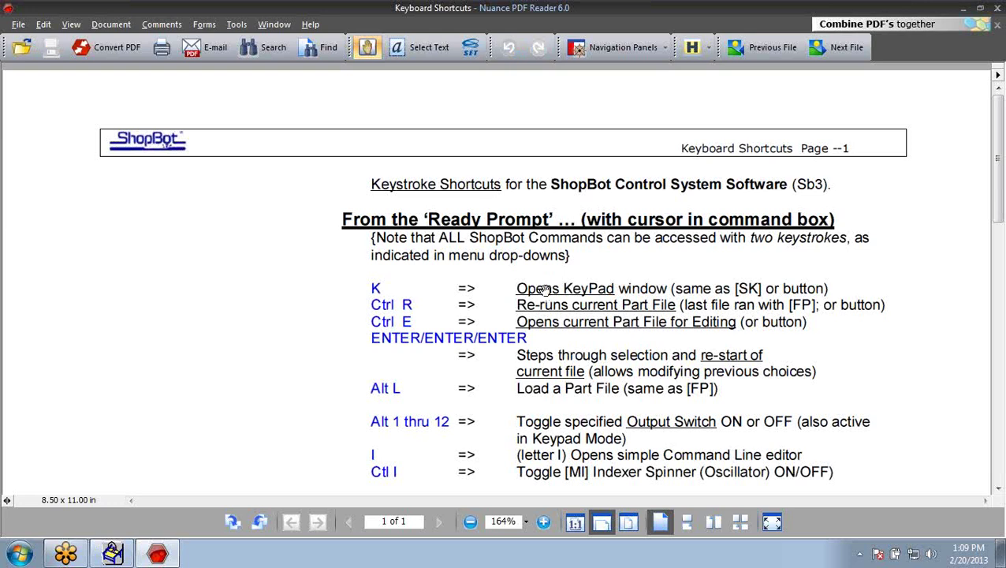
{"action": "scroll", "coordinate": [545, 290], "scroll_direction": "down", "scroll_amount": 5}
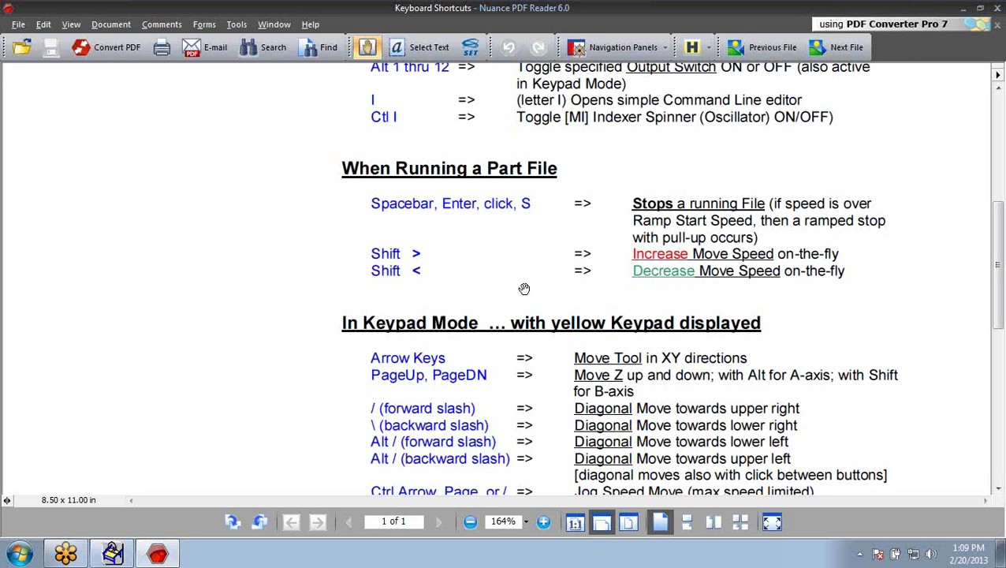
{"action": "scroll", "coordinate": [540, 283], "scroll_direction": "down", "scroll_amount": 3}
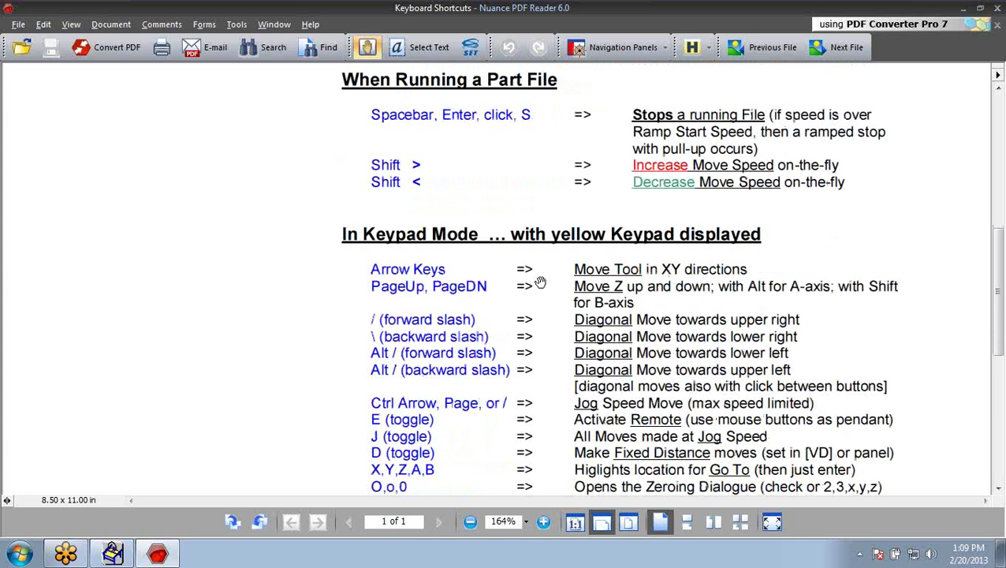
{"action": "scroll", "coordinate": [540, 282], "scroll_direction": "down", "scroll_amount": 3}
{"action": "scroll", "coordinate": [540, 283], "scroll_direction": "down", "scroll_amount": 6}
{"action": "scroll", "coordinate": [521, 319], "scroll_direction": "up", "scroll_amount": 18}
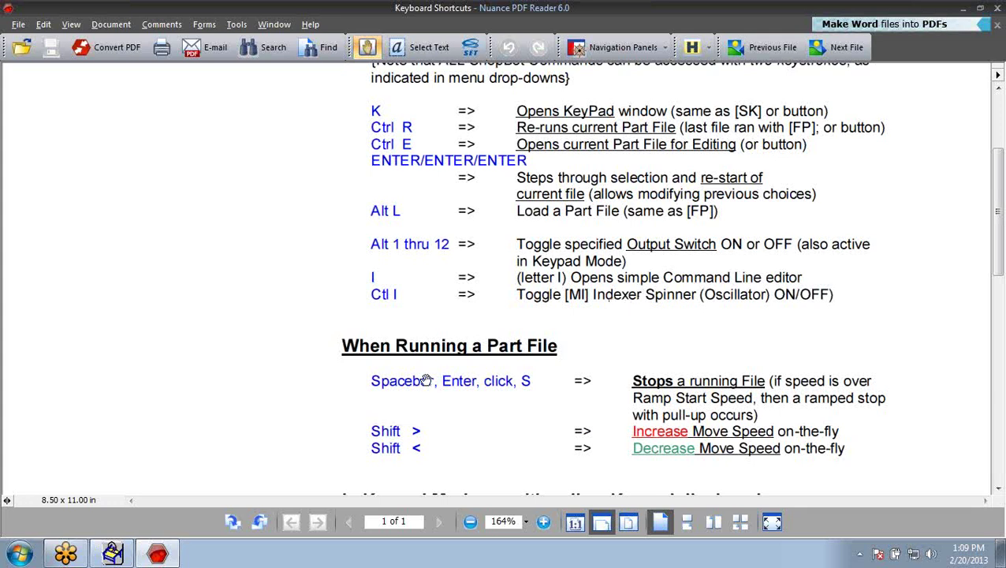
{"action": "scroll", "coordinate": [424, 381], "scroll_direction": "down", "scroll_amount": 3}
{"action": "scroll", "coordinate": [451, 322], "scroll_direction": "up", "scroll_amount": 6}
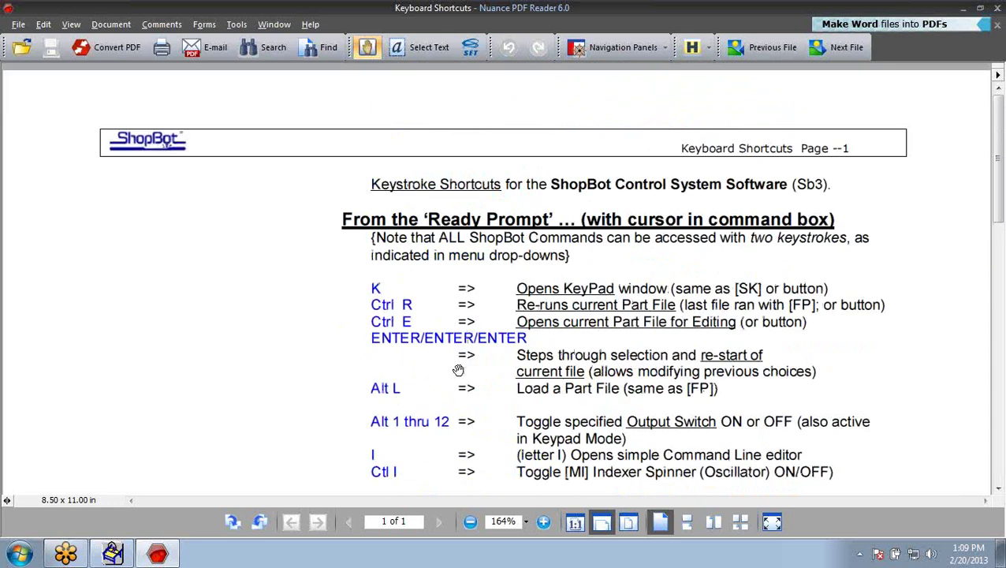
{"action": "left_click", "coordinate": [1000, 10]}
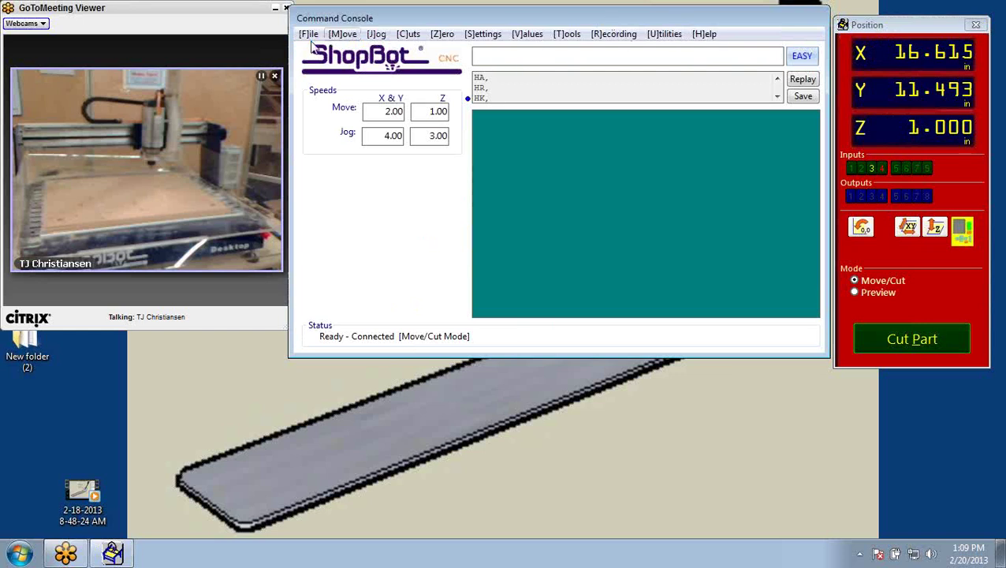
{"action": "left_click", "coordinate": [310, 36]}
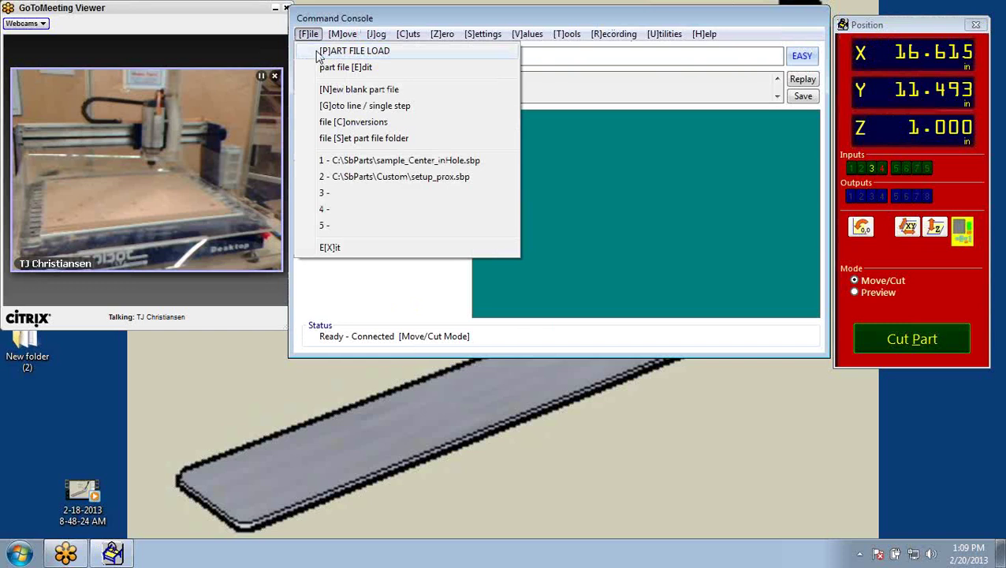
{"action": "left_click", "coordinate": [309, 35]}
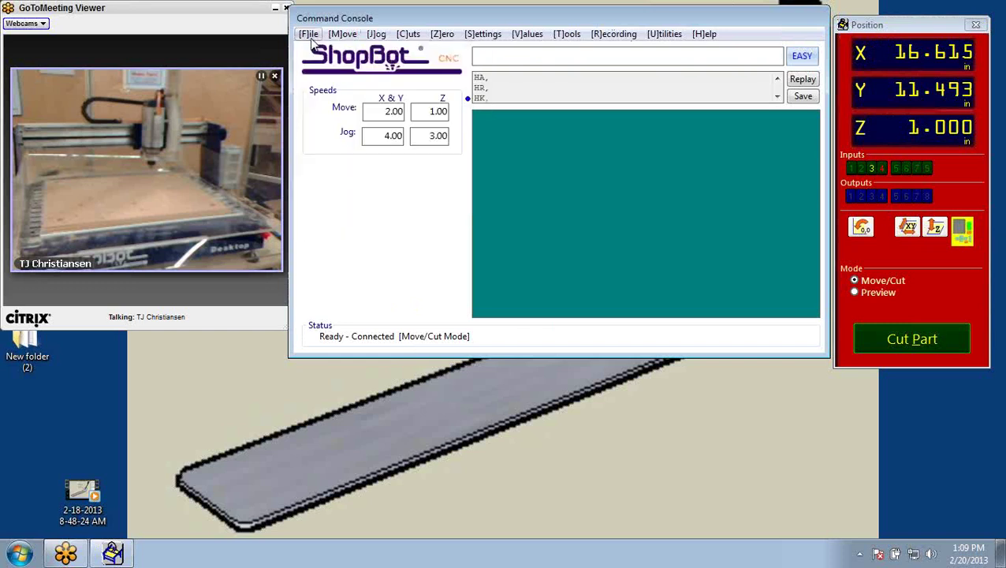
Open the ShopBot website through the console's help resources, and close the browser
{"action": "left_click", "coordinate": [706, 36]}
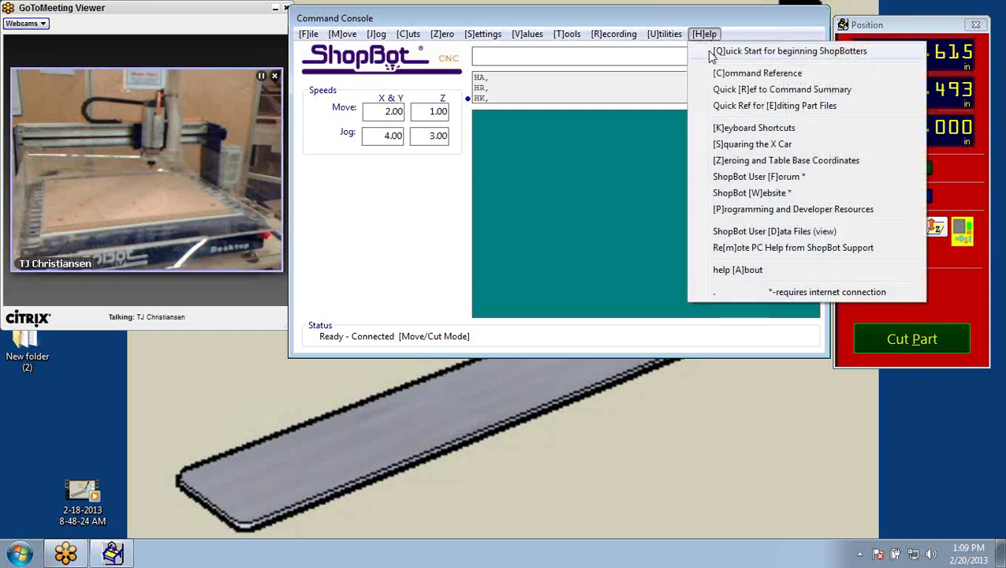
{"action": "left_click", "coordinate": [750, 197]}
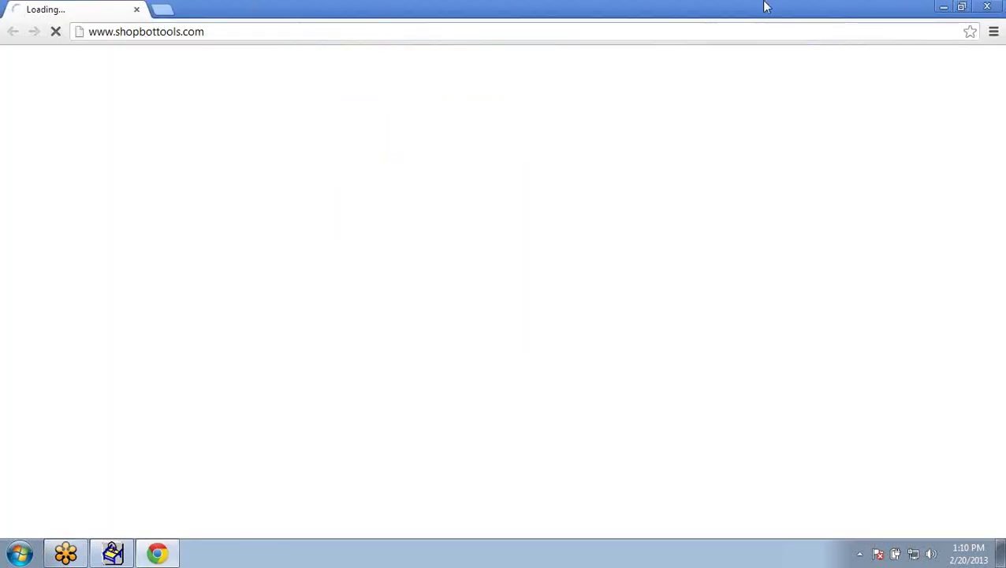
{"action": "left_click", "coordinate": [987, 8]}
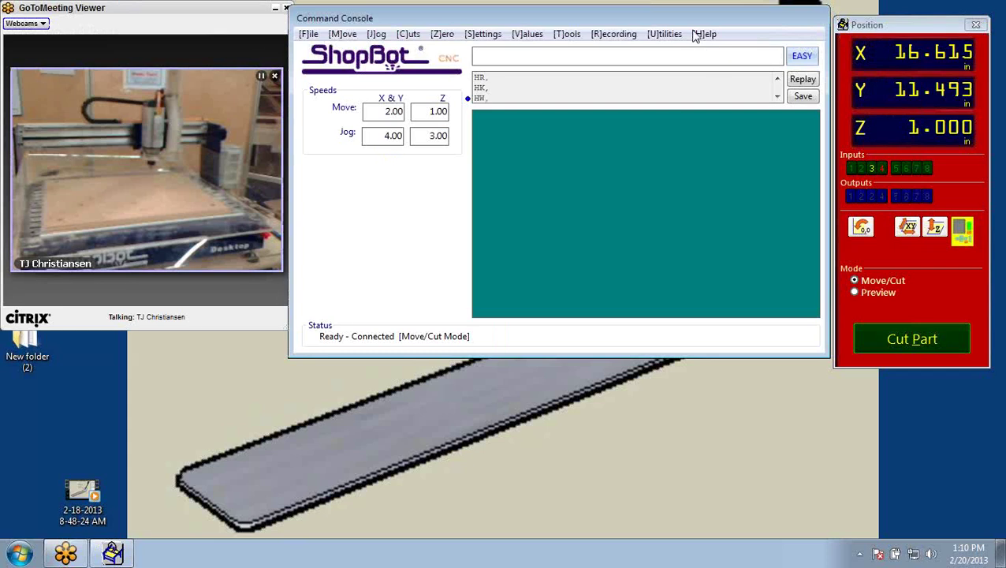
Look over the console's help resources and its design tools, shop tools, optional controls and shop resources
{"action": "left_click", "coordinate": [698, 35]}
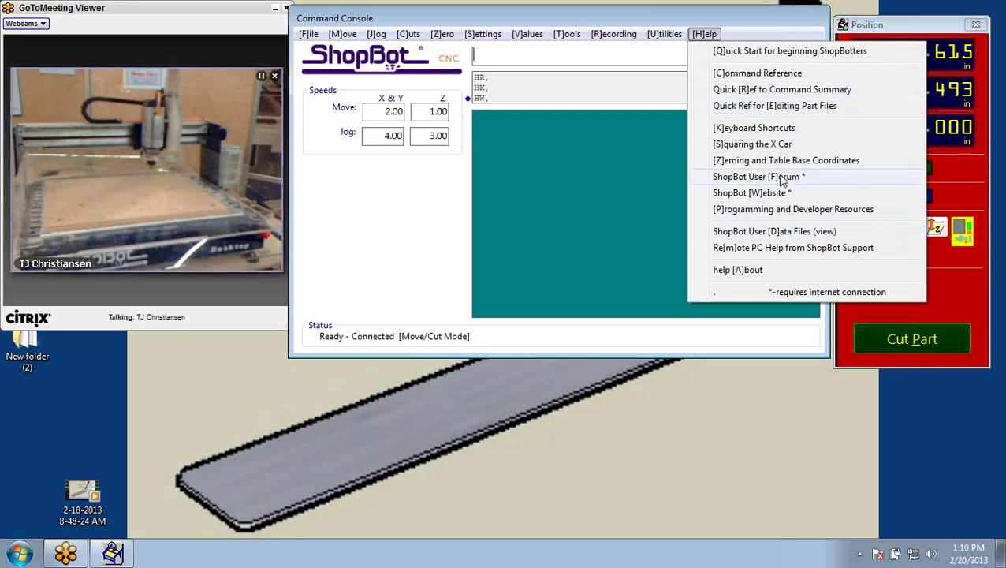
{"action": "mouse_move", "coordinate": [568, 38]}
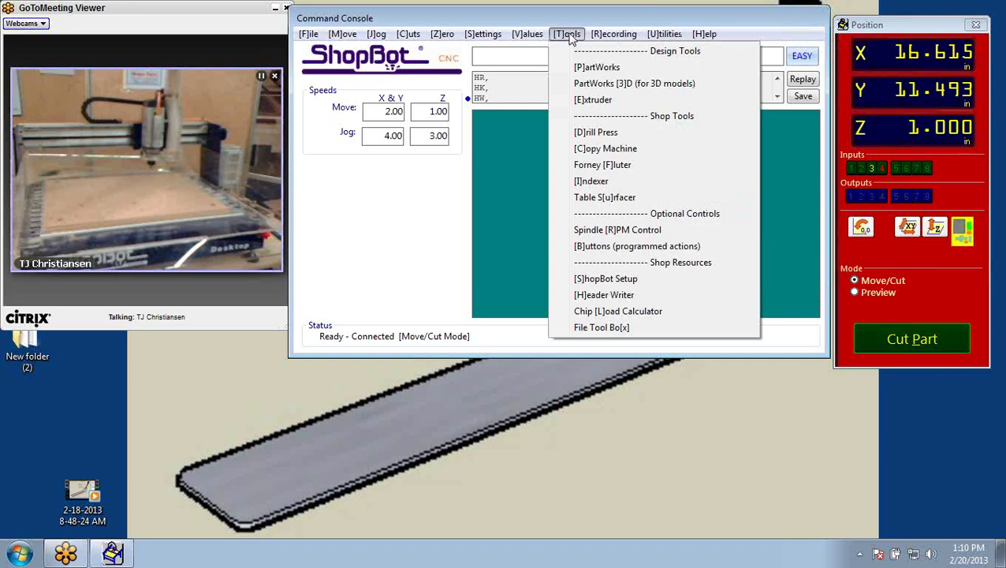
{"action": "left_click", "coordinate": [571, 39]}
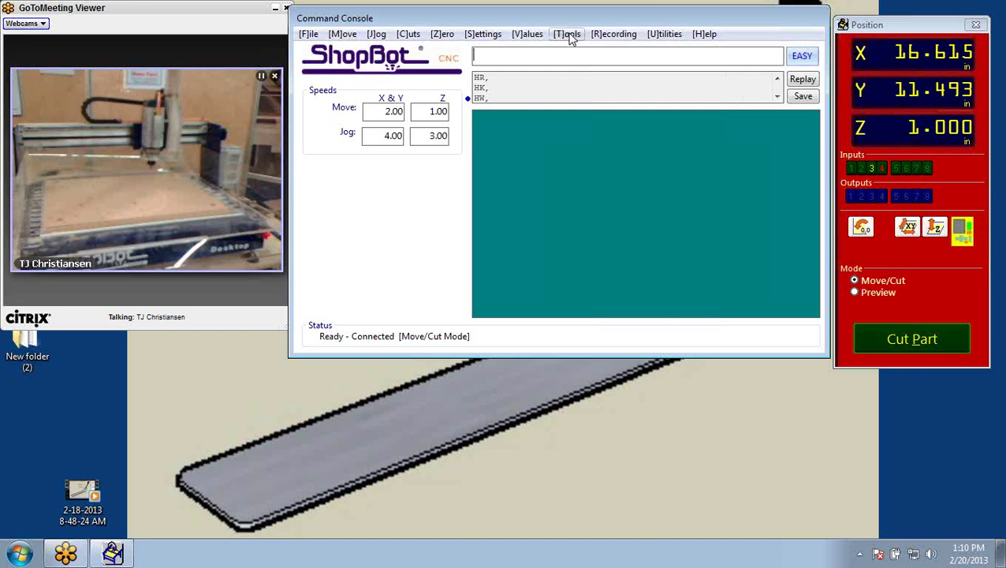
{"action": "left_click", "coordinate": [570, 35]}
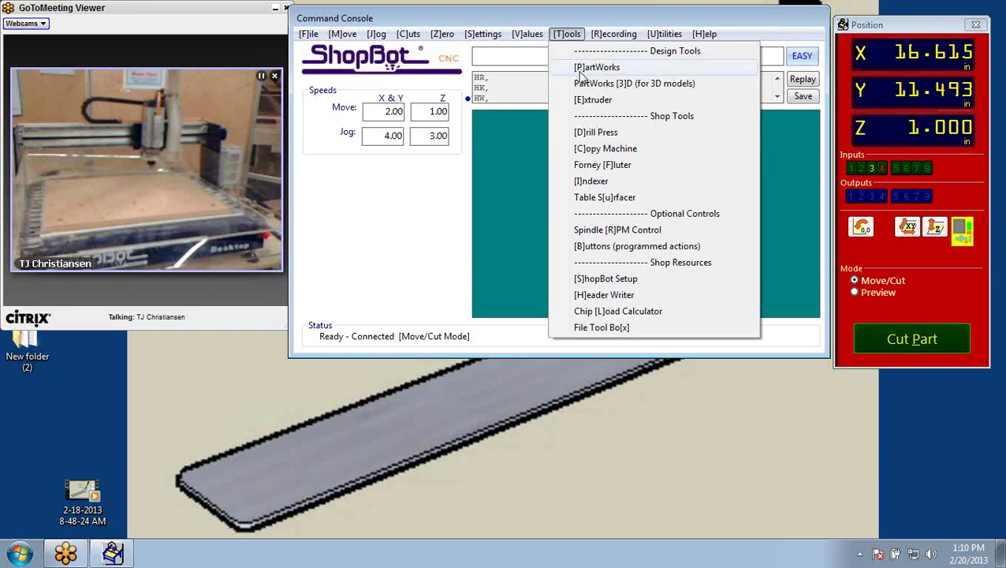
{"action": "left_click", "coordinate": [565, 36]}
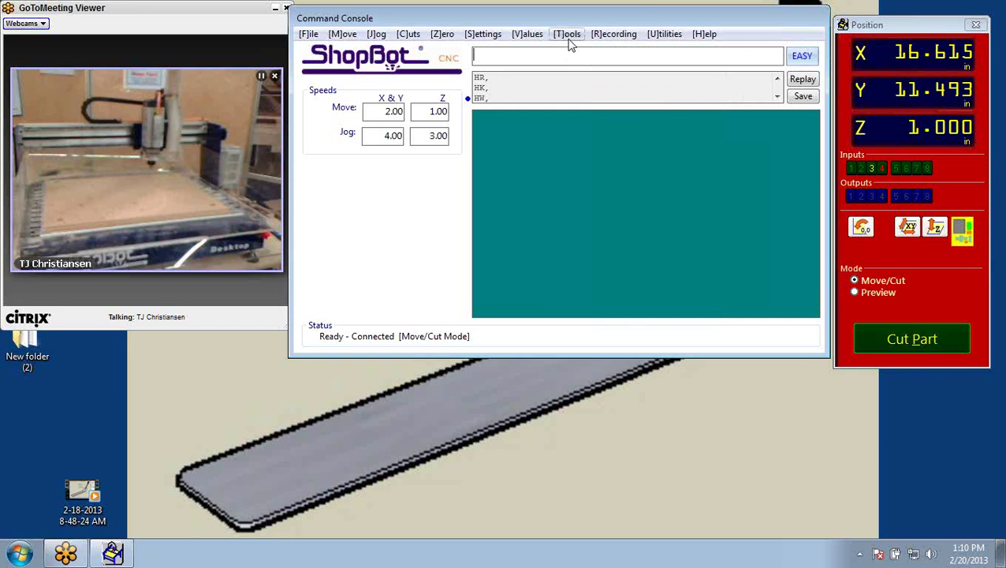
{"action": "left_click", "coordinate": [568, 36]}
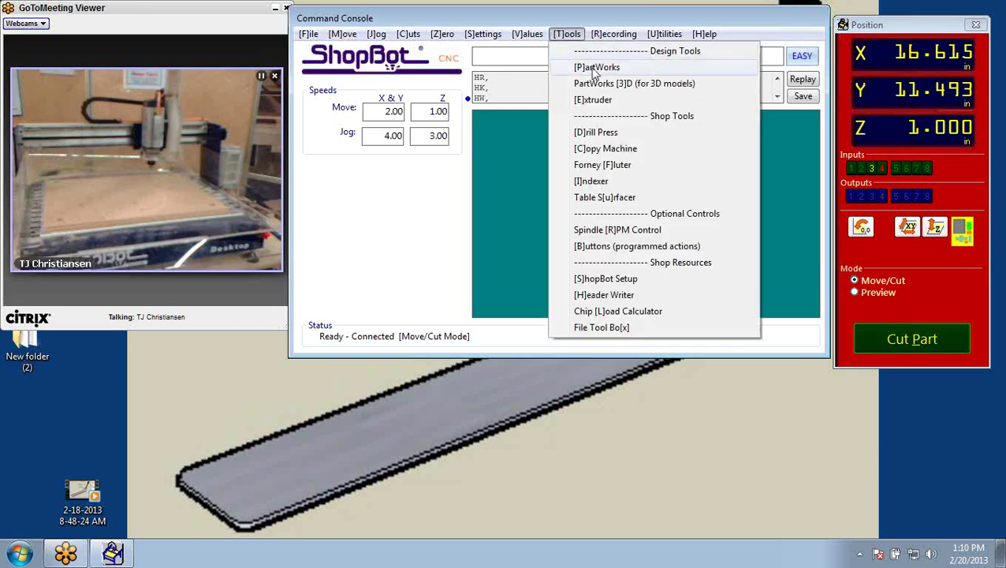
{"action": "left_click", "coordinate": [564, 35]}
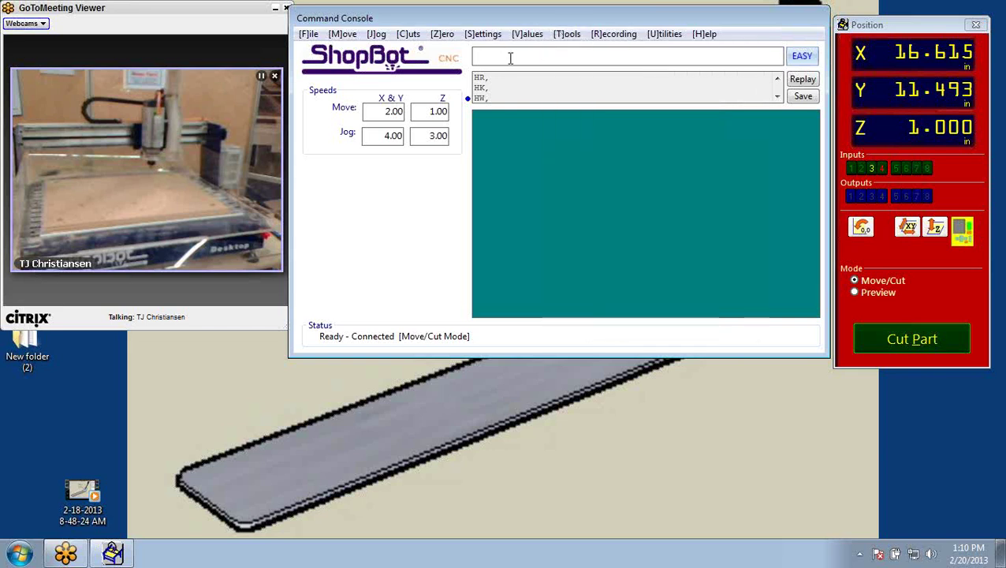
Launch PartWorks from the console's design tools and create a new file in it
{"action": "key", "text": "t"}
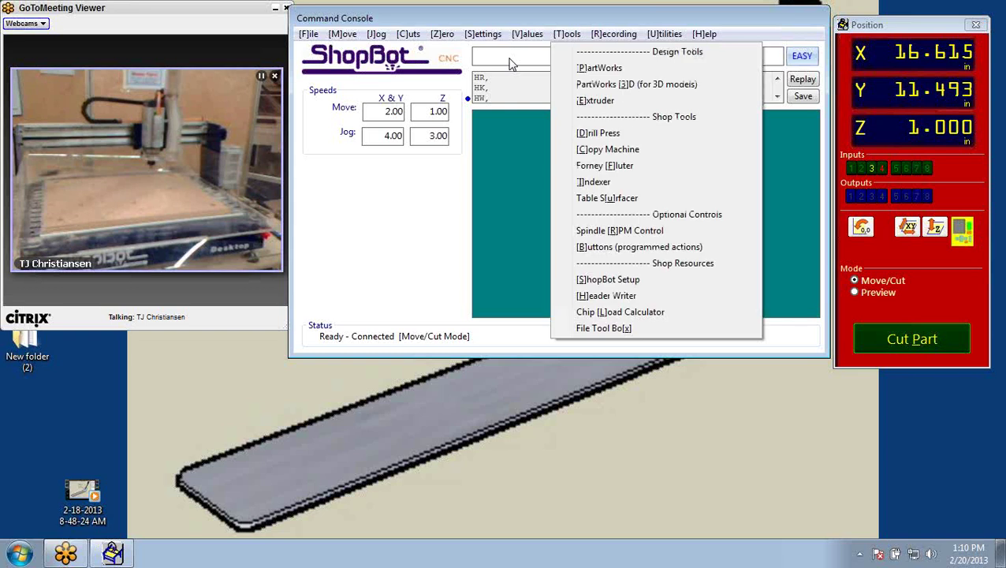
{"action": "key", "text": "Escape"}
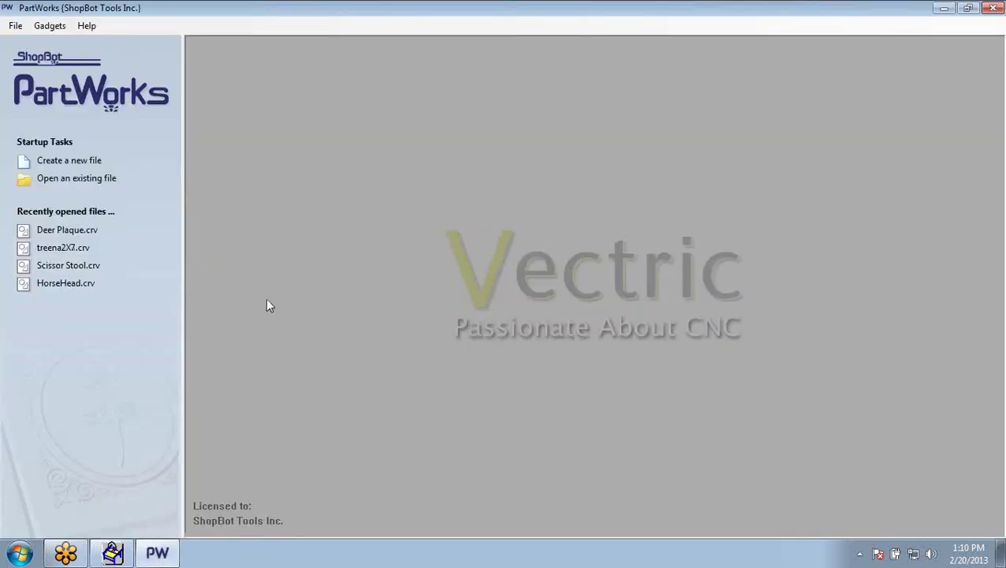
{"action": "left_click", "coordinate": [52, 161]}
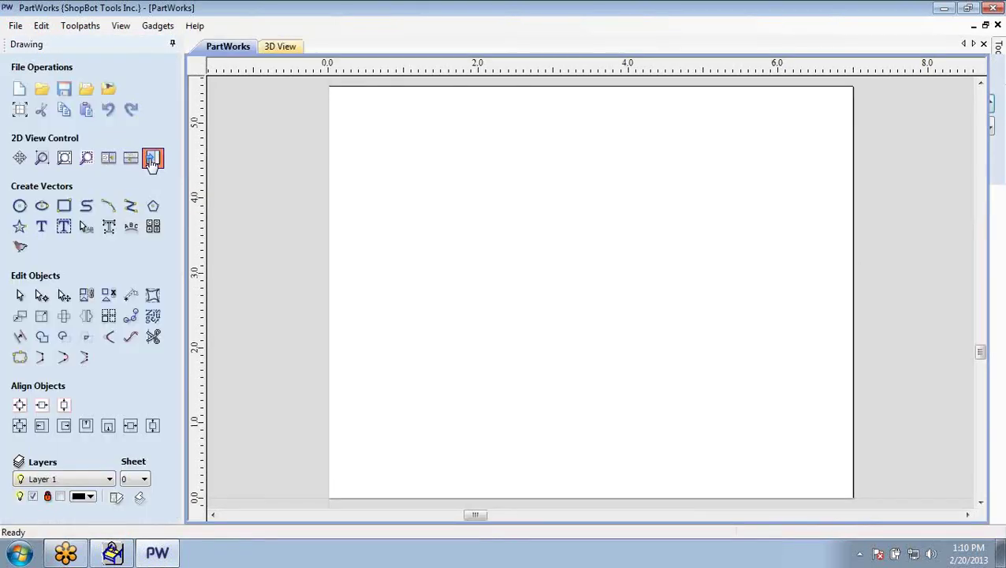
Switch to the toolpath operations and enable Output direct to machine in the Save Toolpaths options
{"action": "left_click", "coordinate": [151, 160]}
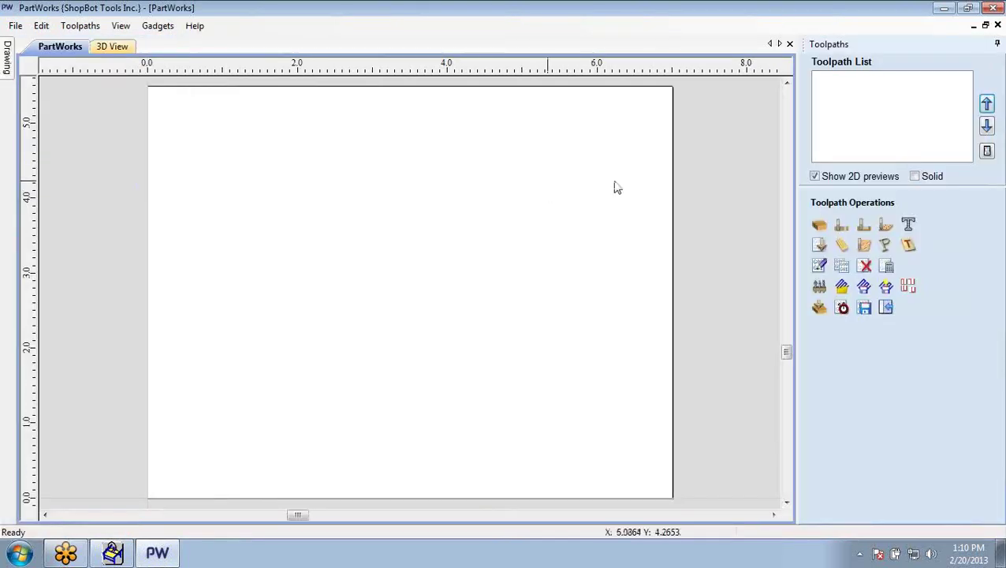
{"action": "left_click", "coordinate": [864, 307]}
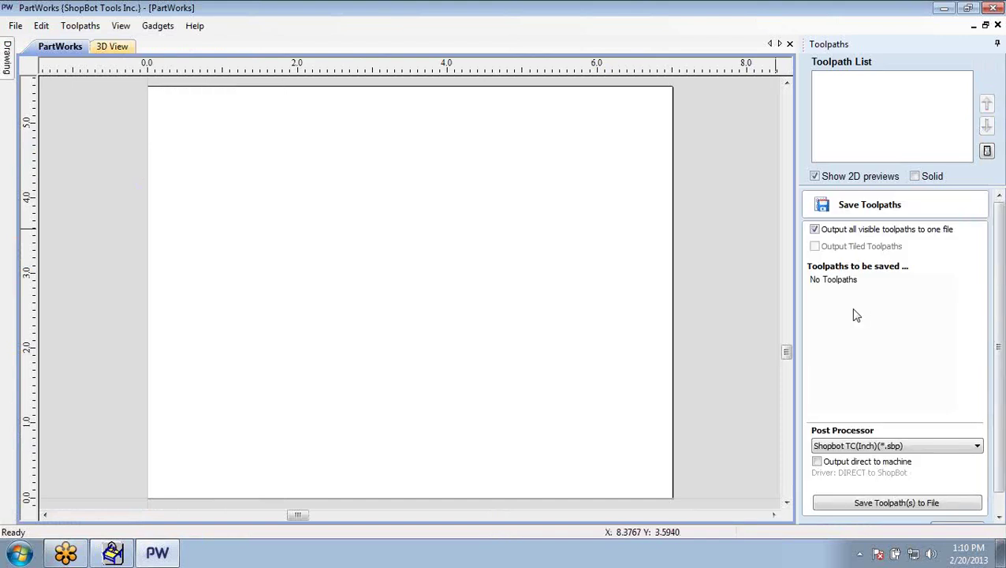
{"action": "left_click", "coordinate": [818, 463]}
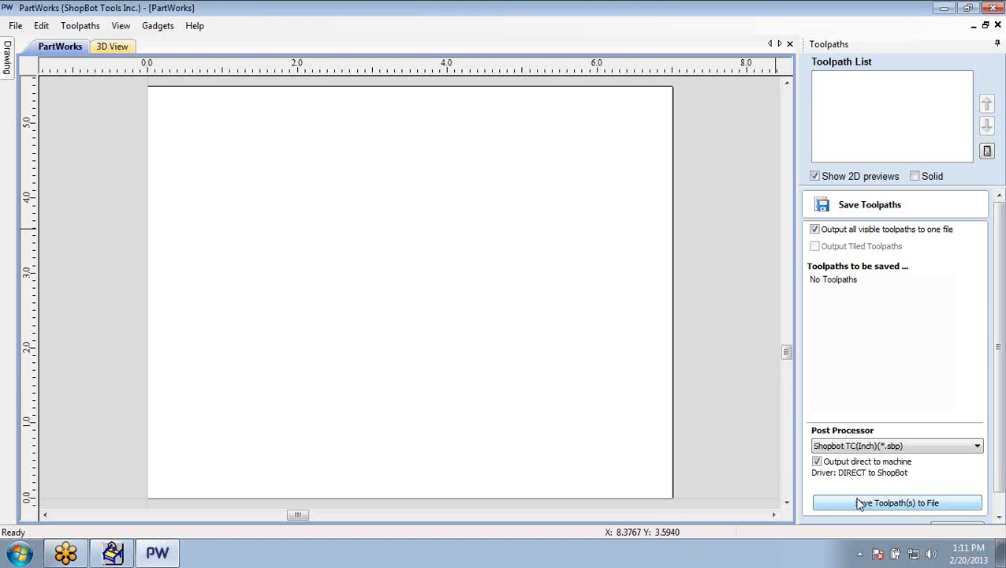
Turn off Output direct to machine in the Save Toolpaths options and close PartWorks
{"action": "left_click", "coordinate": [817, 462]}
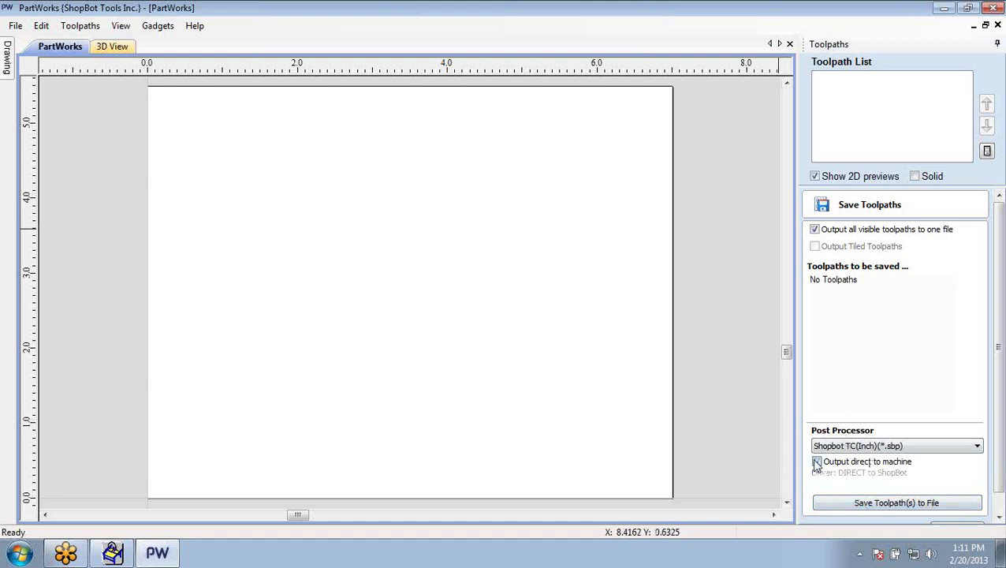
{"action": "left_click", "coordinate": [991, 7]}
Open the Chip Load Calculator from the console's shop resources, and close it after viewing
{"action": "left_click", "coordinate": [567, 34]}
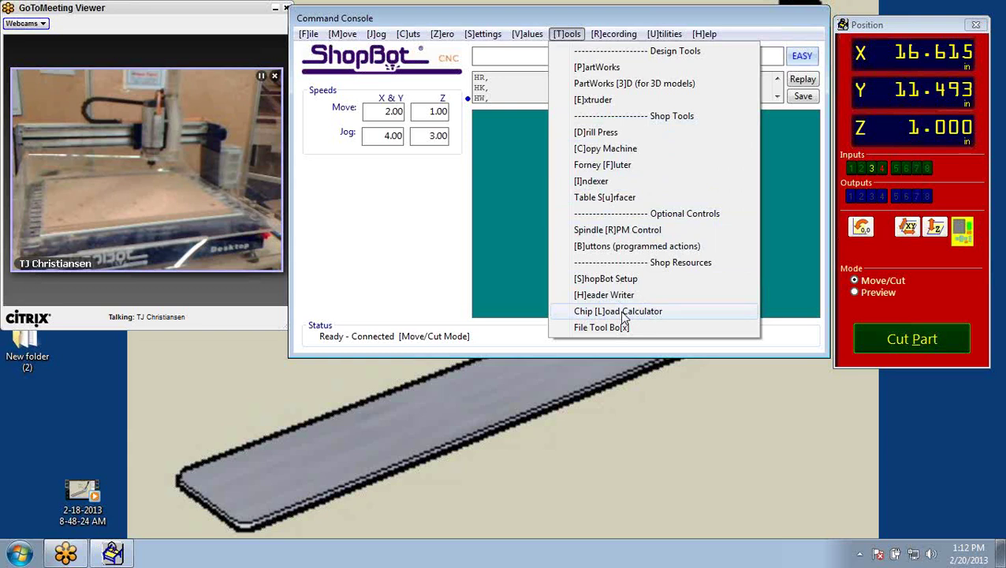
{"action": "left_click", "coordinate": [658, 312]}
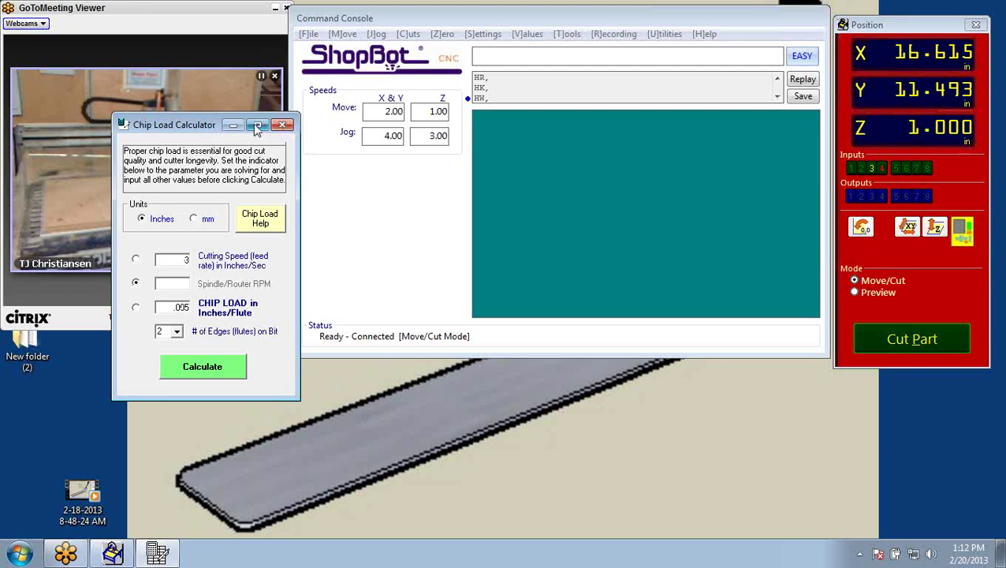
{"action": "left_click", "coordinate": [284, 126]}
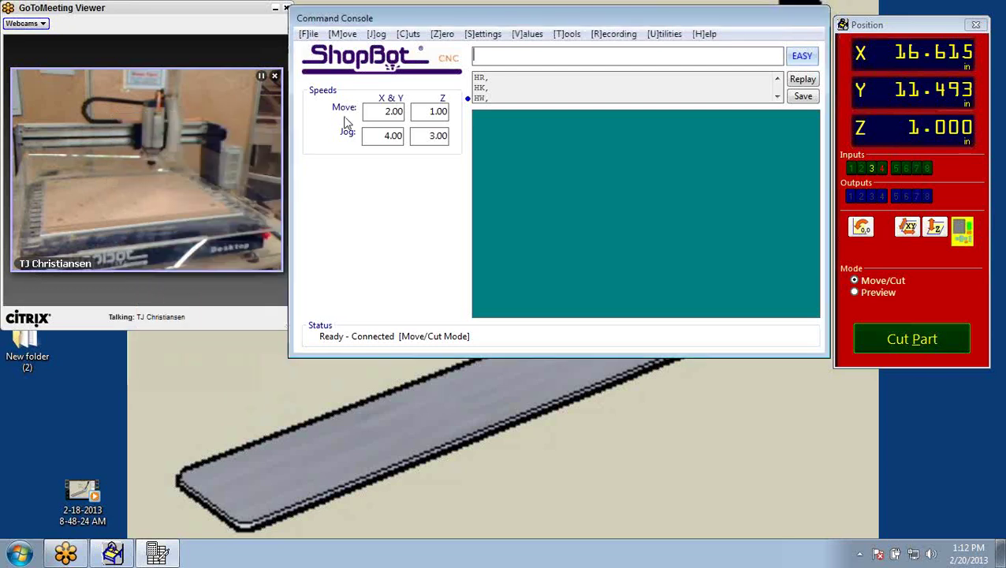
Open the ShopBot website from the console's help resources and look over its home page
{"action": "left_click", "coordinate": [703, 35]}
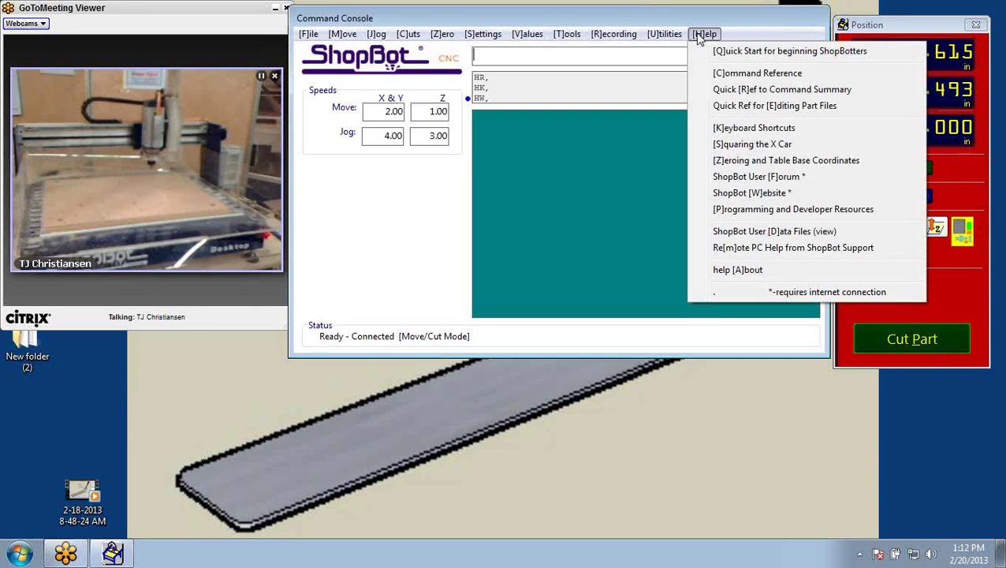
{"action": "left_click", "coordinate": [745, 197]}
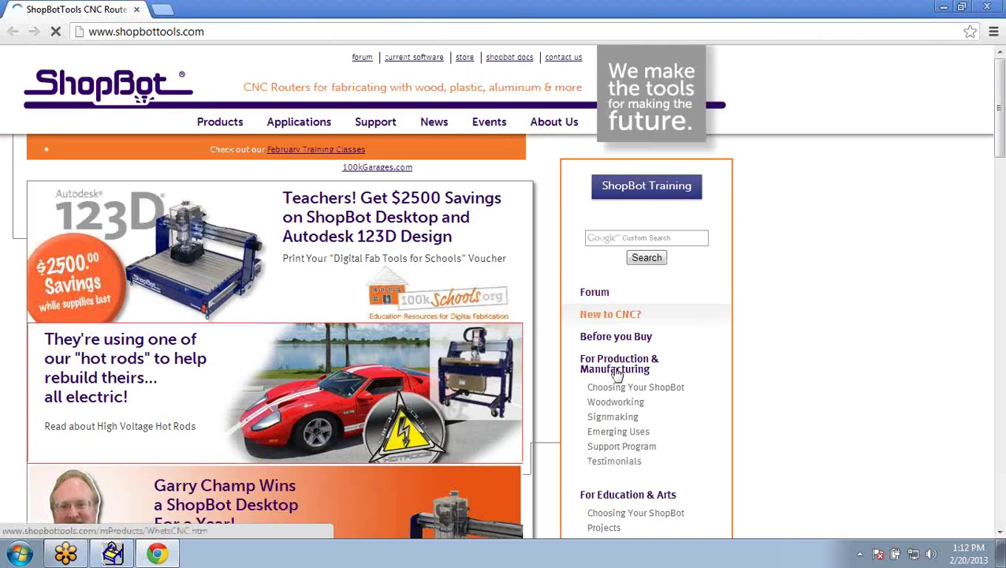
{"action": "scroll", "coordinate": [626, 383], "scroll_direction": "down", "scroll_amount": 5}
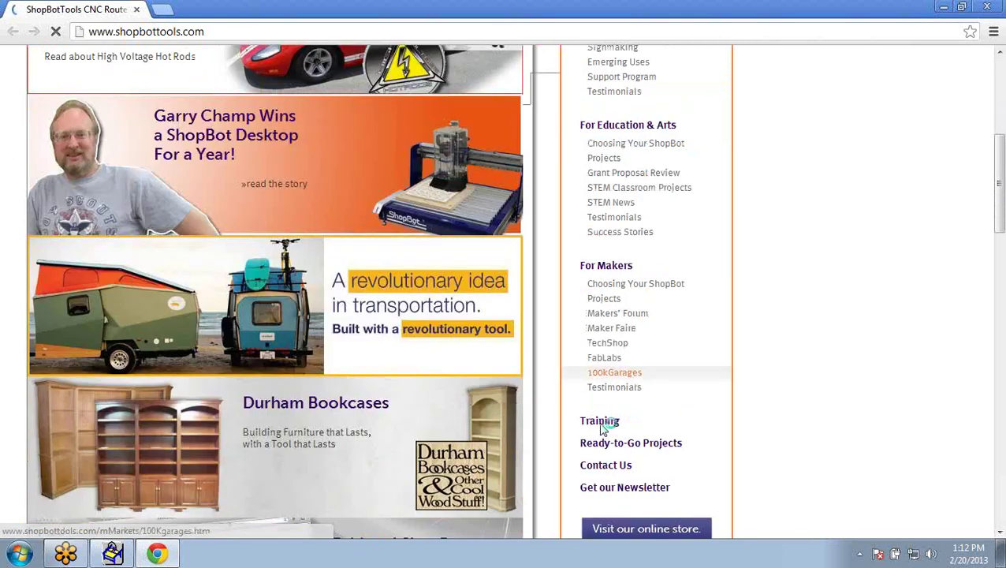
{"action": "scroll", "coordinate": [485, 331], "scroll_direction": "down", "scroll_amount": 5}
{"action": "scroll", "coordinate": [485, 329], "scroll_direction": "up", "scroll_amount": 5}
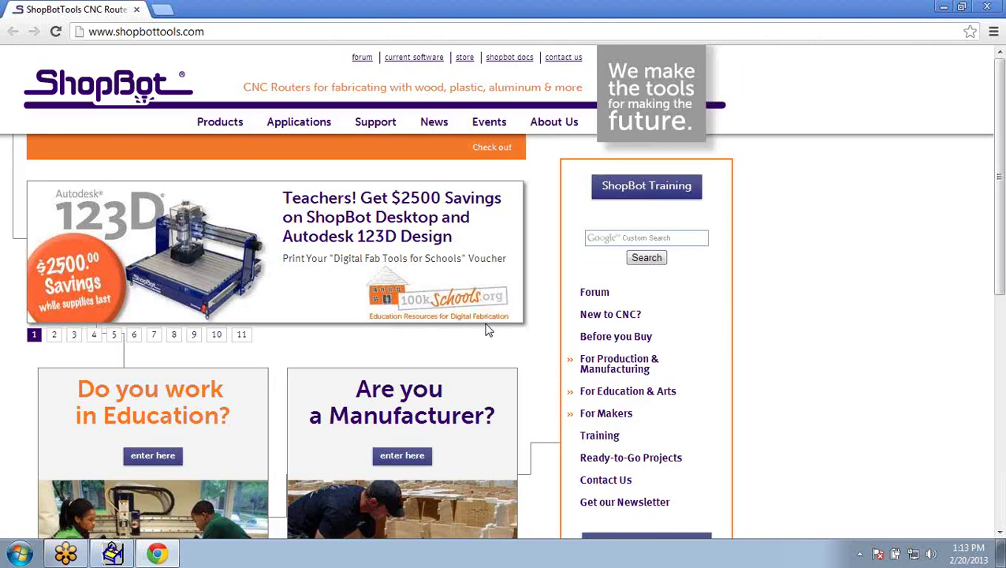
{"action": "scroll", "coordinate": [473, 316], "scroll_direction": "down", "scroll_amount": 3}
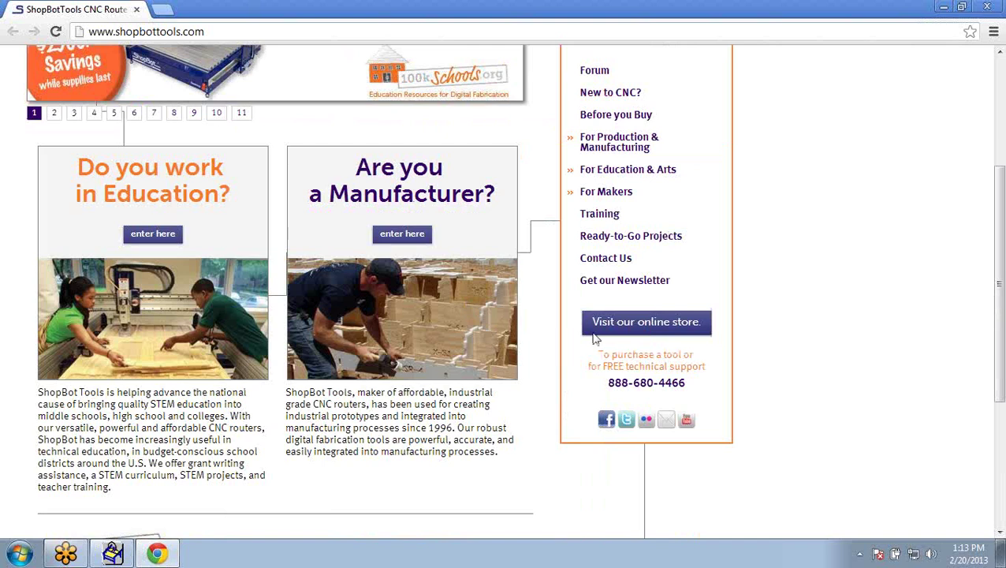
{"action": "scroll", "coordinate": [595, 337], "scroll_direction": "up", "scroll_amount": 3}
View the website's Training Tutorials & Videos page from its training section, and close the browser
{"action": "left_click", "coordinate": [599, 436]}
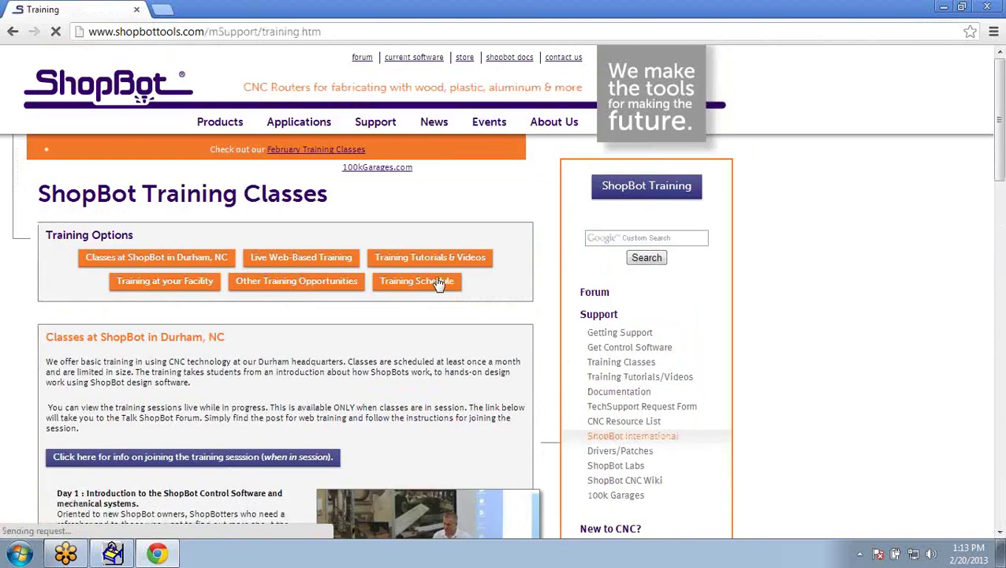
{"action": "left_click", "coordinate": [407, 262]}
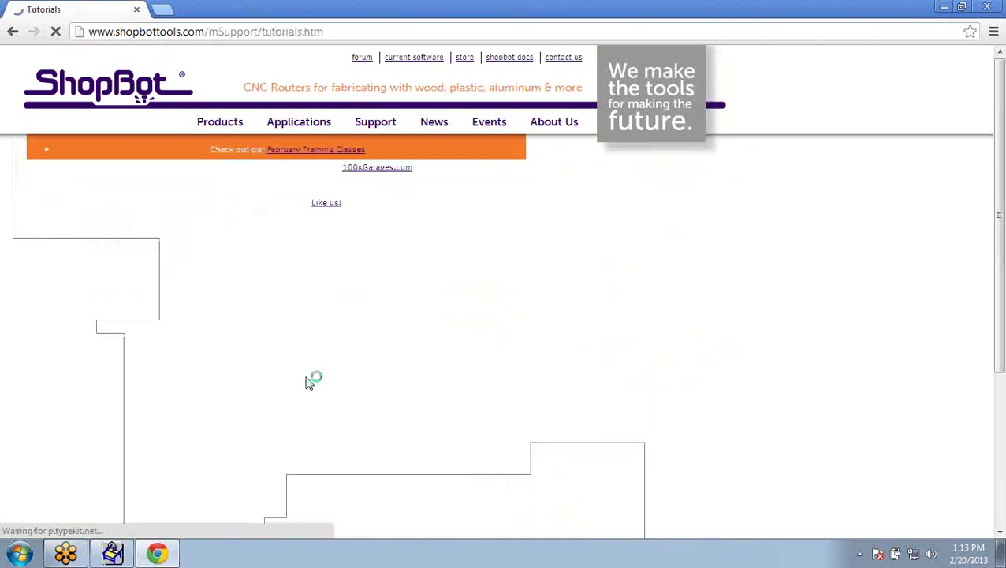
{"action": "scroll", "coordinate": [308, 376], "scroll_direction": "down", "scroll_amount": 1}
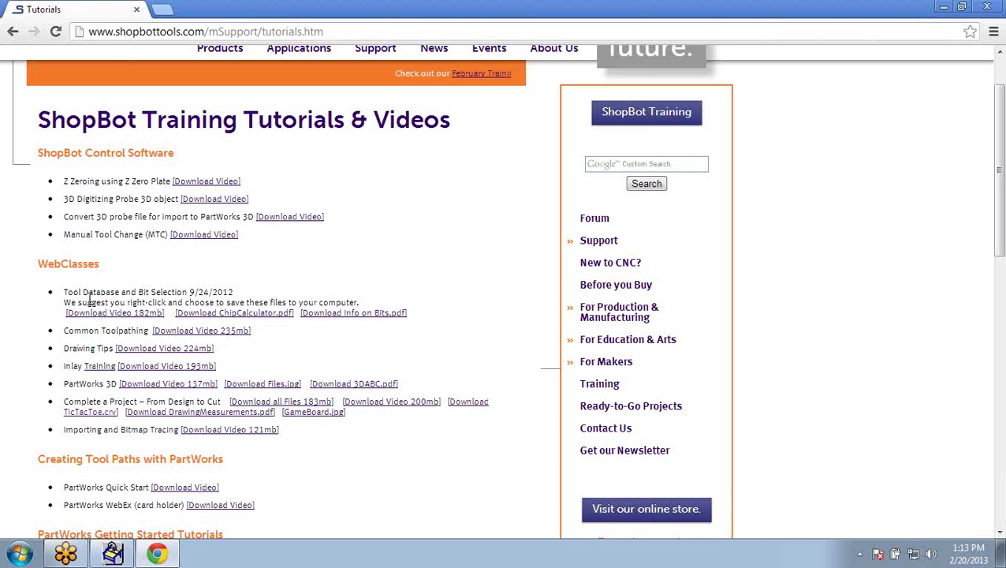
{"action": "left_click", "coordinate": [97, 365]}
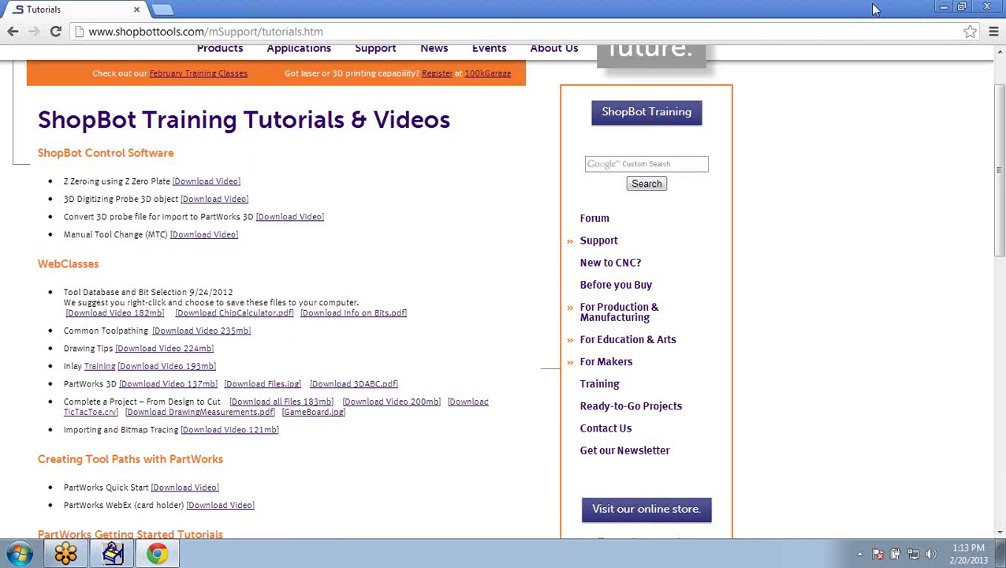
{"action": "left_click", "coordinate": [986, 11]}
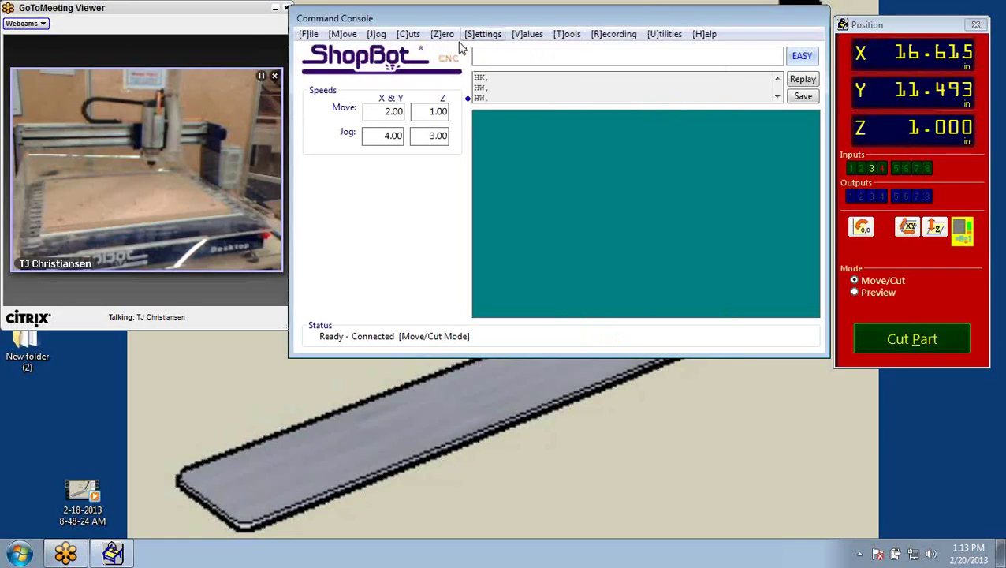
Look over the console's settings and utilities commands
{"action": "left_click", "coordinate": [567, 44]}
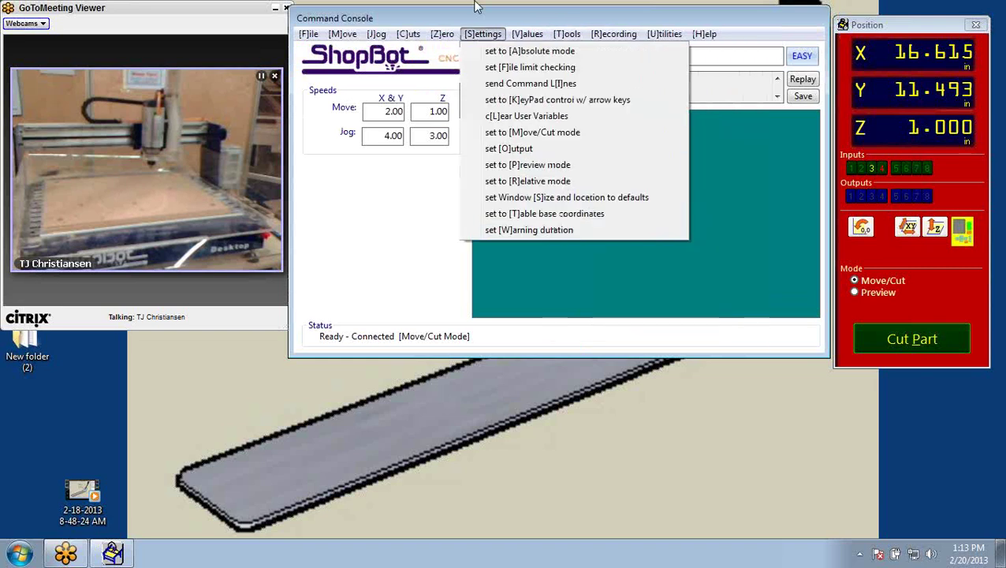
{"action": "left_click", "coordinate": [574, 37]}
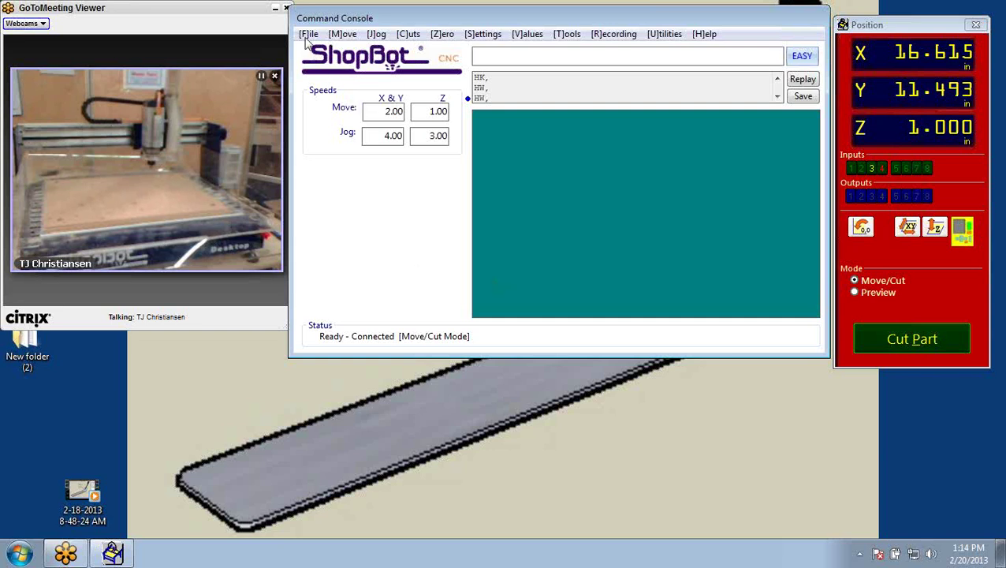
{"action": "left_click", "coordinate": [662, 34]}
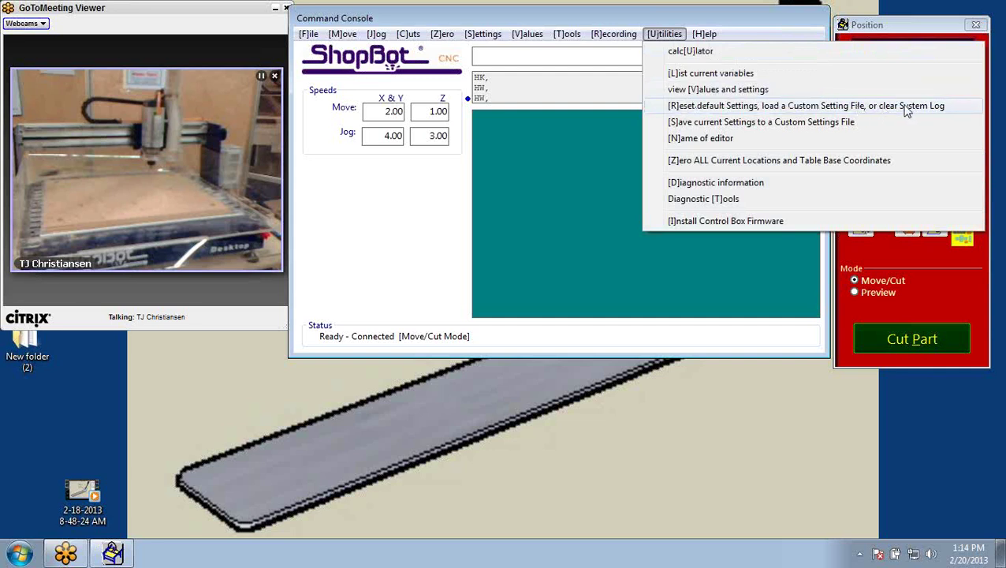
{"action": "left_click", "coordinate": [664, 35]}
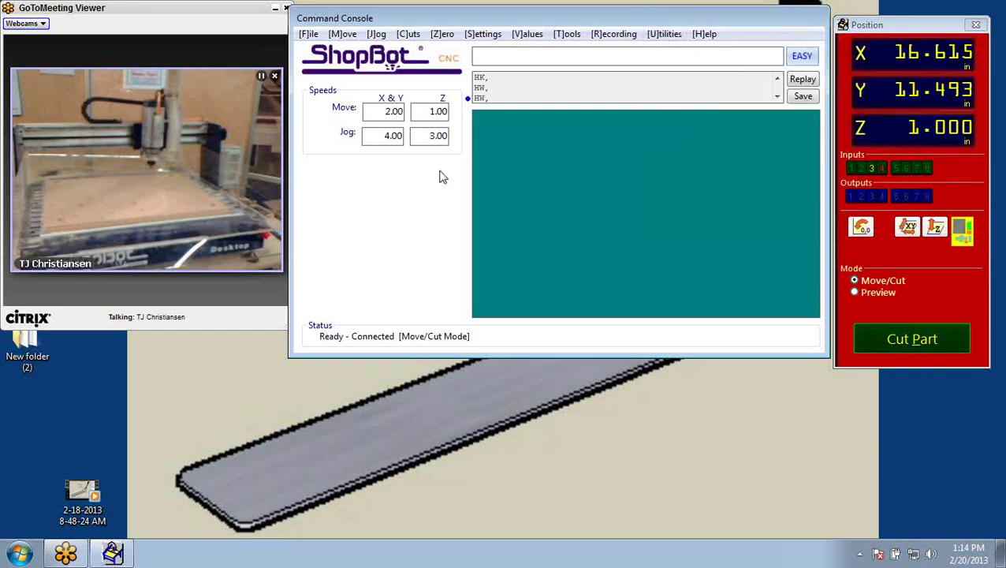
Save the current machine settings to a custom settings file named CustomTJ in the Settings folder
{"action": "left_click", "coordinate": [667, 35]}
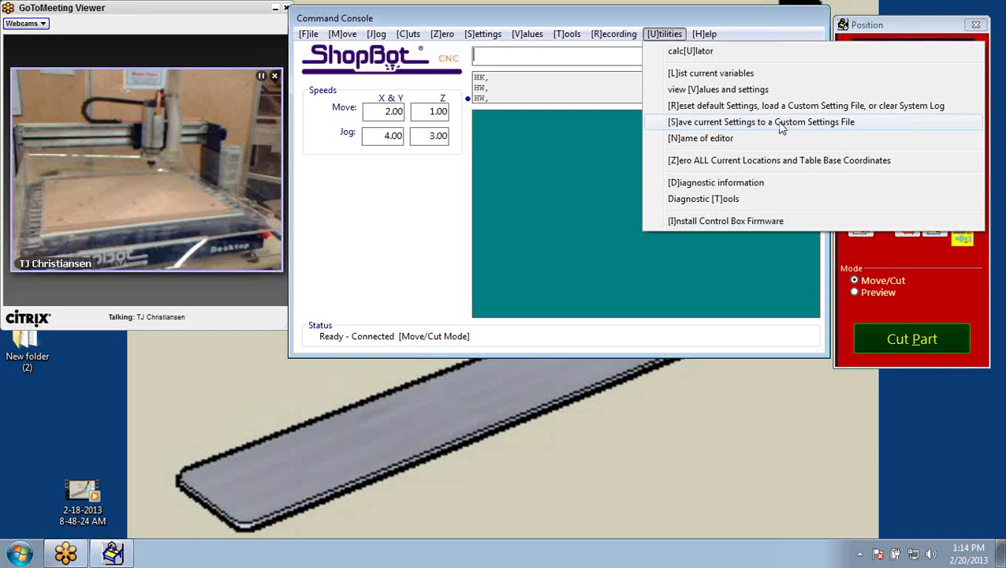
{"action": "left_click", "coordinate": [751, 126]}
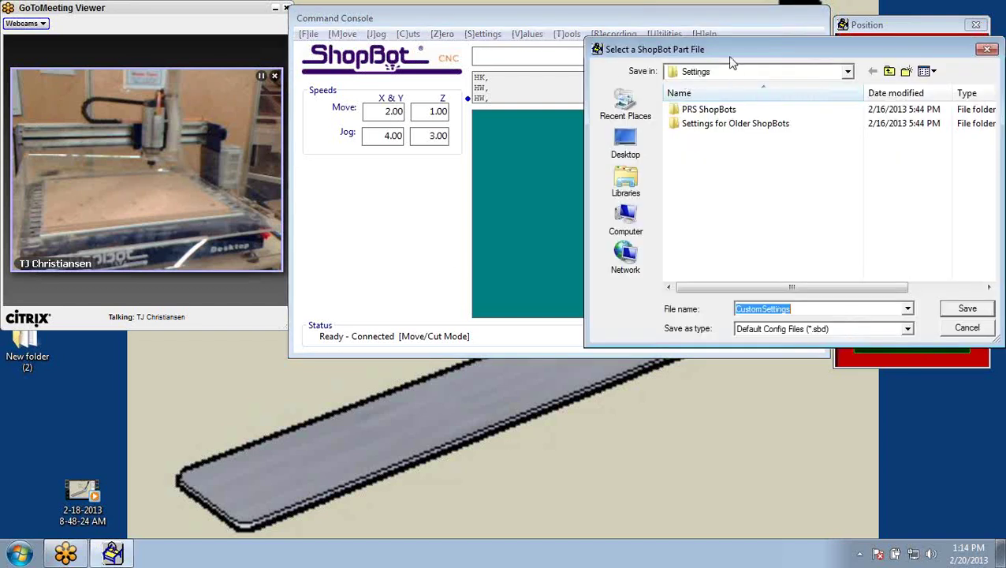
{"action": "left_click_drag", "start_coordinate": [726, 54], "coordinate": [644, 83]}
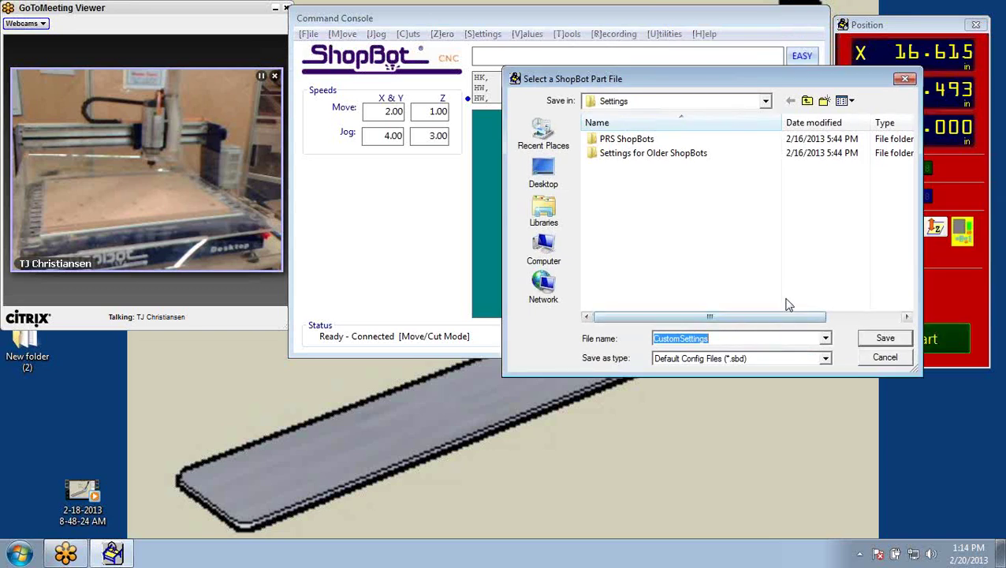
{"action": "key", "text": "BackSpace"}
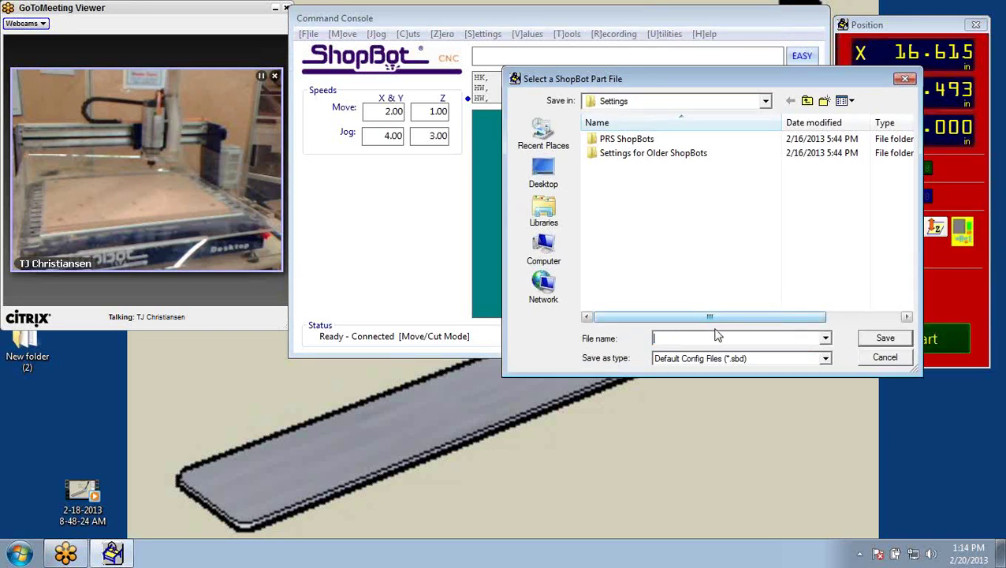
{"action": "type", "text": "Custo"}
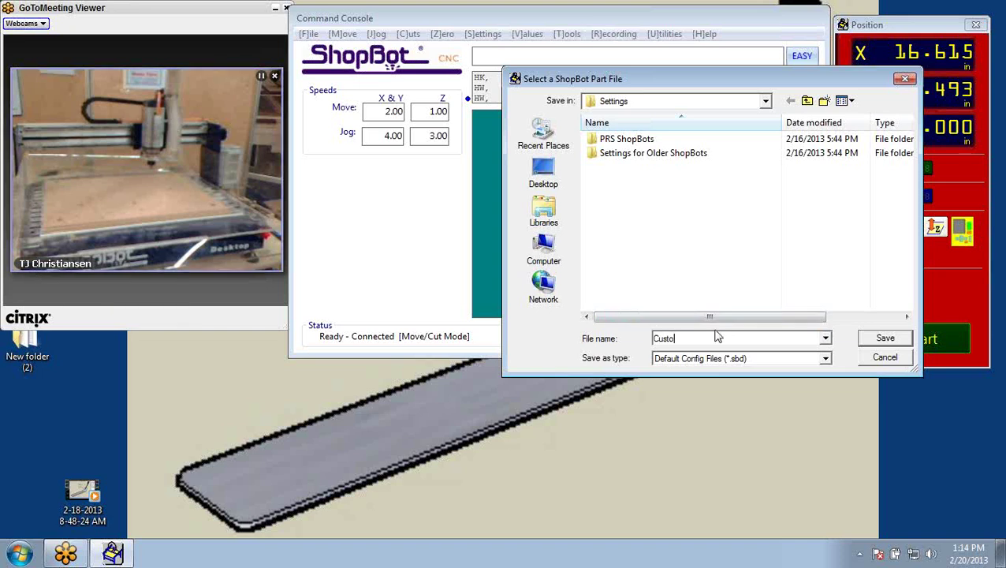
{"action": "type", "text": "mTJ"}
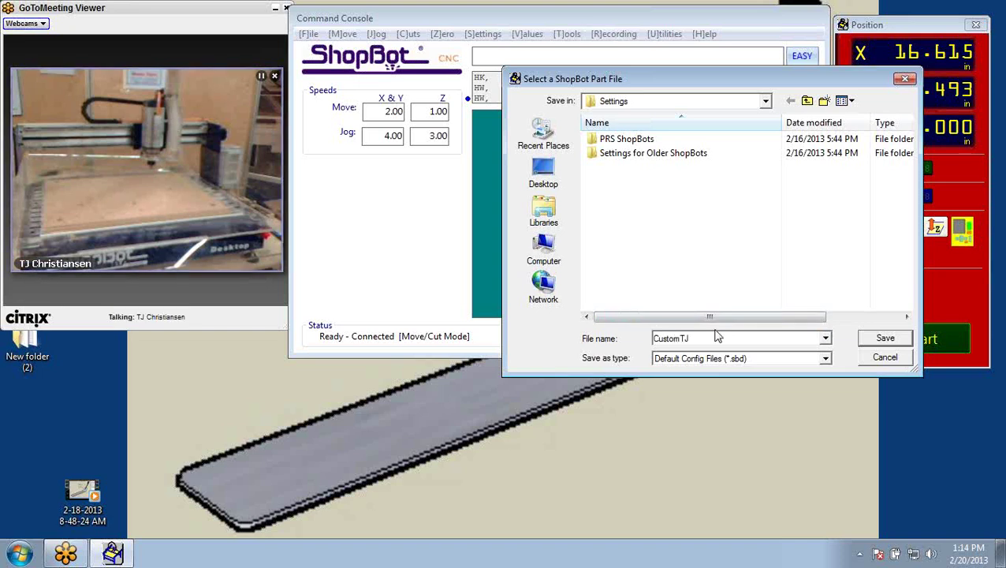
{"action": "left_click", "coordinate": [884, 338]}
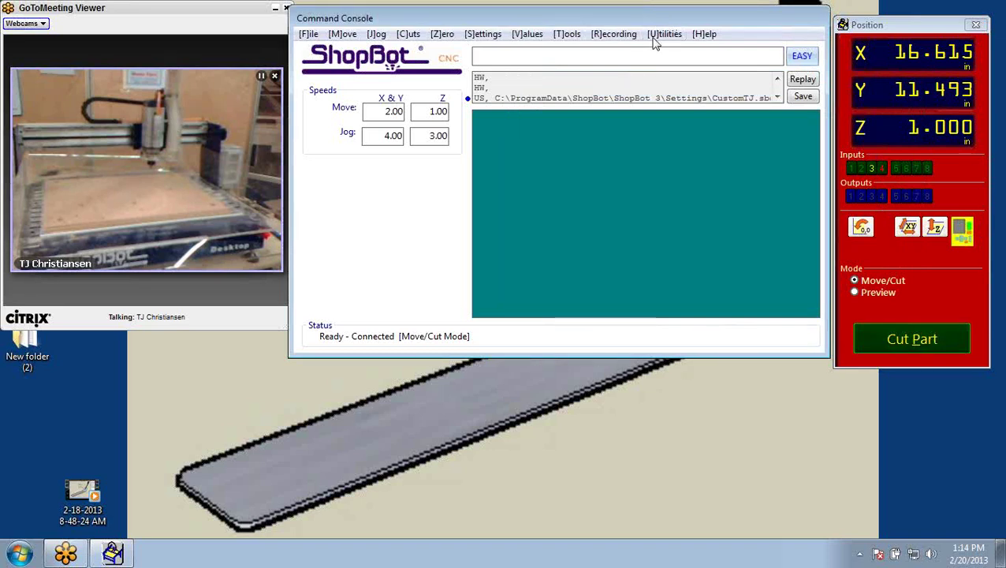
{"action": "left_click", "coordinate": [653, 43]}
{"action": "left_click", "coordinate": [656, 40]}
{"action": "left_click_drag", "start_coordinate": [401, 18], "coordinate": [400, 21]}
{"action": "left_click", "coordinate": [199, 116]}
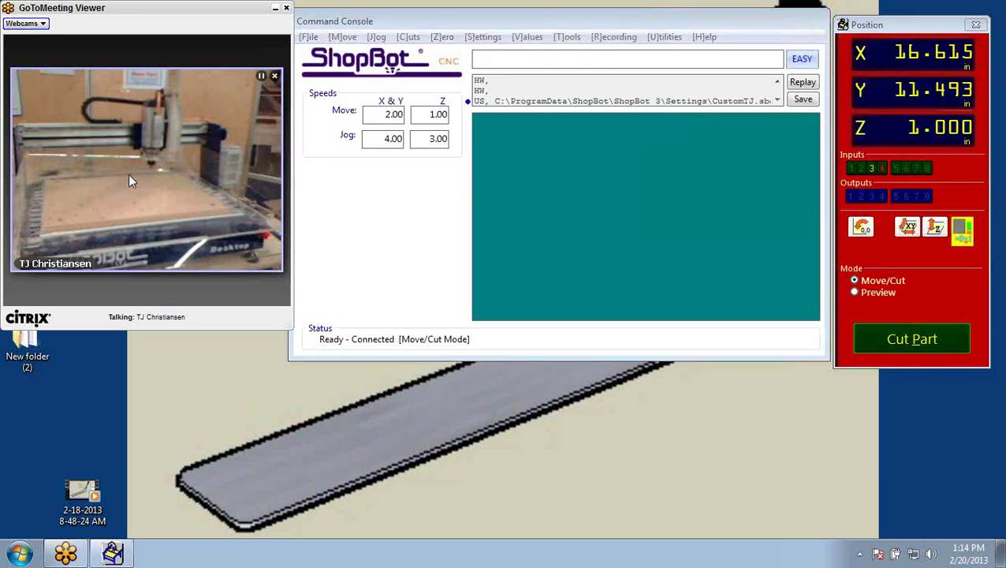
Start a settings reset, clear the ShopBot System Log, and proceed to the selection of a settings file to load
{"action": "left_click", "coordinate": [667, 38]}
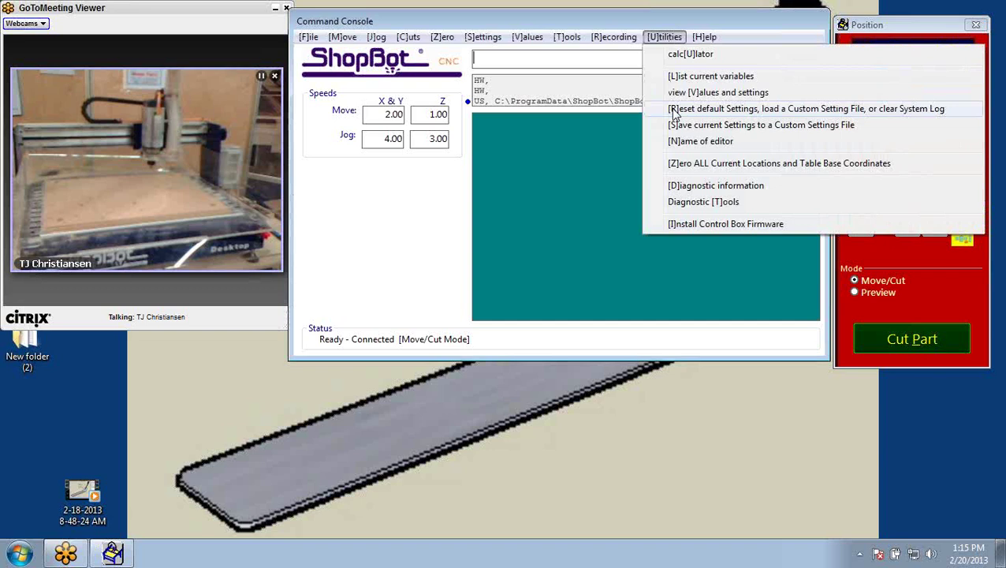
{"action": "left_click", "coordinate": [674, 114]}
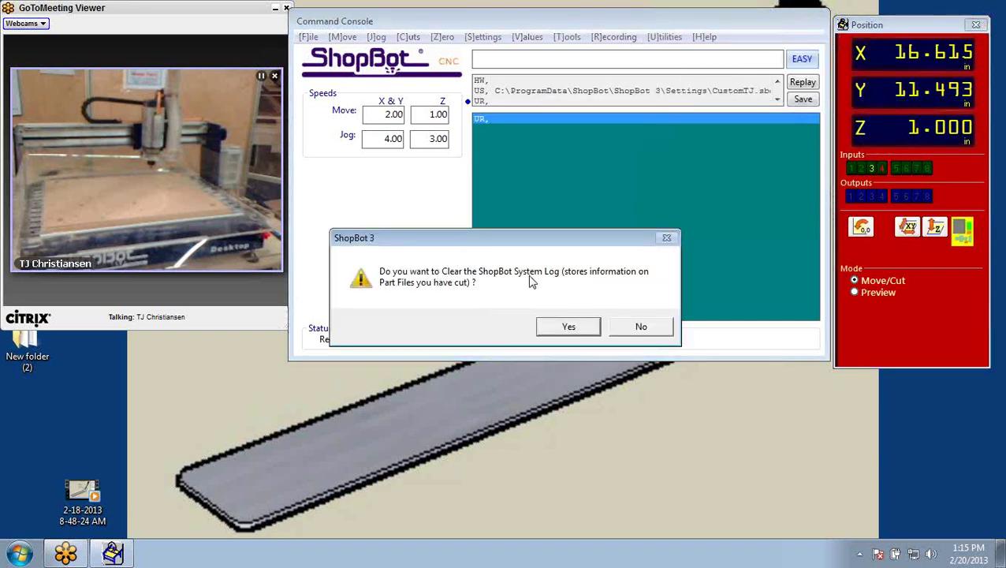
{"action": "left_click", "coordinate": [582, 331]}
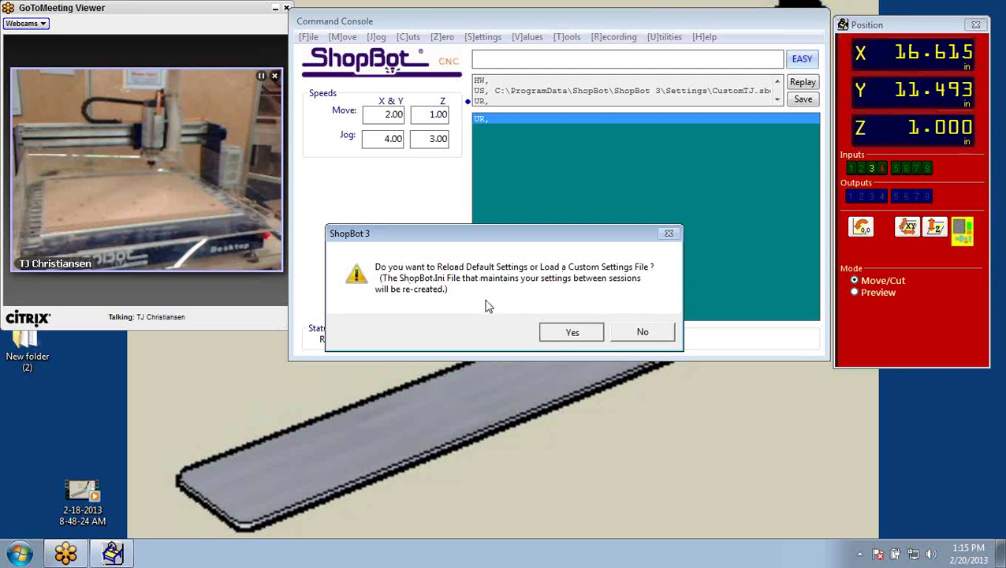
{"action": "left_click", "coordinate": [550, 337]}
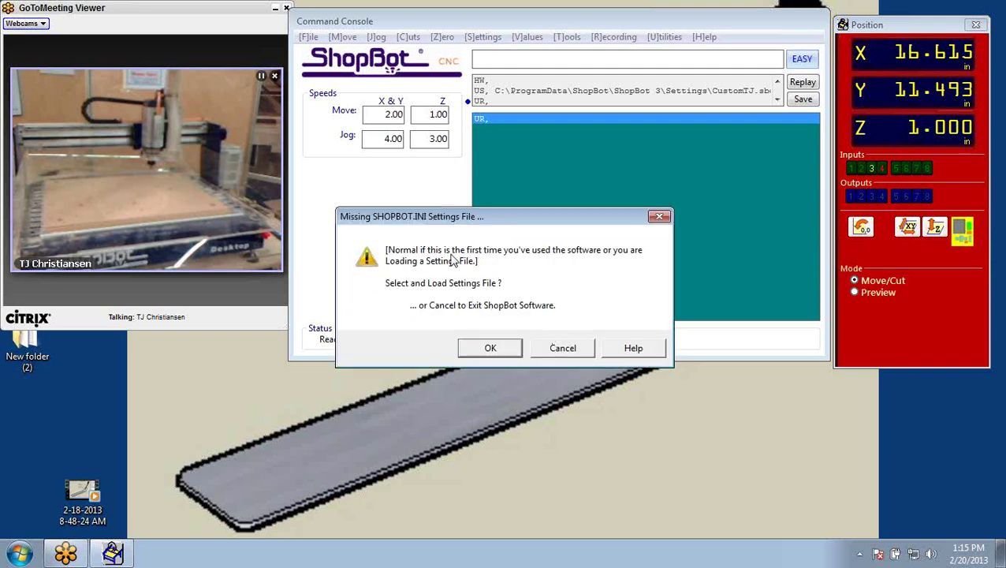
{"action": "left_click", "coordinate": [489, 349]}
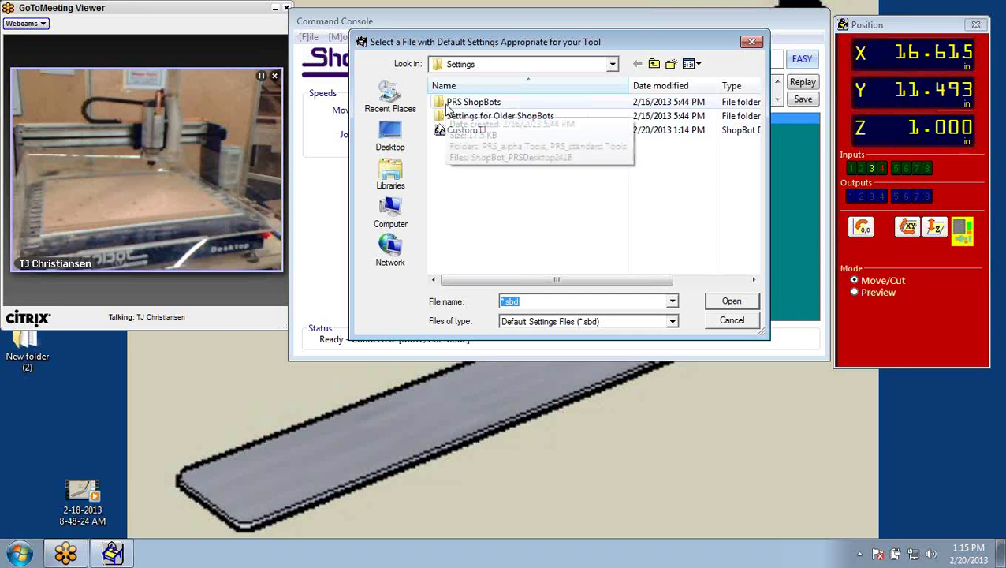
Browse the PRS ShopBots settings folders and load the ShopBot_PRSDesktop2418 default settings file
{"action": "double_click", "coordinate": [455, 103]}
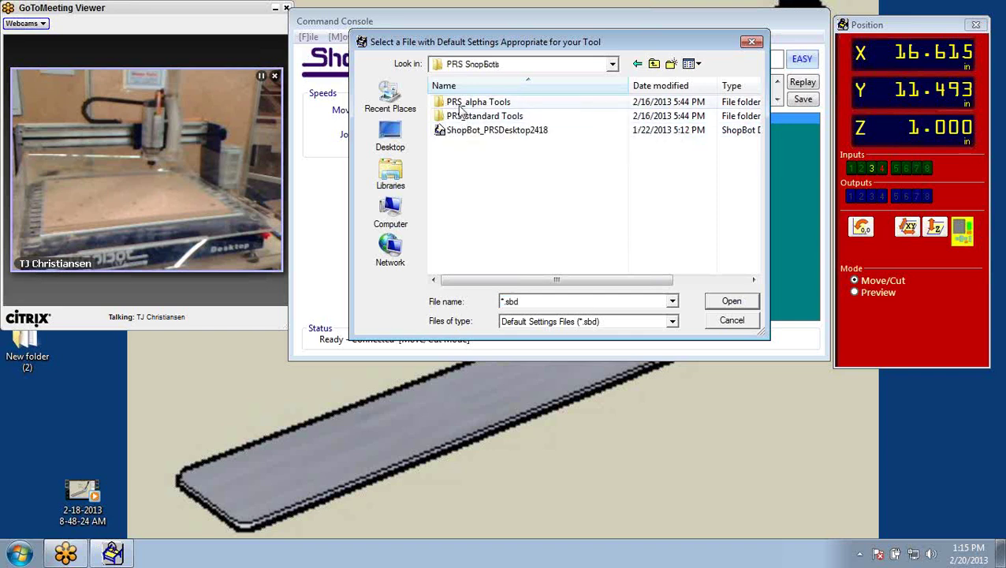
{"action": "double_click", "coordinate": [460, 104]}
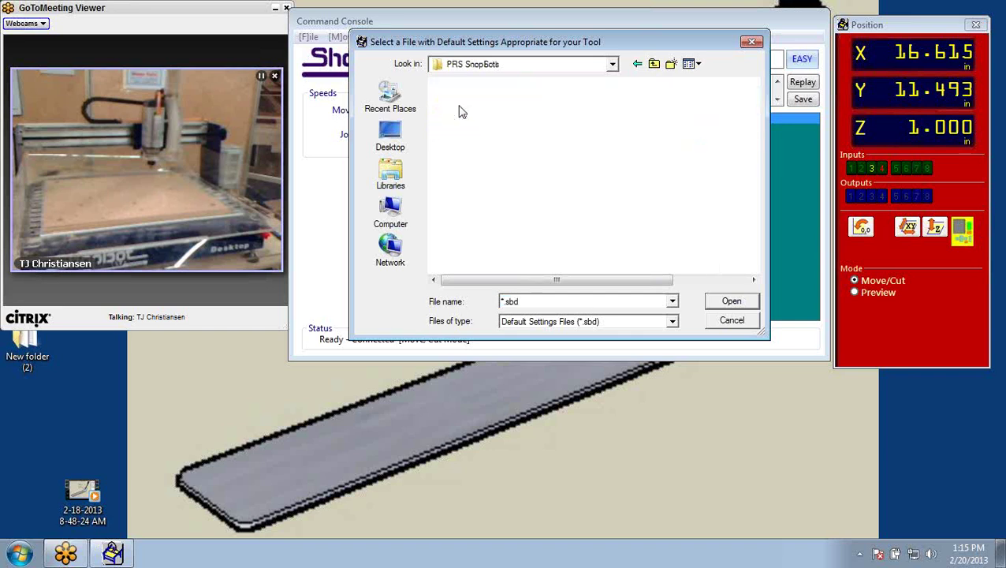
{"action": "left_click", "coordinate": [638, 64]}
{"action": "double_click", "coordinate": [491, 116]}
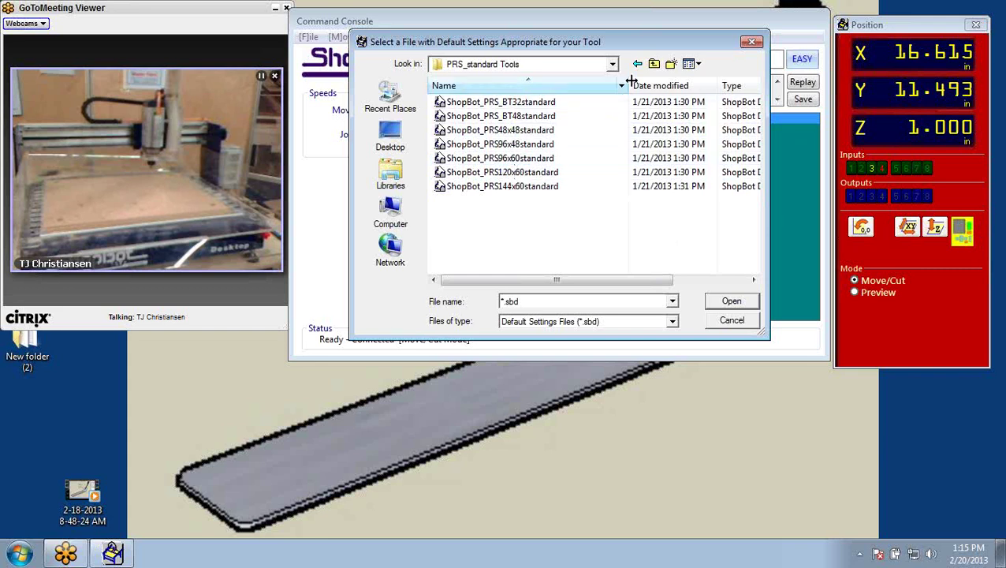
{"action": "left_click", "coordinate": [655, 65]}
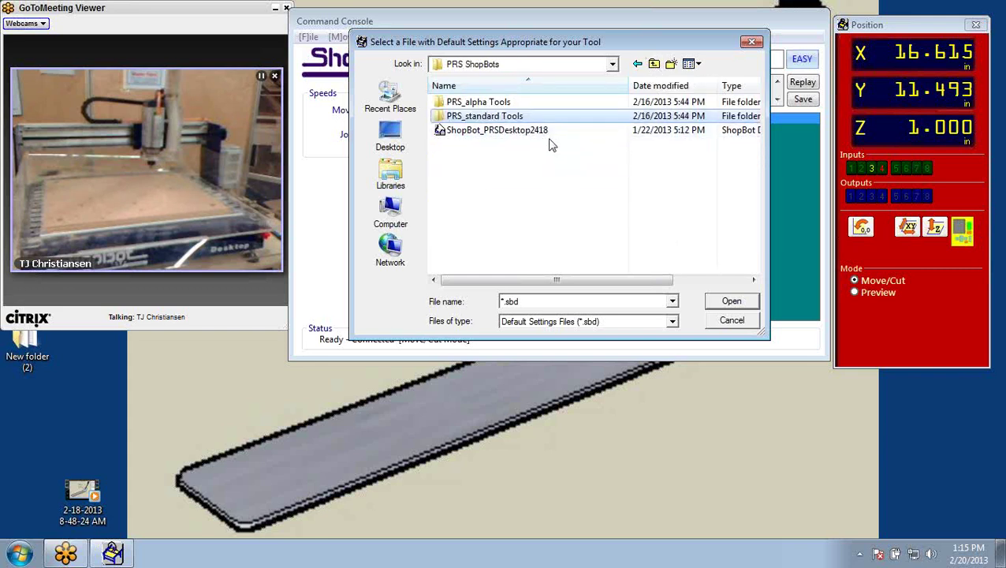
{"action": "double_click", "coordinate": [500, 131]}
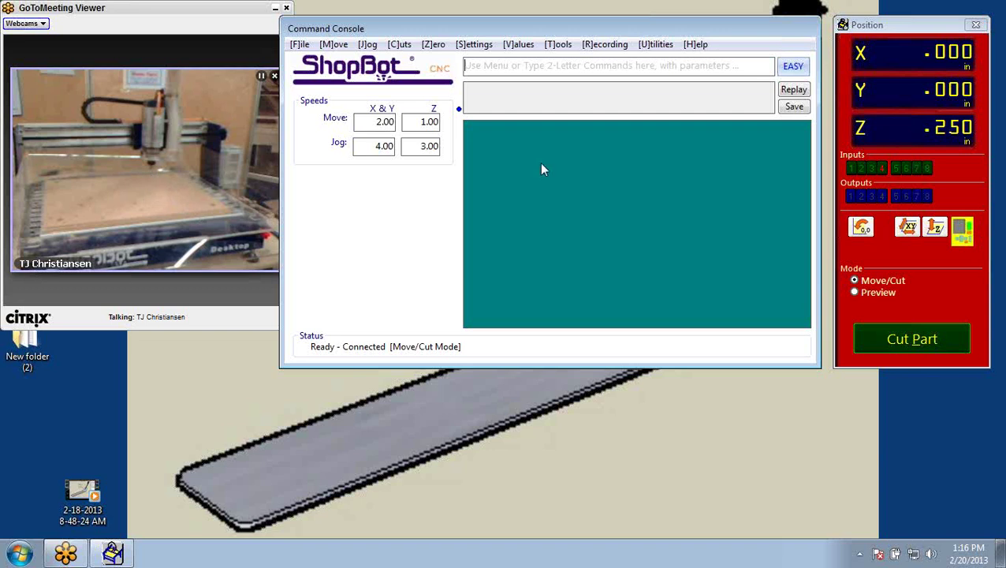
Try to install the control box firmware while in Move/Cut mode
{"action": "left_click", "coordinate": [653, 45]}
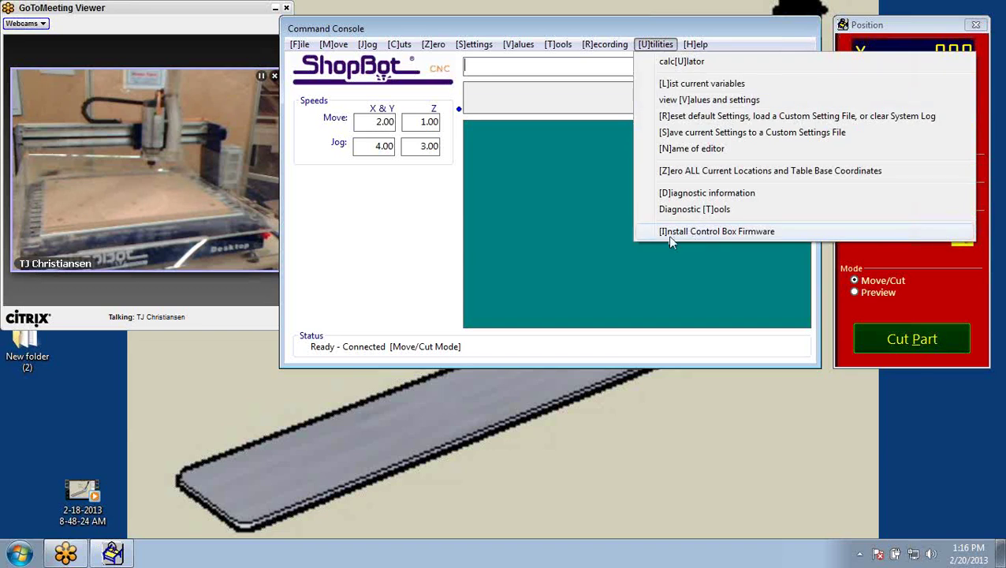
{"action": "left_click", "coordinate": [717, 233]}
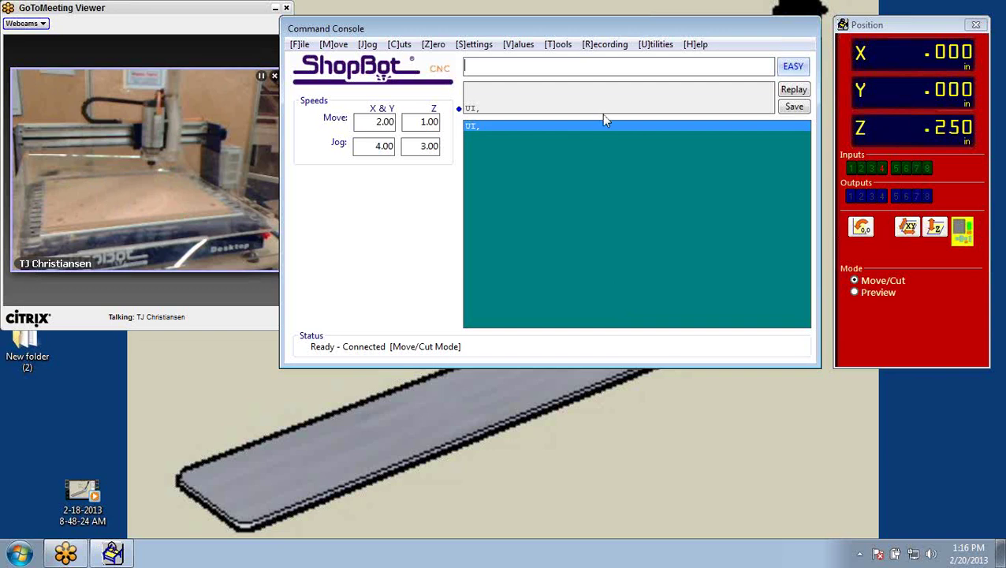
Open the ShopBot Diagnostics tools folder and launch the SpeedTest application
{"action": "left_click", "coordinate": [668, 45]}
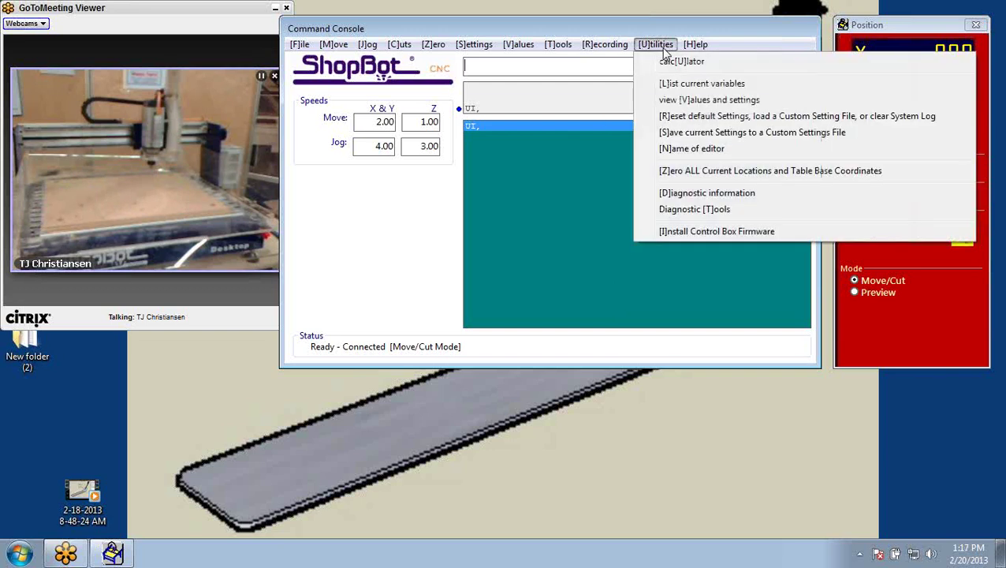
{"action": "left_click", "coordinate": [692, 209]}
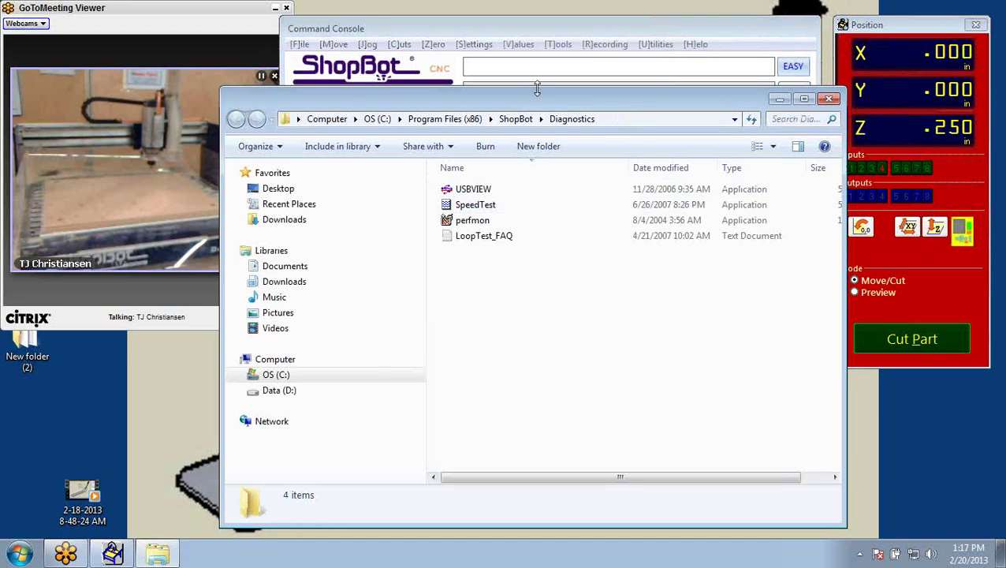
{"action": "left_click_drag", "start_coordinate": [541, 105], "coordinate": [632, 103]}
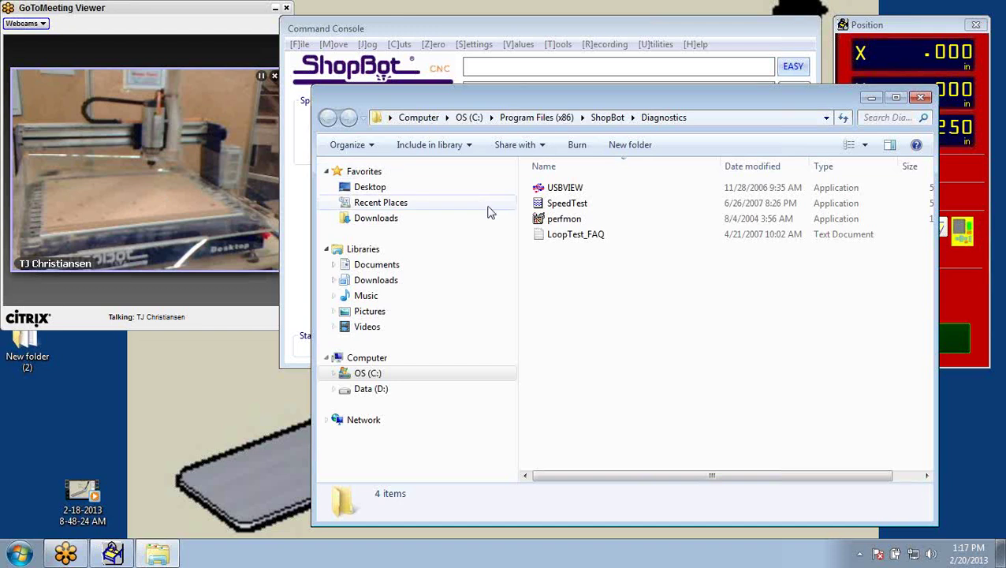
{"action": "double_click", "coordinate": [567, 203]}
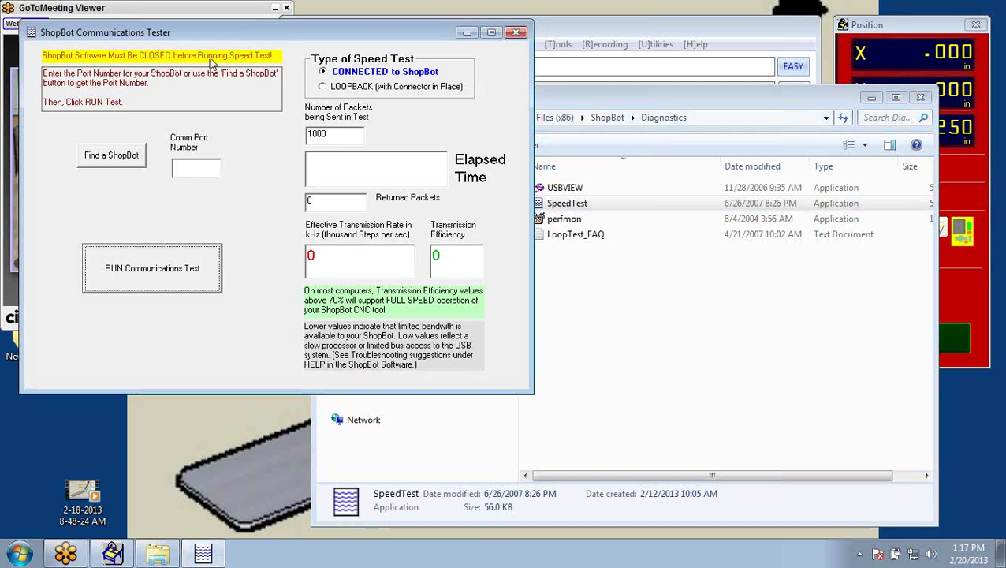
Close the Diagnostics folder, exit the ShopBot control software, and reposition the Communications Tester window clear of the webcam viewer
{"action": "left_click", "coordinate": [921, 97]}
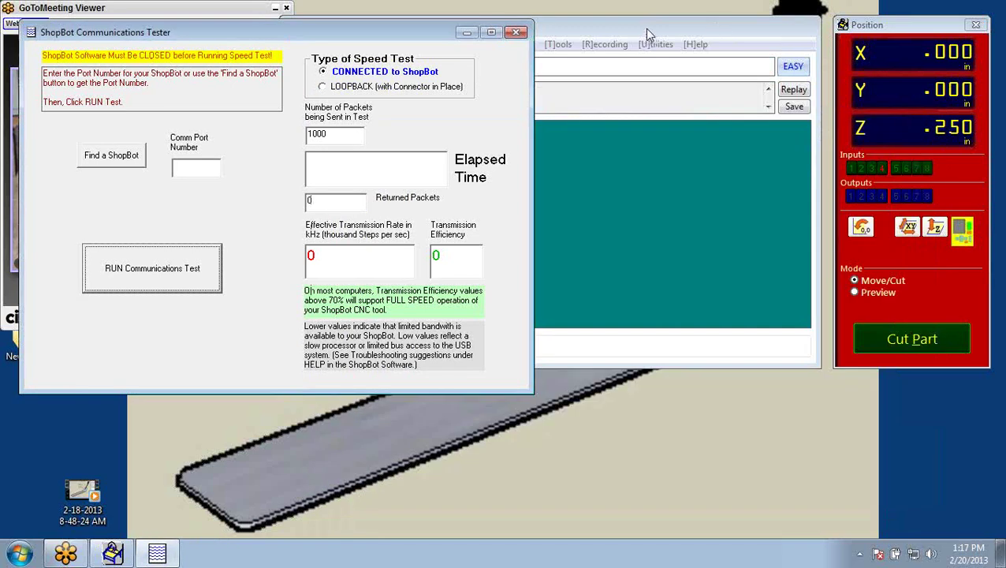
{"action": "left_click", "coordinate": [646, 32]}
{"action": "left_click", "coordinate": [298, 45]}
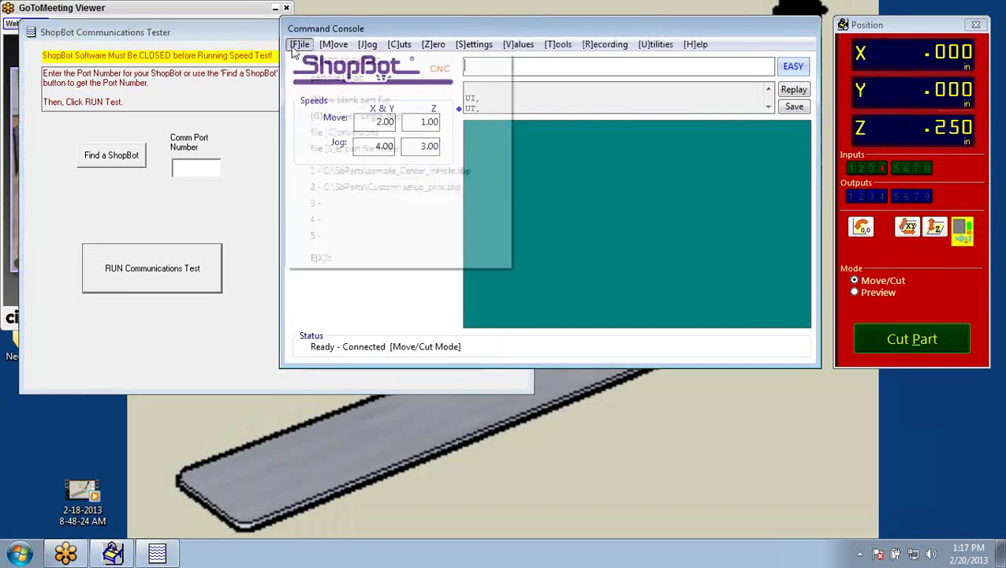
{"action": "left_click", "coordinate": [323, 259]}
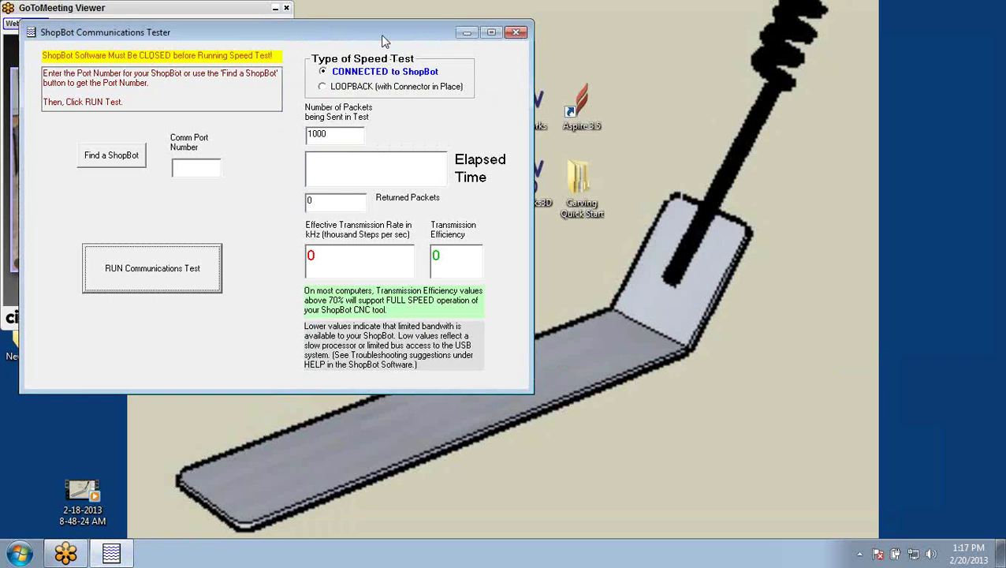
{"action": "left_click_drag", "start_coordinate": [384, 41], "coordinate": [684, 108]}
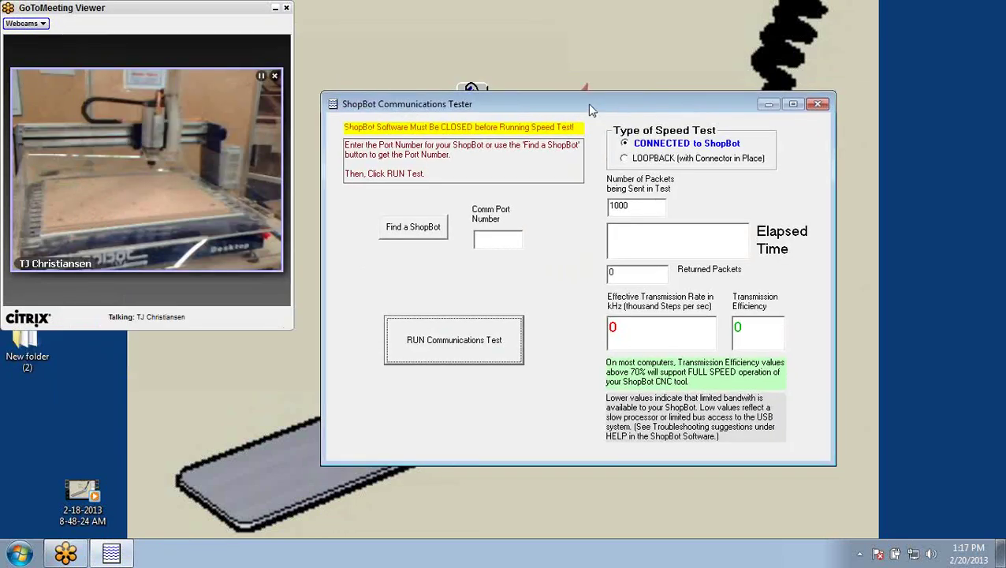
{"action": "left_click_drag", "start_coordinate": [571, 105], "coordinate": [557, 98]}
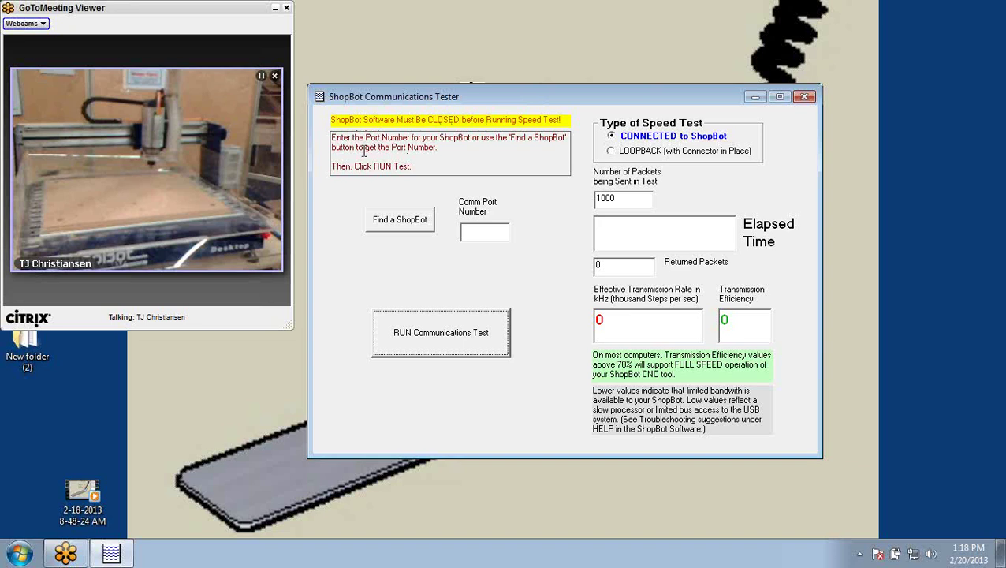
Search for a connected ShopBot, run the communications test on Comm Port 3, and quit the tester
{"action": "left_click", "coordinate": [392, 225]}
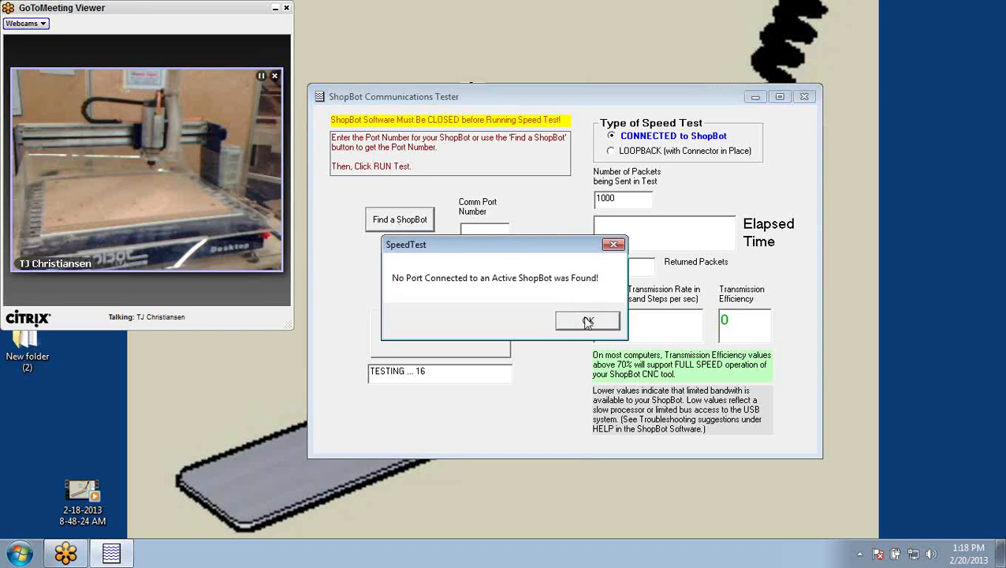
{"action": "left_click", "coordinate": [587, 321]}
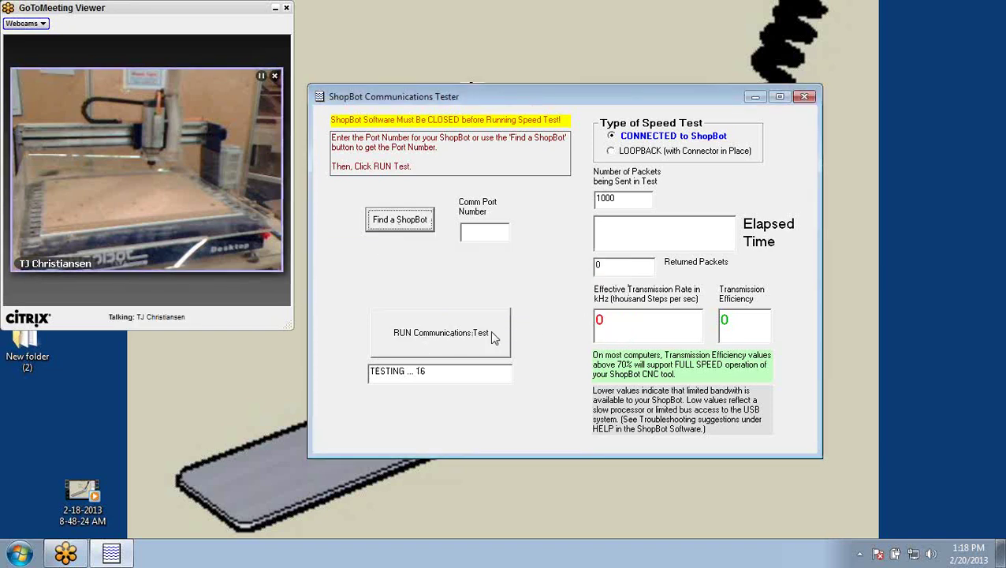
{"action": "left_click", "coordinate": [489, 231]}
{"action": "type", "text": "3"}
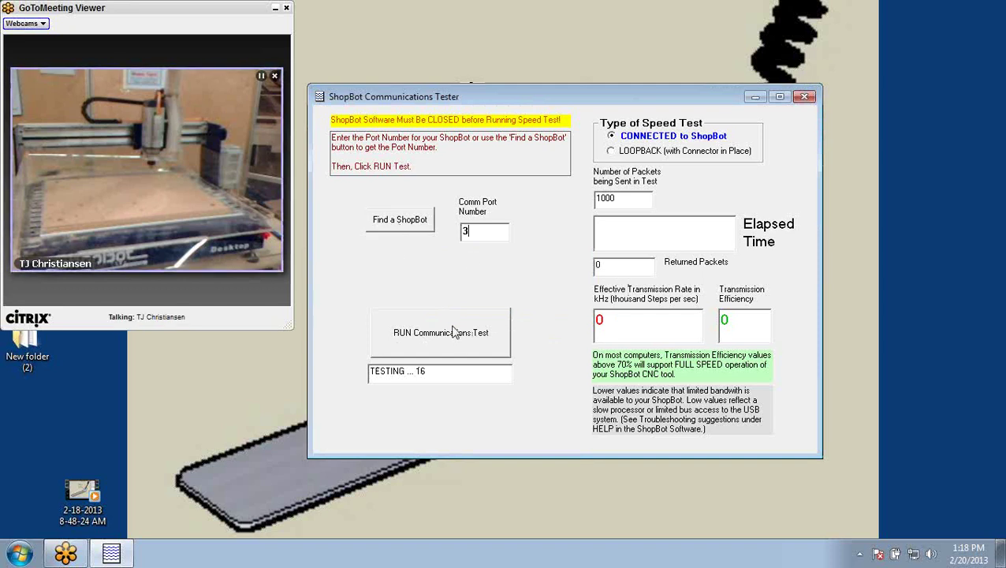
{"action": "left_click", "coordinate": [455, 336]}
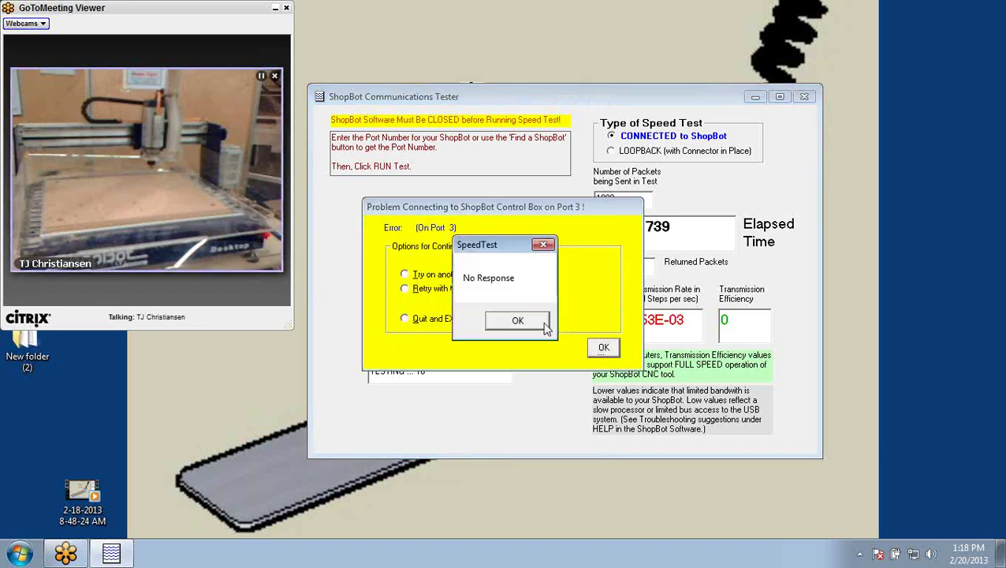
{"action": "left_click", "coordinate": [528, 327]}
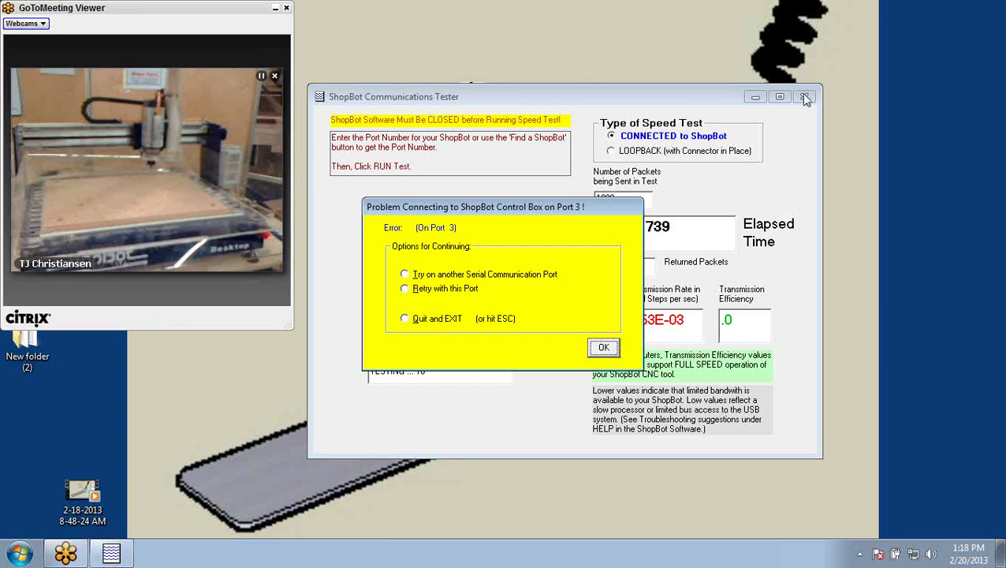
{"action": "left_click", "coordinate": [404, 319]}
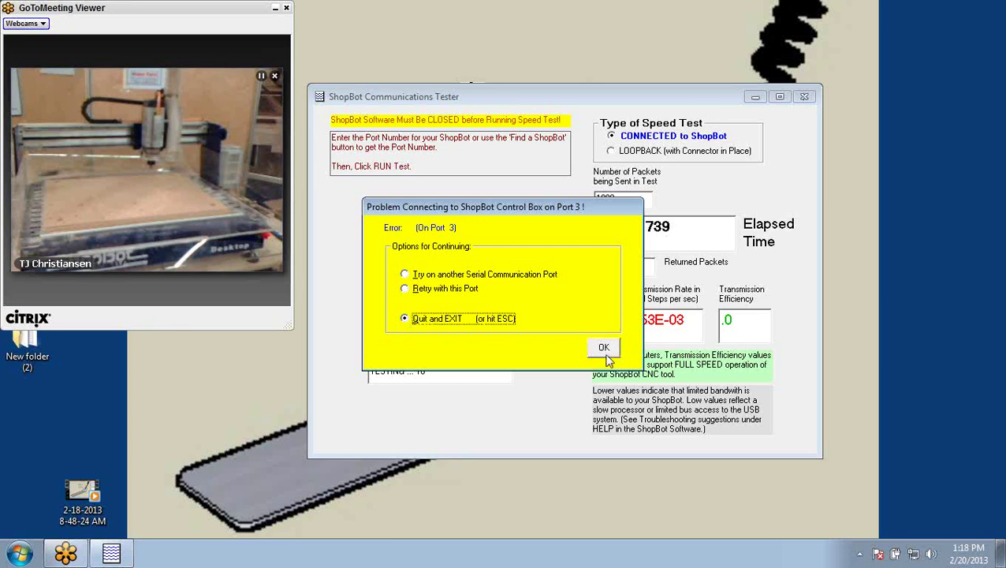
{"action": "left_click", "coordinate": [604, 347]}
Start ShopBot 3, retry the control box connection, and continue in PREVIEW ONLY mode
{"action": "double_click", "coordinate": [472, 105]}
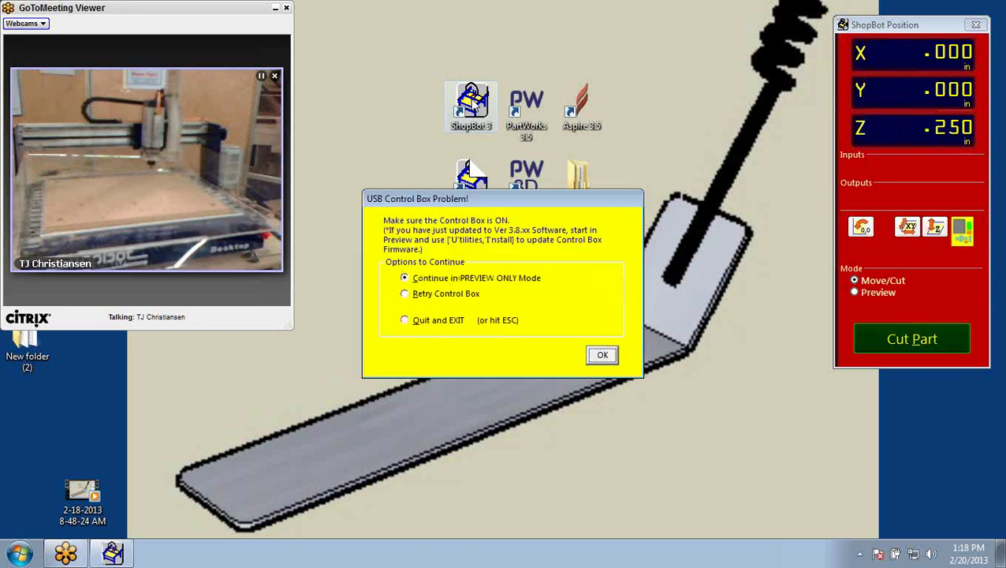
{"action": "left_click", "coordinate": [404, 294]}
{"action": "left_click", "coordinate": [601, 355]}
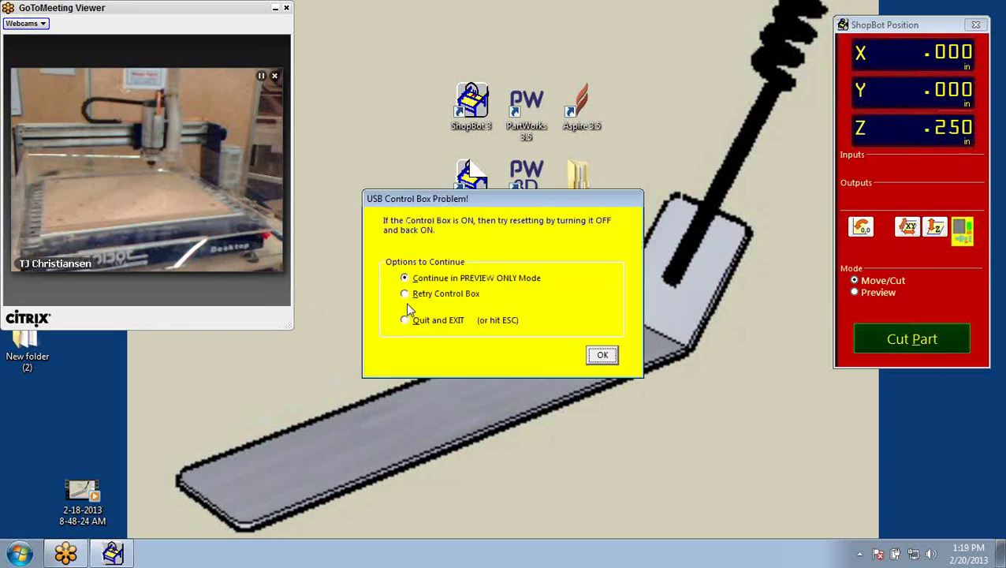
{"action": "left_click", "coordinate": [405, 295]}
{"action": "left_click", "coordinate": [405, 282]}
{"action": "left_click", "coordinate": [603, 355]}
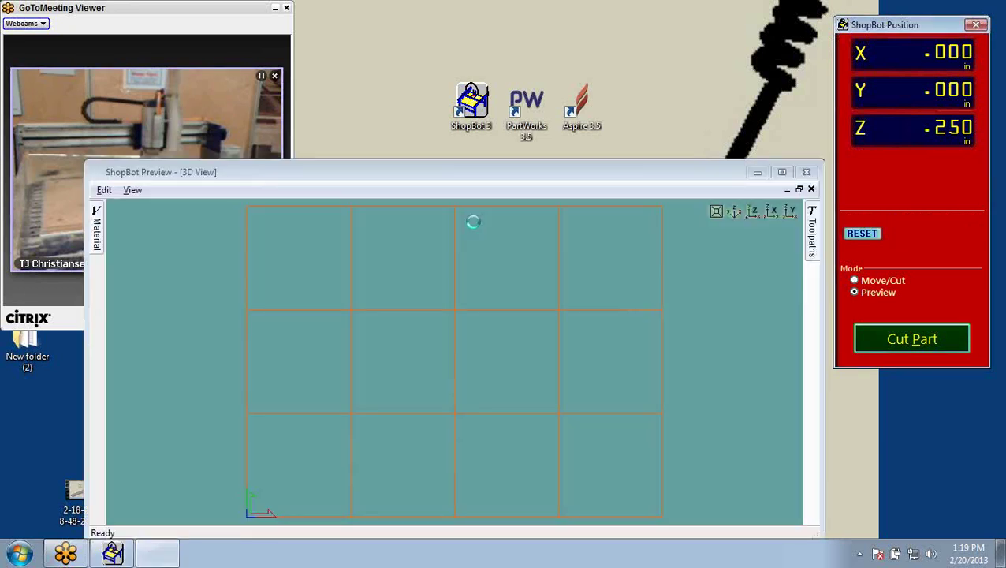
Run the control box firmware installer for version 208, marking all three preparation steps as completed, and close its window
{"action": "left_click", "coordinate": [465, 45]}
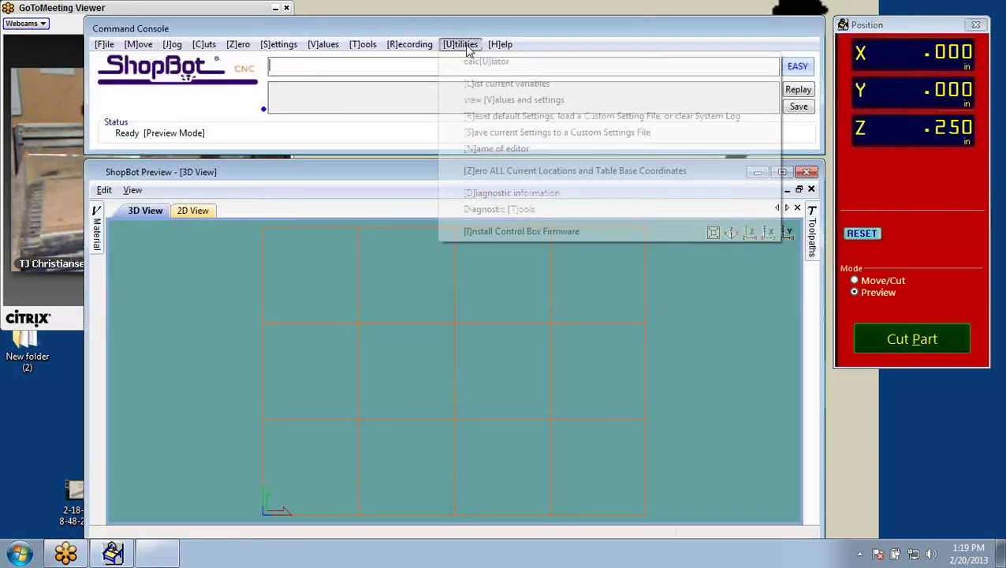
{"action": "left_click", "coordinate": [489, 232]}
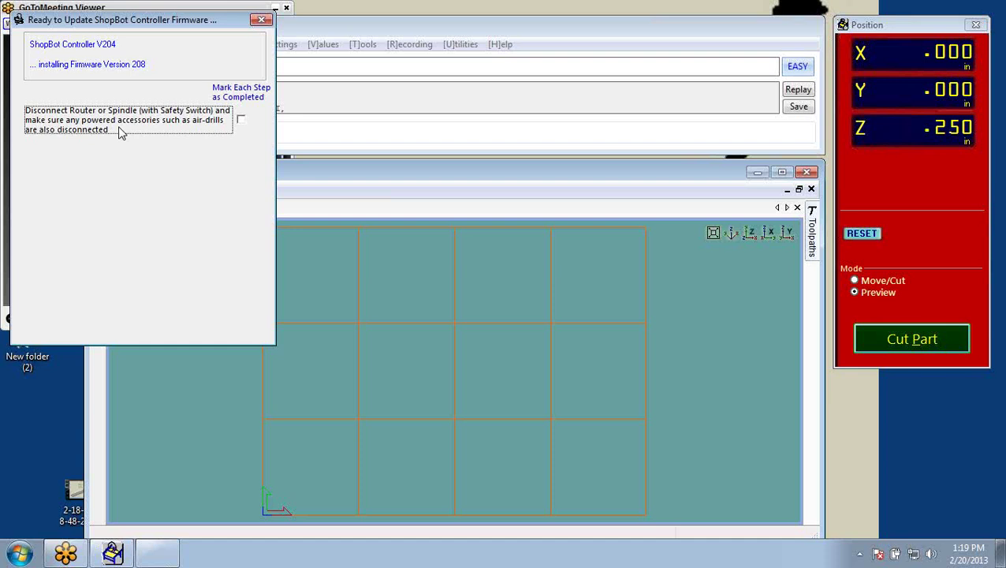
{"action": "left_click", "coordinate": [241, 121]}
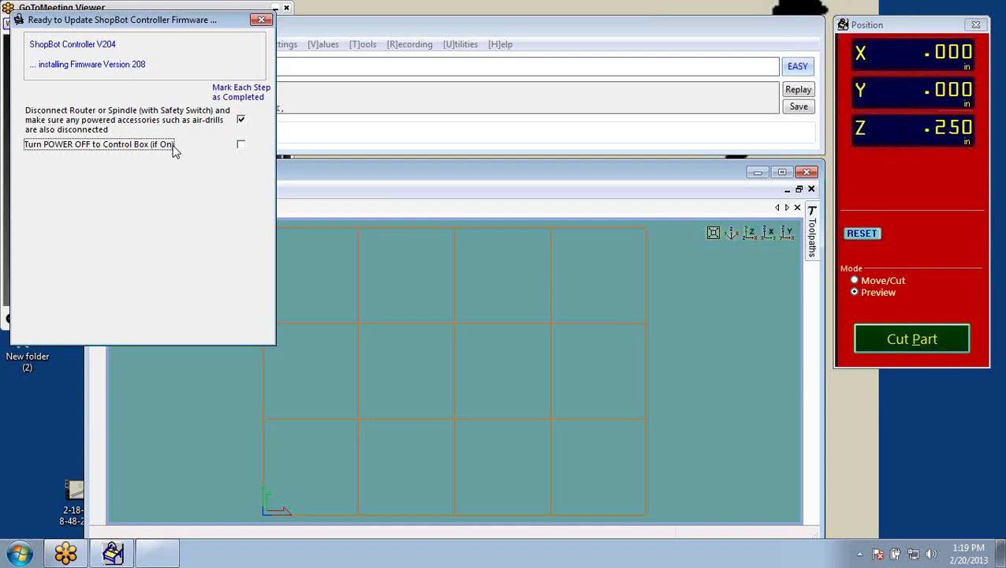
{"action": "left_click", "coordinate": [240, 146]}
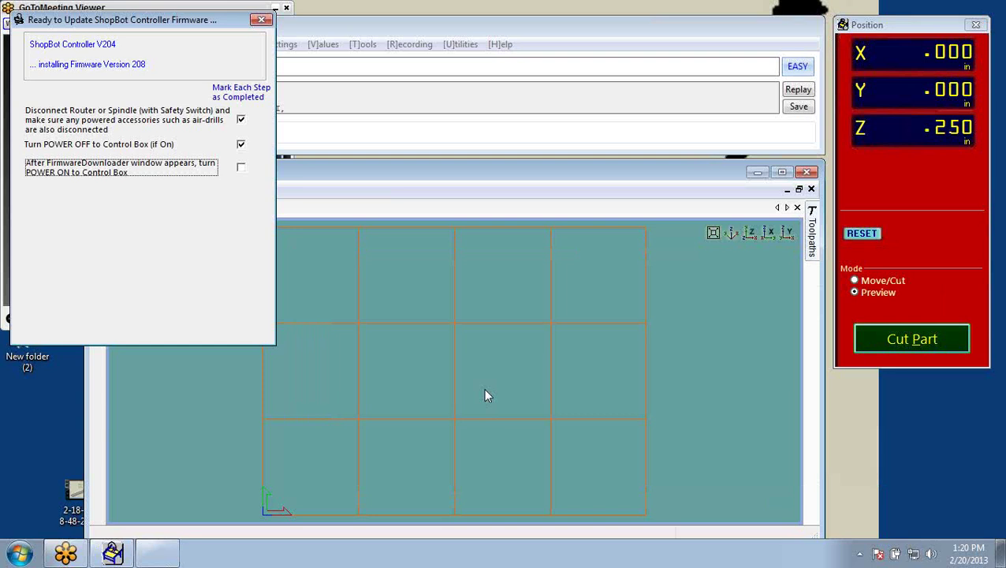
{"action": "left_click", "coordinate": [241, 168]}
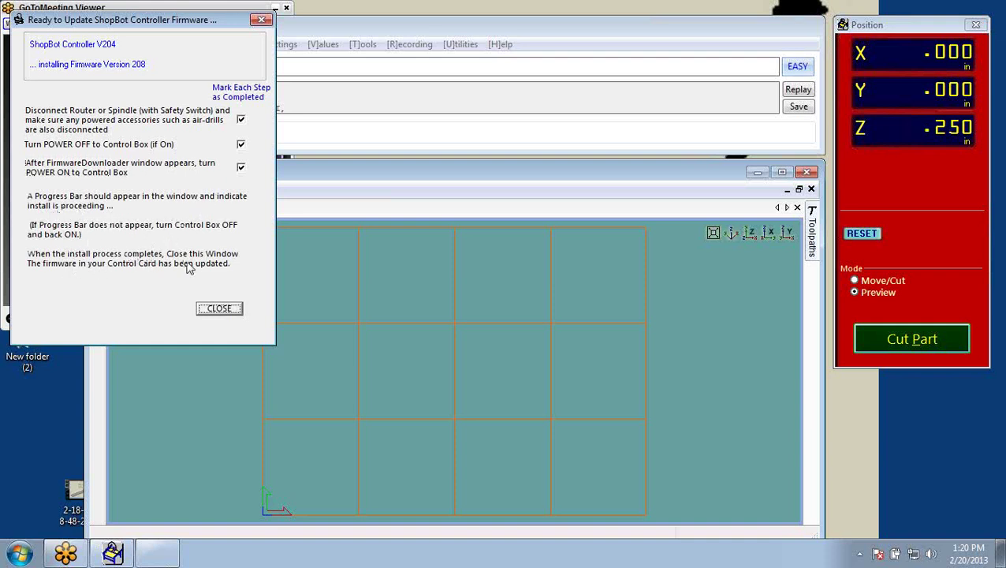
{"action": "left_click", "coordinate": [218, 309]}
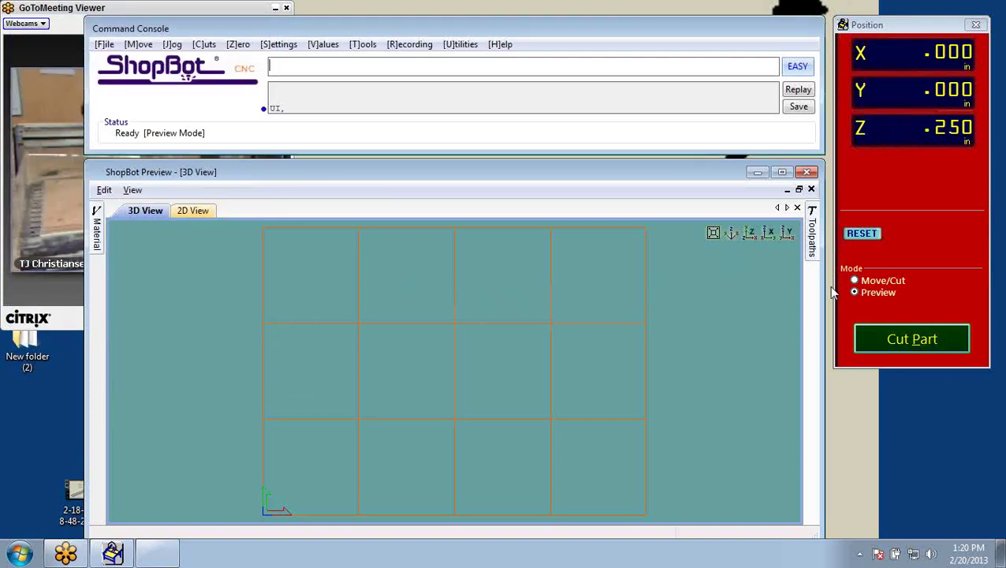
Switch to Move/Cut mode, look over the help commands, and open the ShopBot Diagnostics tools folder
{"action": "left_click", "coordinate": [855, 281]}
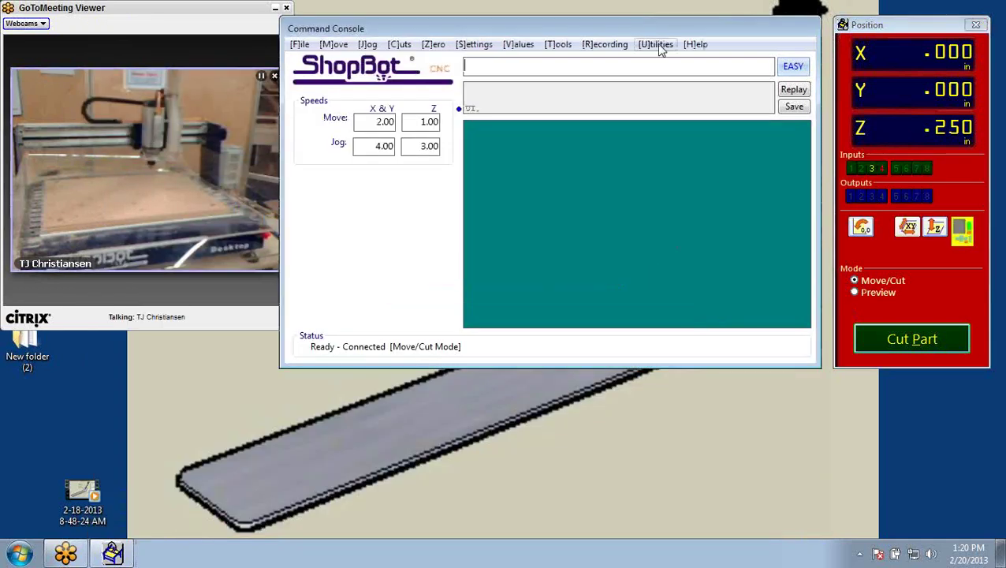
{"action": "left_click", "coordinate": [691, 47]}
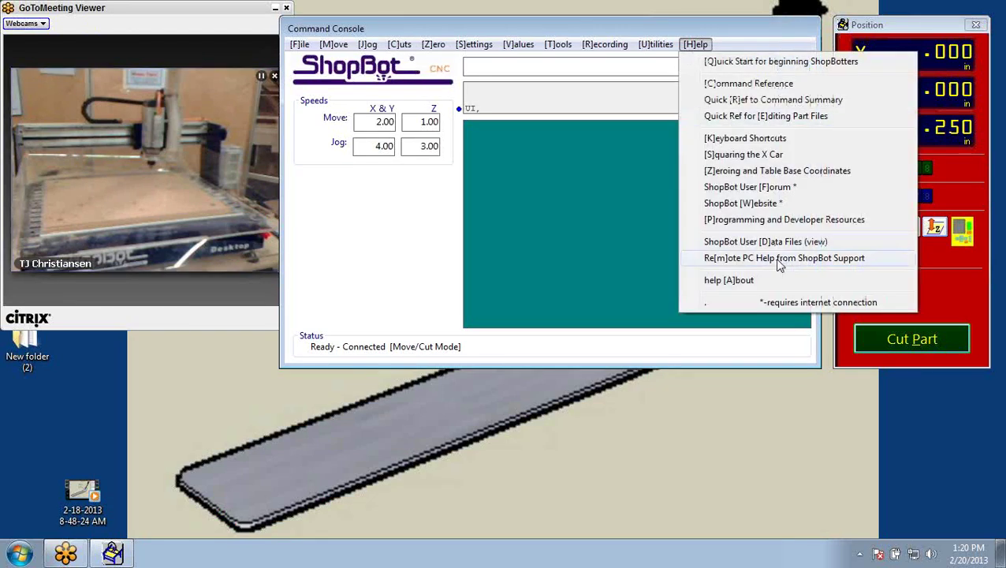
{"action": "mouse_move", "coordinate": [659, 47]}
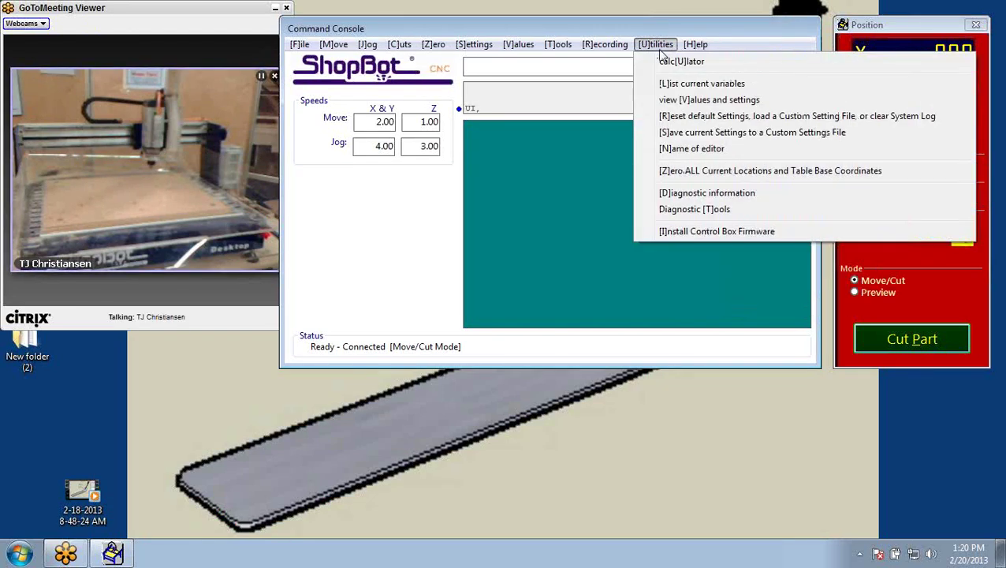
{"action": "left_click", "coordinate": [684, 210]}
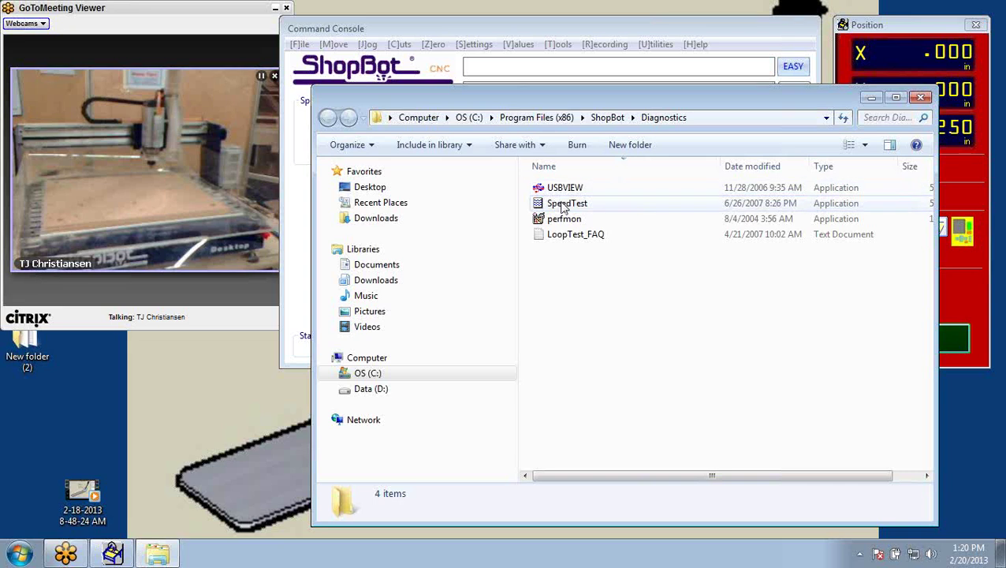
Open the SpeedTest communications tester from the Diagnostics folder and search for a connected ShopBot
{"action": "double_click", "coordinate": [563, 206]}
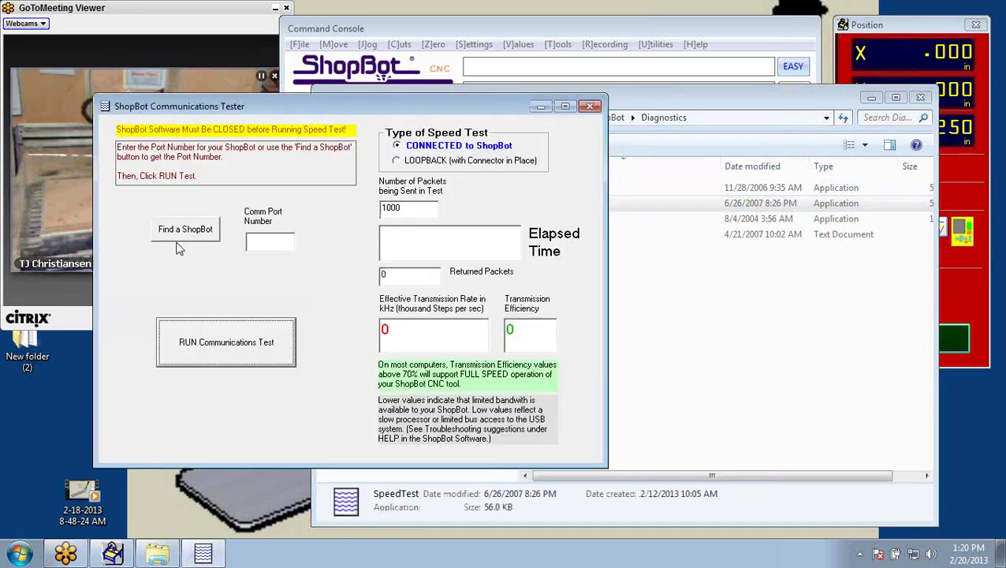
{"action": "left_click", "coordinate": [184, 236]}
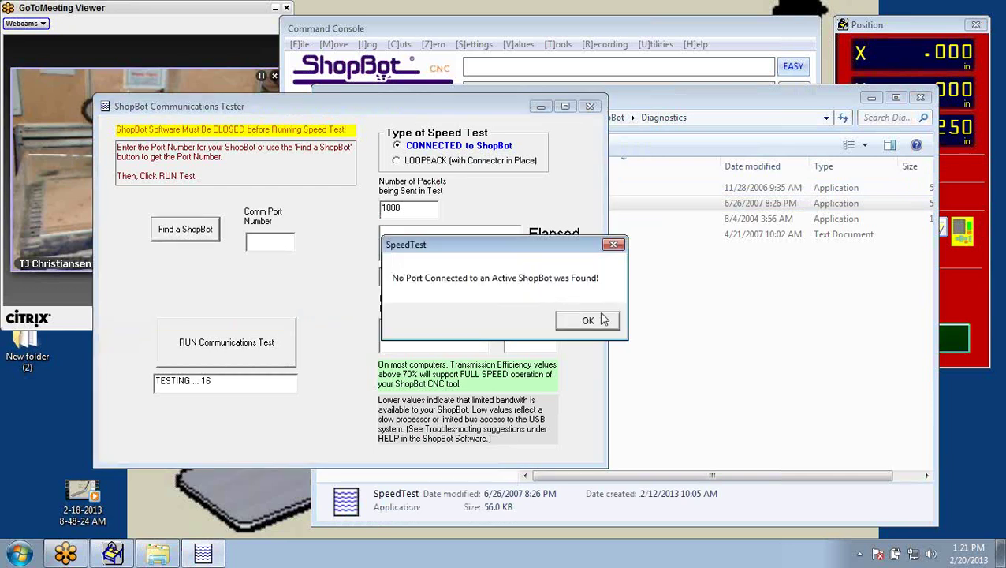
{"action": "left_click", "coordinate": [600, 319]}
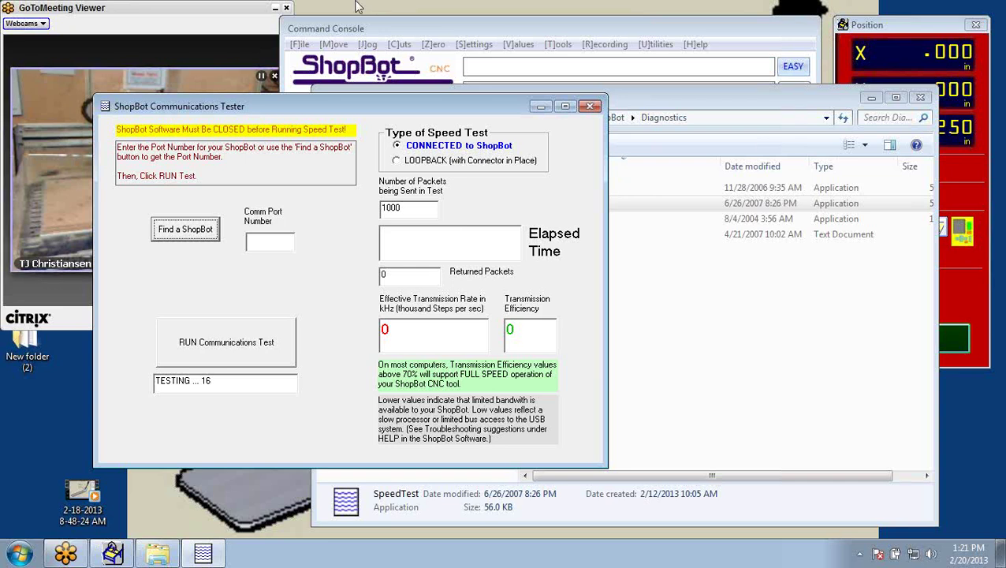
Exit the ShopBot control software and repeat the tester's search for a connected ShopBot
{"action": "left_click", "coordinate": [304, 45]}
{"action": "left_click", "coordinate": [327, 259]}
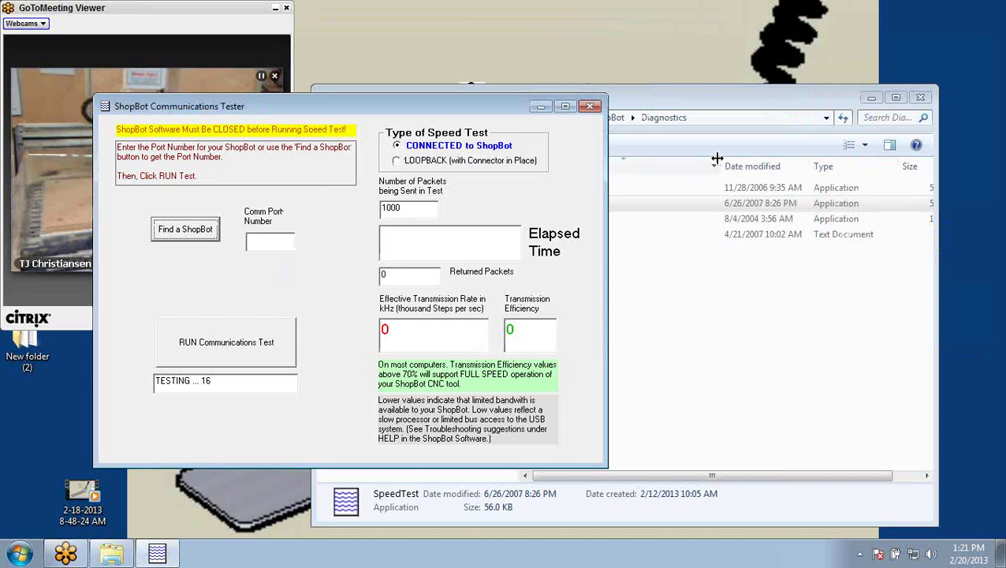
{"action": "left_click_drag", "start_coordinate": [639, 103], "coordinate": [643, 101]}
{"action": "left_click", "coordinate": [261, 108]}
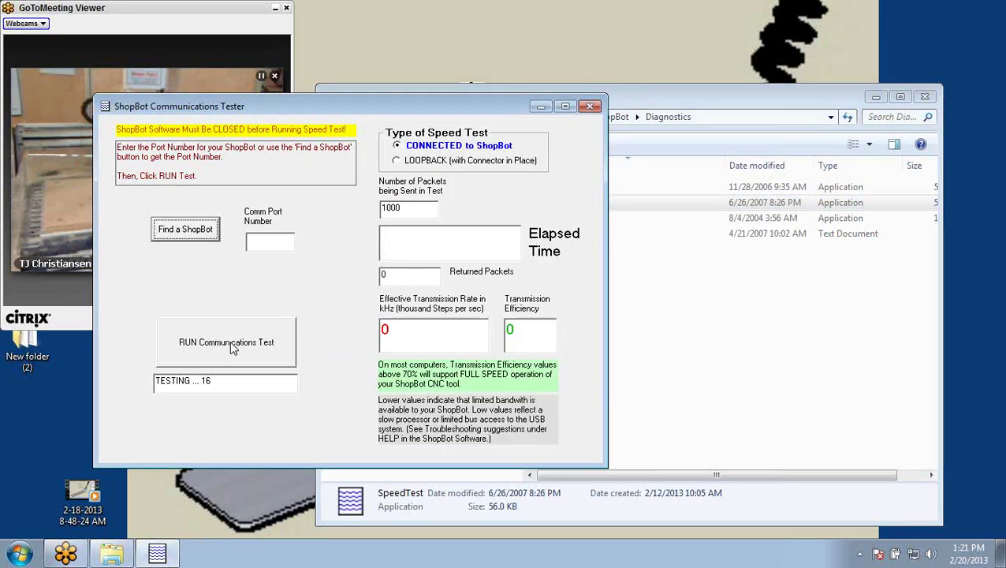
{"action": "left_click", "coordinate": [181, 235]}
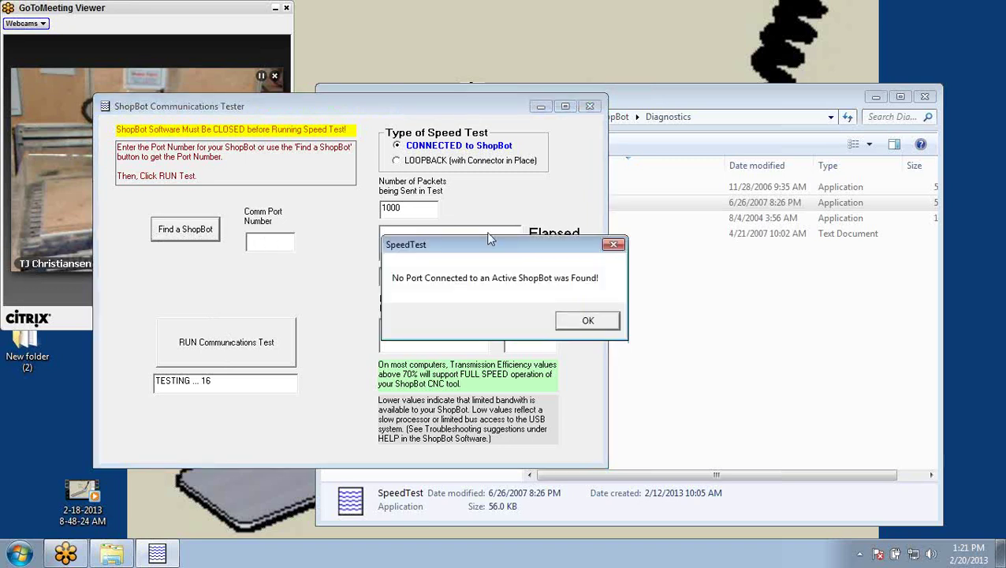
{"action": "left_click", "coordinate": [586, 321]}
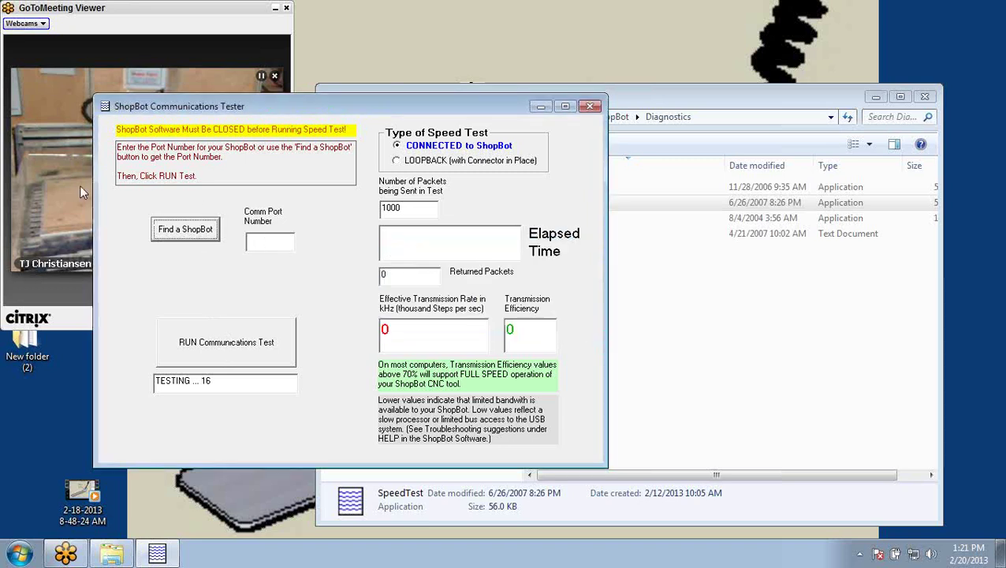
Set the Comm Port Number to 3, run the communications test, and quit the tester from its connection options
{"action": "left_click", "coordinate": [263, 240]}
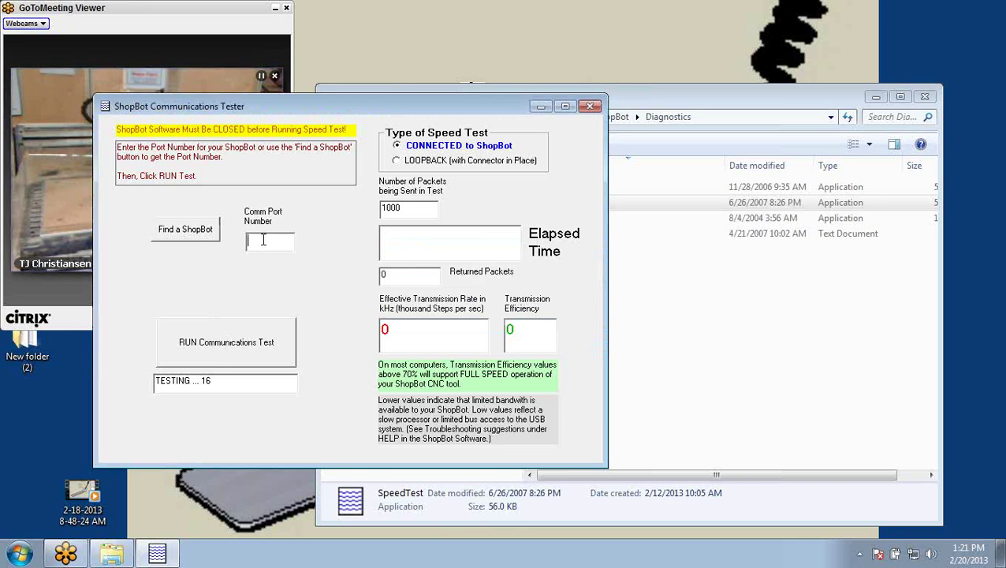
{"action": "type", "text": "3"}
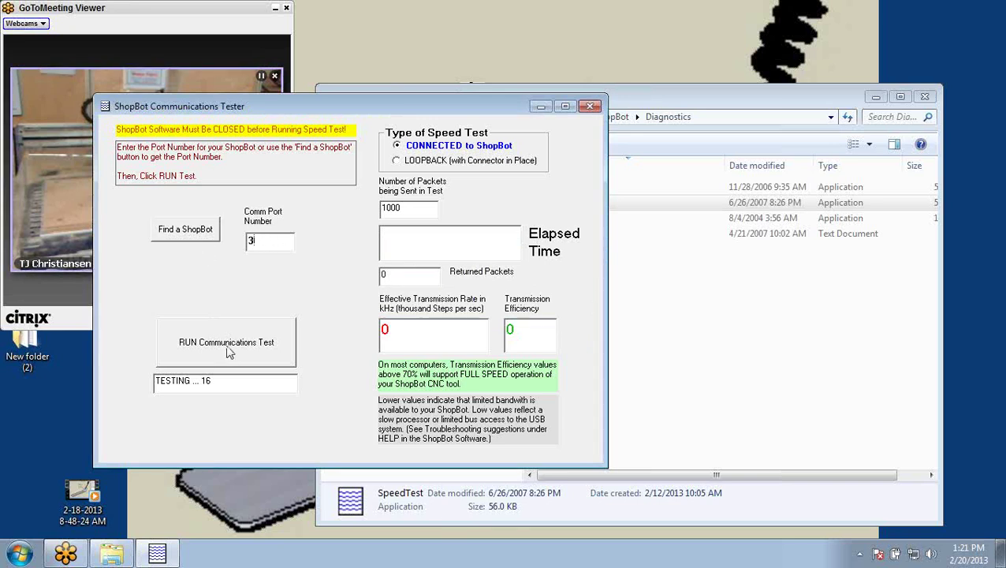
{"action": "left_click", "coordinate": [182, 237]}
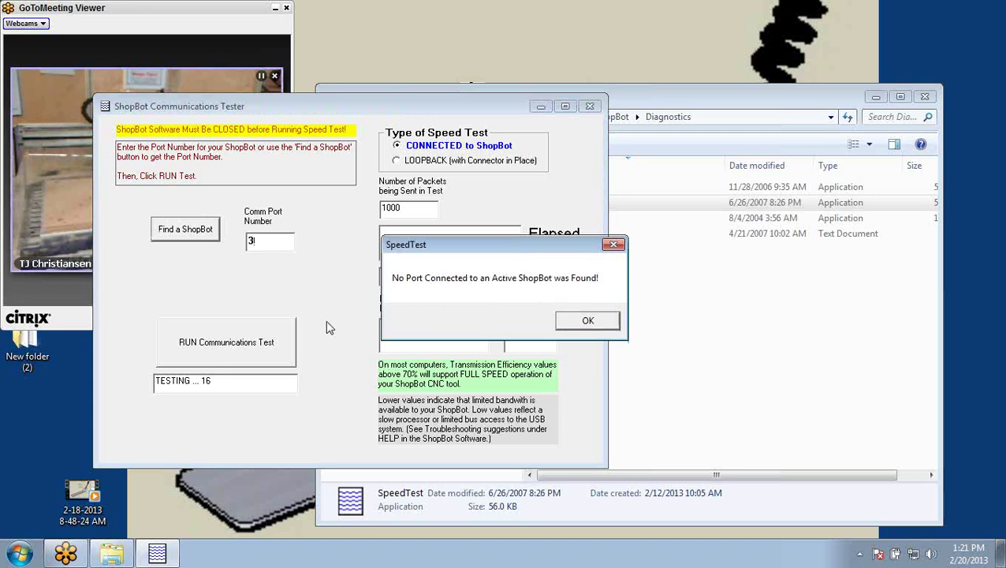
{"action": "left_click", "coordinate": [587, 318]}
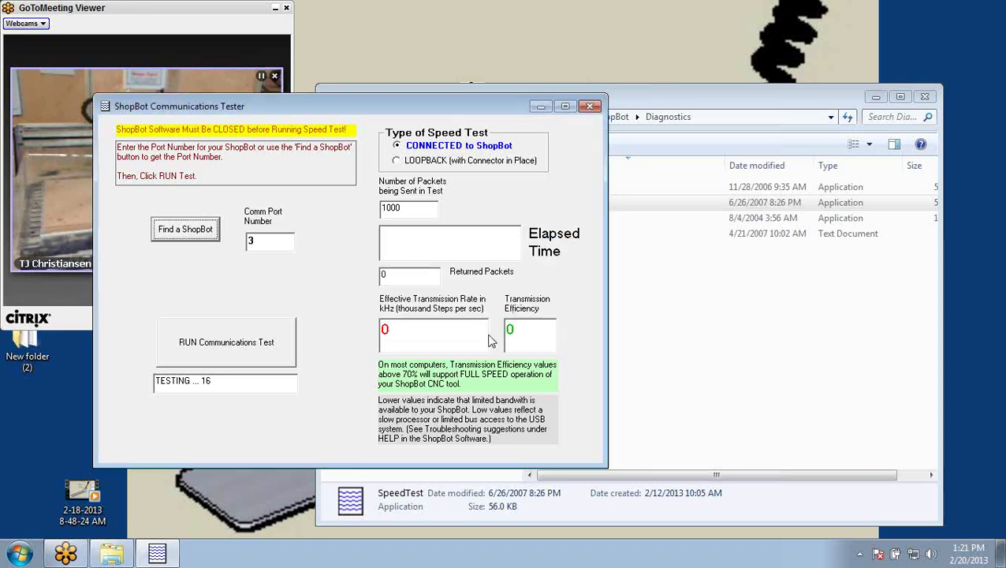
{"action": "left_click", "coordinate": [273, 363]}
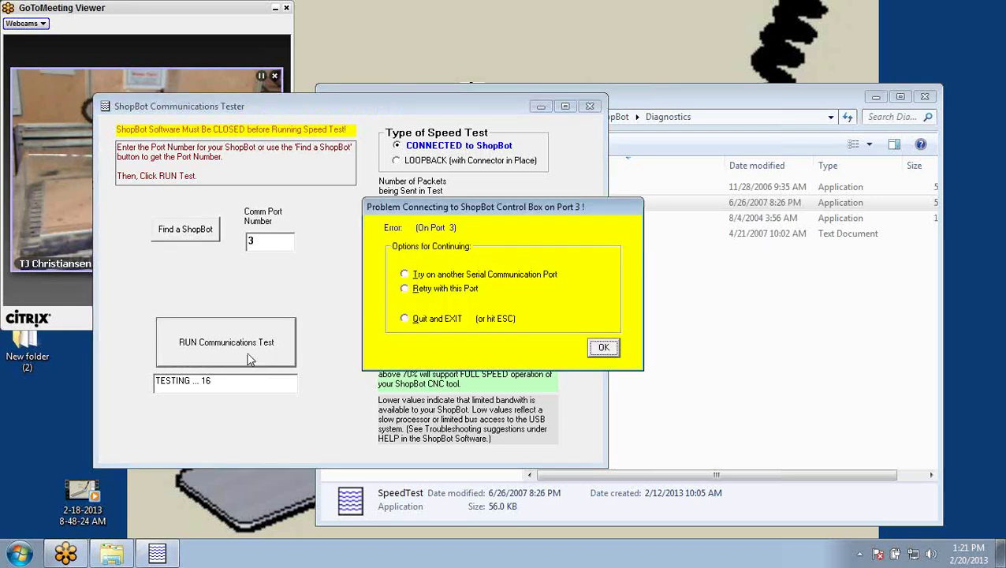
{"action": "left_click", "coordinate": [512, 323]}
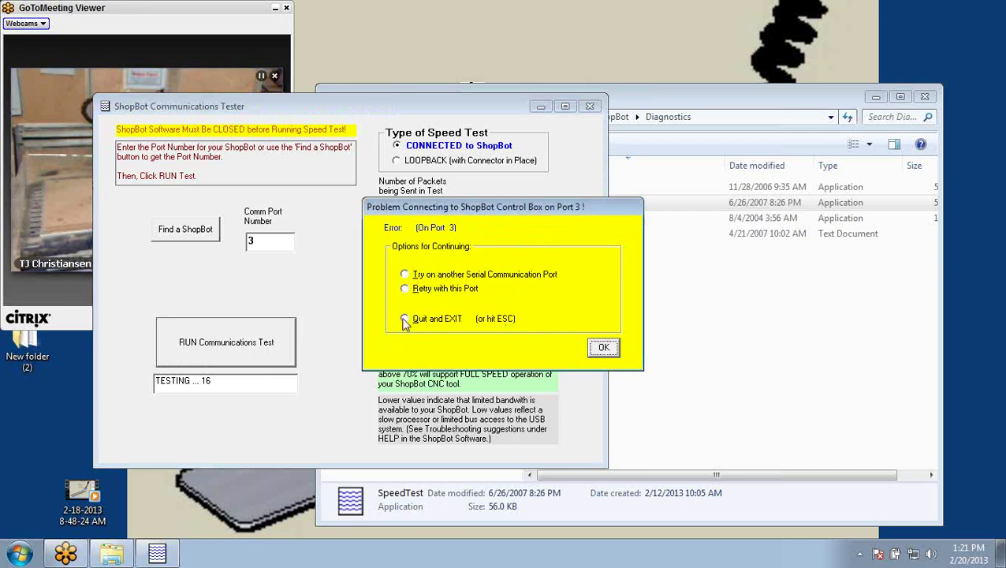
{"action": "left_click", "coordinate": [601, 348]}
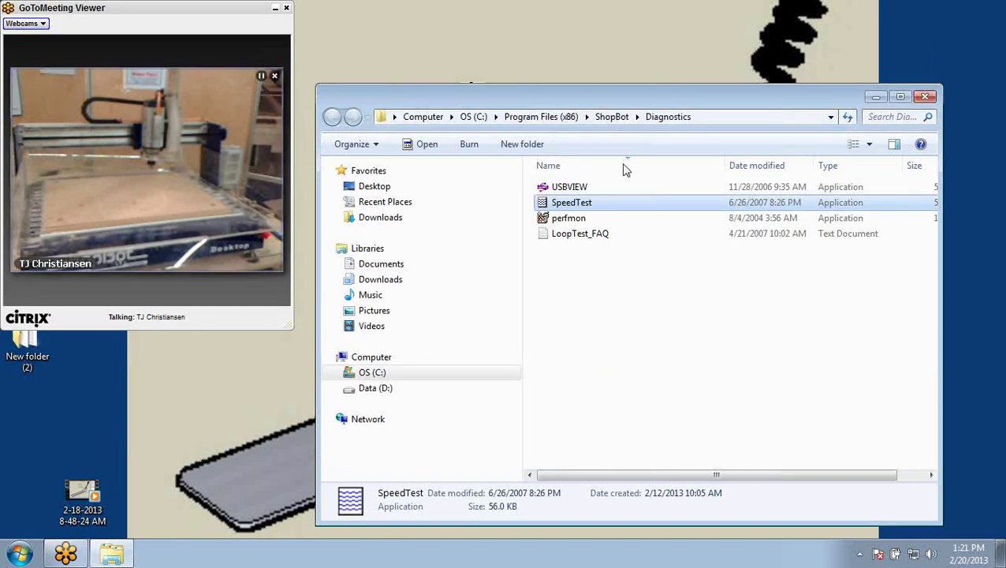
Reopen SpeedTest to look over its test options, and close it together with the Diagnostics folder
{"action": "double_click", "coordinate": [584, 203]}
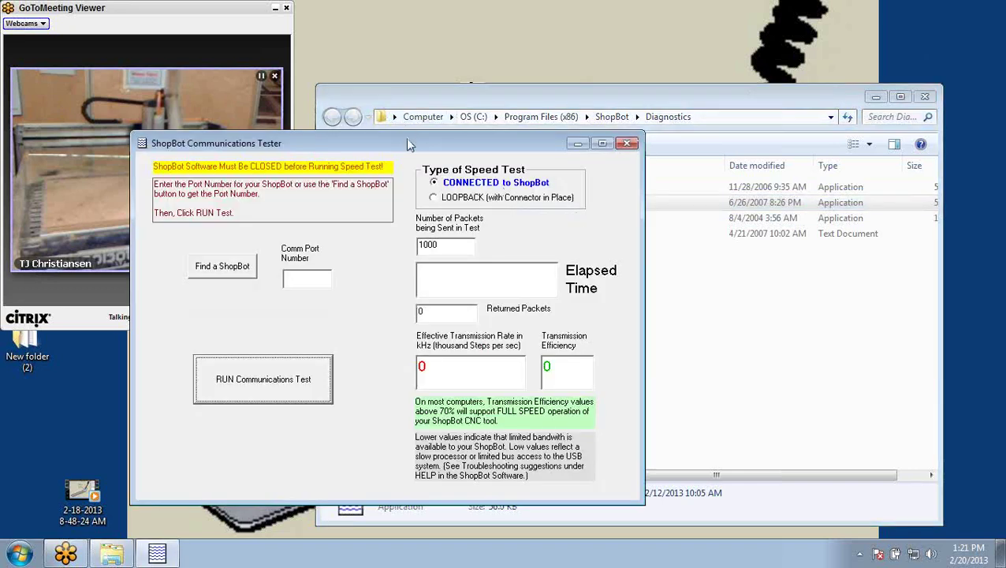
{"action": "left_click_drag", "start_coordinate": [406, 137], "coordinate": [384, 85]}
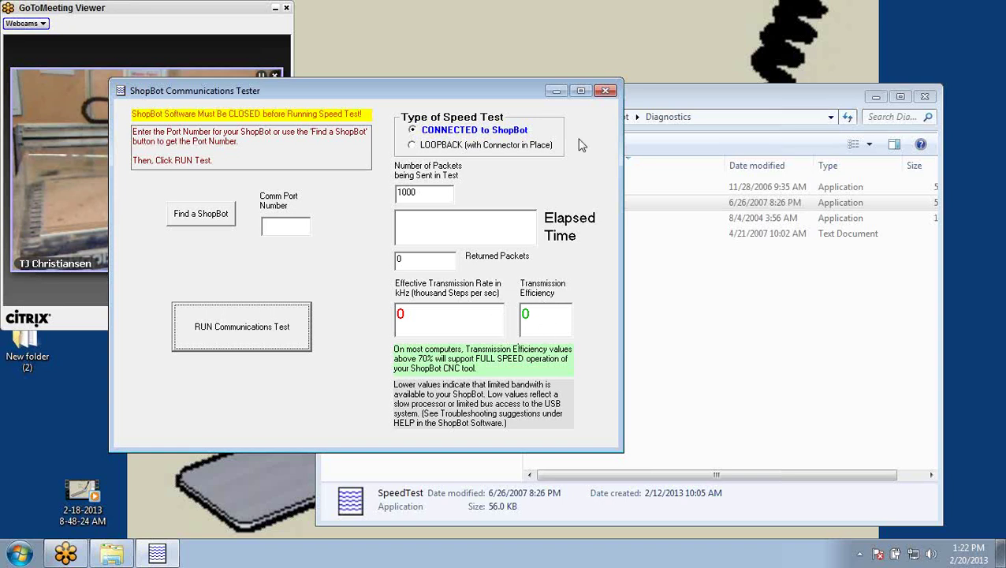
{"action": "left_click", "coordinate": [606, 91]}
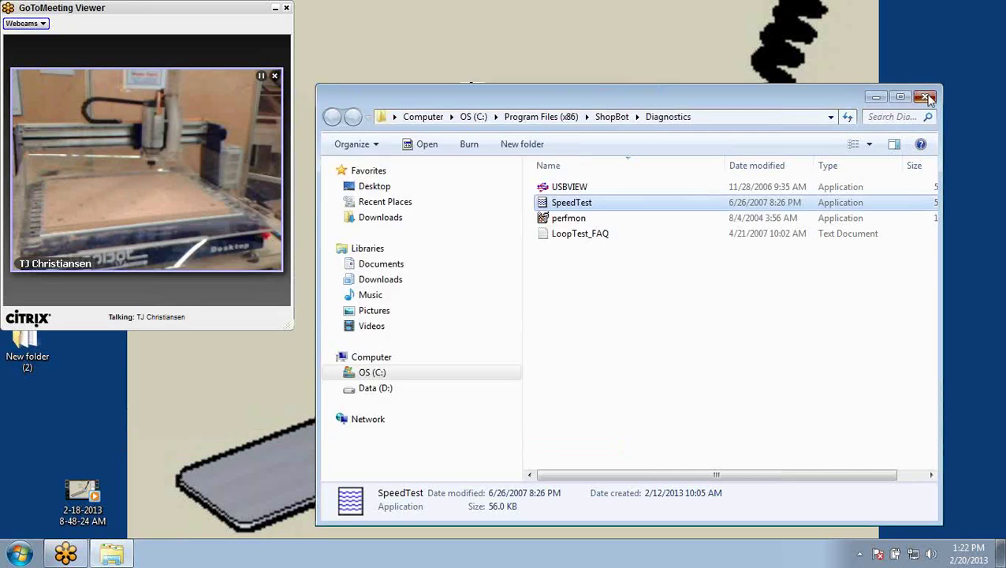
{"action": "left_click", "coordinate": [927, 98]}
Start ShopBot 3, continue in PREVIEW ONLY mode, and switch the control to Move/Cut mode
{"action": "double_click", "coordinate": [466, 126]}
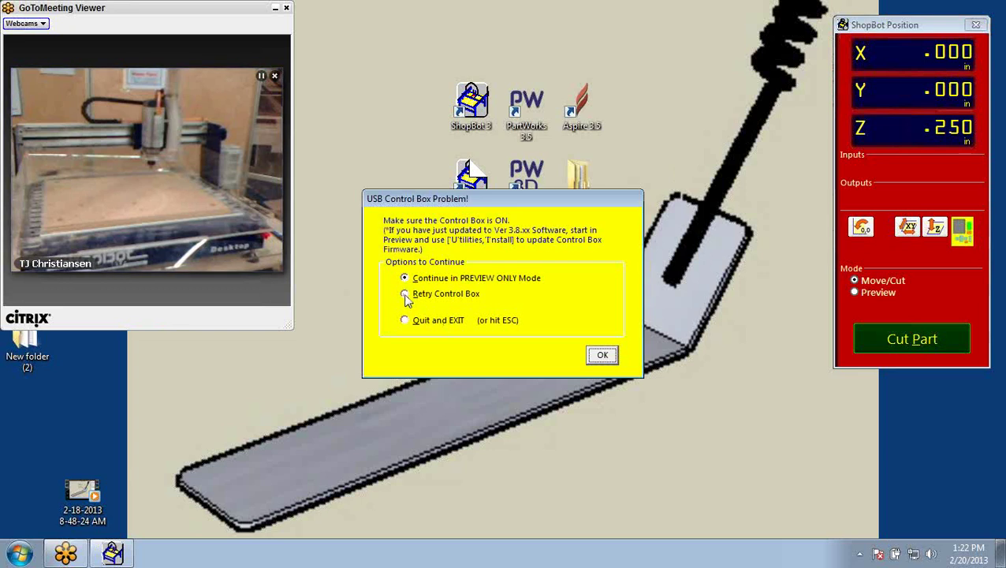
{"action": "left_click", "coordinate": [603, 355]}
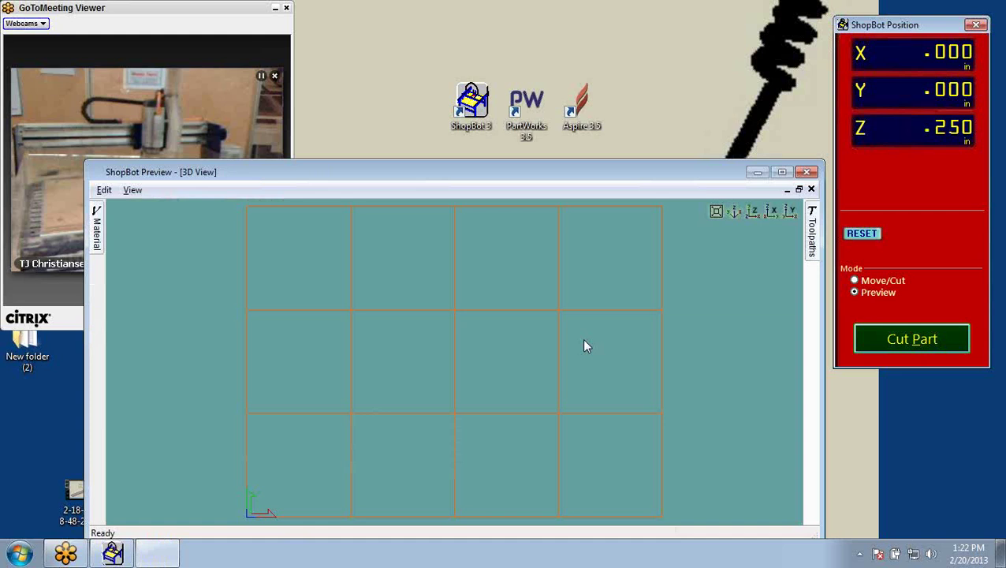
{"action": "left_click", "coordinate": [855, 280]}
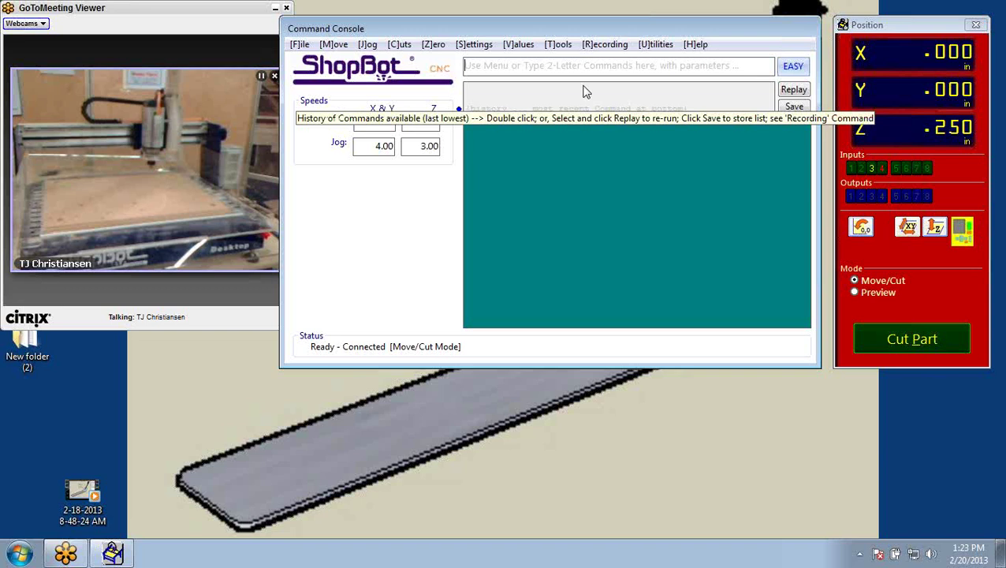
Enlarge the GoToMeeting webcam viewer to show the machine, and shrink it to fit beside the Command Console
{"action": "left_click", "coordinate": [251, 21]}
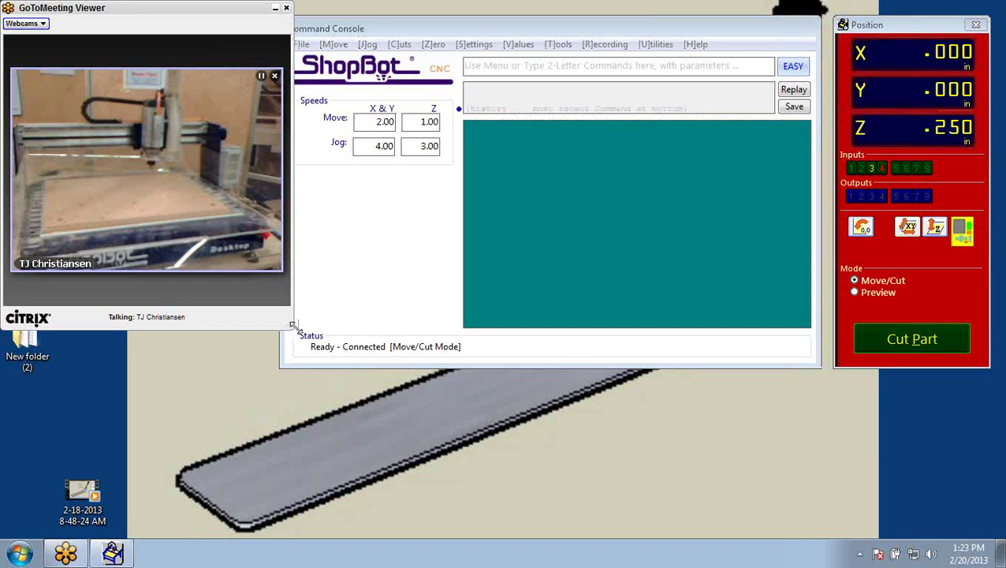
{"action": "left_click_drag", "start_coordinate": [296, 327], "coordinate": [782, 474]}
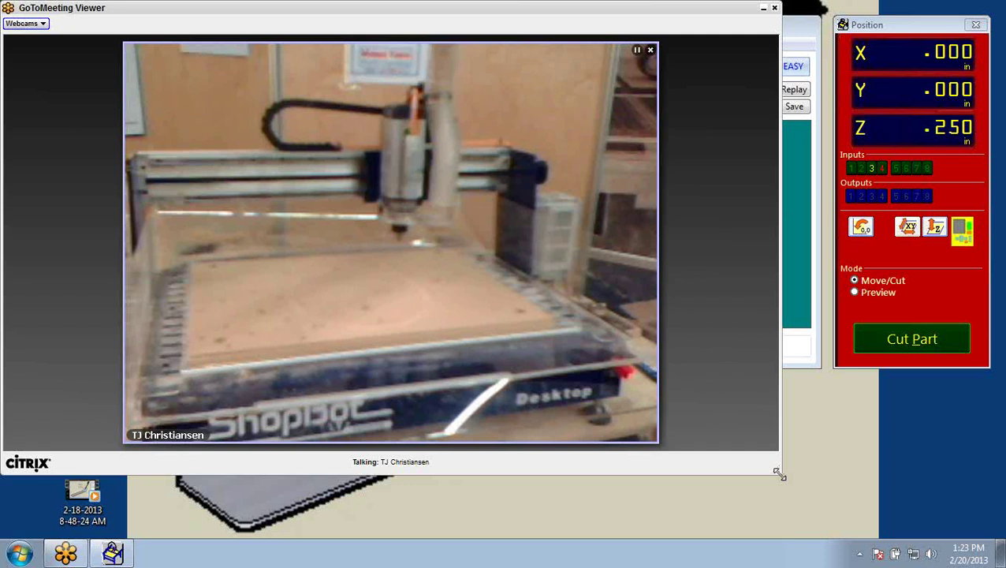
{"action": "left_click_drag", "start_coordinate": [779, 473], "coordinate": [243, 313]}
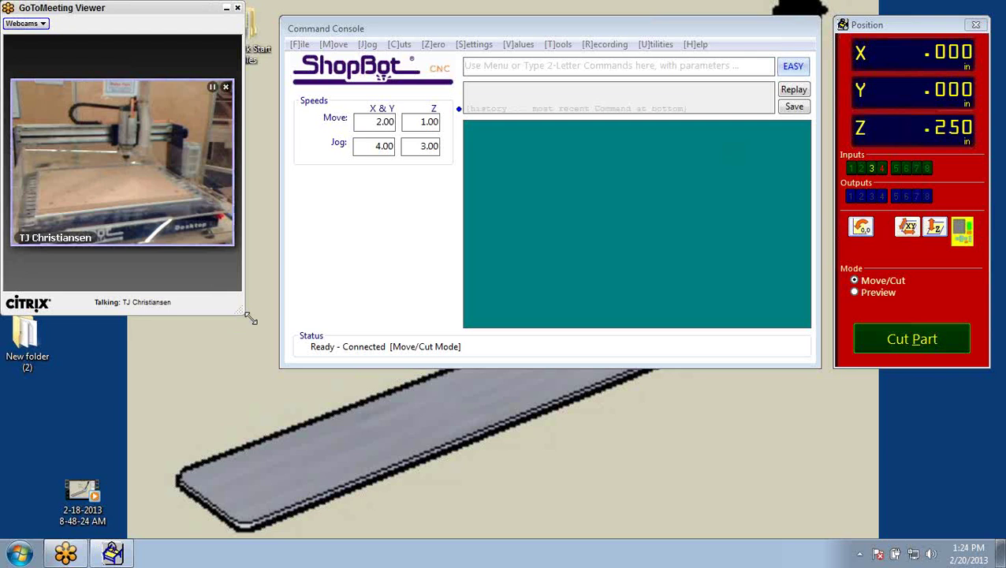
{"action": "left_click_drag", "start_coordinate": [249, 317], "coordinate": [283, 351]}
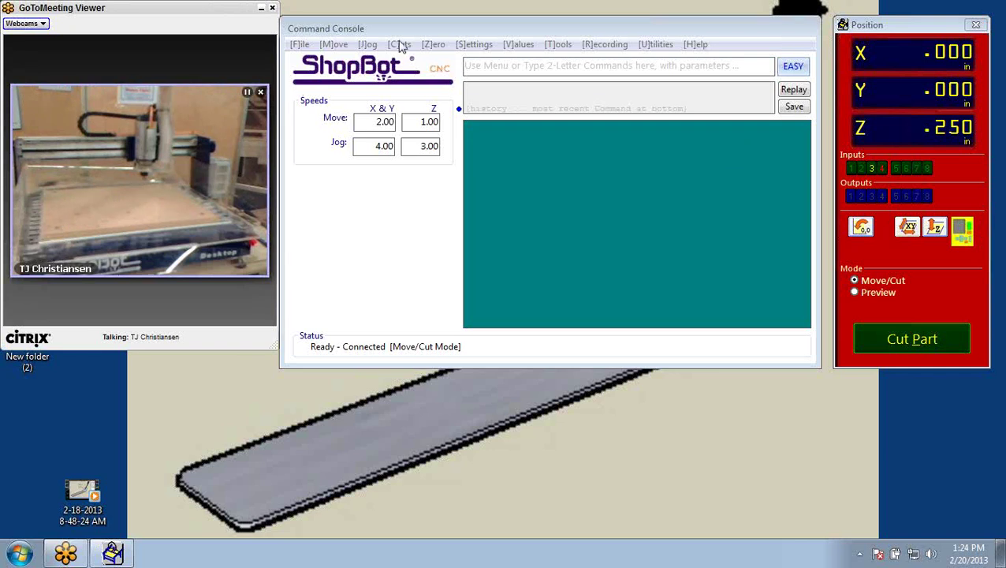
Run the C3 routine to home the X and Y axes using the prox switches, and acknowledge its completion pause
{"action": "left_click", "coordinate": [400, 45]}
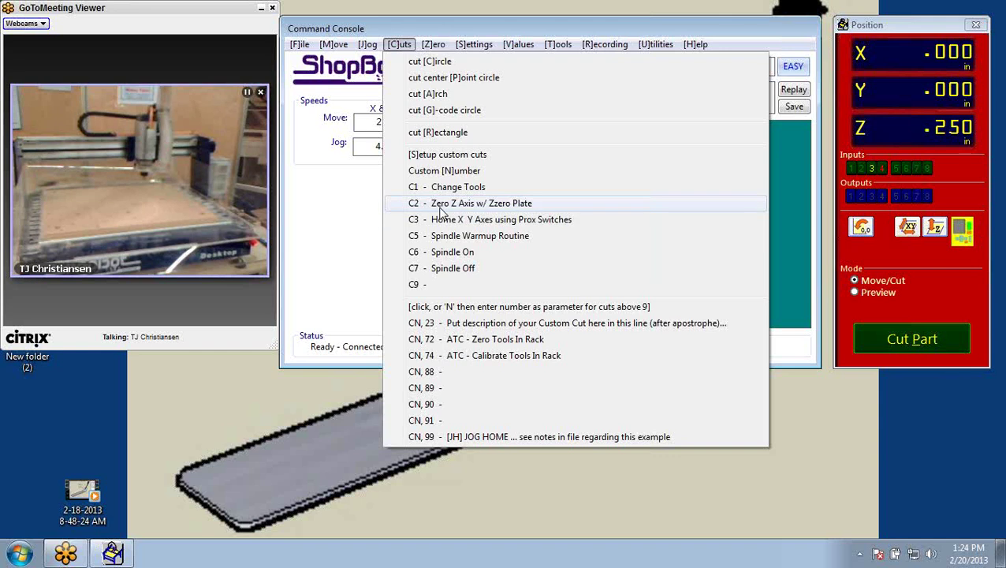
{"action": "left_click", "coordinate": [348, 213]}
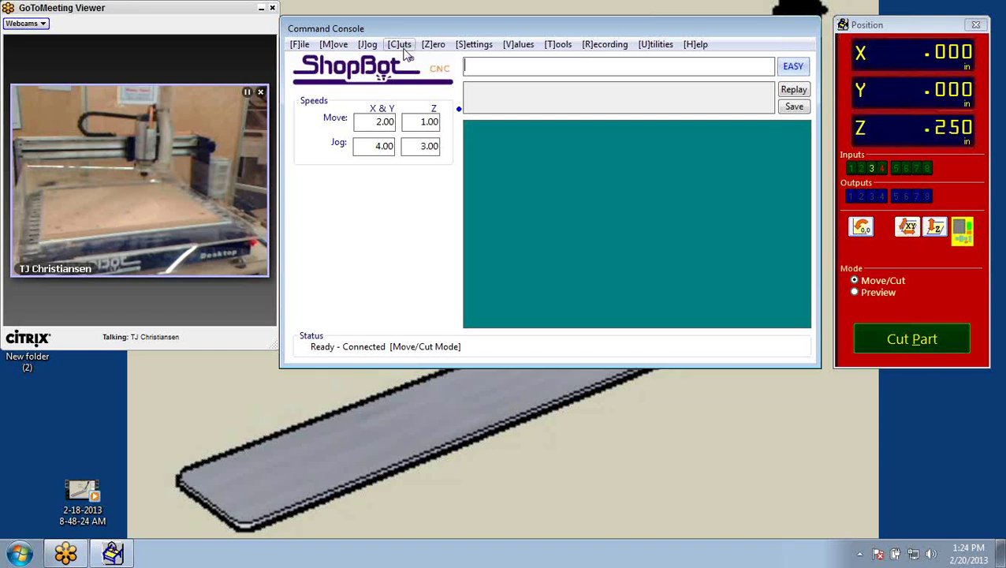
{"action": "left_click", "coordinate": [401, 45]}
{"action": "left_click", "coordinate": [404, 49]}
{"action": "left_click", "coordinate": [399, 45]}
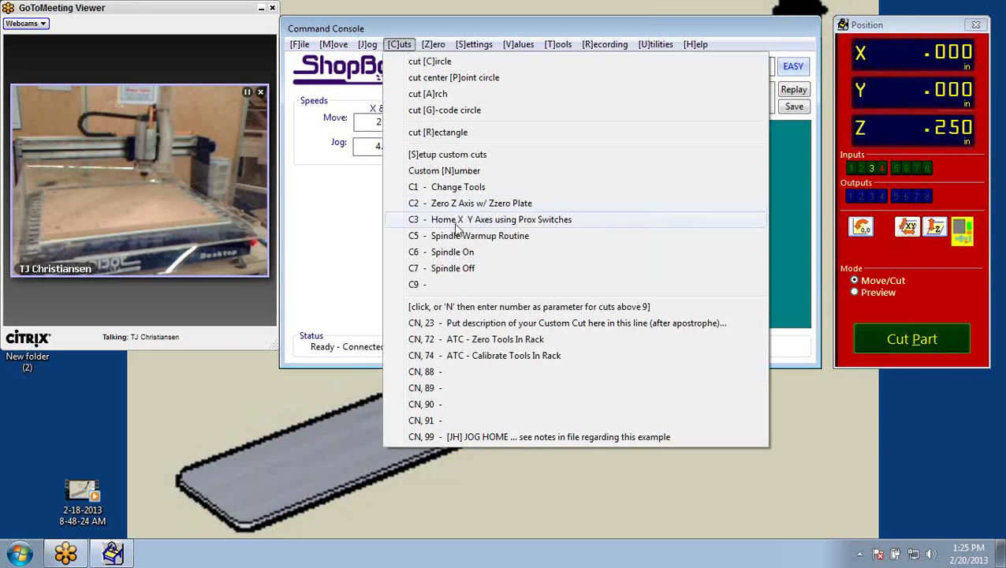
{"action": "left_click", "coordinate": [455, 225]}
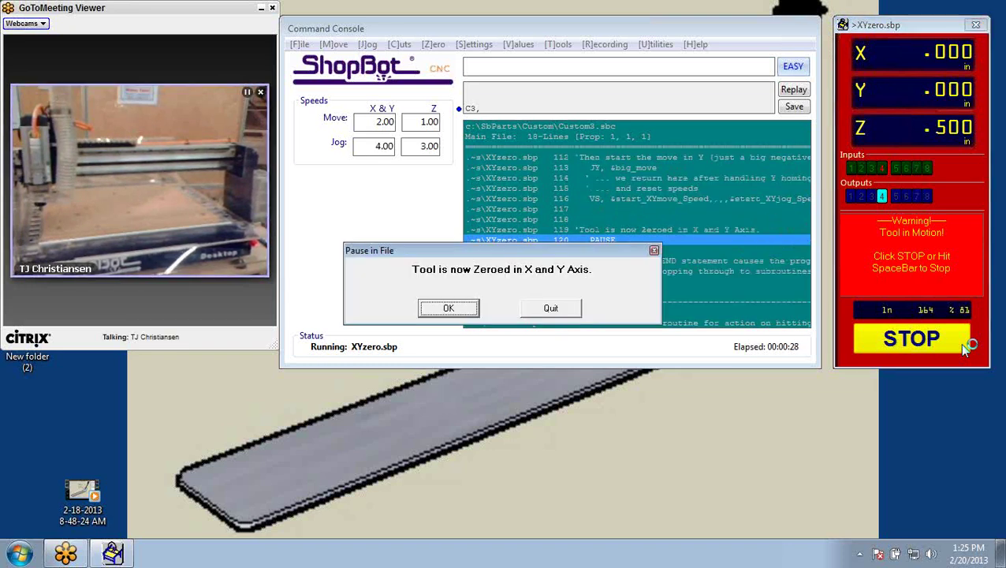
{"action": "left_click", "coordinate": [447, 308]}
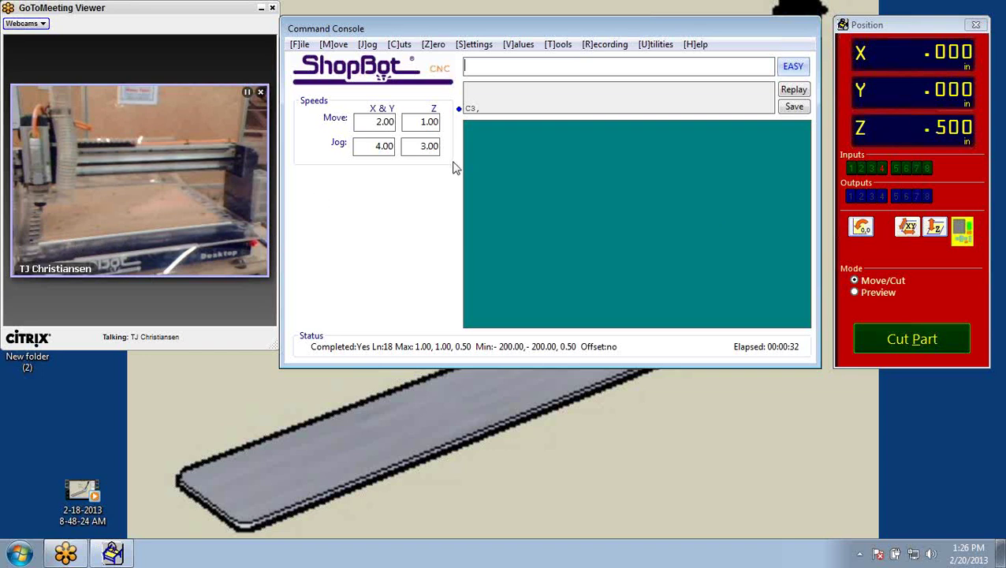
Activate the KeyPad and move the tool back and forth along the X, Y and Z axes
{"action": "left_click", "coordinate": [964, 232]}
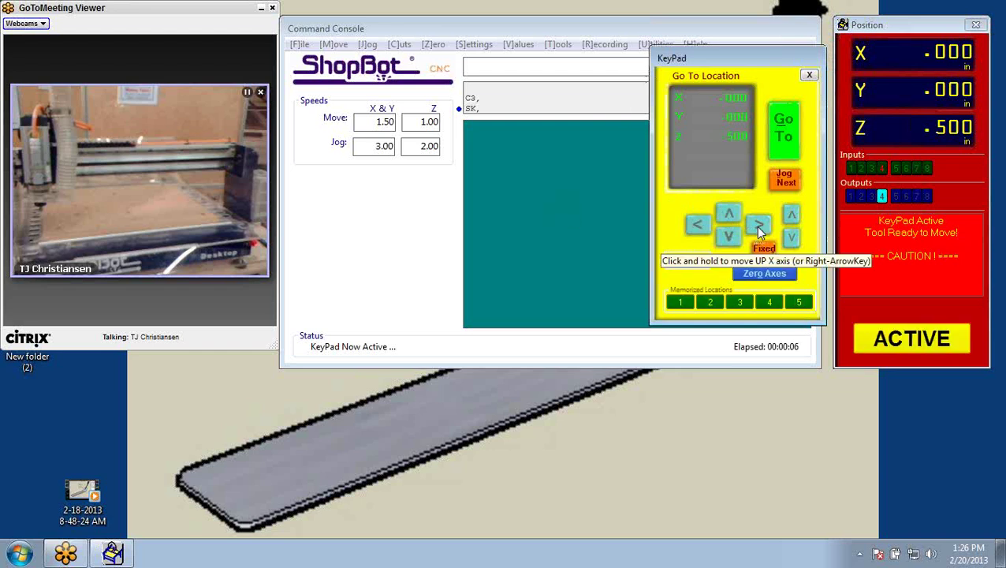
{"action": "left_click_drag", "start_coordinate": [759, 227], "coordinate": [793, 236]}
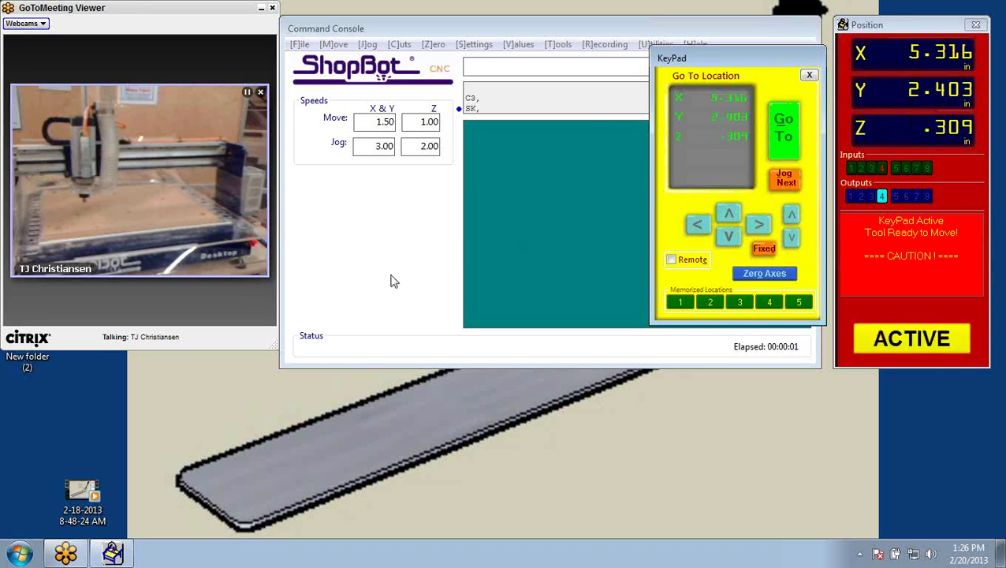
{"action": "key", "text": "Left"}
{"action": "key", "text": "Right"}
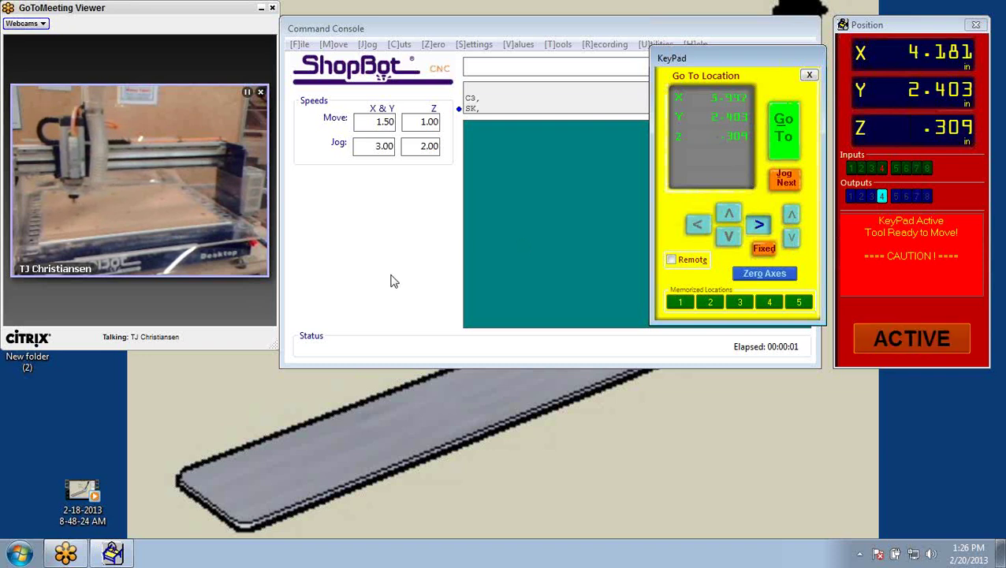
{"action": "key", "text": "Down"}
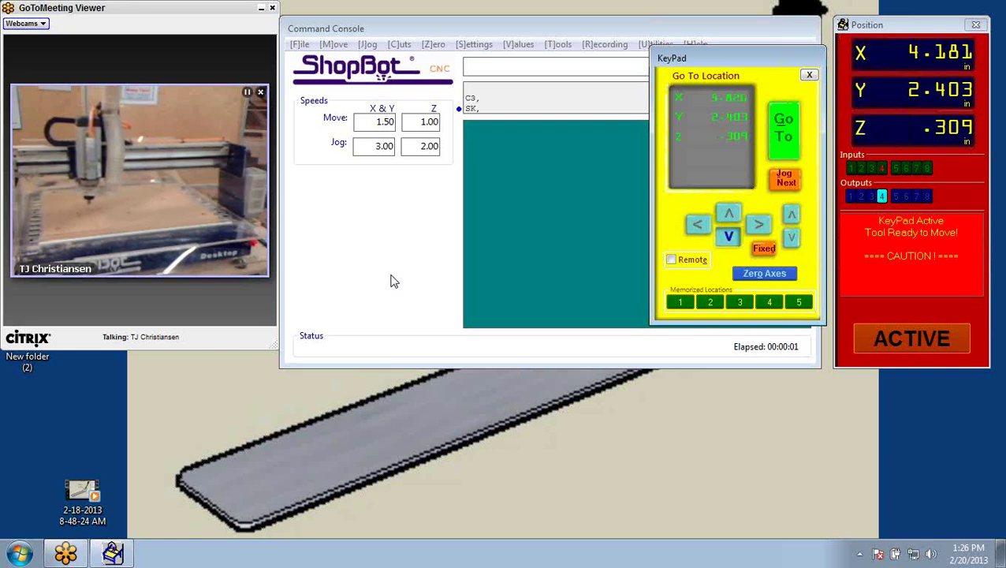
{"action": "key", "text": "Up"}
{"action": "key", "text": "Page_Up"}
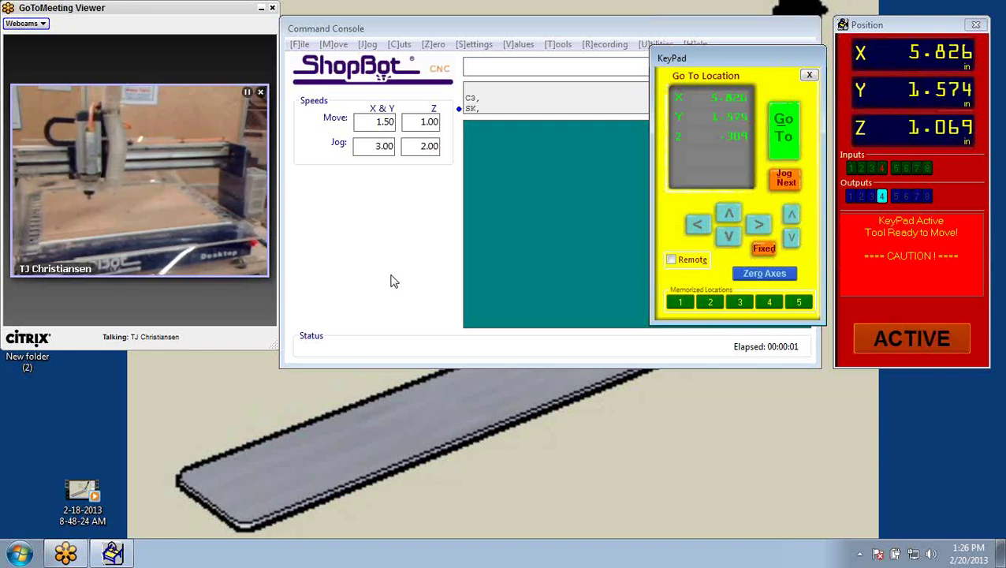
{"action": "key", "text": "Page_Down"}
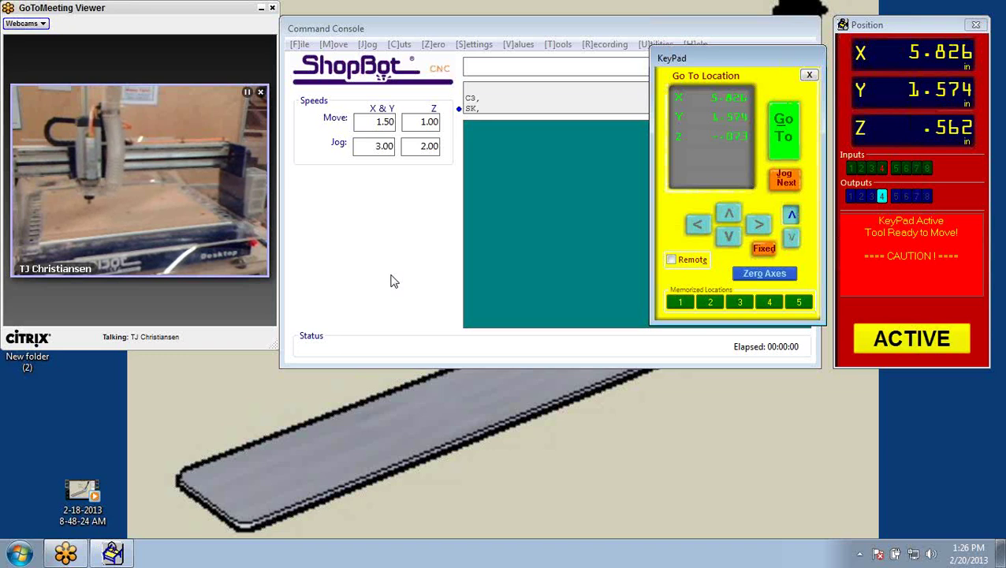
Move the tool back and forth along X with the KeyPad, stopping at about X 10.49 inches
{"action": "key", "text": "Right"}
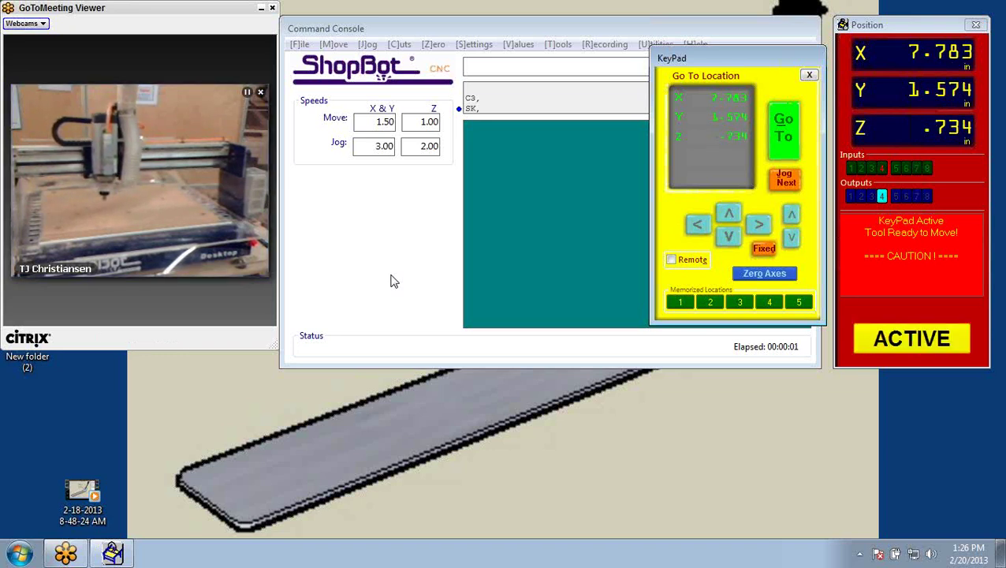
{"action": "key", "text": "Right"}
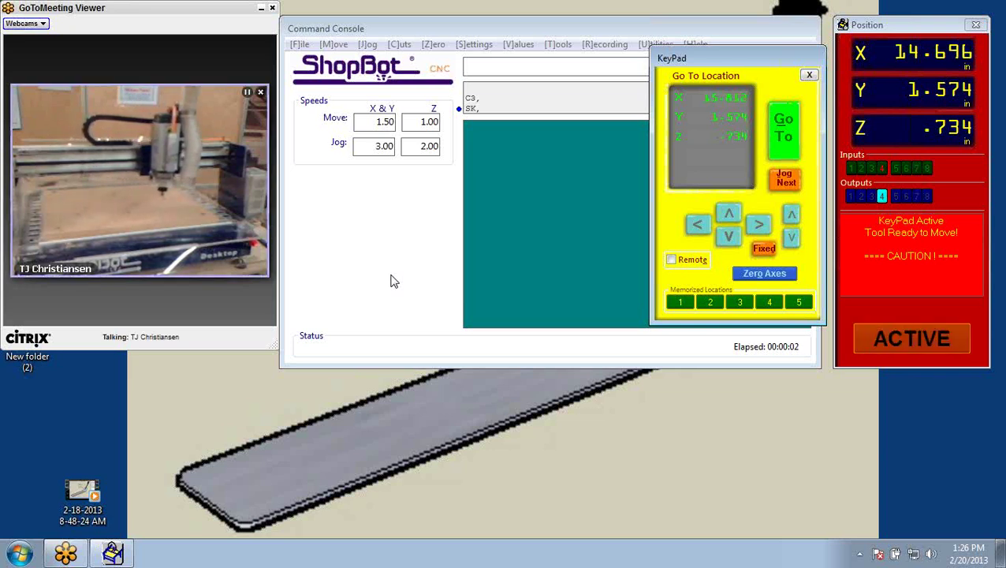
{"action": "key", "text": "Left"}
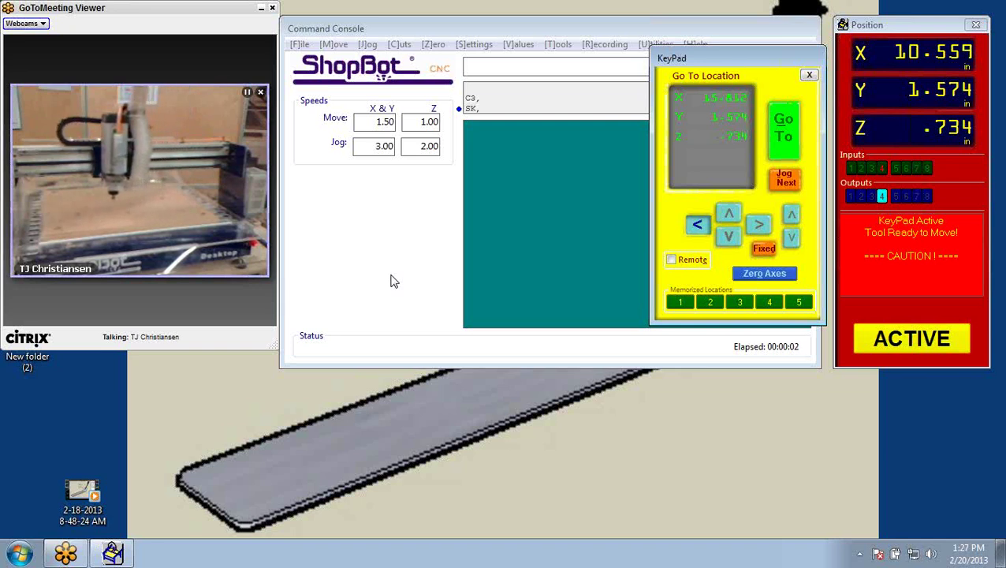
{"action": "key", "text": "Left"}
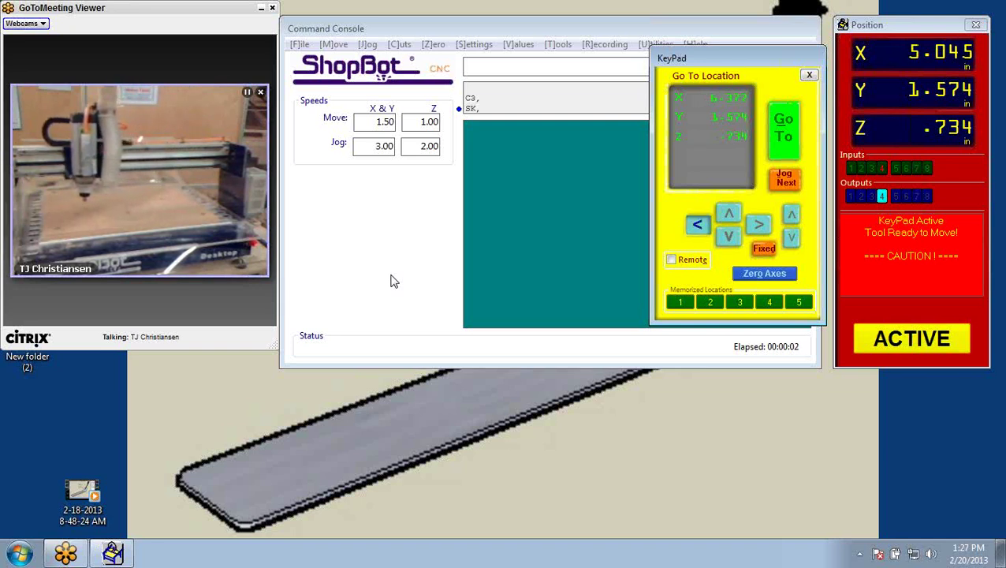
{"action": "key", "text": "Left"}
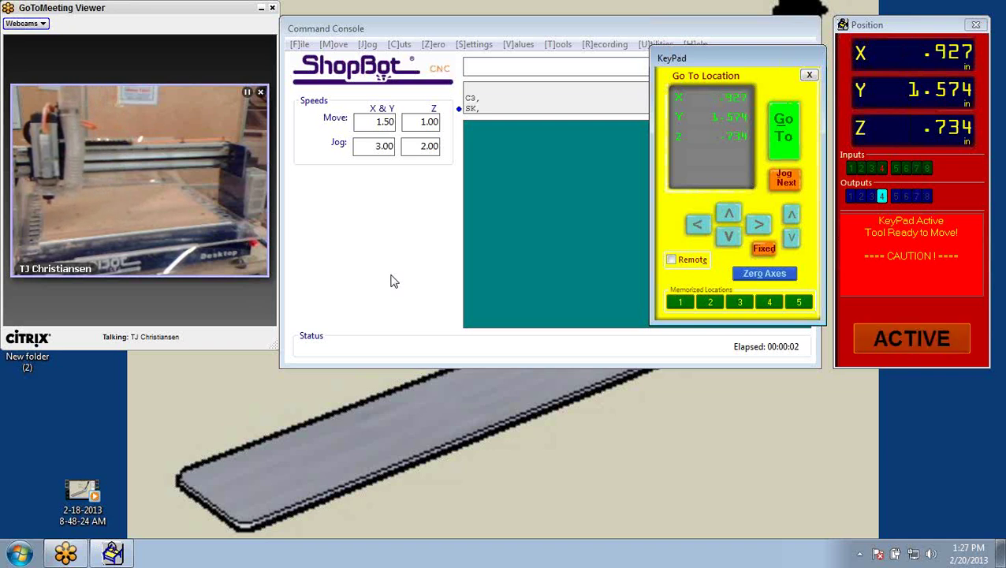
{"action": "key", "text": "Right"}
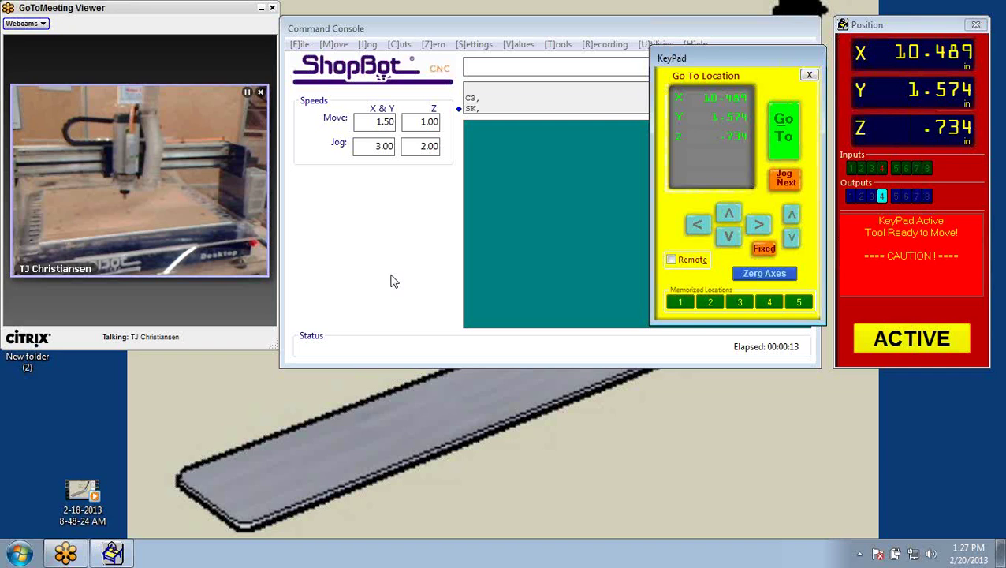
Switch the KeyPad to fixed-distance moves and step the tool in negative X by .01 inch and by 1 inch
{"action": "left_click", "coordinate": [763, 250]}
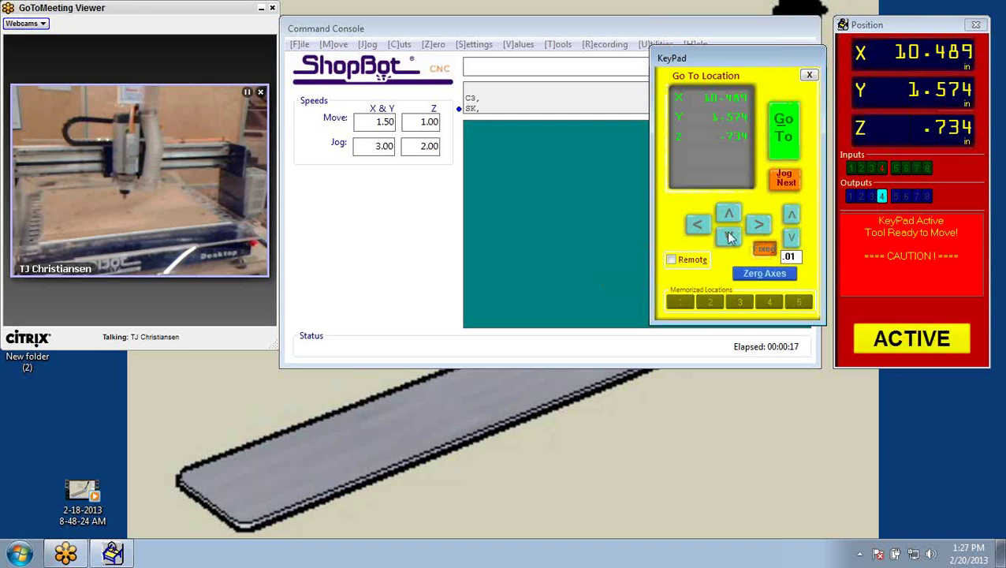
{"action": "left_click", "coordinate": [699, 227]}
{"action": "left_click_drag", "start_coordinate": [803, 256], "coordinate": [764, 259]}
{"action": "type", "text": "1"}
{"action": "left_click", "coordinate": [697, 226]}
{"action": "left_click", "coordinate": [697, 225]}
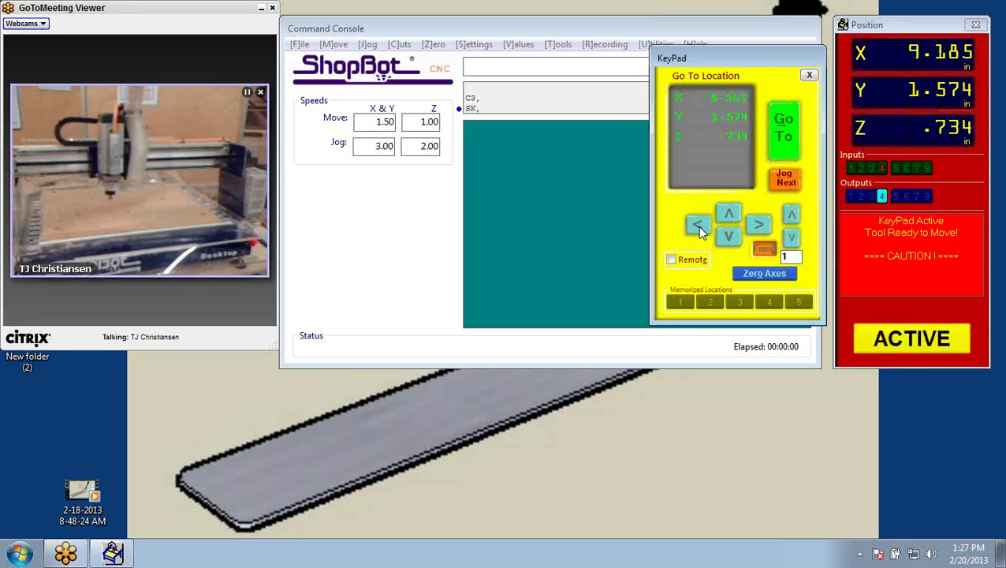
Nudge the tool in negative Y with the fixed distance set to .01 inch, and exit fixed mode and the KeyPad
{"action": "double_click", "coordinate": [785, 256]}
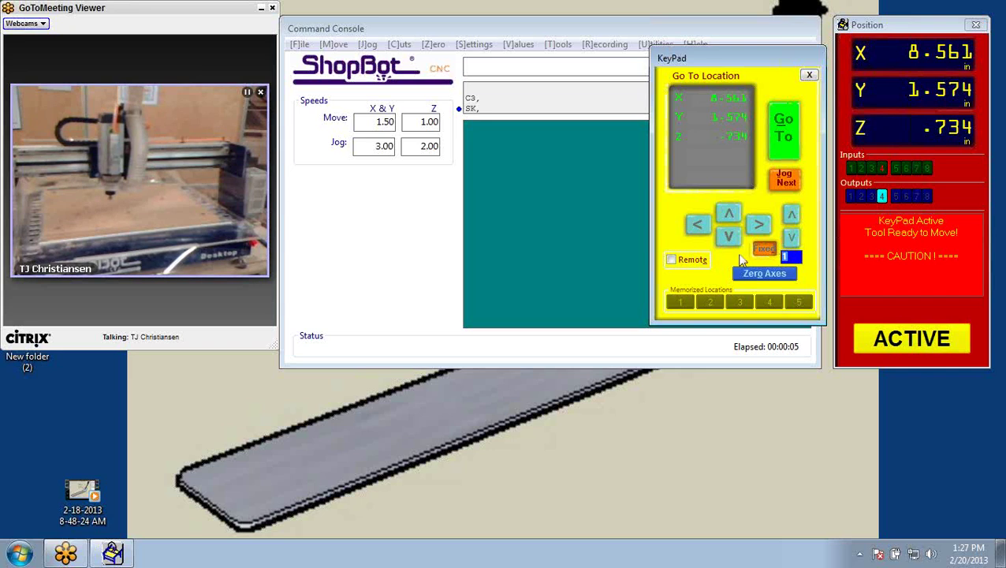
{"action": "type", "text": "."}
{"action": "left_click", "coordinate": [728, 238]}
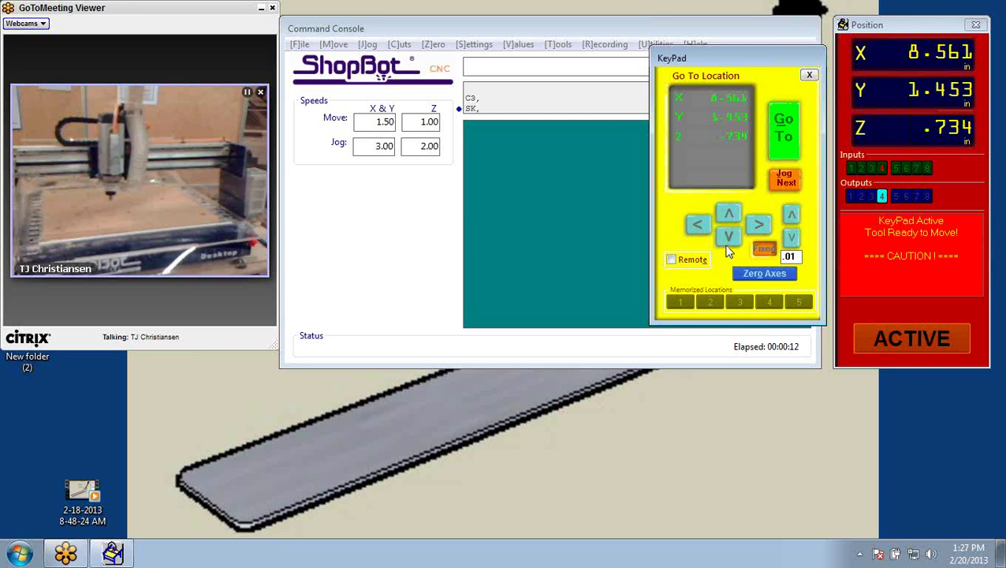
{"action": "left_click", "coordinate": [767, 249]}
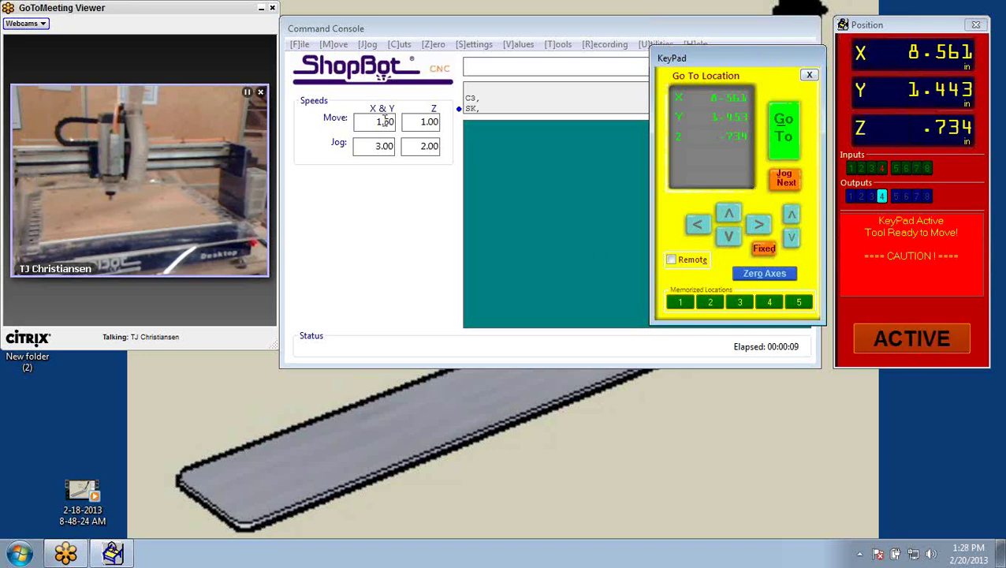
{"action": "left_click", "coordinate": [809, 77]}
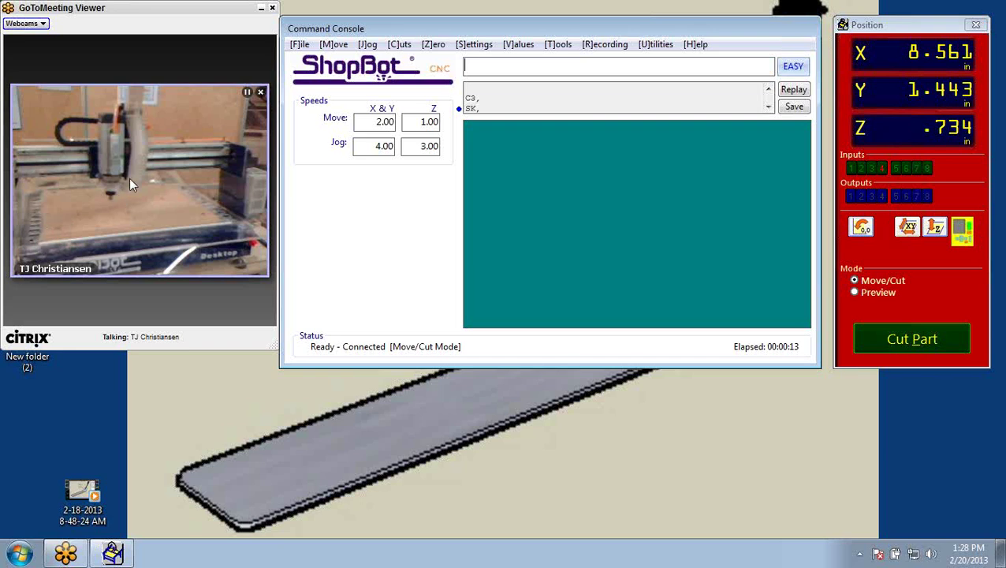
Run the C2 routine to zero the Z axis with the Zzero plate, acknowledging both of its pauses
{"action": "left_click", "coordinate": [401, 45]}
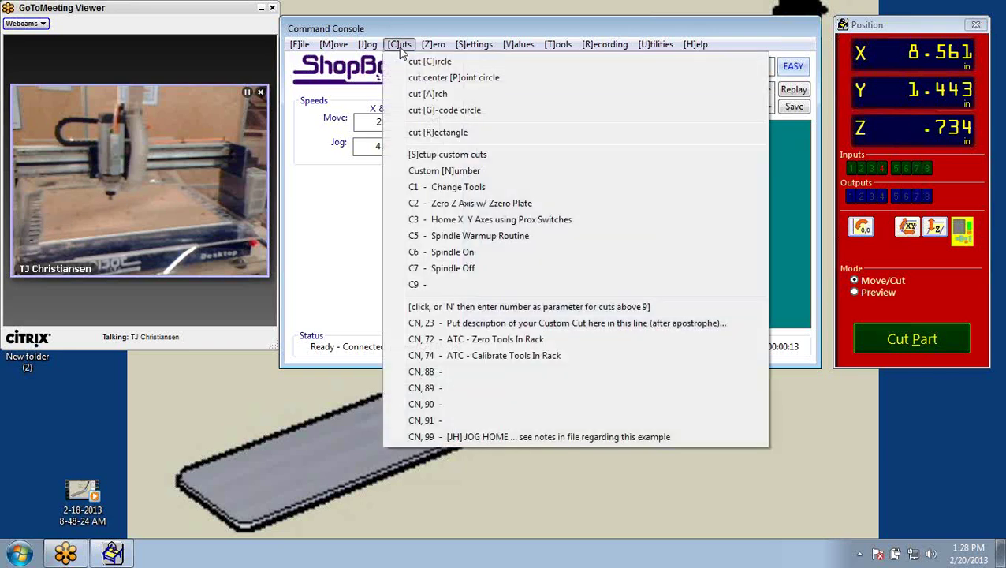
{"action": "left_click", "coordinate": [459, 203]}
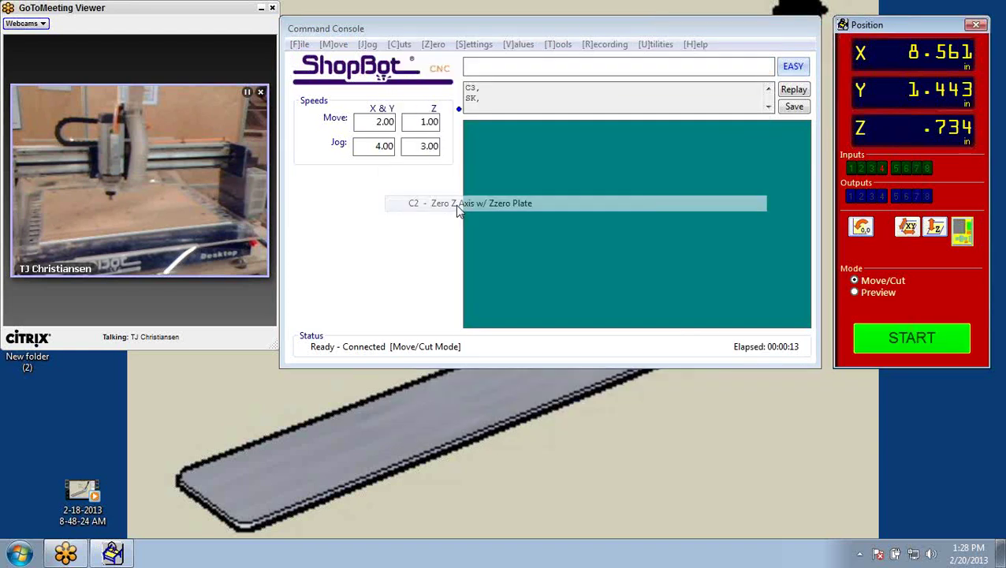
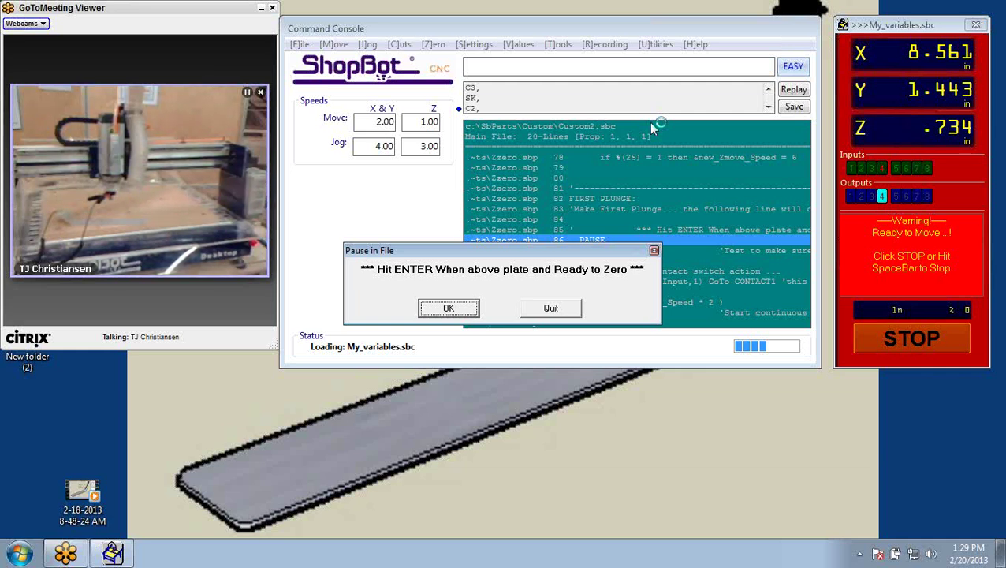
{"action": "left_click", "coordinate": [447, 308]}
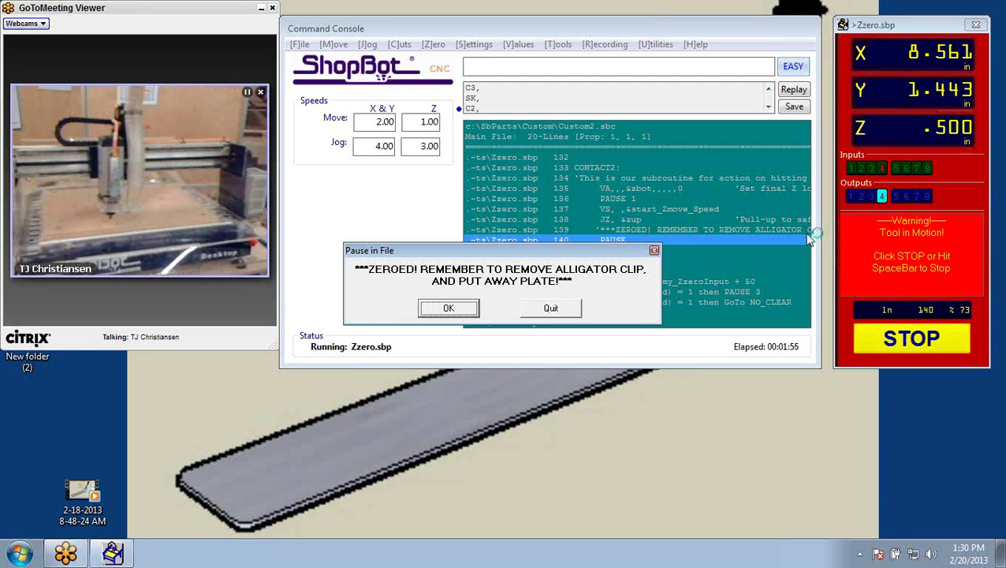
{"action": "left_click", "coordinate": [466, 314]}
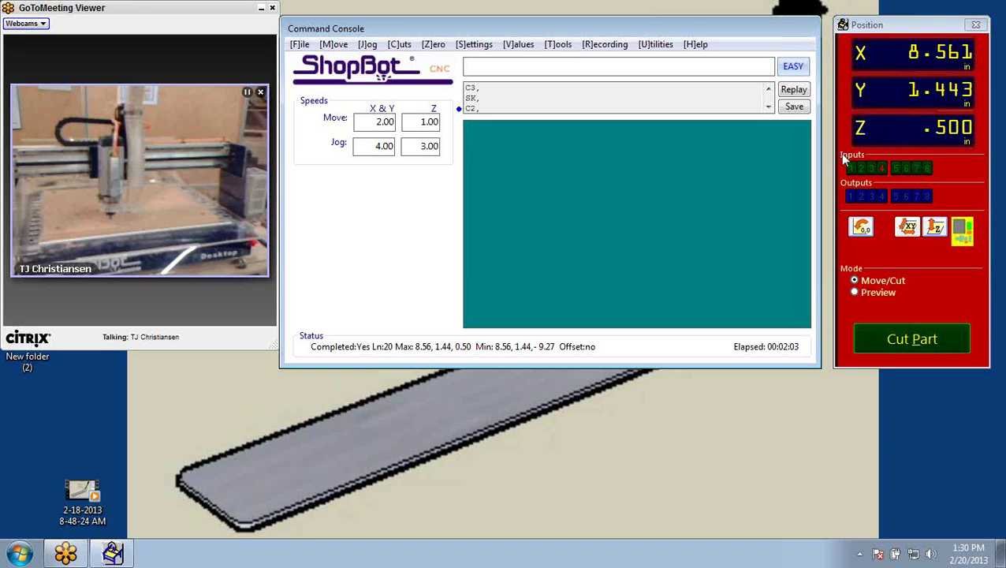
Activate the KeyPad with SK, move the tool to about X 12.37, Y 4.80, Z 3.07 inches, and exit the KeyPad
{"action": "type", "text": "SK"}
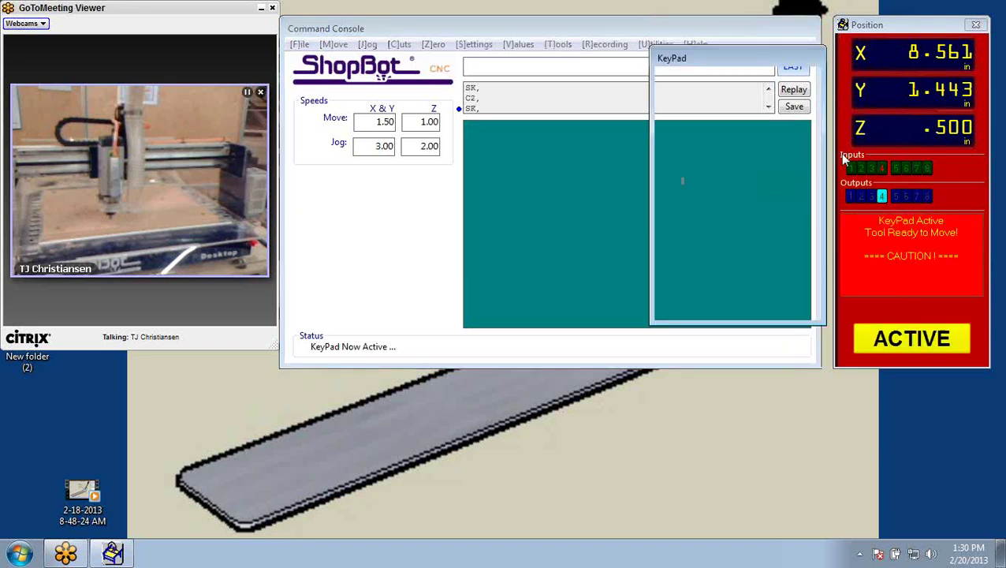
{"action": "key", "text": "Page_Up"}
{"action": "key", "text": "Page_Up"}
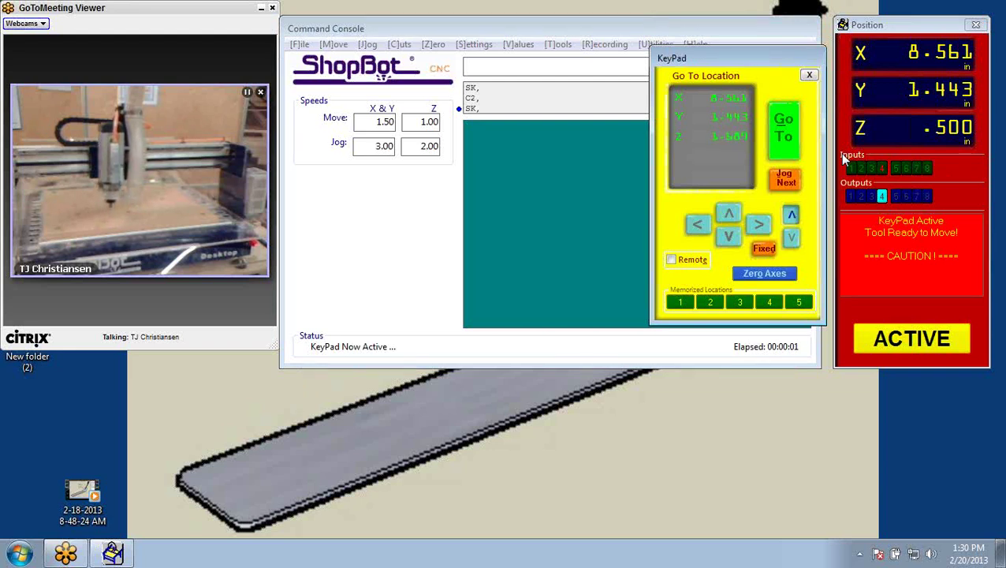
{"action": "key", "text": "Page_Up"}
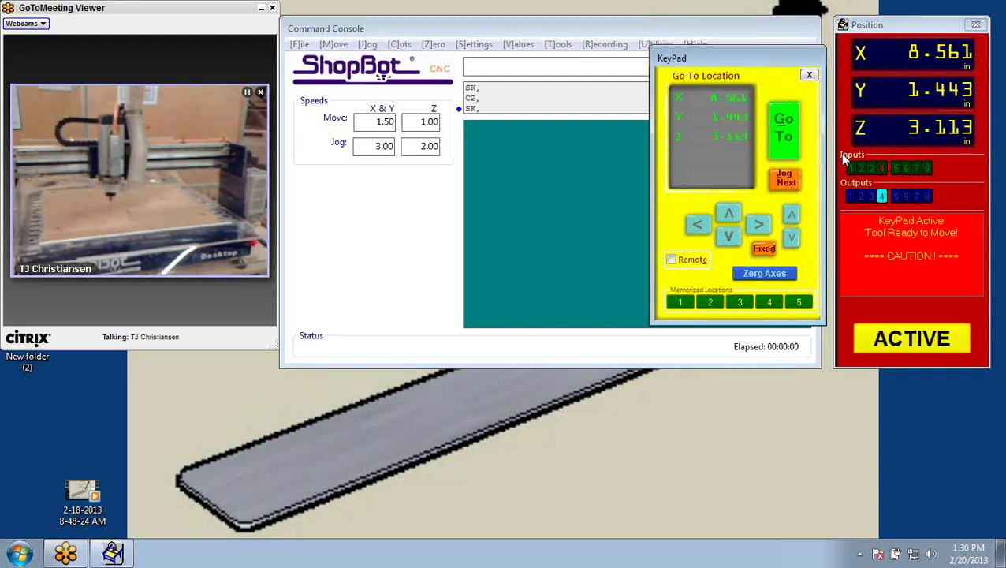
{"action": "key", "text": "Page_Down"}
{"action": "key", "text": "Right"}
{"action": "key", "text": "Page_Up"}
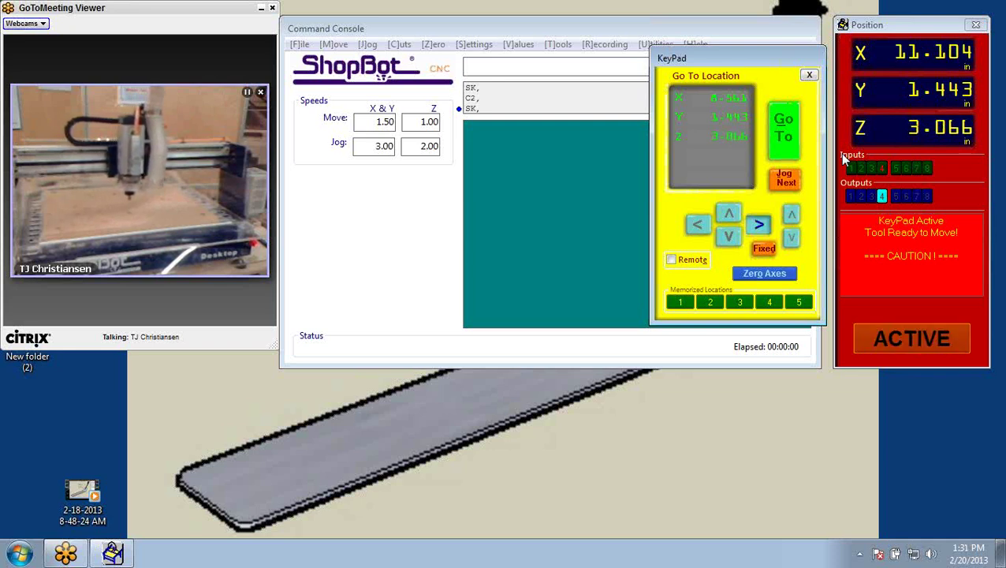
{"action": "key", "text": "Up"}
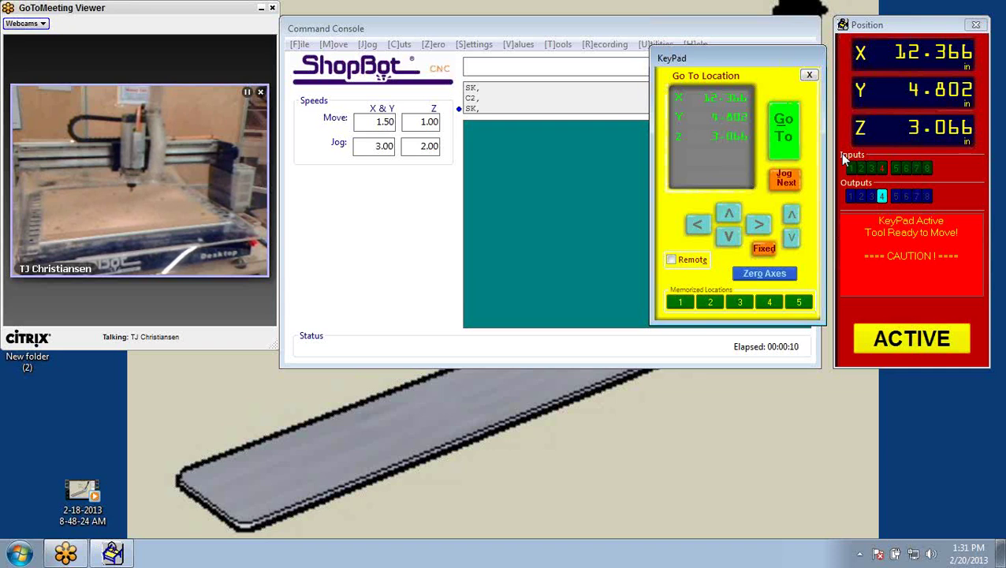
{"action": "key", "text": "Escape"}
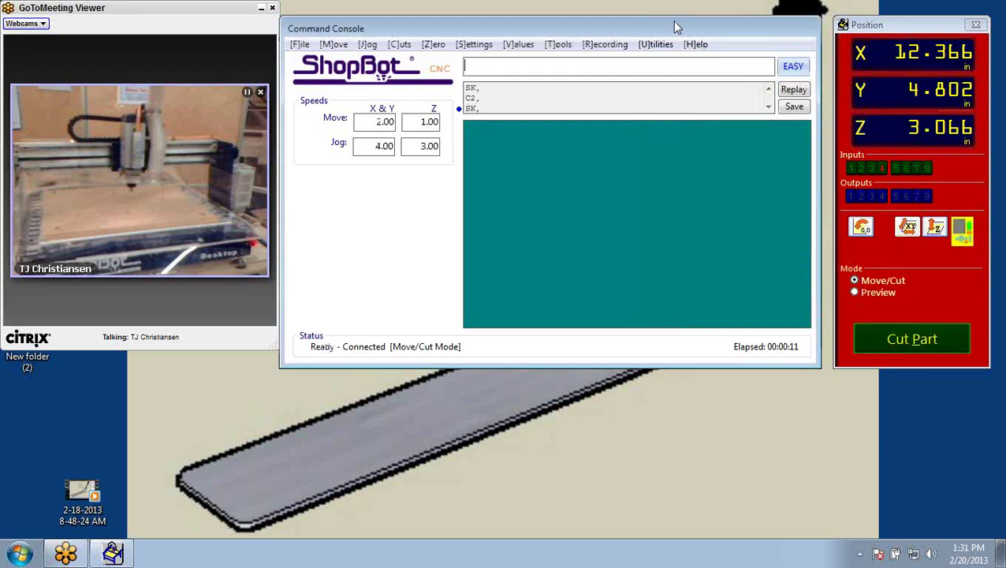
{"action": "left_click", "coordinate": [400, 45]}
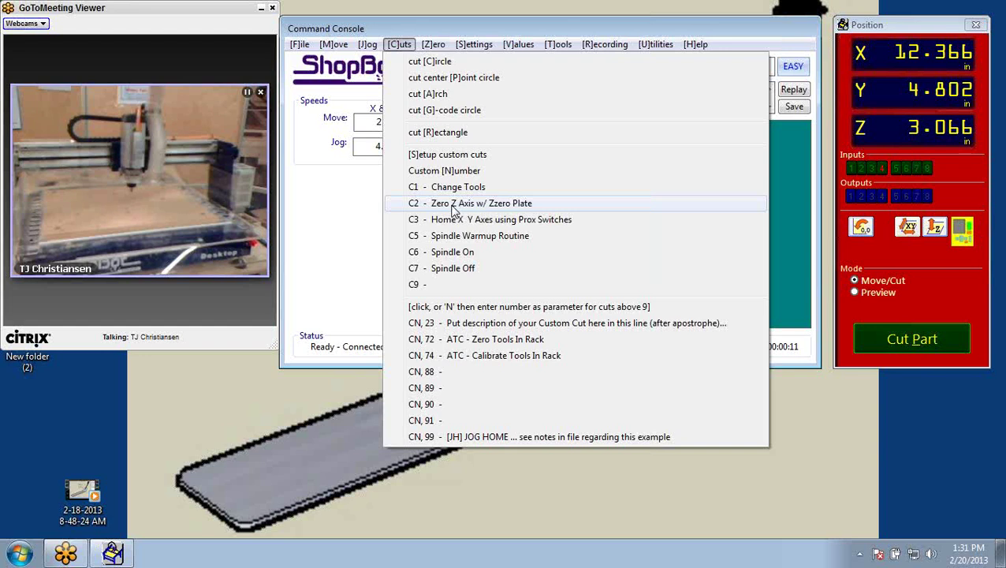
{"action": "left_click", "coordinate": [454, 205]}
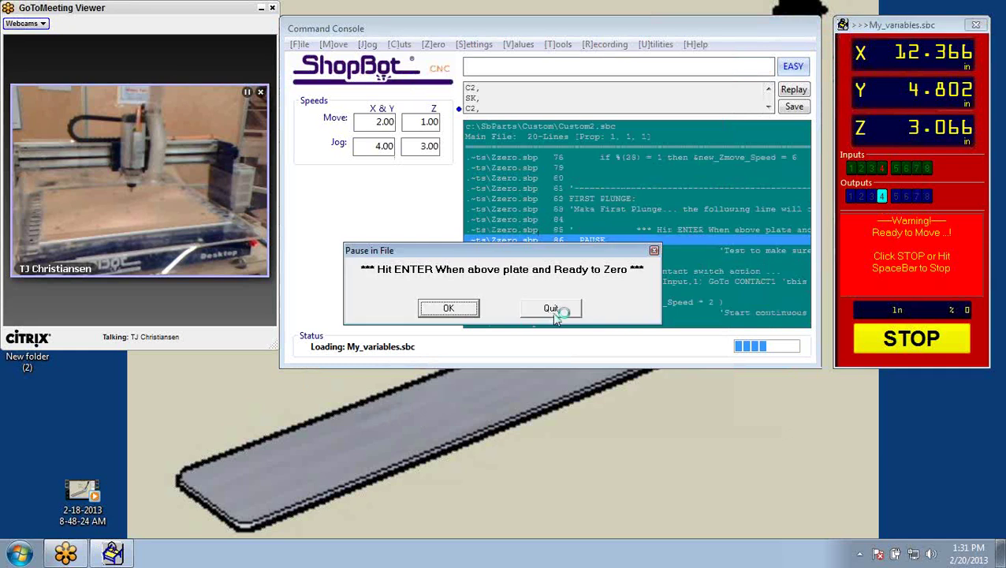
{"action": "left_click", "coordinate": [552, 308]}
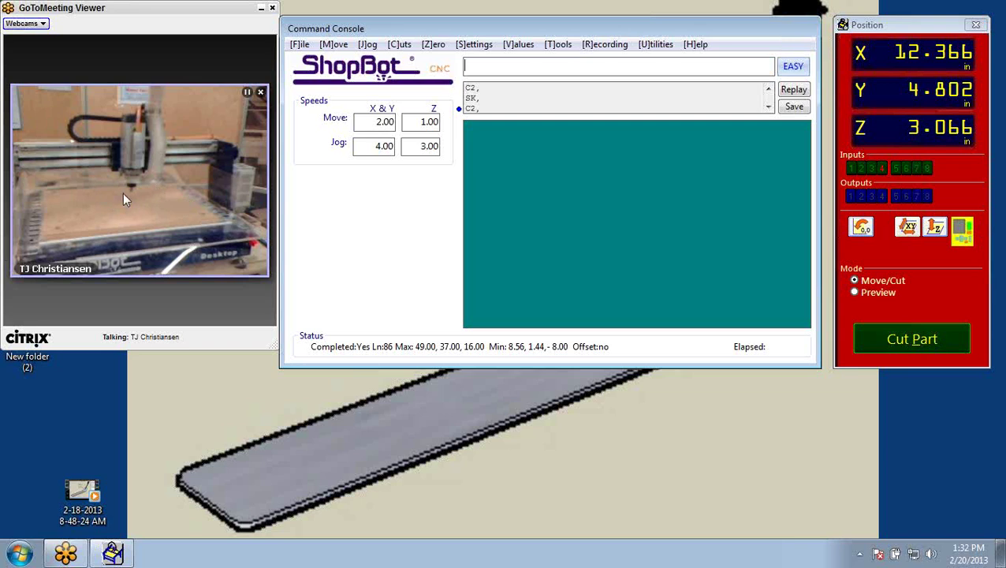
{"action": "left_click", "coordinate": [400, 45]}
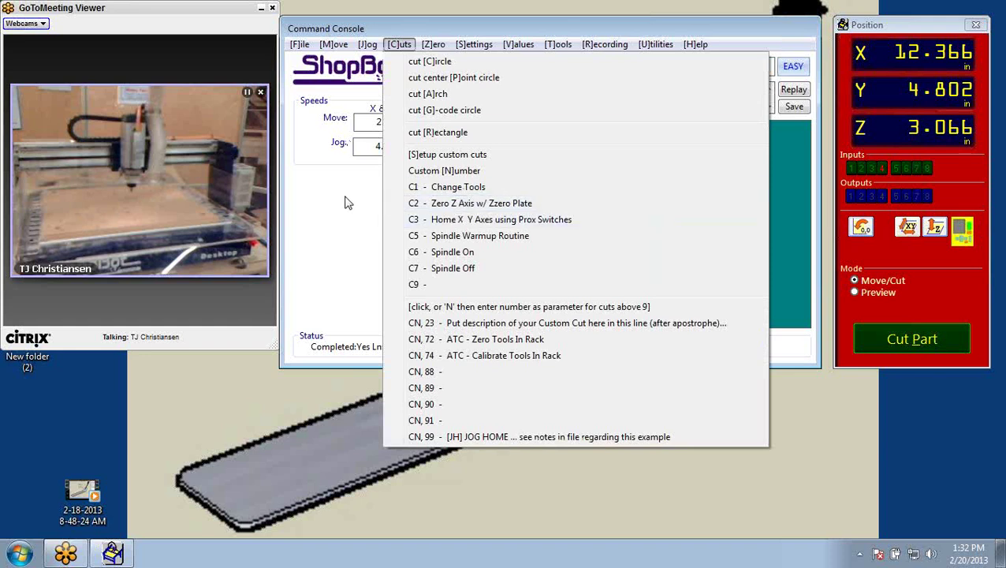
{"action": "left_click", "coordinate": [441, 203]}
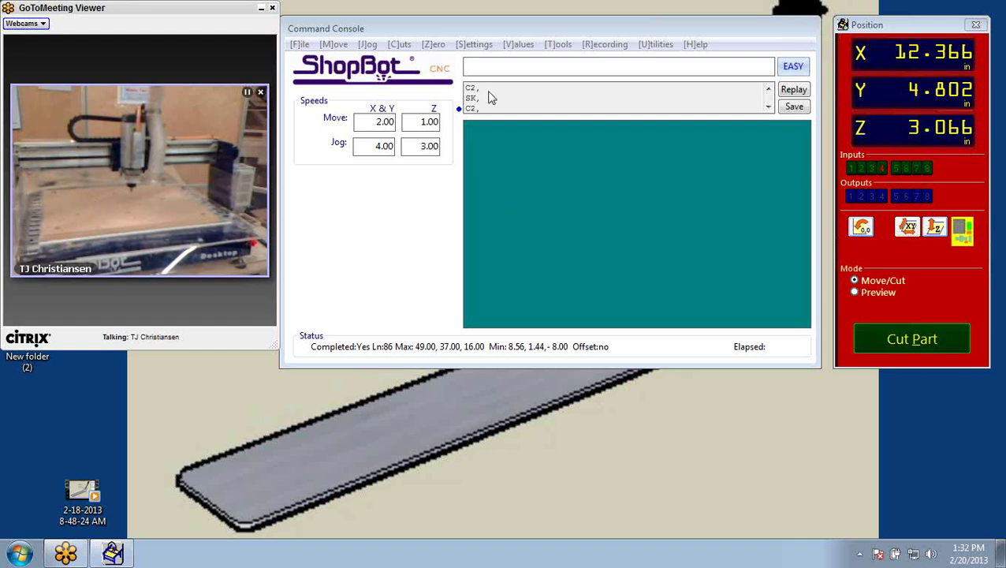
Reactivate the KeyPad with the SK command and move the tool along X to about 26.24 inches
{"action": "type", "text": "SK"}
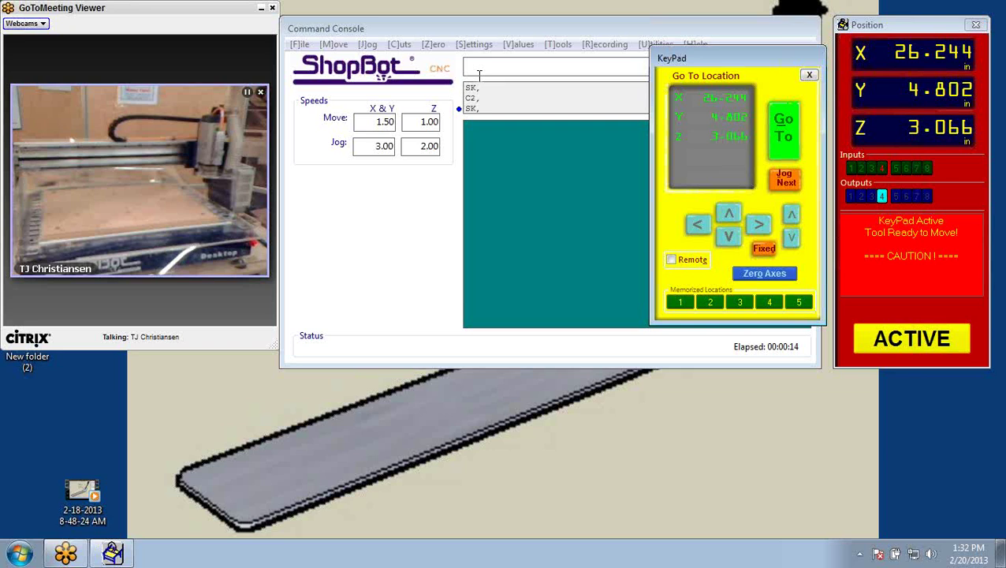
Drive the tool back and forth along the X axis with the keypad, finishing at about X 23.5 inches
{"action": "key", "text": "Right"}
{"action": "key", "text": "Right"}
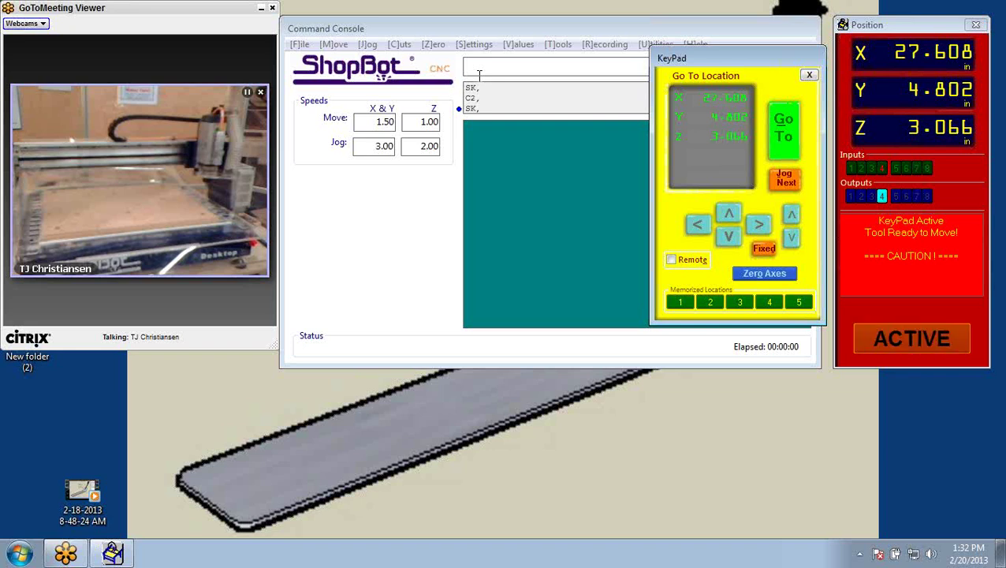
{"action": "key", "text": "Left"}
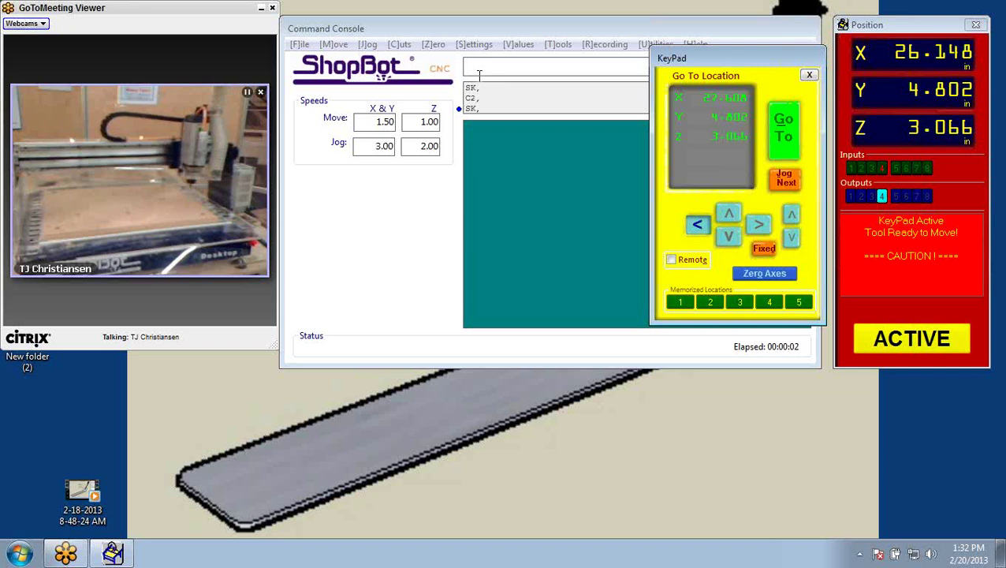
{"action": "key", "text": "Left"}
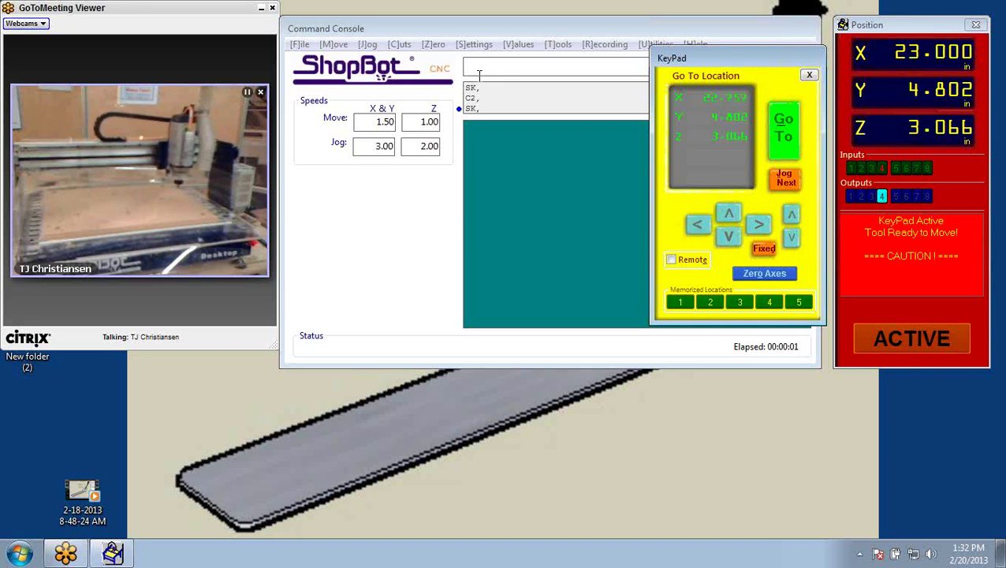
{"action": "key", "text": "Right"}
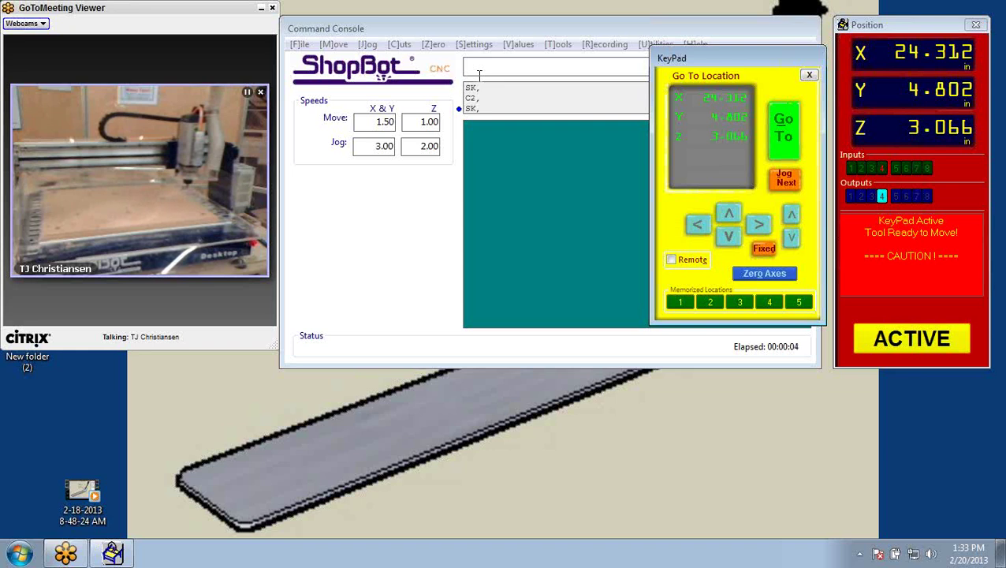
{"action": "key", "text": "Left"}
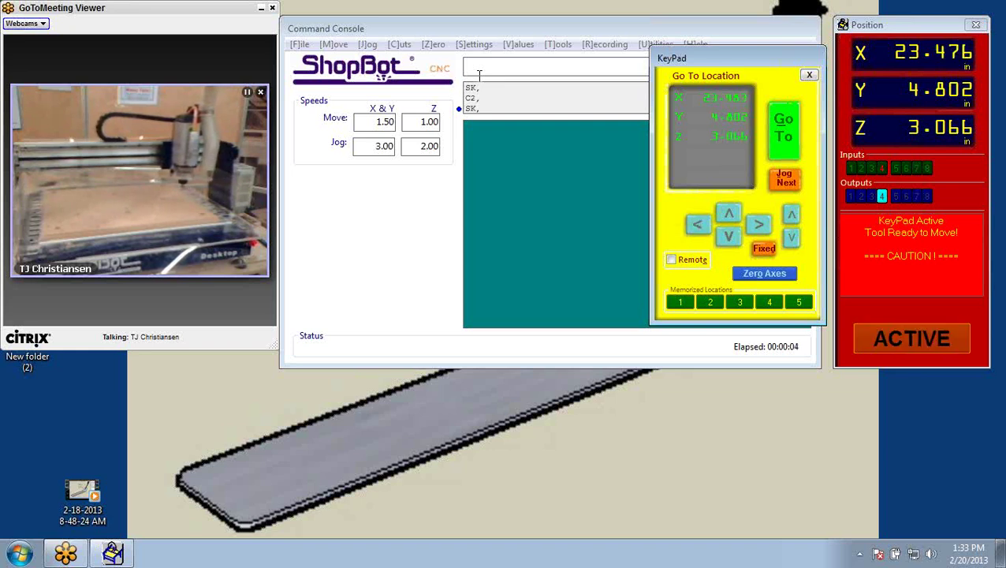
Raise the tool to about Z 5.3 inches and exit the keypad
{"action": "key", "text": "Page_Up"}
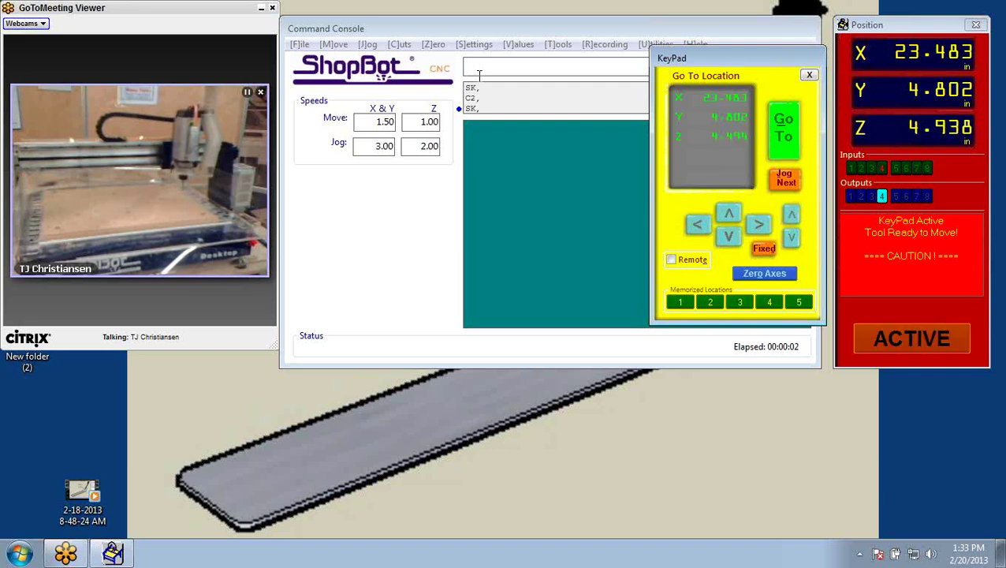
{"action": "key", "text": "Page_Up"}
{"action": "key", "text": "Escape"}
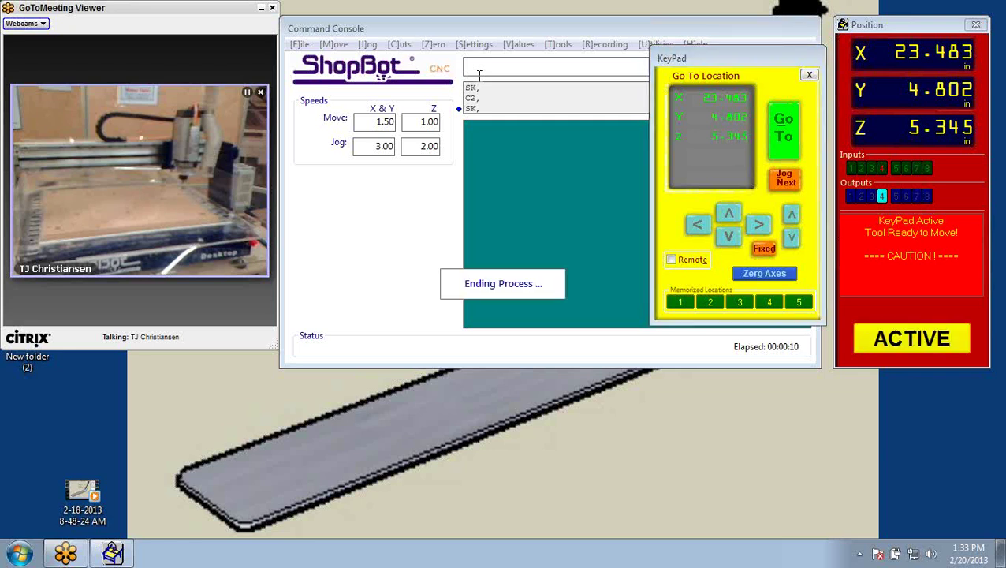
Run the C3 routine to zero the tool in X and Y, and acknowledge its pause message
{"action": "type", "text": "c3"}
{"action": "key", "text": "Return"}
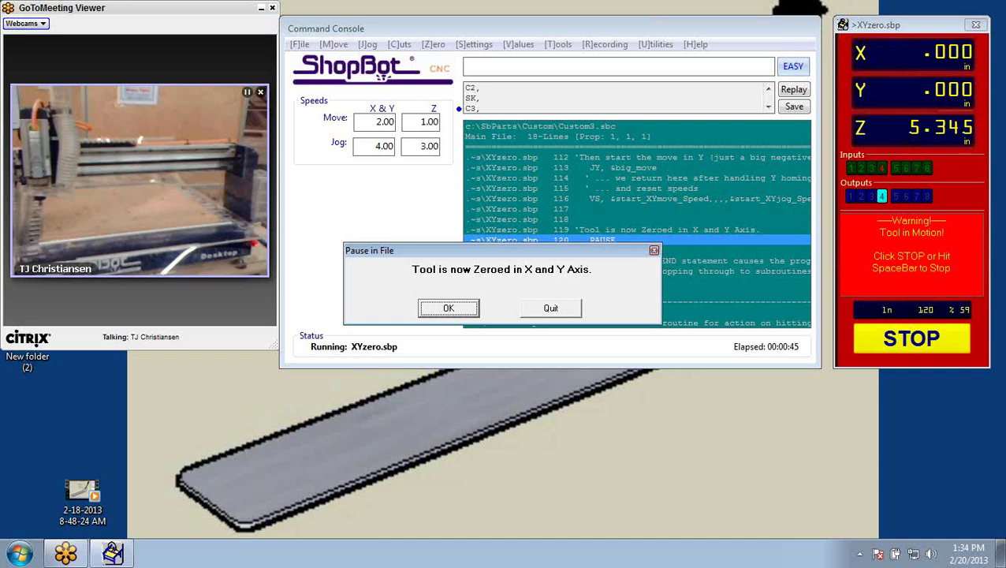
{"action": "left_click", "coordinate": [457, 310]}
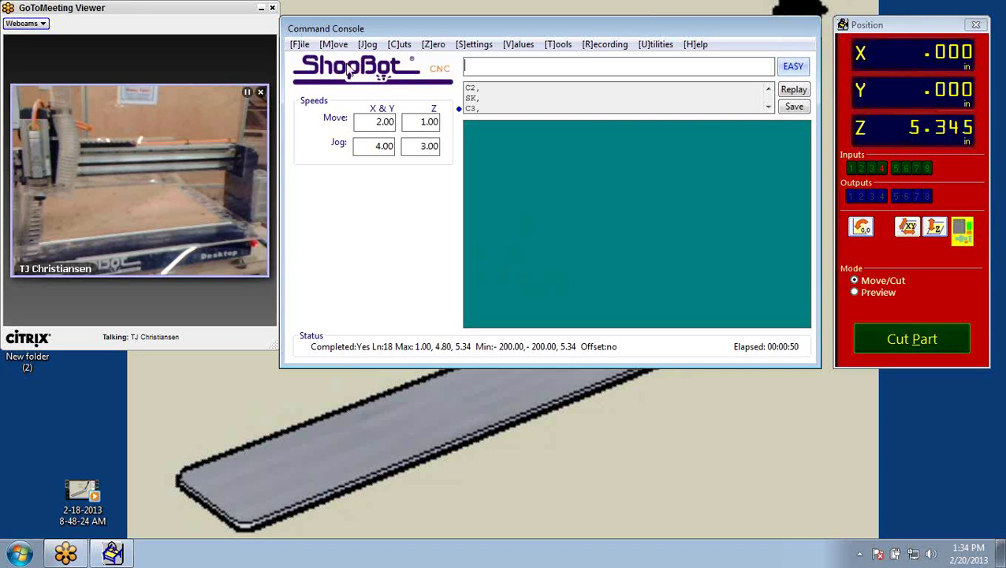
Use the keypad to move the tool to about X 5.6, Y 3.1 inches and lower it to about Z 1.8
{"action": "key", "text": "k"}
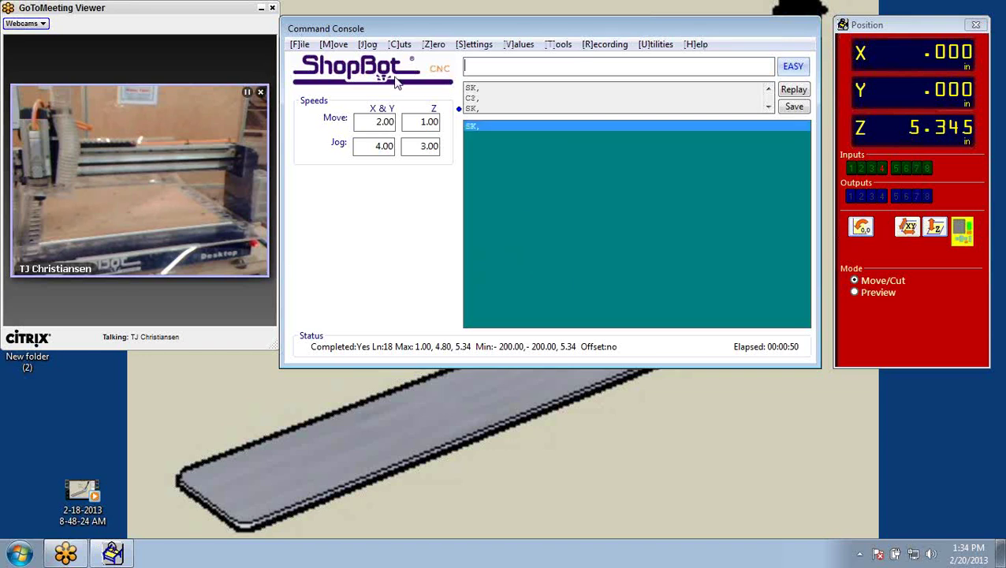
{"action": "key", "text": "Right"}
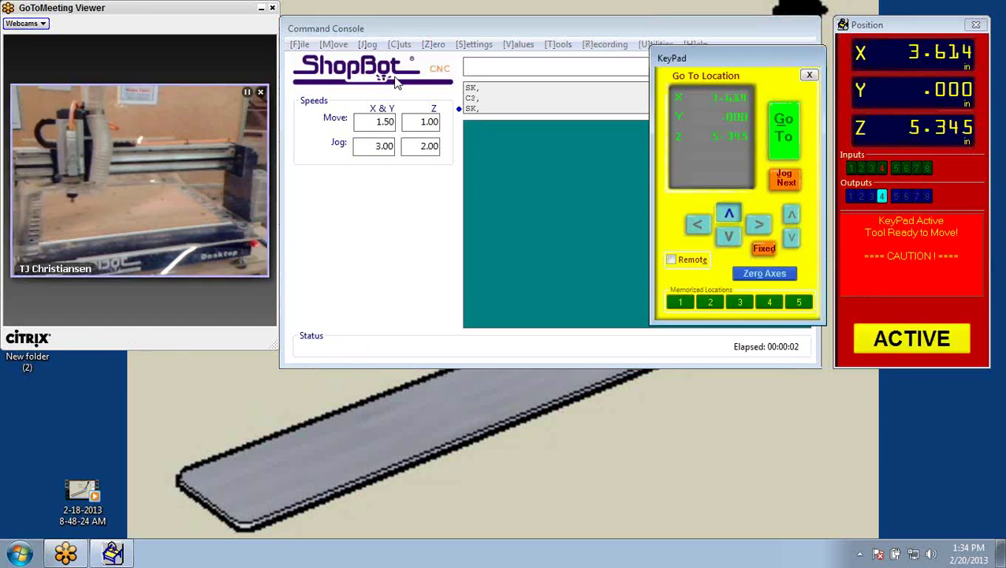
{"action": "key", "text": "Right"}
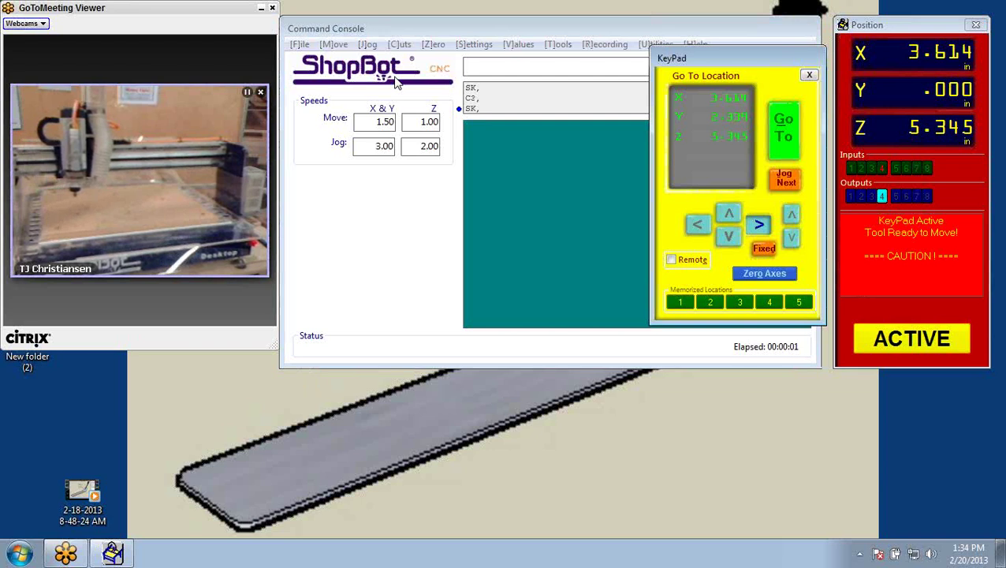
{"action": "key", "text": "Up"}
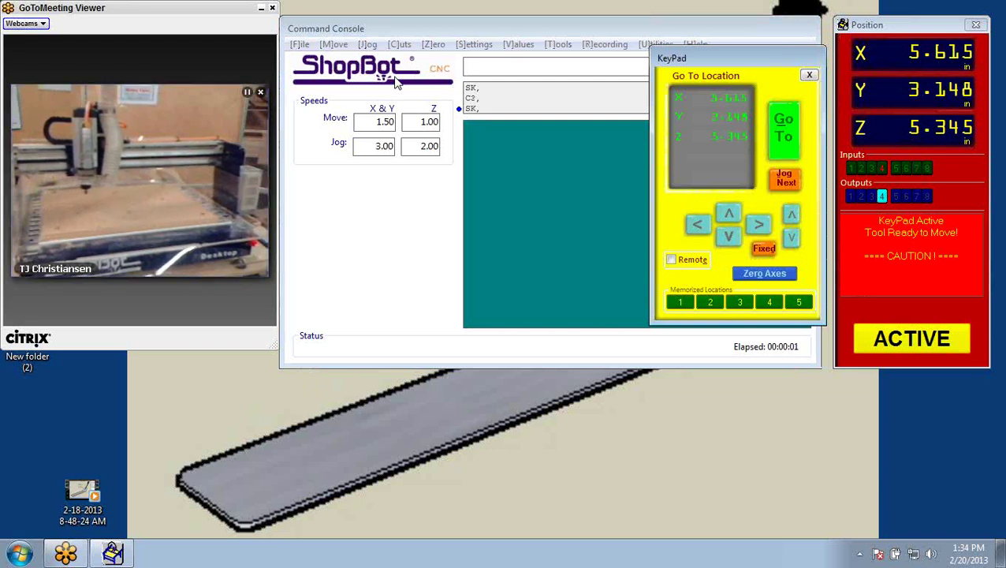
{"action": "key", "text": "Page_Down"}
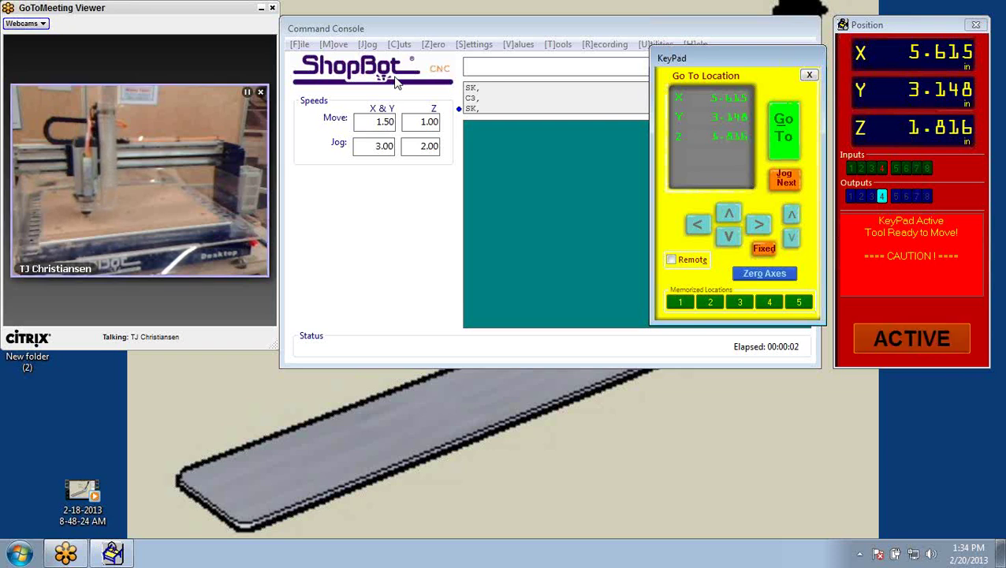
Switch the keypad to fixed-distance movement at .01 and exit the keypad
{"action": "left_click", "coordinate": [763, 250]}
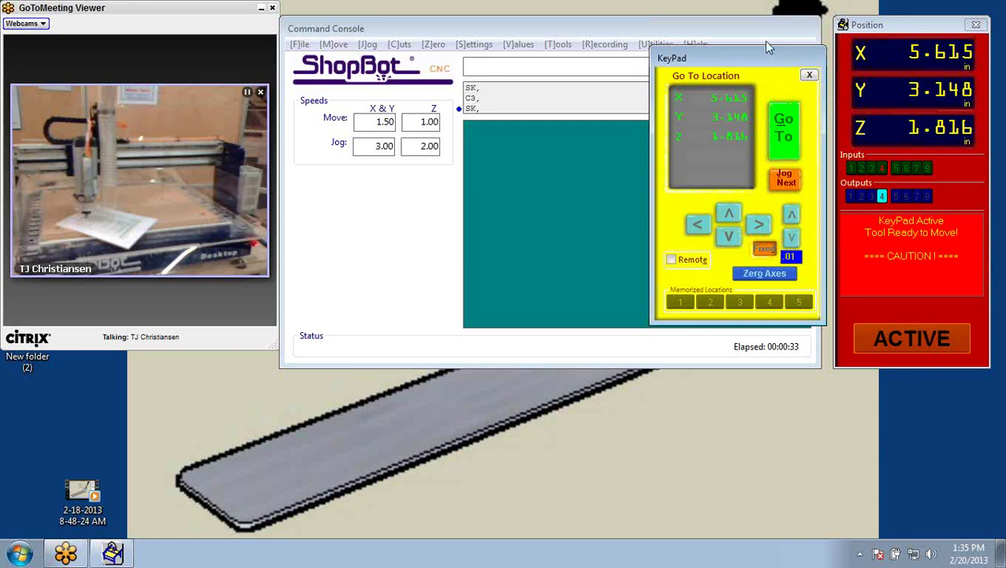
{"action": "left_click", "coordinate": [809, 76]}
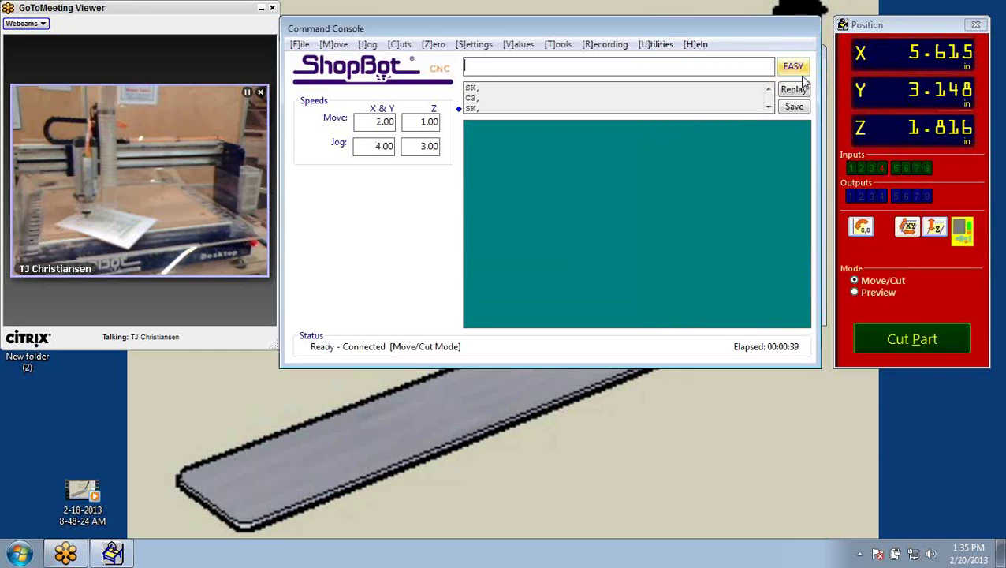
Zero the Z axis at the tool's current position, followed by the X and Y axes together
{"action": "left_click", "coordinate": [434, 45]}
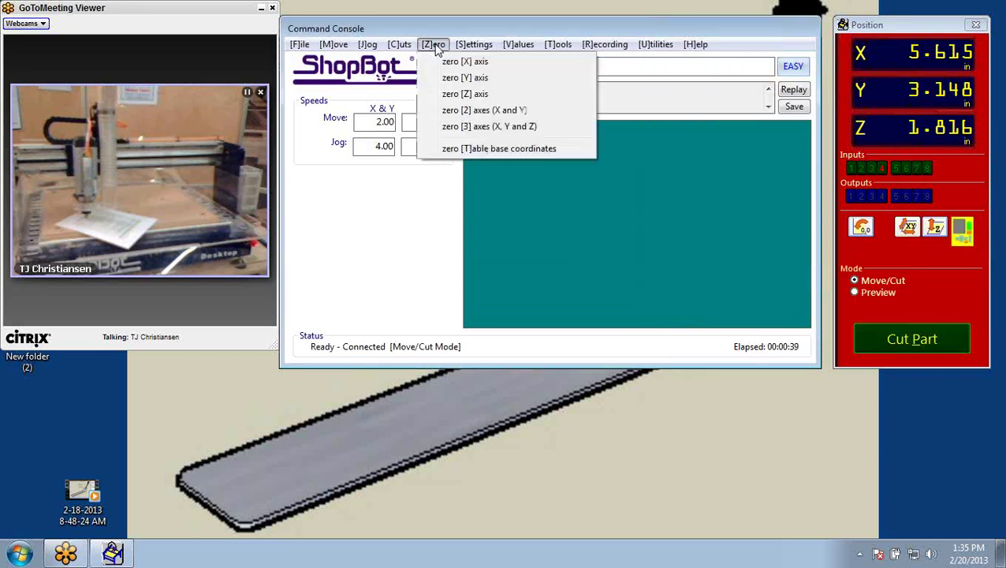
{"action": "left_click", "coordinate": [465, 94]}
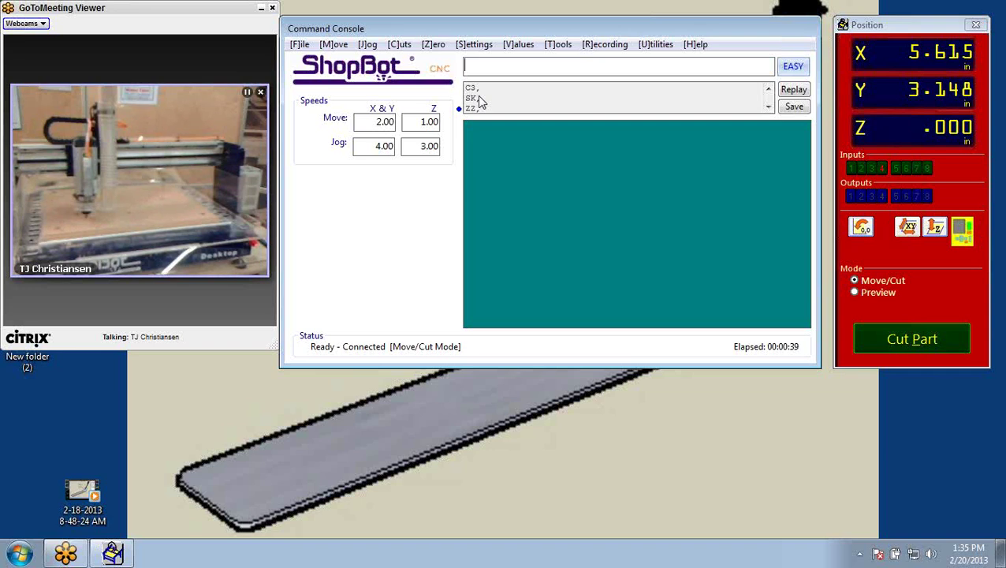
{"action": "left_click", "coordinate": [434, 45]}
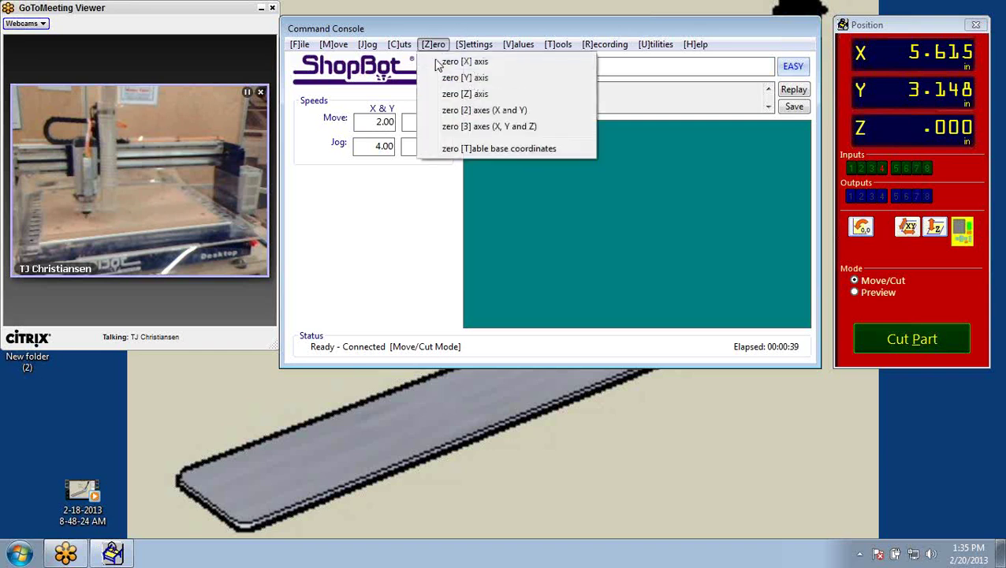
{"action": "left_click", "coordinate": [446, 110]}
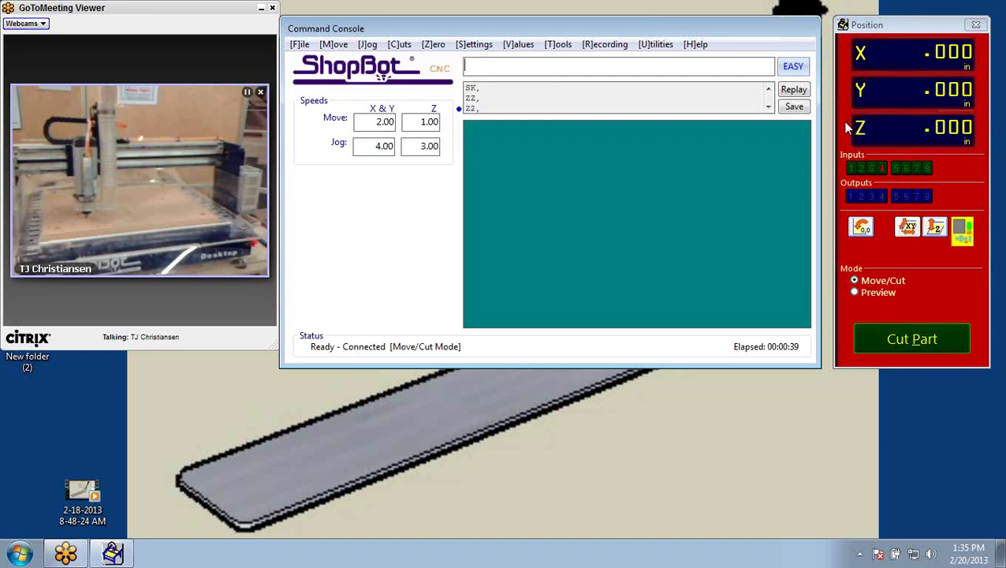
Rerun the C3 routine to re-home X and Y to the machine's origin, and acknowledge its pause message
{"action": "left_click", "coordinate": [399, 44]}
{"action": "key", "text": "3"}
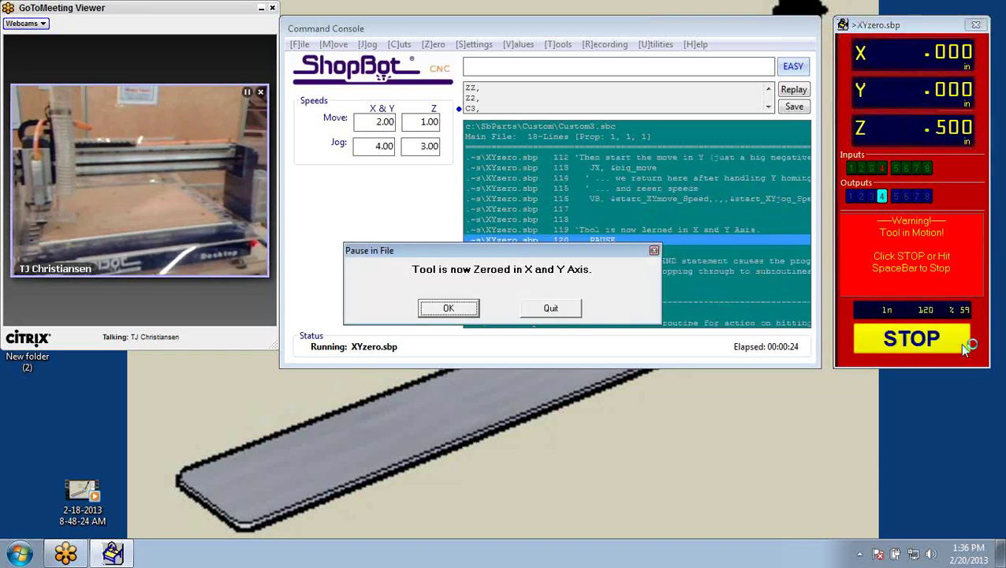
{"action": "left_click", "coordinate": [451, 309]}
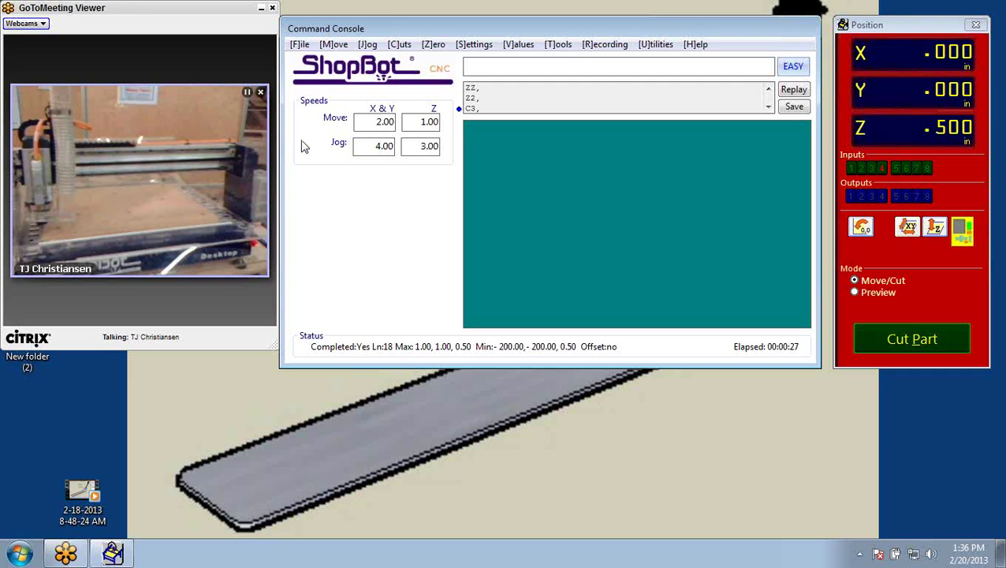
{"action": "left_click", "coordinate": [347, 47]}
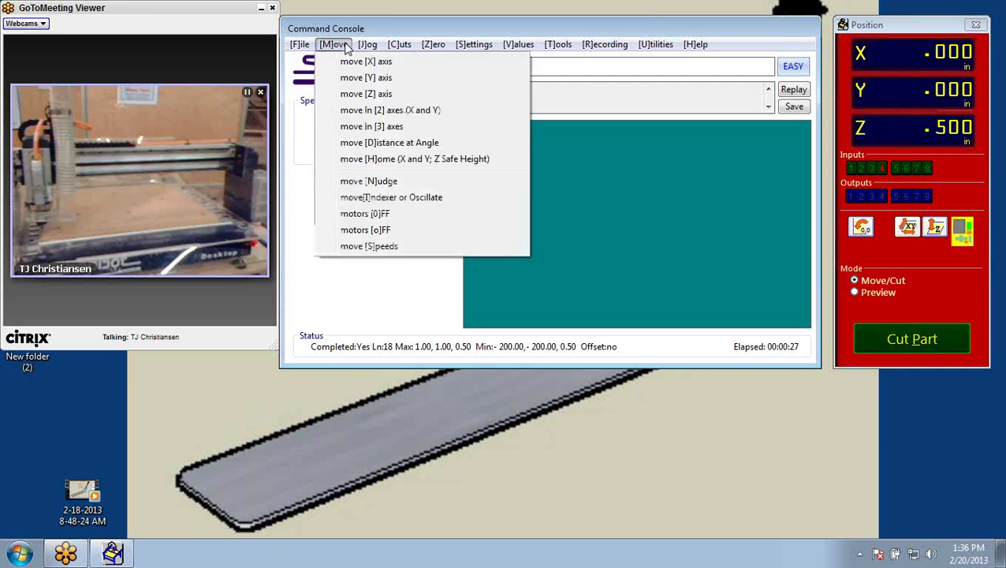
{"action": "mouse_move", "coordinate": [359, 49]}
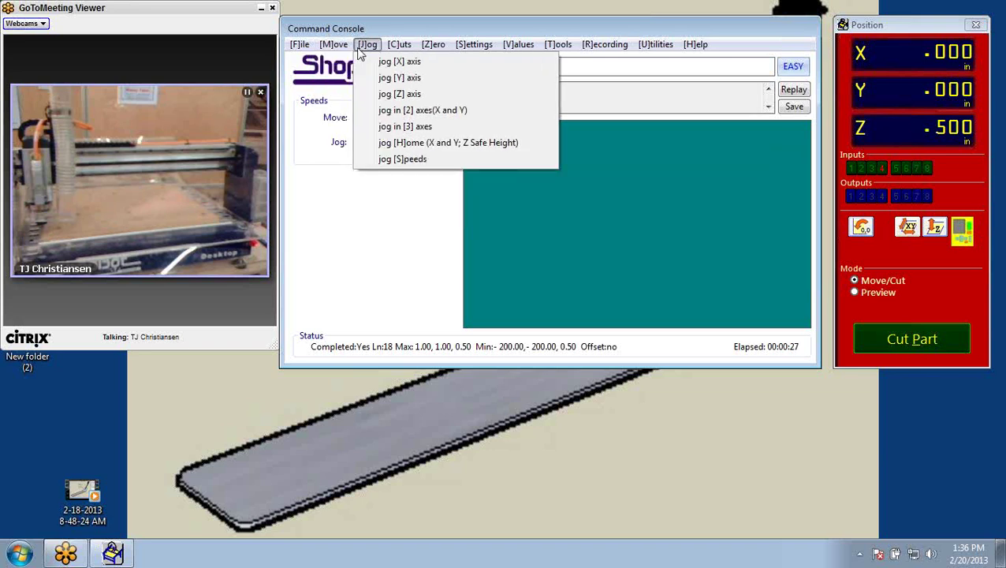
{"action": "left_click", "coordinate": [358, 48]}
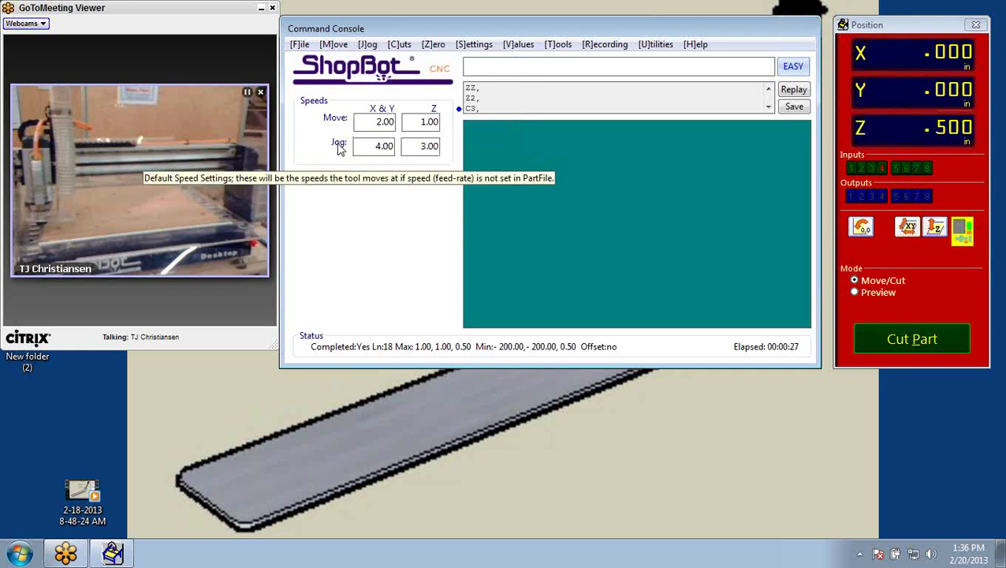
Move the X axis to 12 inches at move speed with the MX command
{"action": "left_click", "coordinate": [339, 45]}
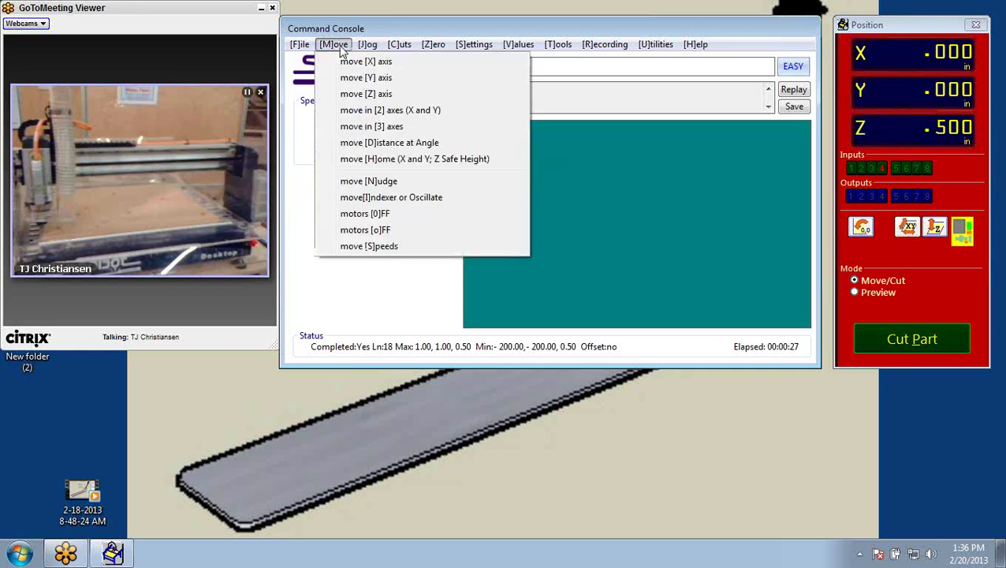
{"action": "left_click", "coordinate": [347, 62]}
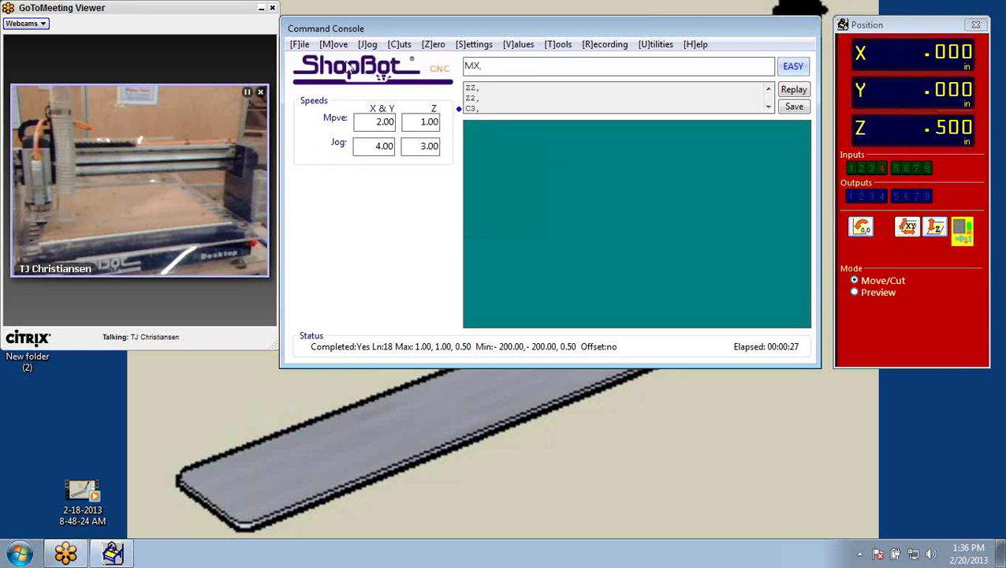
{"action": "type", "text": "12"}
{"action": "key", "text": "Return"}
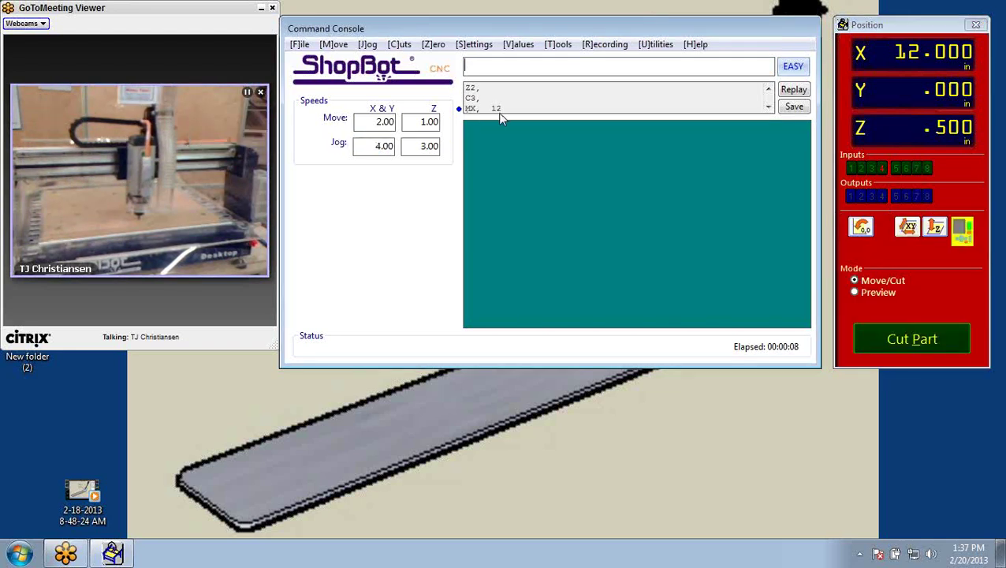
Issue a JX command to jog the X axis to 12 inches
{"action": "left_click", "coordinate": [338, 45]}
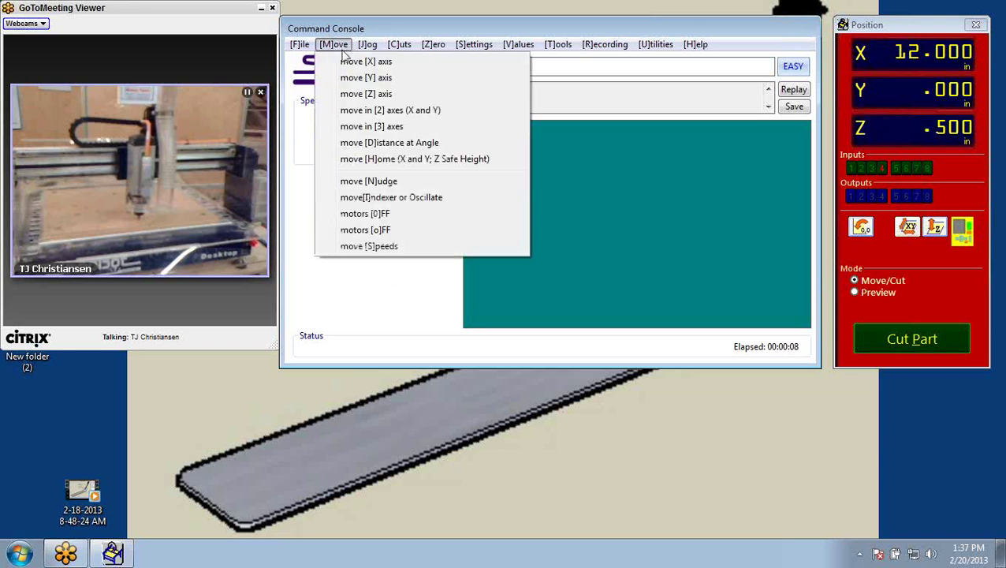
{"action": "left_click", "coordinate": [337, 47]}
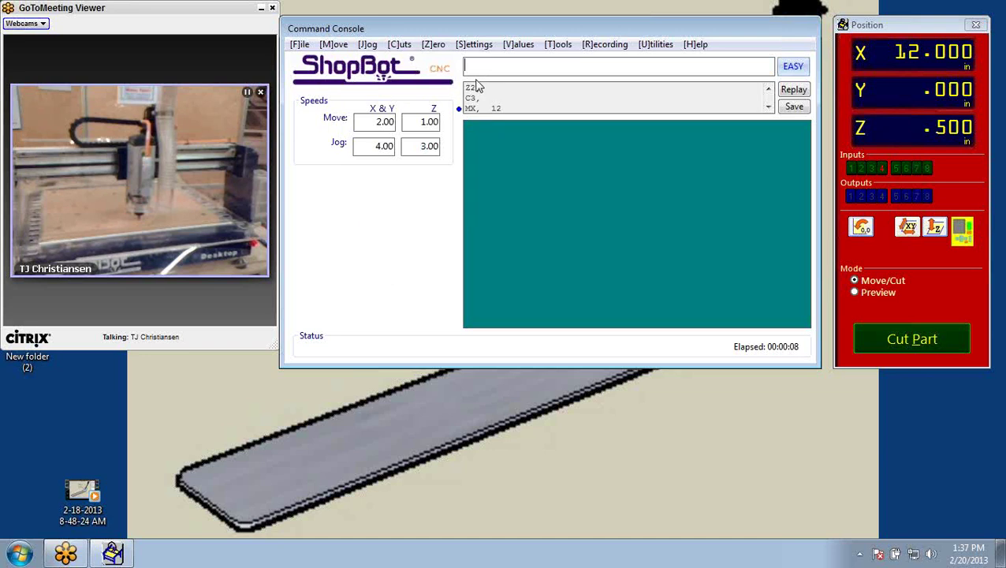
{"action": "key", "text": "j"}
{"action": "key", "text": "x"}
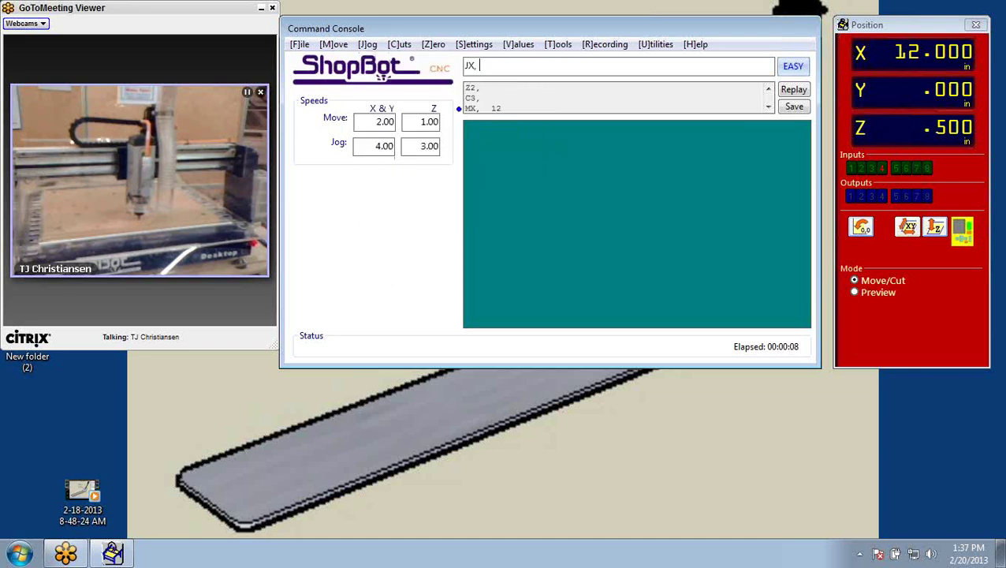
{"action": "type", "text": "12"}
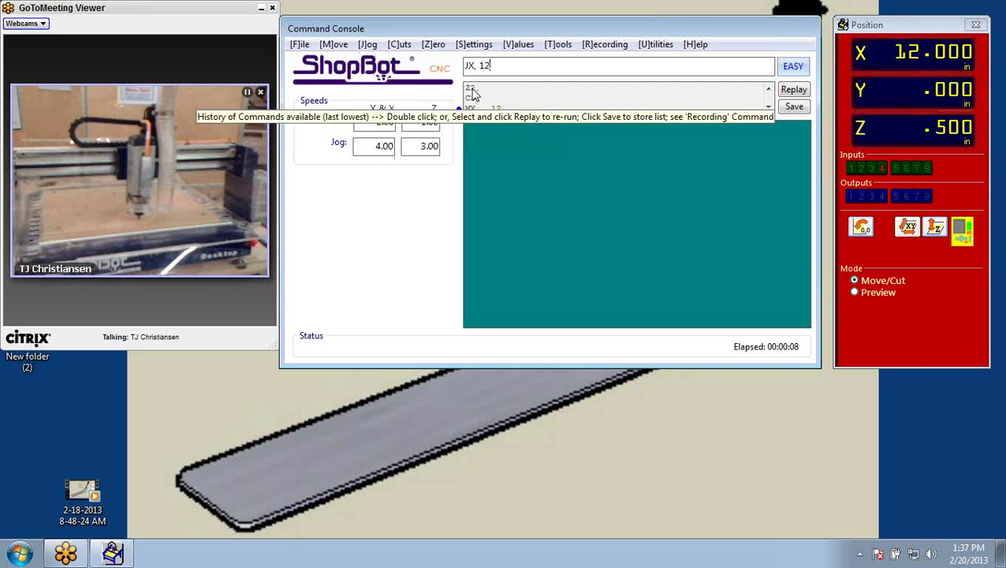
{"action": "key", "text": "Return"}
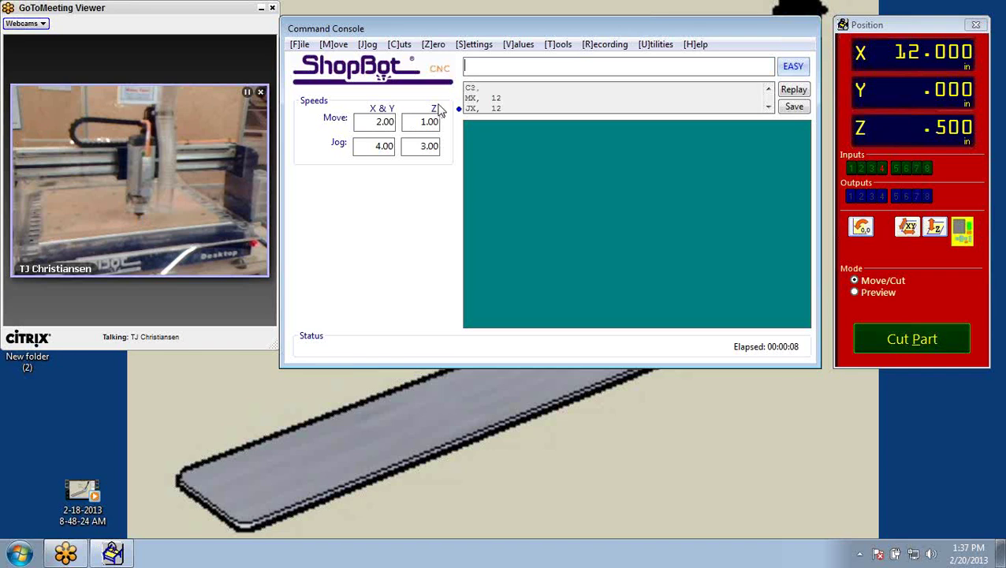
Issue an MX command to move the X axis to -12
{"action": "type", "text": "mx-"}
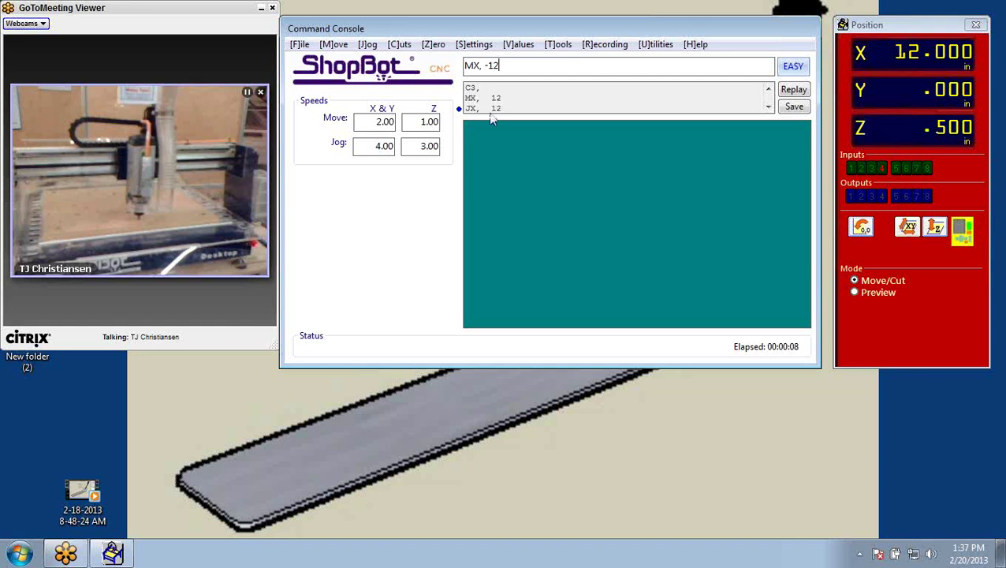
{"action": "key", "text": "Return"}
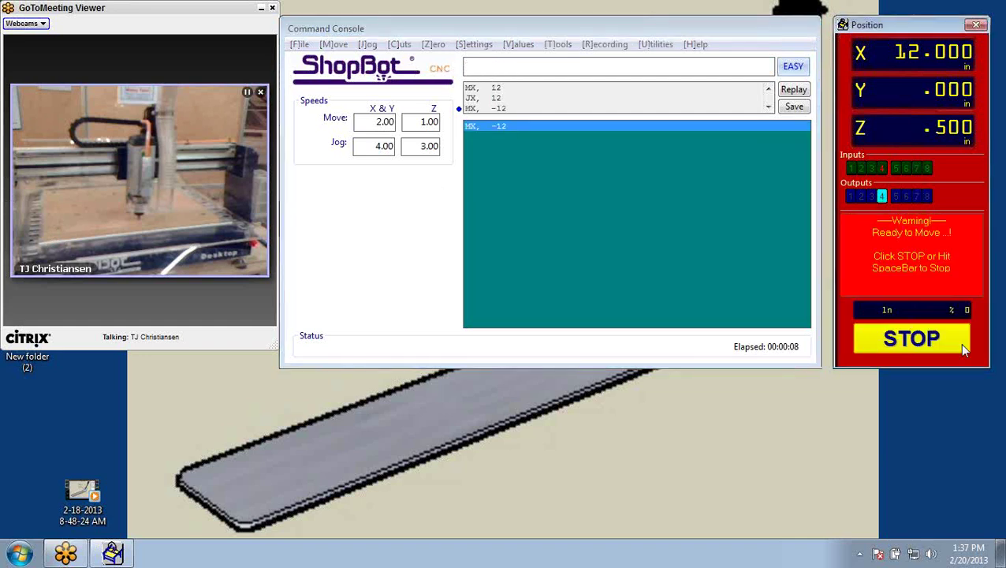
Stop the pending X-axis move before it starts and quit the paused action
{"action": "left_click", "coordinate": [959, 343]}
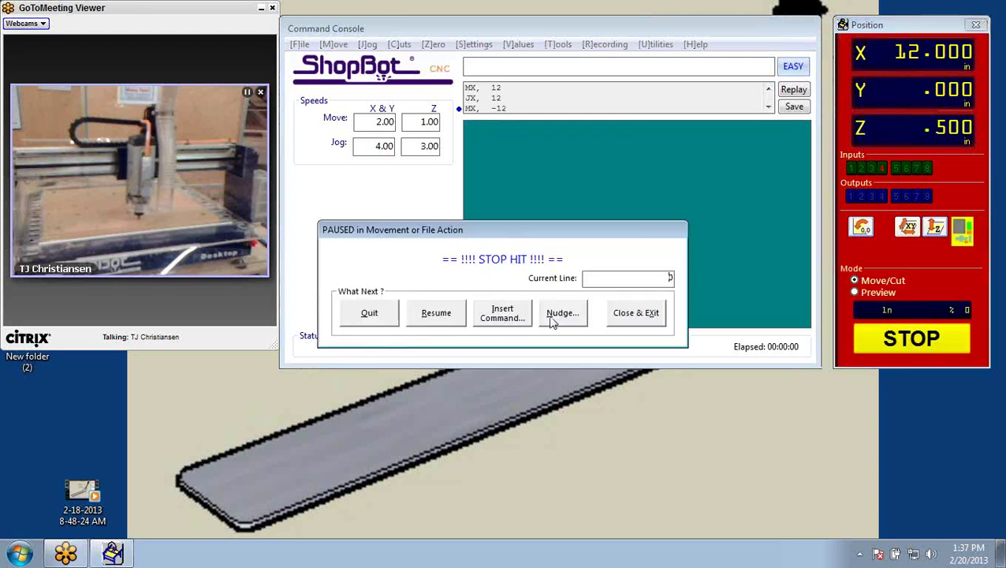
{"action": "left_click", "coordinate": [385, 317]}
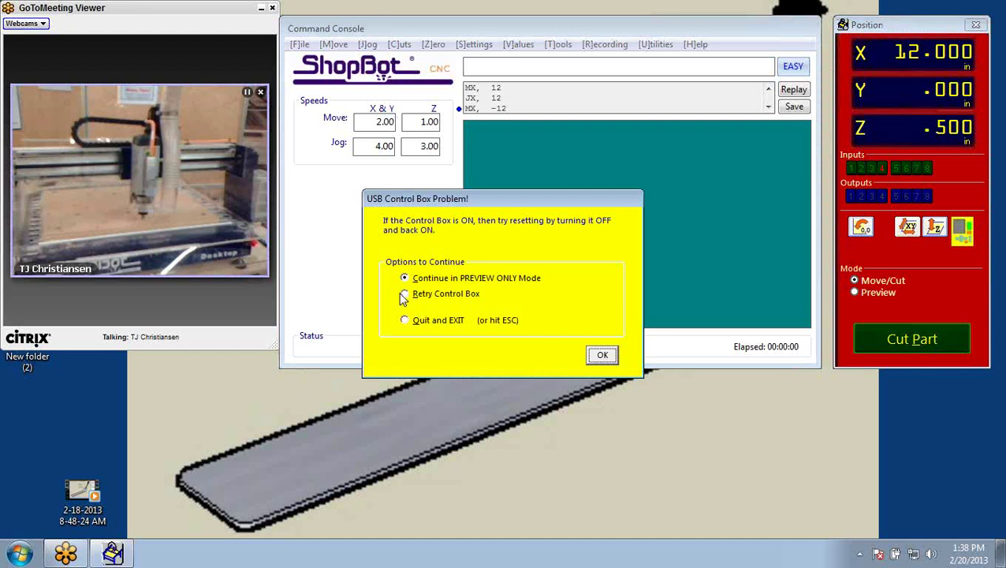
Dismiss the USB control box problem and switch from Preview back to Move/Cut mode
{"action": "left_click", "coordinate": [607, 358]}
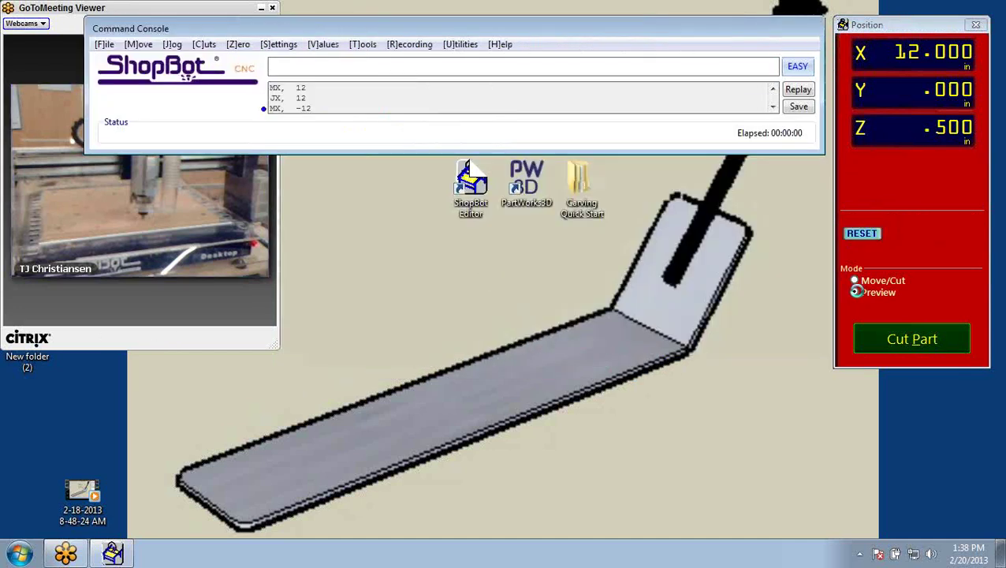
{"action": "left_click", "coordinate": [856, 292]}
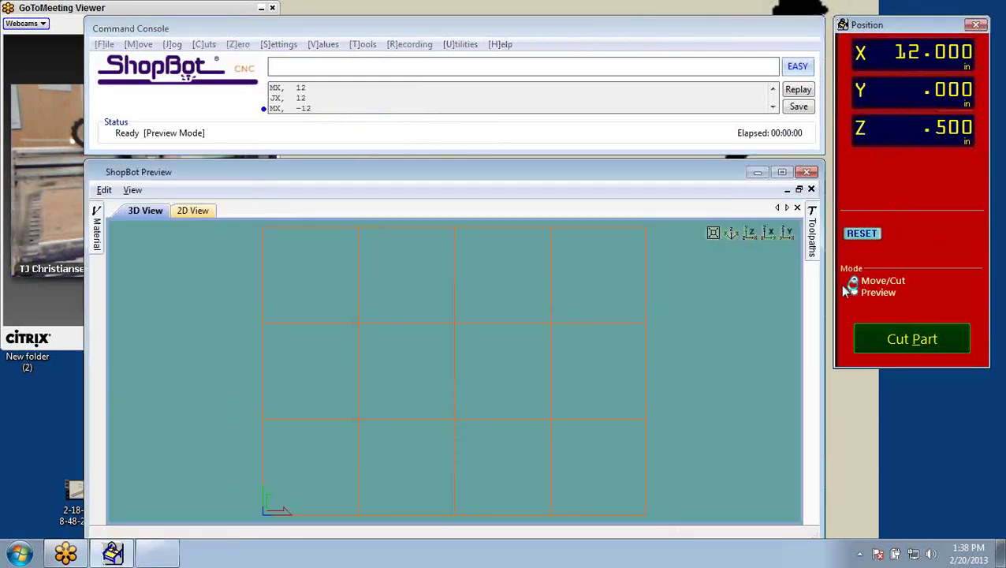
{"action": "left_click", "coordinate": [853, 280]}
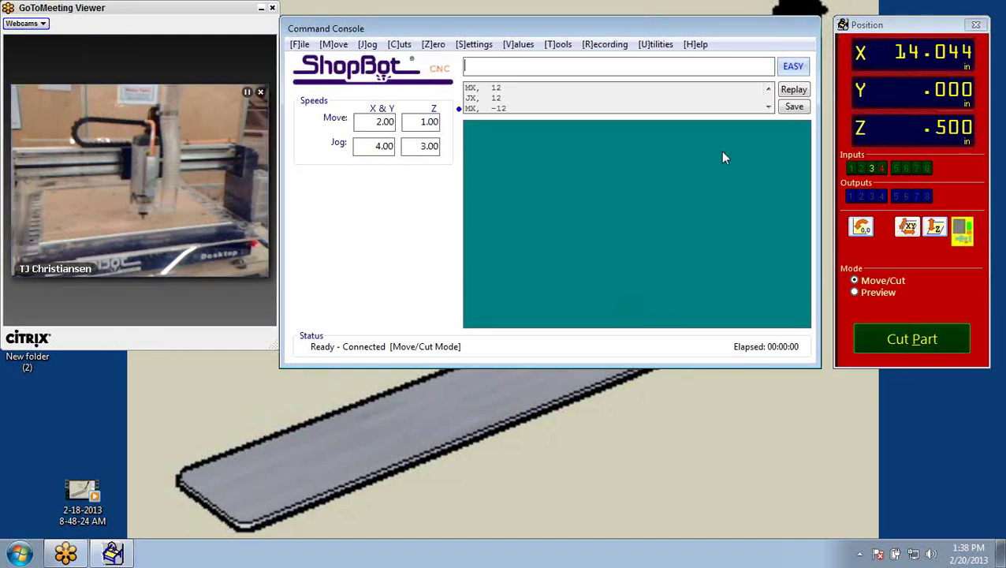
Home the X and Y axes with the C3 proximity-switch routine and acknowledge its pause message
{"action": "left_click", "coordinate": [401, 45]}
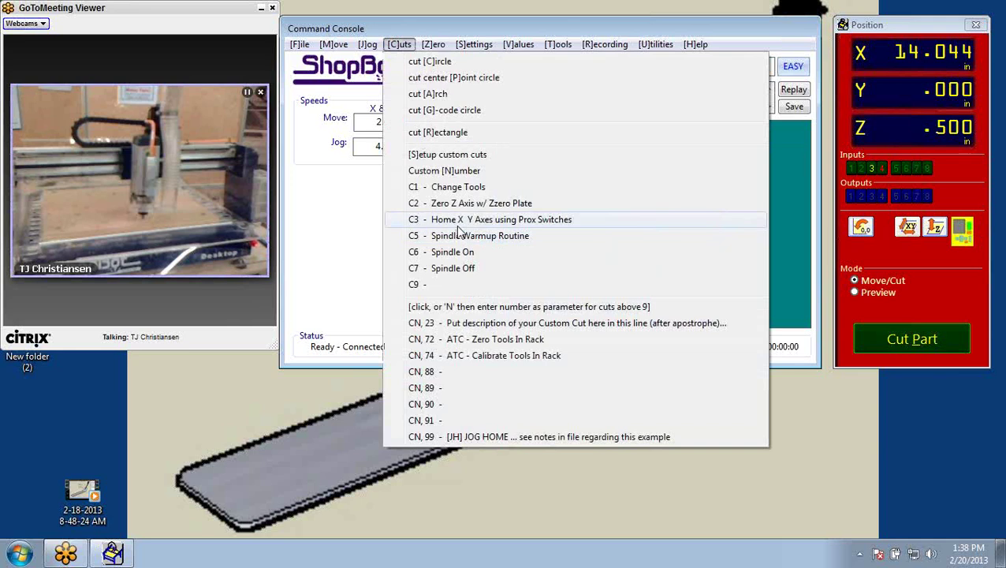
{"action": "left_click", "coordinate": [459, 223]}
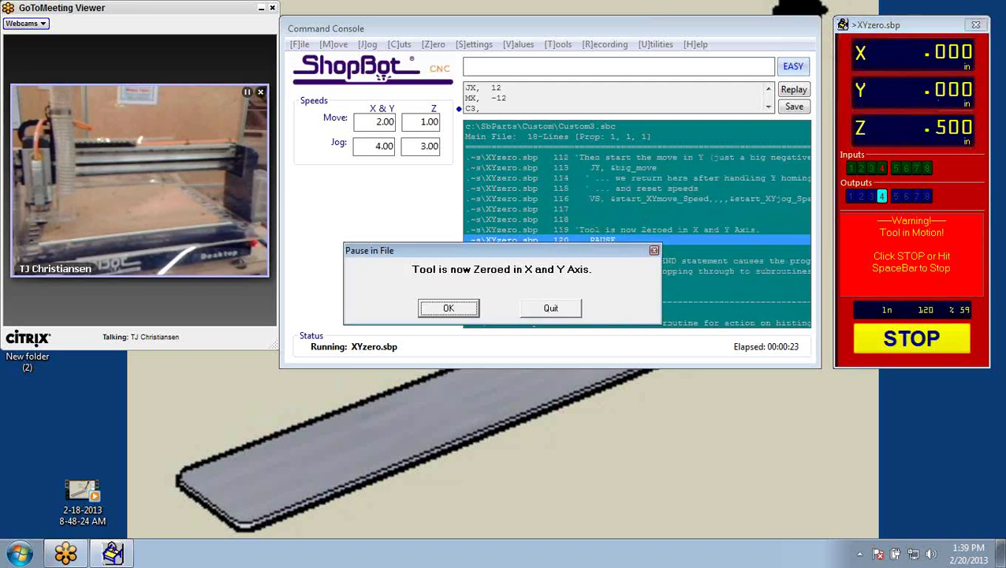
{"action": "left_click", "coordinate": [448, 308]}
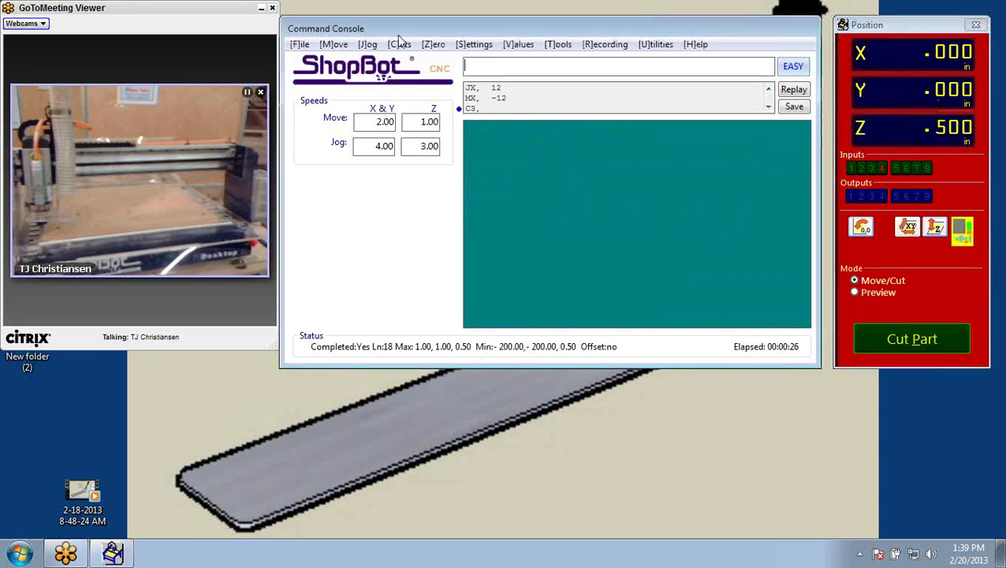
Jog X and Y together to 24,18 with the J2 command, and return with Jog Home
{"action": "left_click", "coordinate": [371, 45]}
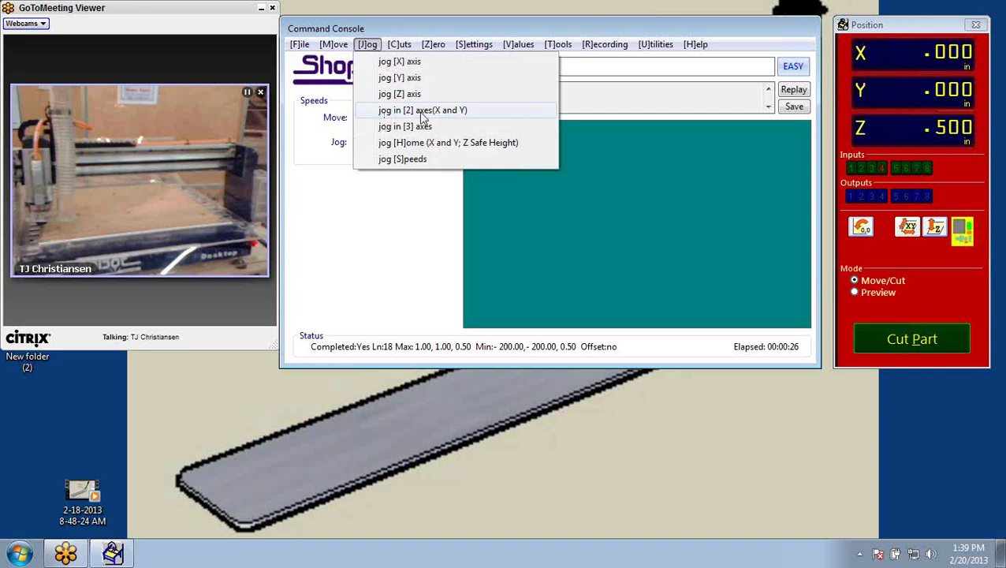
{"action": "left_click", "coordinate": [446, 113]}
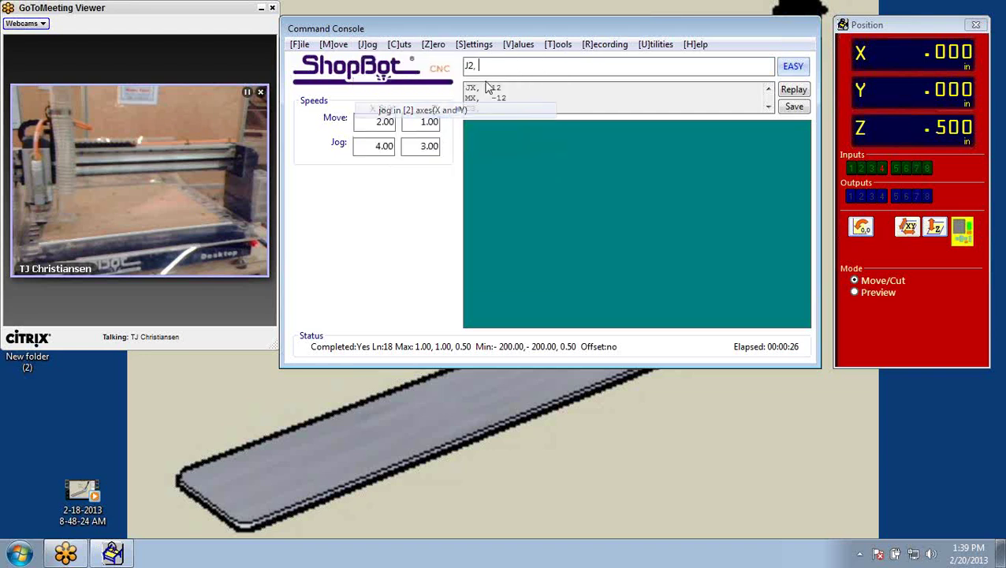
{"action": "type", "text": "24,1"}
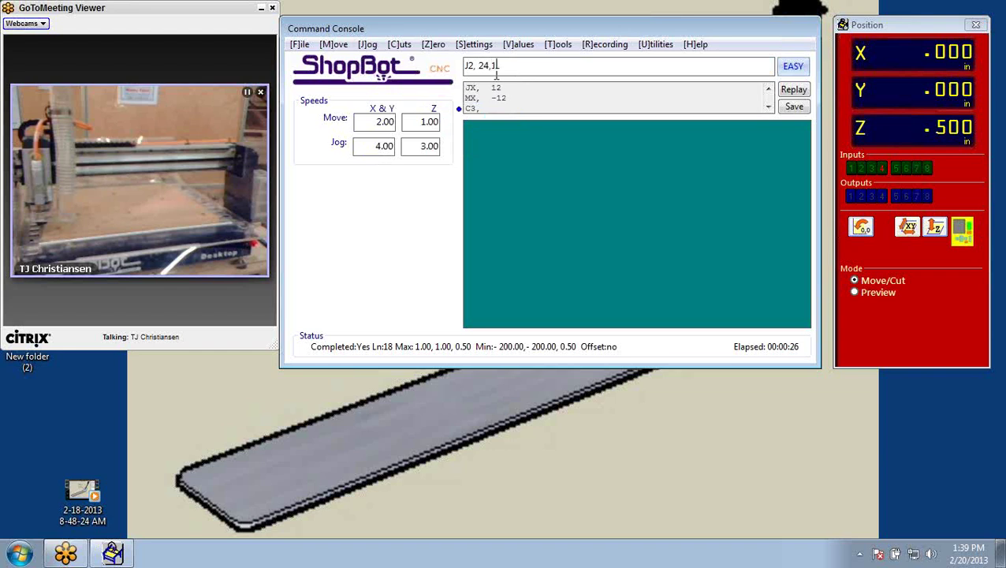
{"action": "type", "text": "8"}
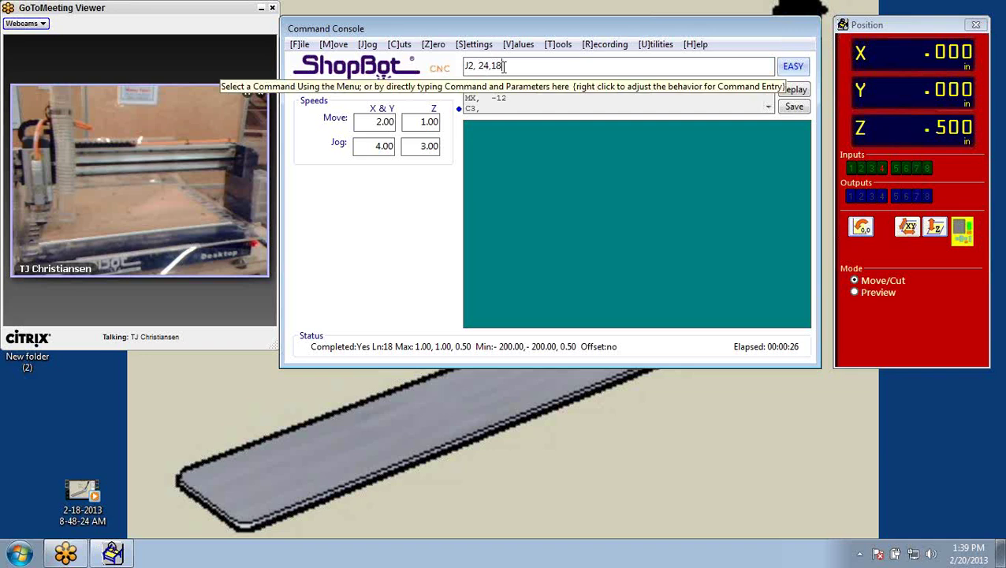
{"action": "key", "text": "Return"}
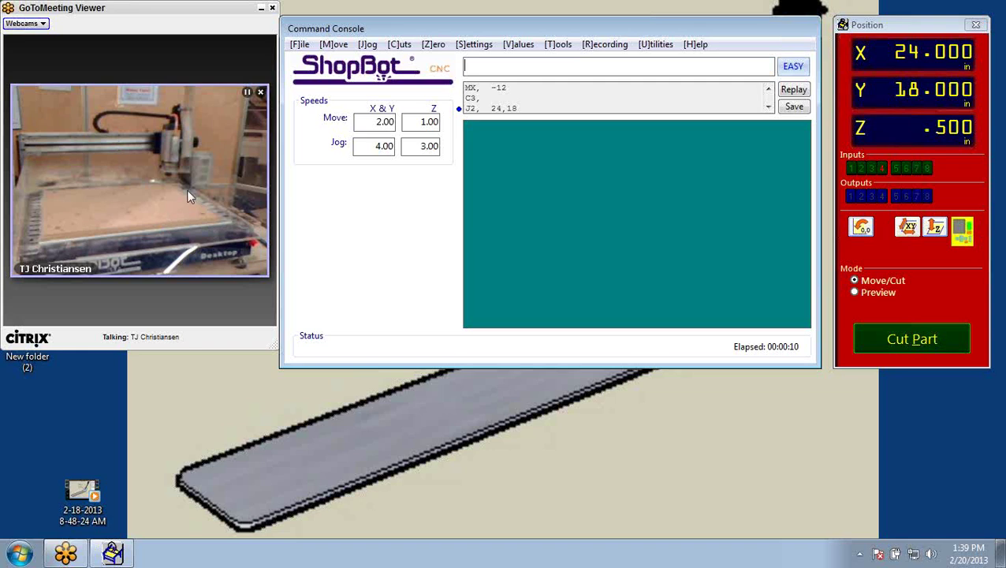
{"action": "left_click", "coordinate": [366, 45]}
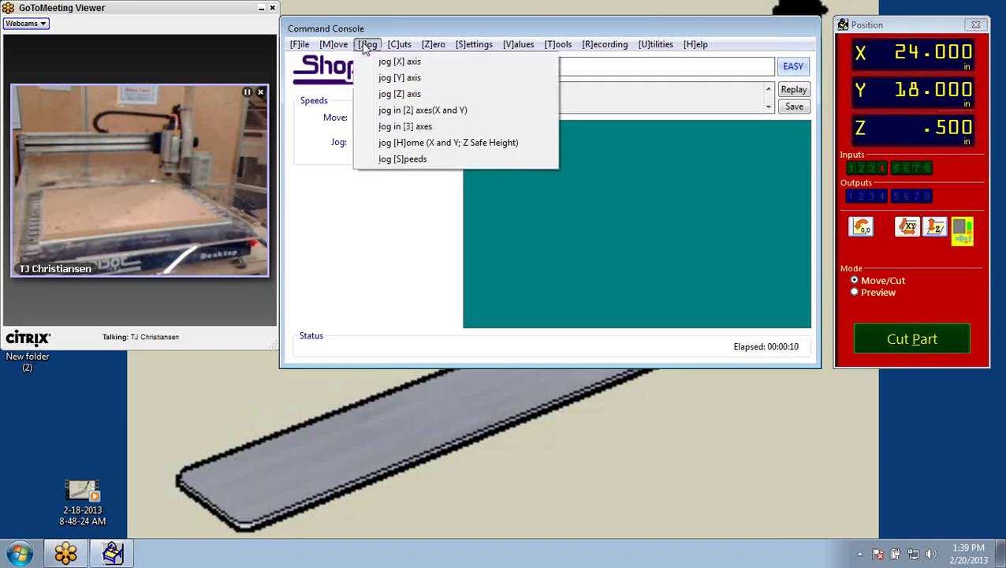
{"action": "left_click", "coordinate": [391, 143]}
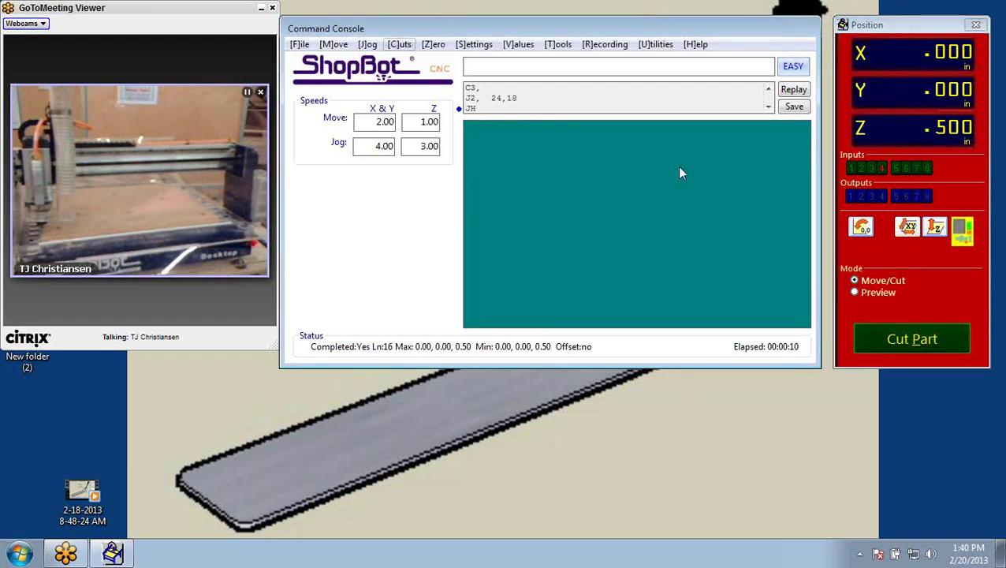
Move X and Y together to 12,12 at move speed with the M2 command
{"action": "key", "text": "m"}
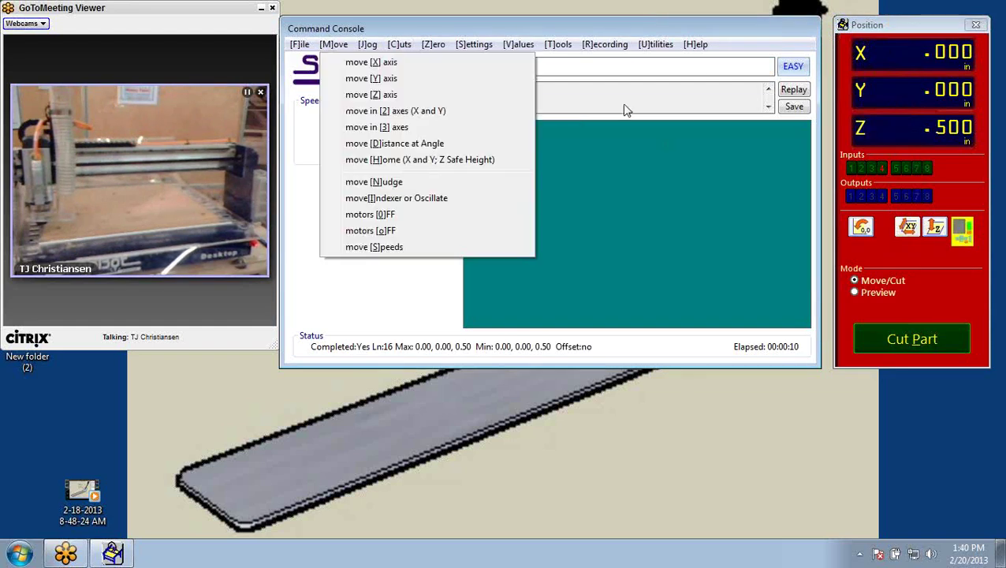
{"action": "key", "text": "2"}
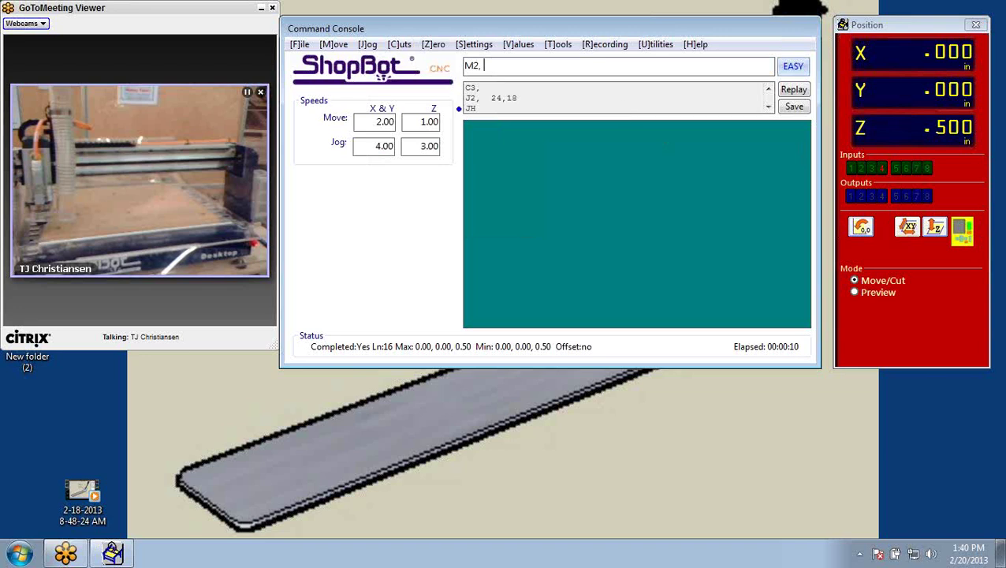
{"action": "type", "text": "12,12"}
{"action": "key", "text": "Return"}
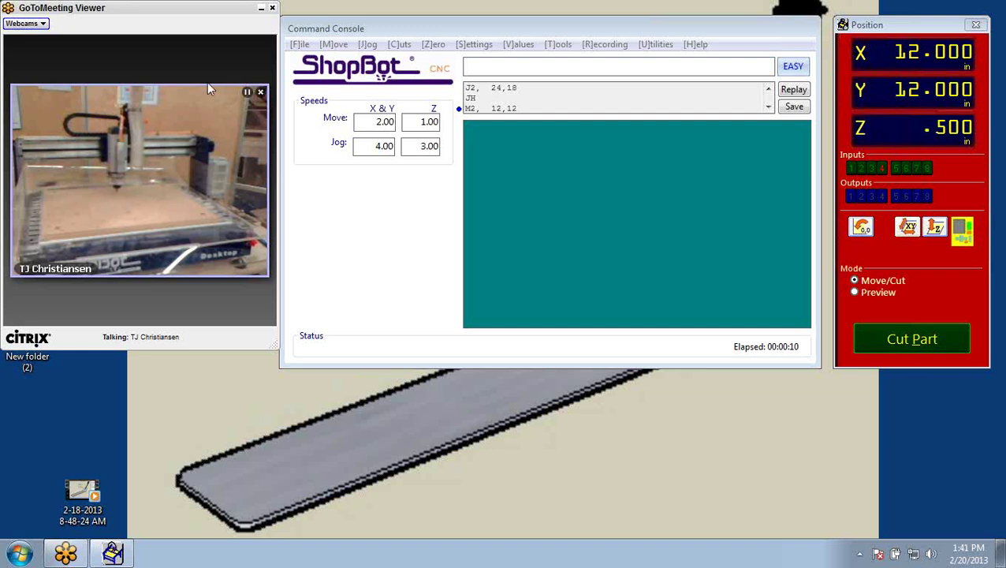
Raise the Z axis to 2 inches with the MZ command and jog X and Y home with JH
{"action": "left_click", "coordinate": [367, 47]}
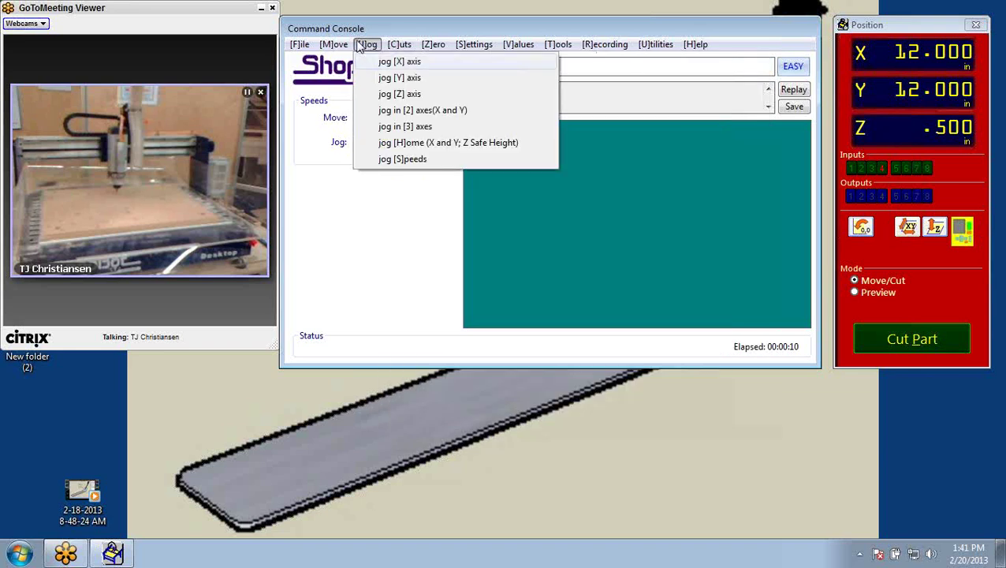
{"action": "mouse_move", "coordinate": [344, 46]}
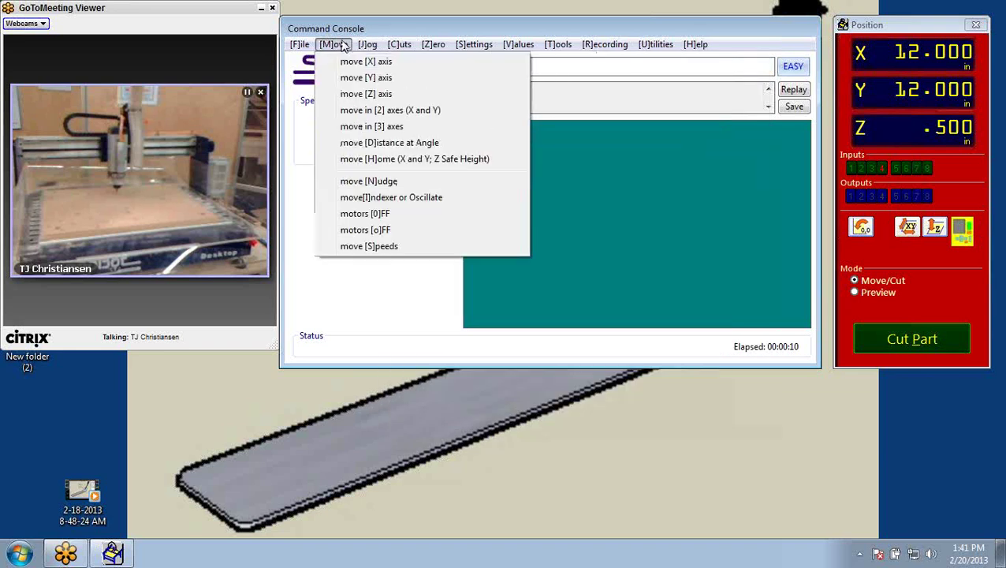
{"action": "left_click", "coordinate": [353, 95]}
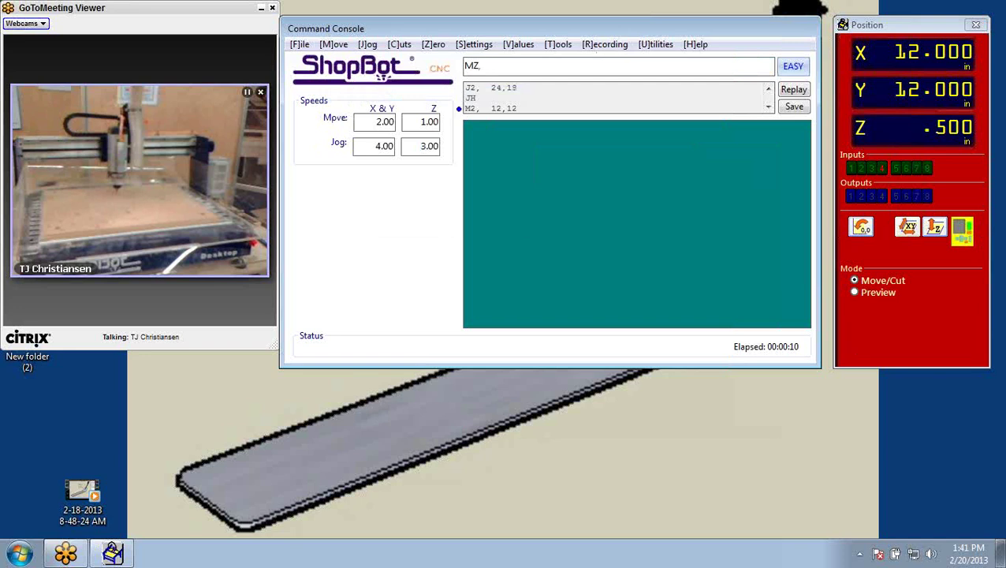
{"action": "type", "text": "2"}
{"action": "key", "text": "Return"}
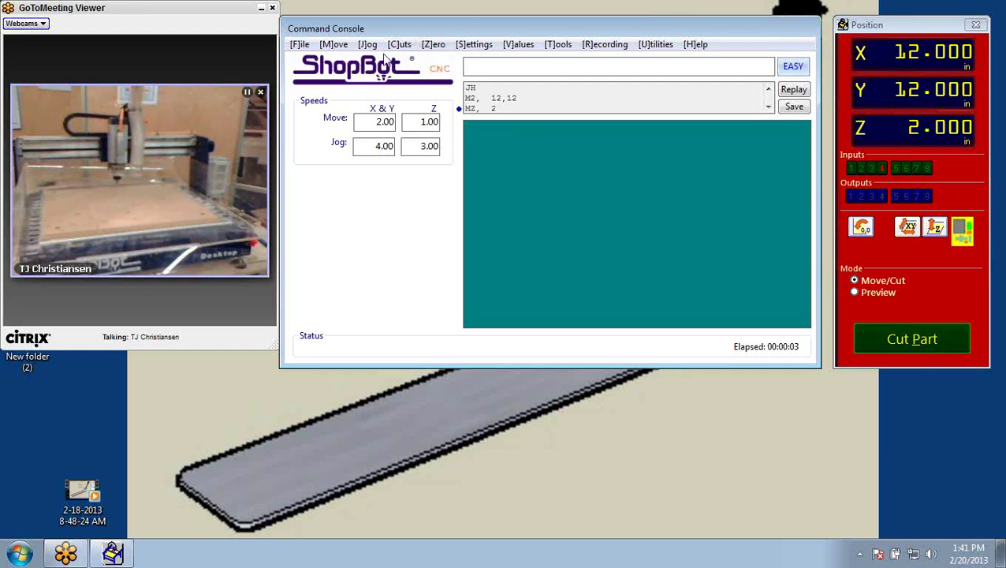
{"action": "key", "text": "j"}
{"action": "key", "text": "h"}
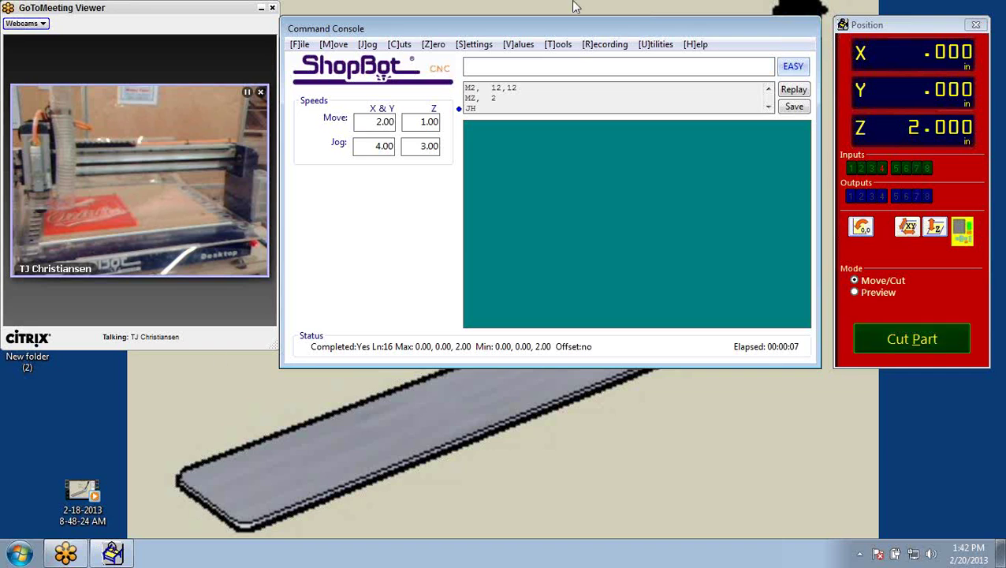
Switch to PartWorks 3.5 and create a new file with a job size of 24 by 18 inches
{"action": "left_click_drag", "start_coordinate": [593, 29], "coordinate": [598, 170]}
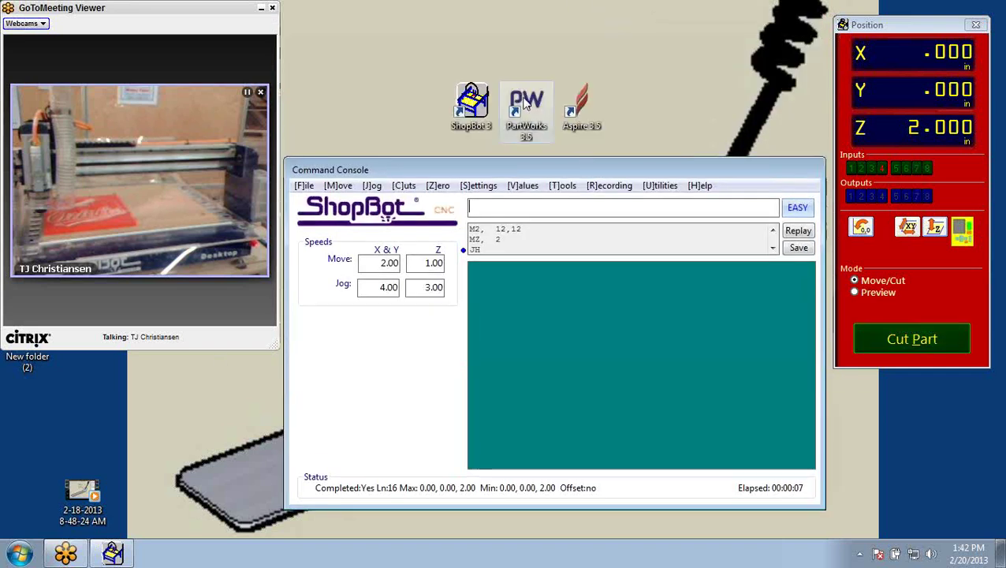
{"action": "double_click", "coordinate": [515, 127]}
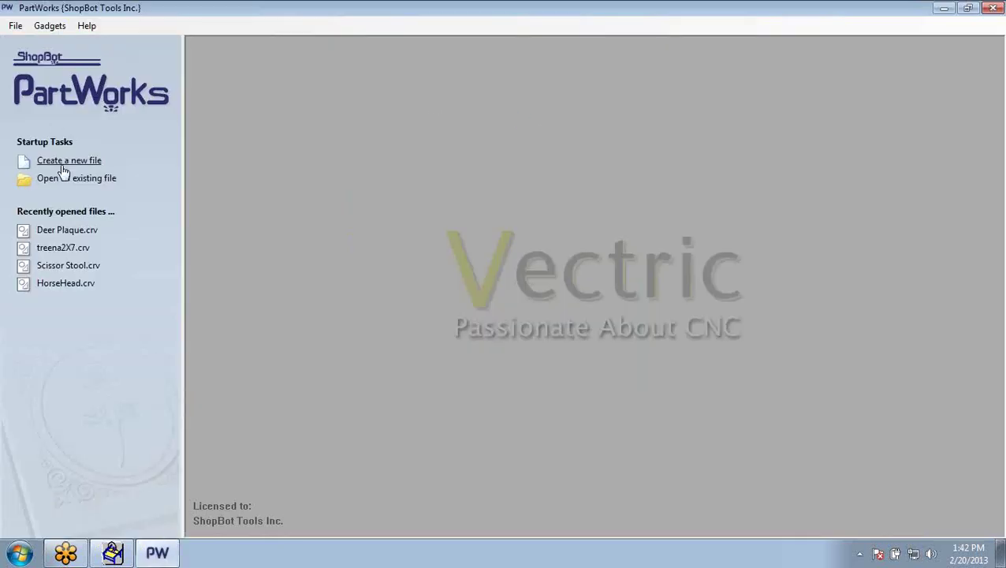
{"action": "left_click", "coordinate": [63, 162]}
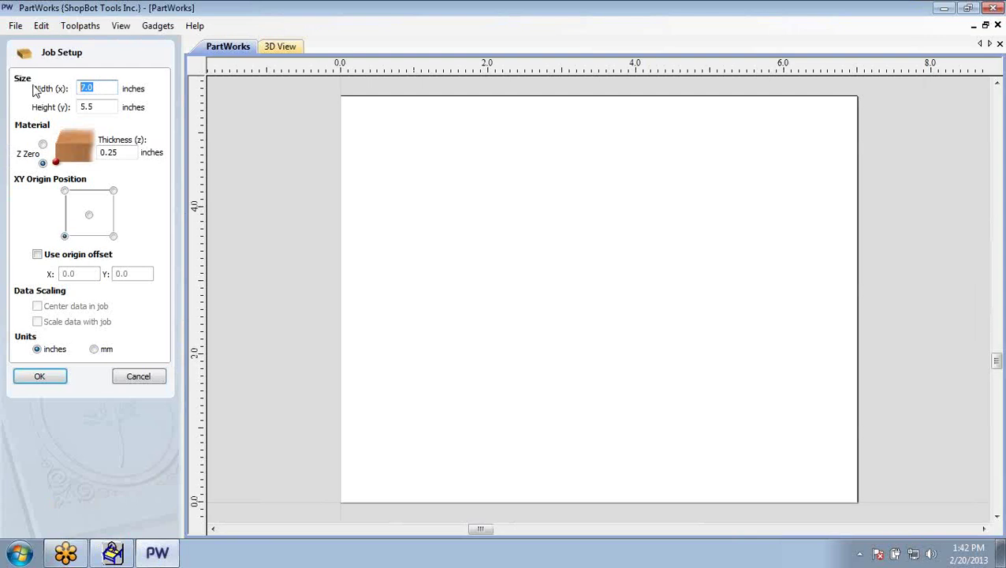
{"action": "type", "text": "24"}
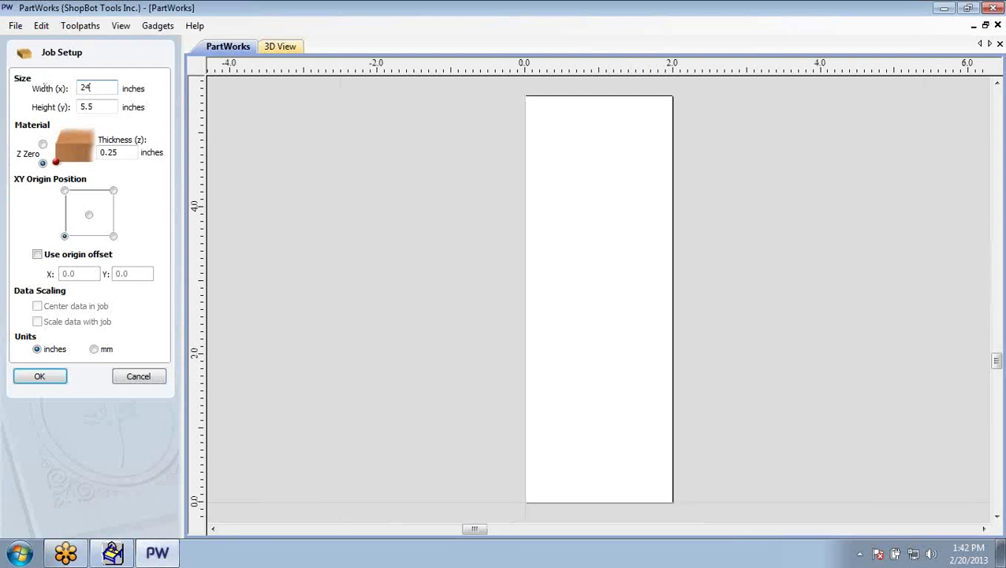
{"action": "key", "text": "Tab"}
{"action": "type", "text": "18"}
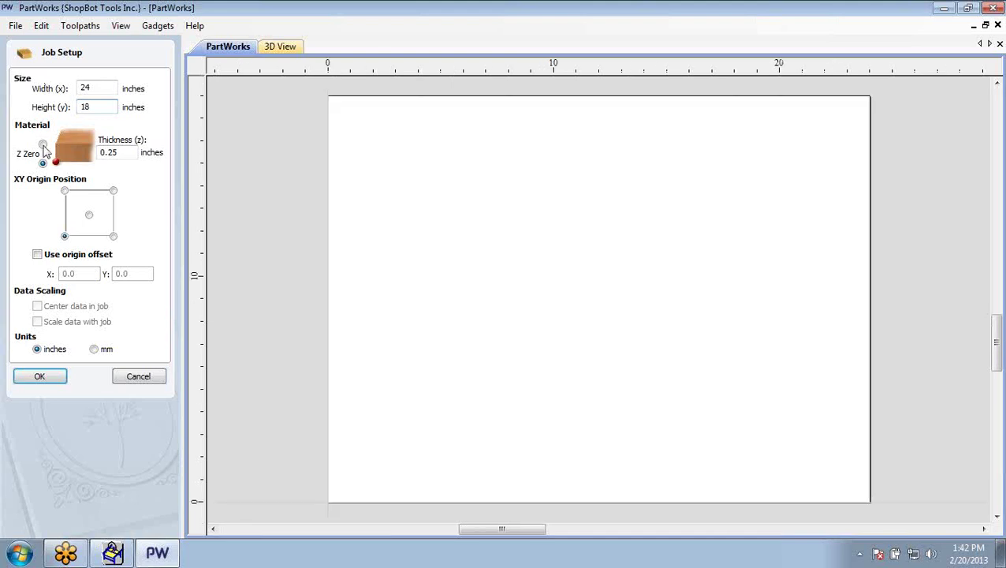
{"action": "left_click", "coordinate": [40, 376]}
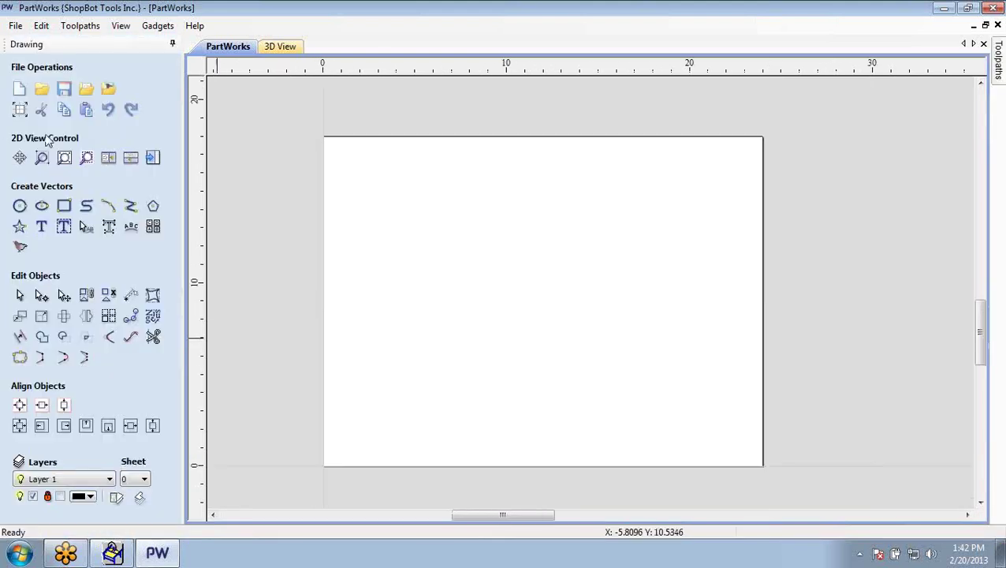
Draw a square-cornered rectangle about 5.86 by 5.86 inches near the lower-left corner of the material
{"action": "left_click", "coordinate": [73, 211]}
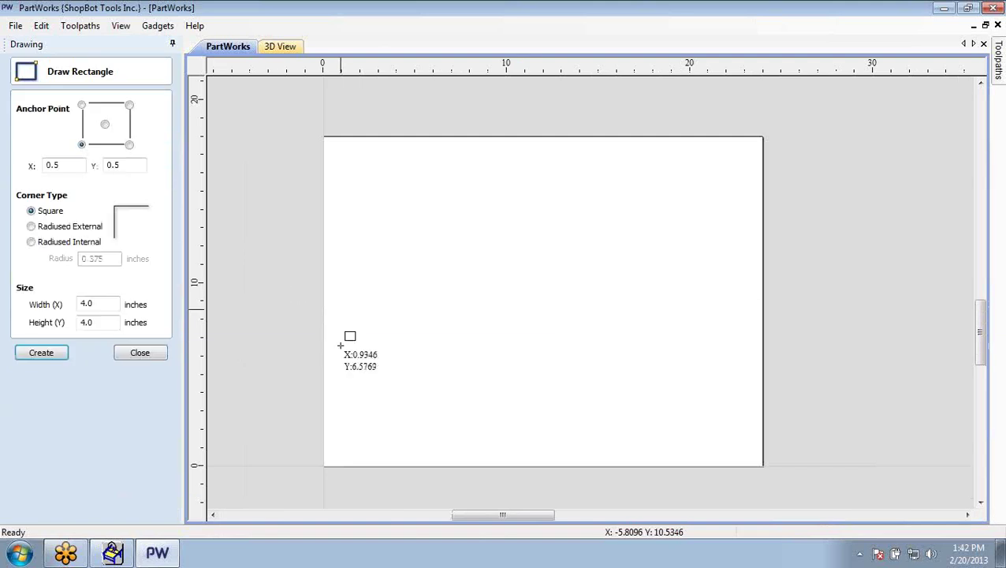
{"action": "mouse_move", "coordinate": [339, 347]}
{"action": "left_mouse_down"}
{"action": "mouse_move", "coordinate": [389, 432]}
{"action": "mouse_move", "coordinate": [447, 455]}
{"action": "left_mouse_up"}
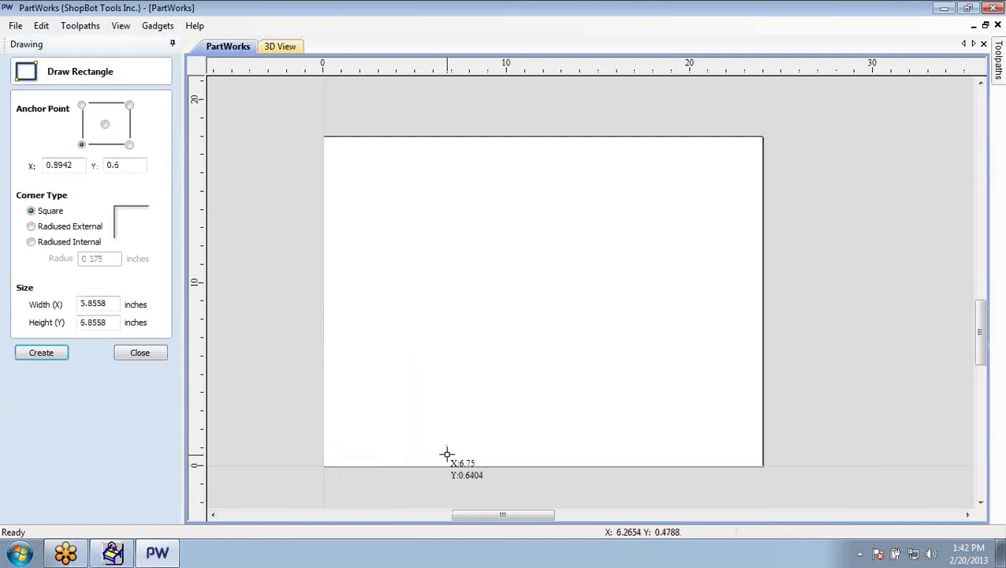
{"action": "key", "text": "Escape"}
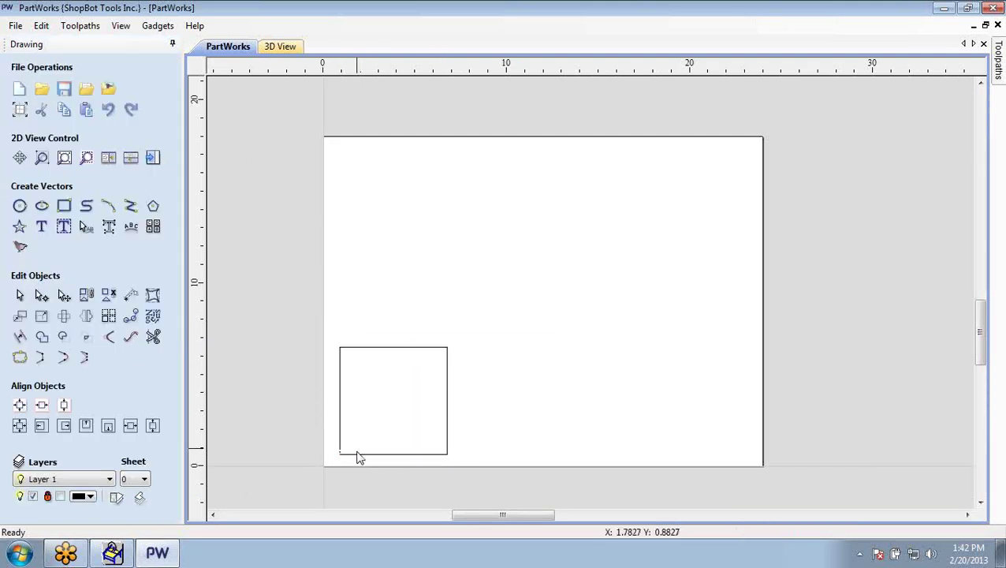
Nudge the square down and left until it sits against the material's lower-left corner at the XY origin
{"action": "key", "text": "Down"}
{"action": "key", "text": "Down"}
{"action": "key", "text": "Left"}
{"action": "key", "text": "Left"}
{"action": "key", "text": "Left"}
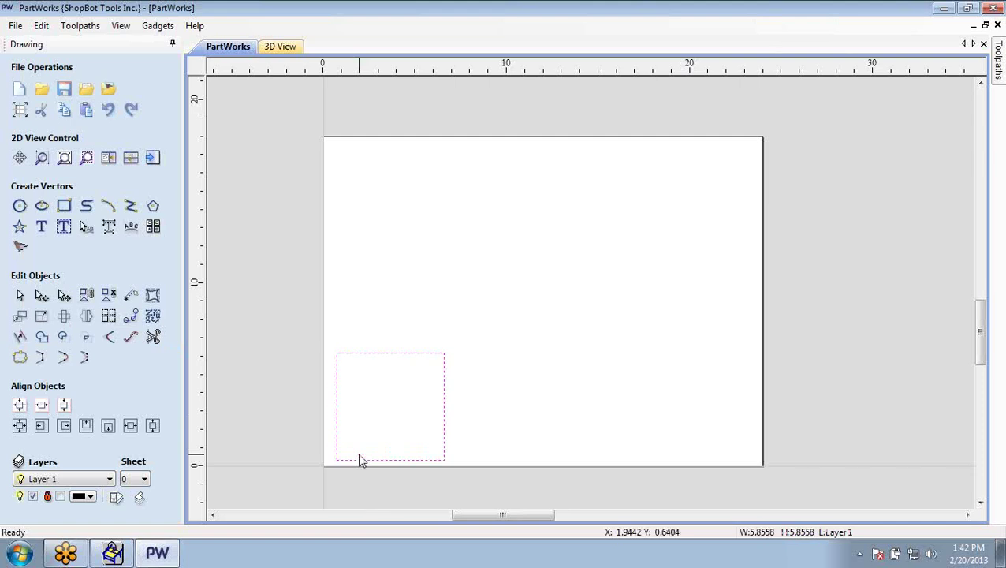
{"action": "key", "text": "Down"}
{"action": "key", "text": "Down"}
{"action": "key", "text": "Left"}
{"action": "key", "text": "Left"}
{"action": "key", "text": "Left"}
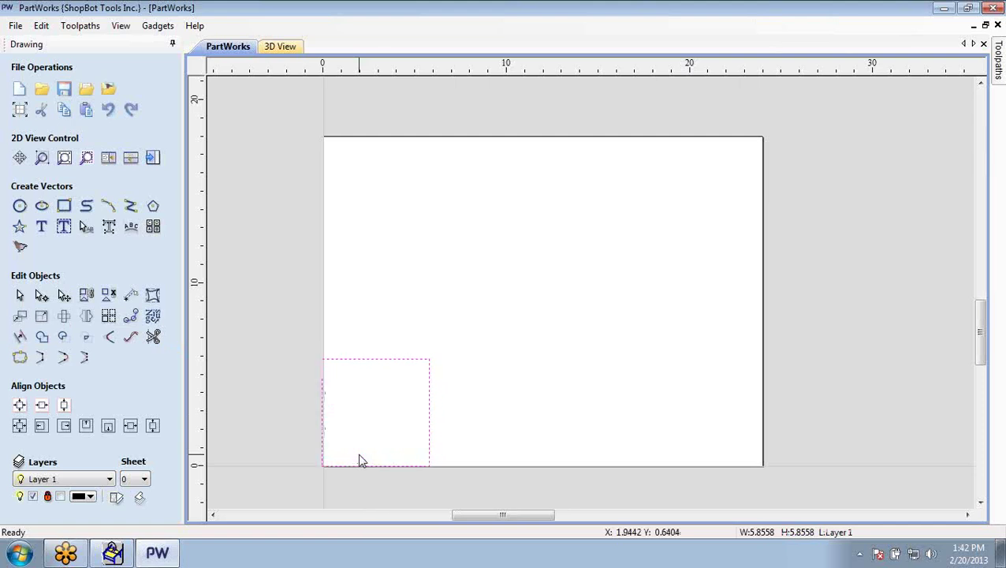
{"action": "key", "text": "Right"}
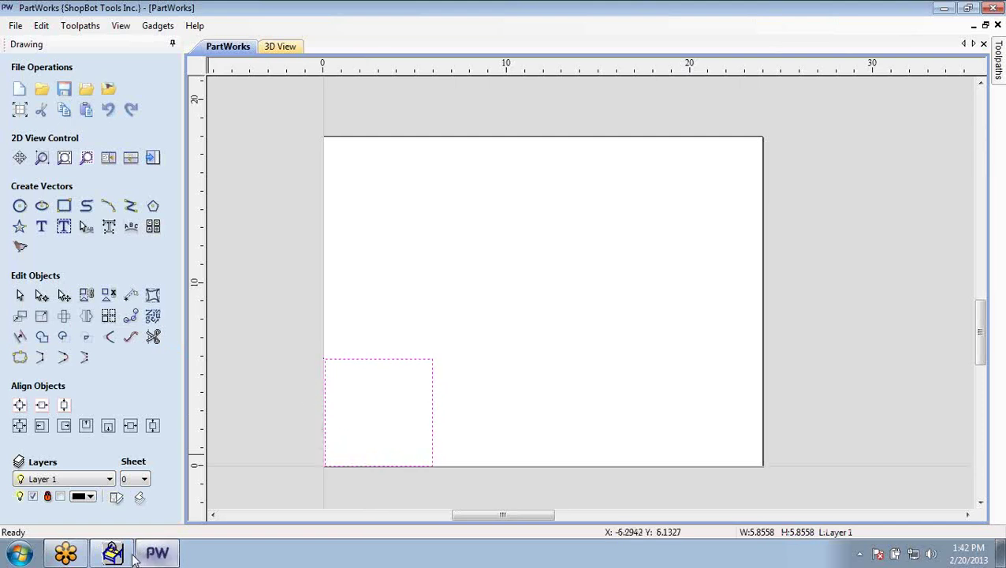
Examine the square's corner at the XY origin, and enlarge the webcam viewer to compare it with the machine
{"action": "left_click", "coordinate": [614, 262]}
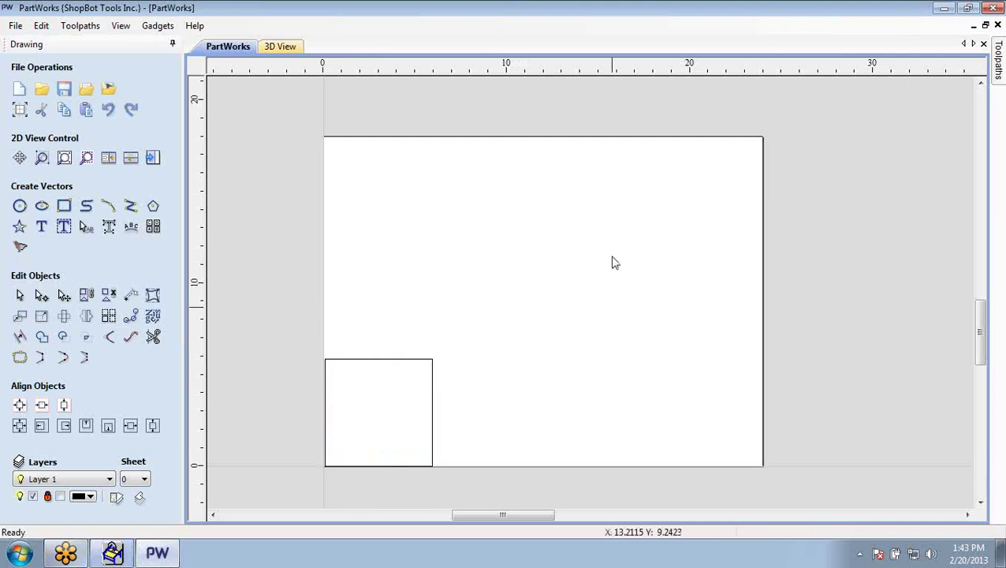
{"action": "scroll", "coordinate": [328, 416], "scroll_direction": "up", "scroll_amount": 2}
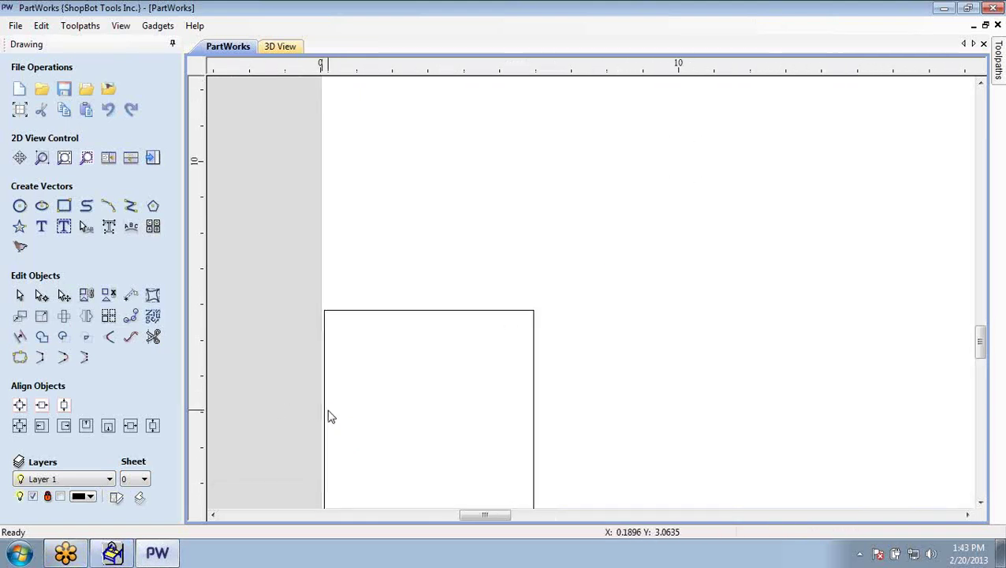
{"action": "middle_click_drag", "start_coordinate": [318, 504], "coordinate": [339, 378]}
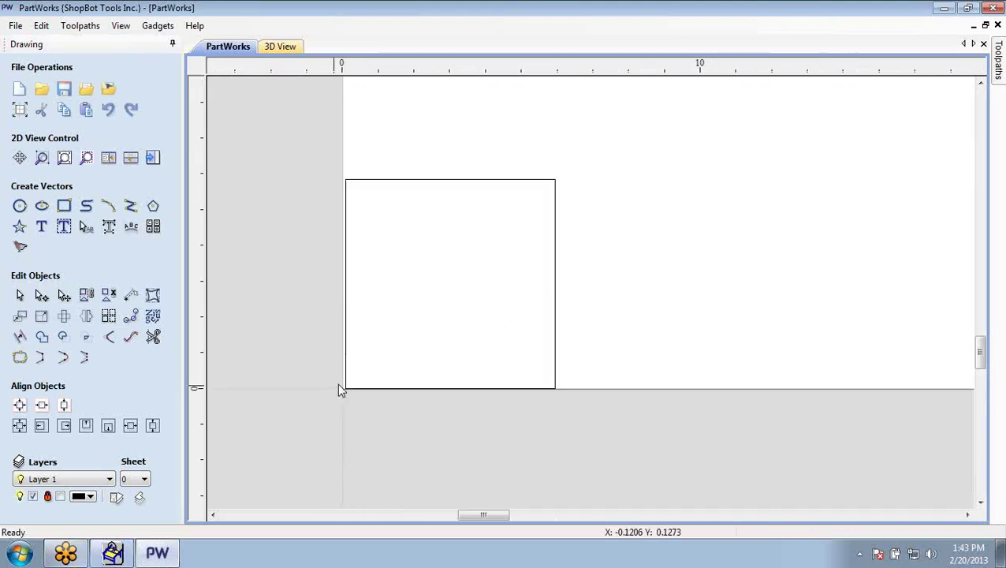
{"action": "left_click", "coordinate": [944, 9]}
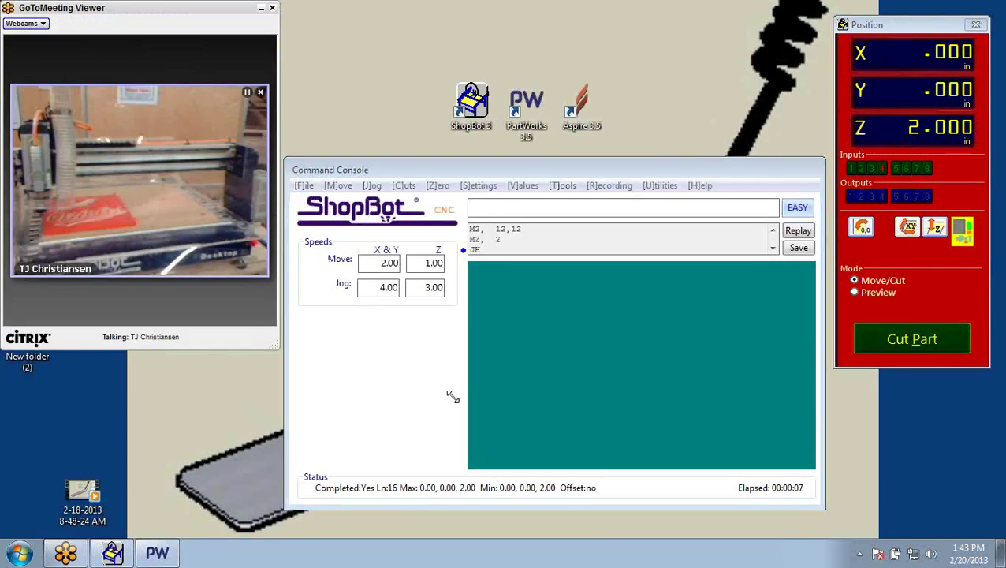
{"action": "left_click_drag", "start_coordinate": [453, 397], "coordinate": [625, 449]}
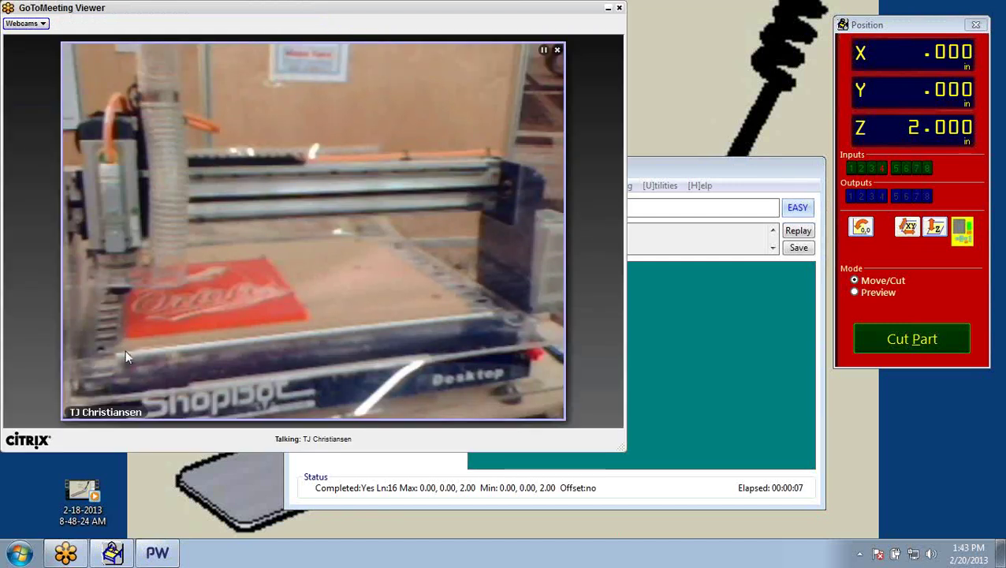
Switch back to PartWorks and examine the square's lower-right corner along the material's bottom edge
{"action": "left_click", "coordinate": [157, 553]}
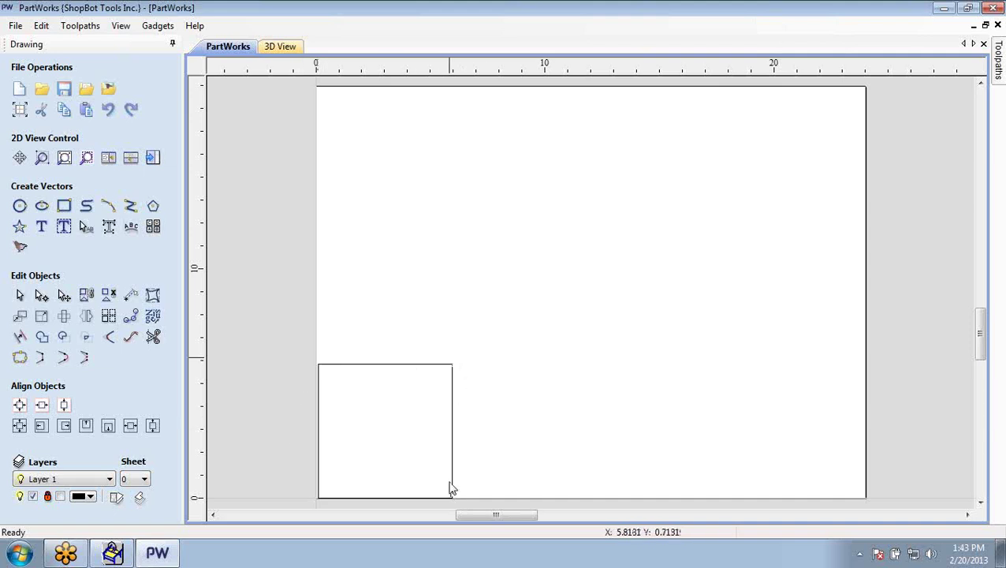
{"action": "scroll", "coordinate": [437, 418], "scroll_direction": "up", "scroll_amount": 4}
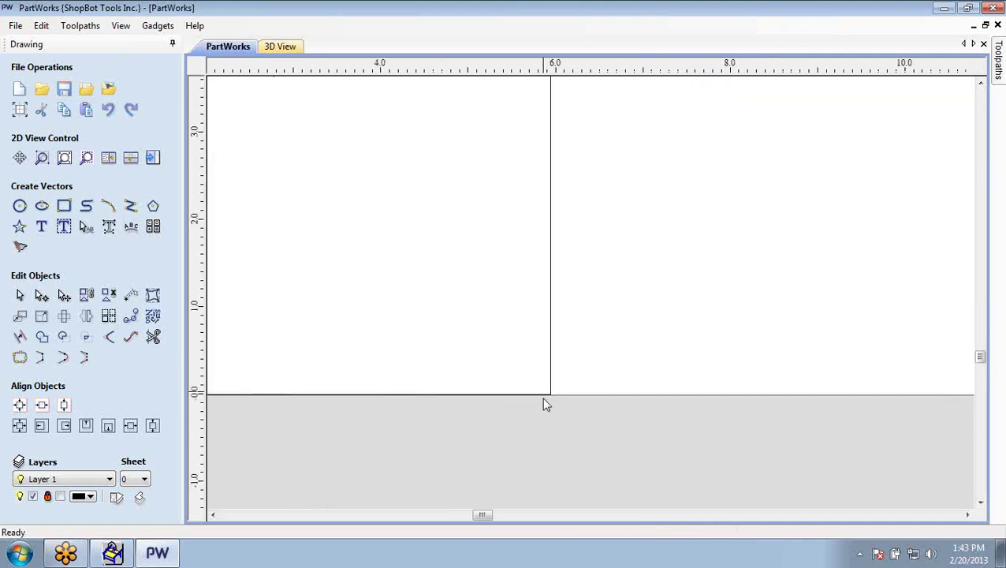
{"action": "scroll", "coordinate": [479, 397], "scroll_direction": "down", "scroll_amount": 4}
{"action": "left_click", "coordinate": [511, 384]}
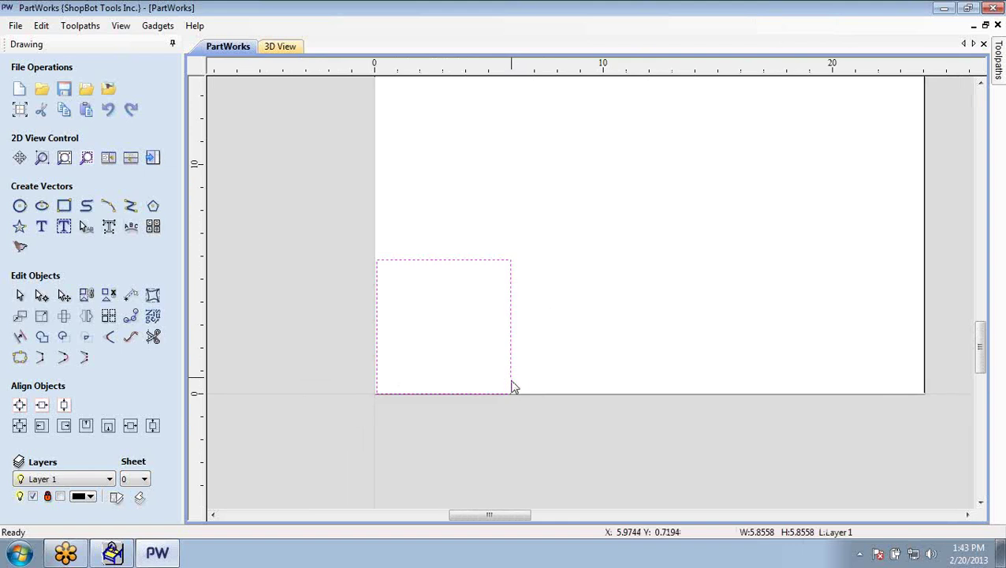
{"action": "left_click", "coordinate": [325, 418]}
{"action": "scroll", "coordinate": [524, 356], "scroll_direction": "down", "scroll_amount": 3}
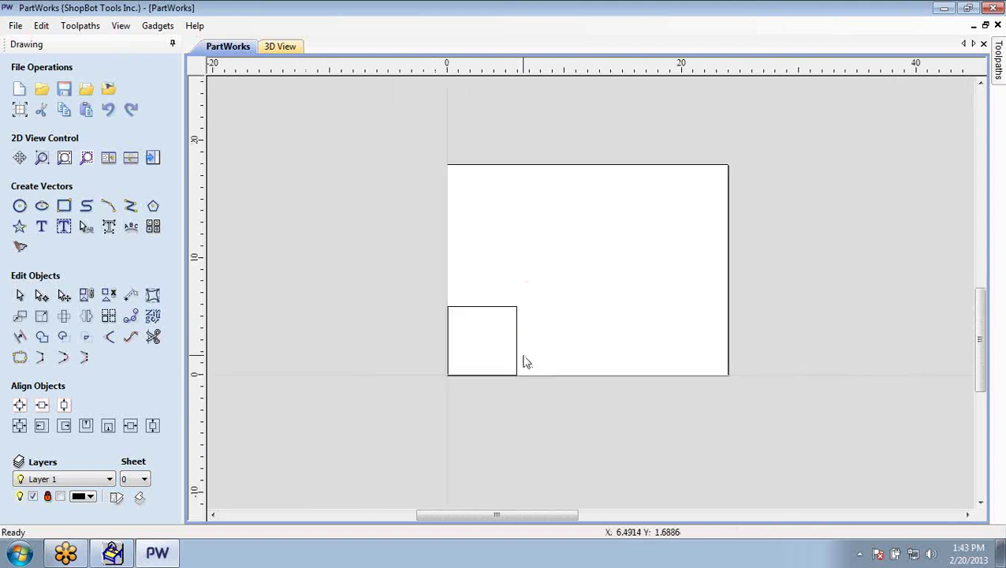
Move the square to the middle of the material, and bring up the ShopBot console and webcam viewer
{"action": "middle_click_drag", "start_coordinate": [519, 362], "coordinate": [485, 384]}
{"action": "double_click", "coordinate": [485, 385]}
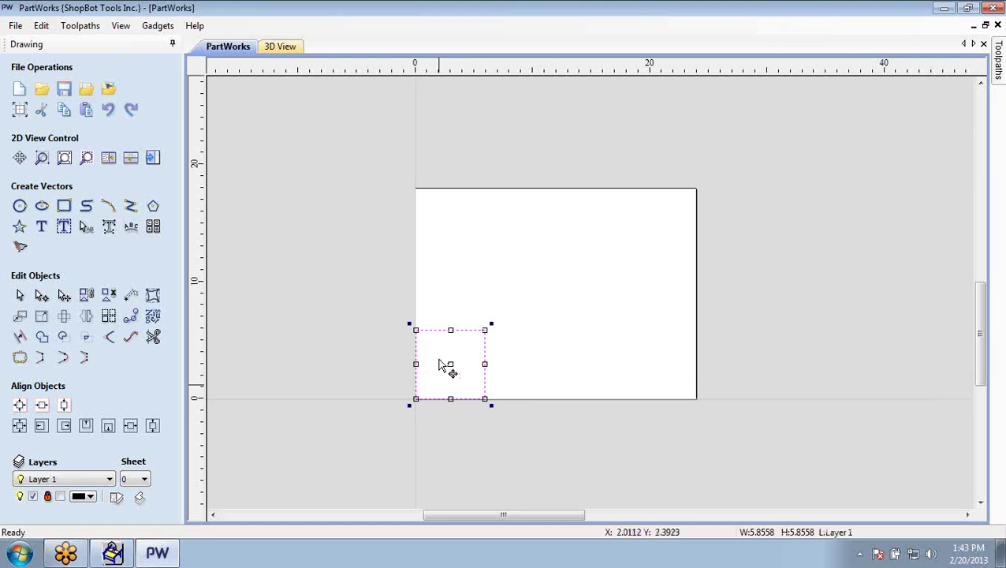
{"action": "left_click_drag", "start_coordinate": [452, 363], "coordinate": [529, 300]}
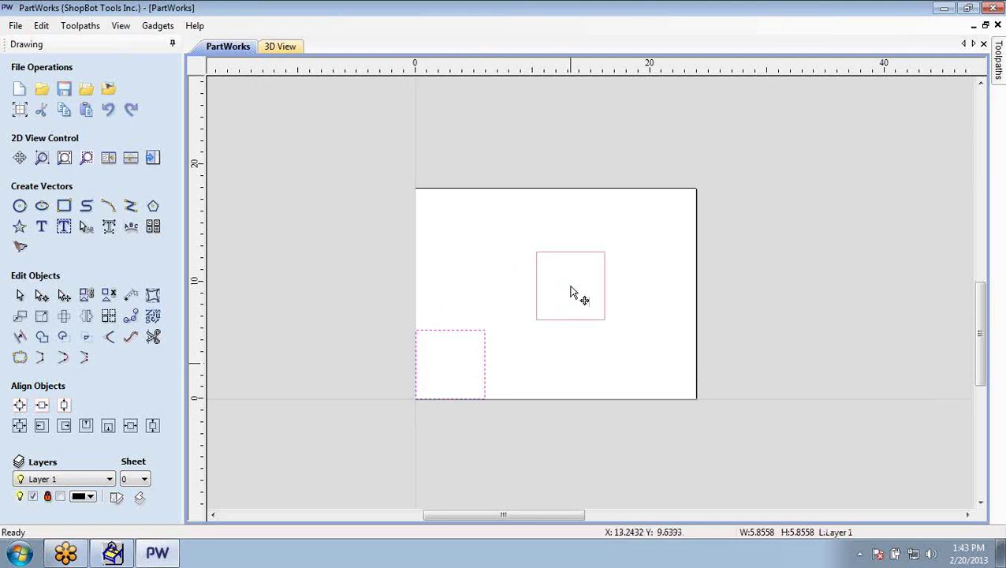
{"action": "key", "text": "Delete"}
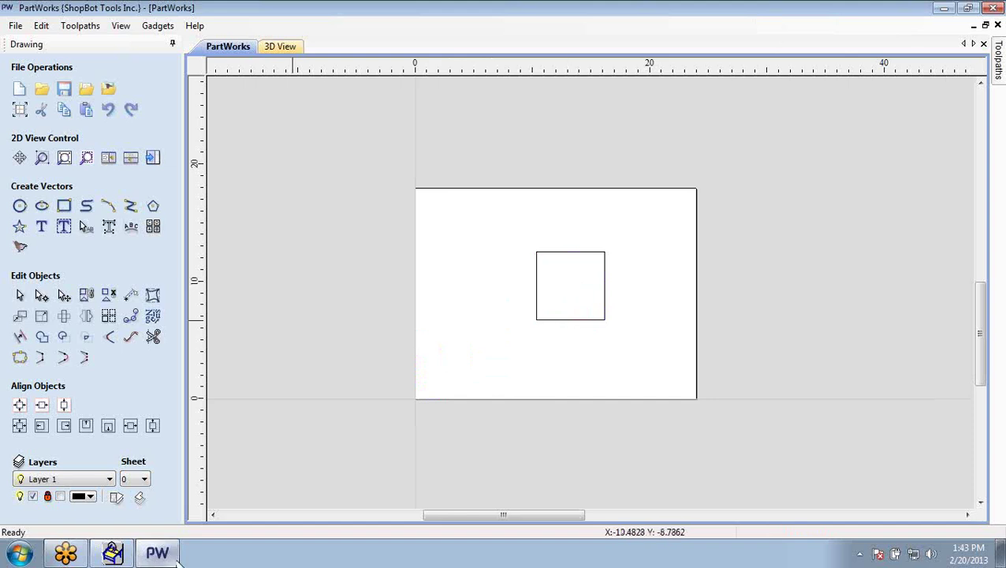
{"action": "left_click", "coordinate": [116, 554]}
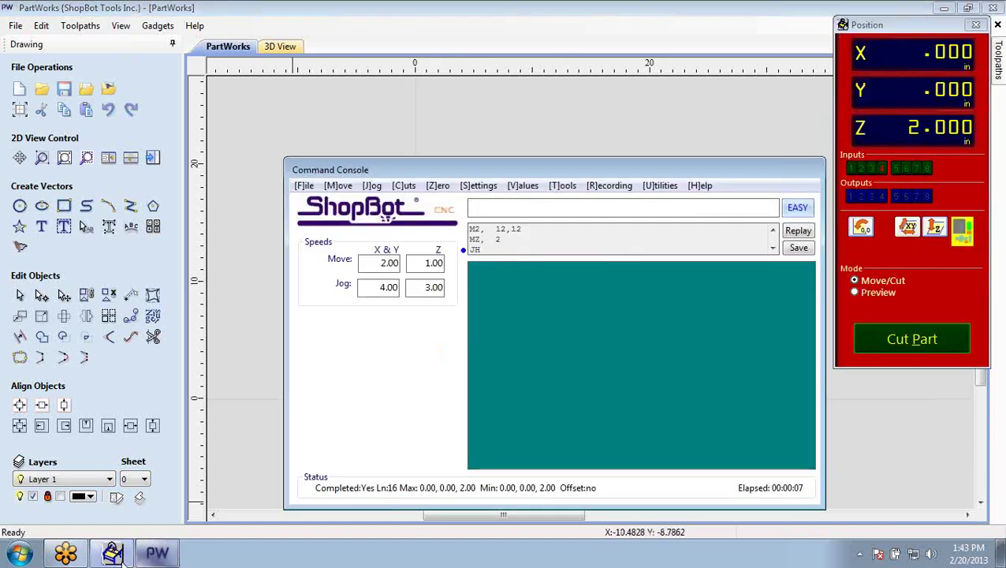
{"action": "left_click", "coordinate": [80, 559]}
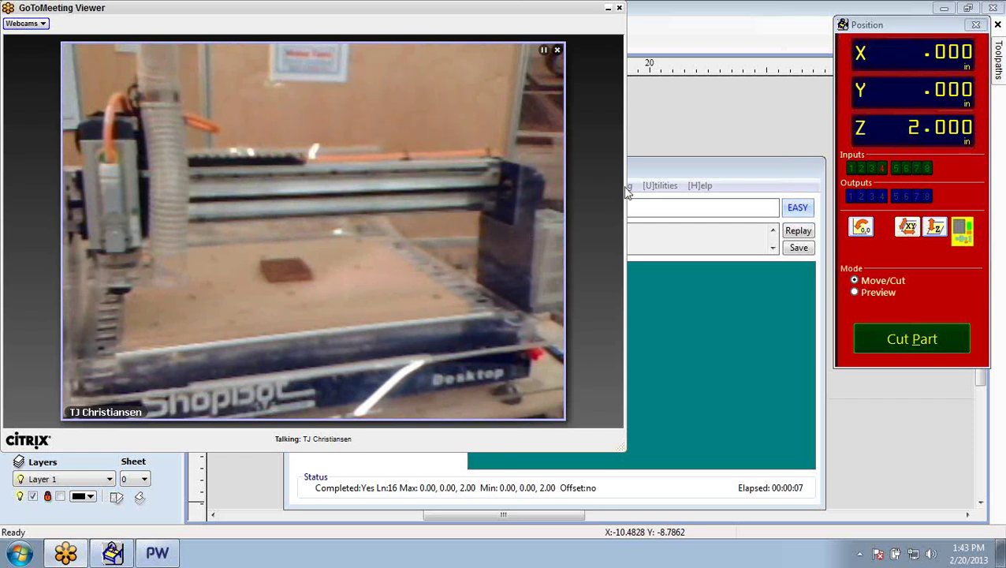
Return to PartWorks and move the square back to the material's lower-left corner
{"action": "left_click", "coordinate": [692, 149]}
{"action": "left_click", "coordinate": [563, 321]}
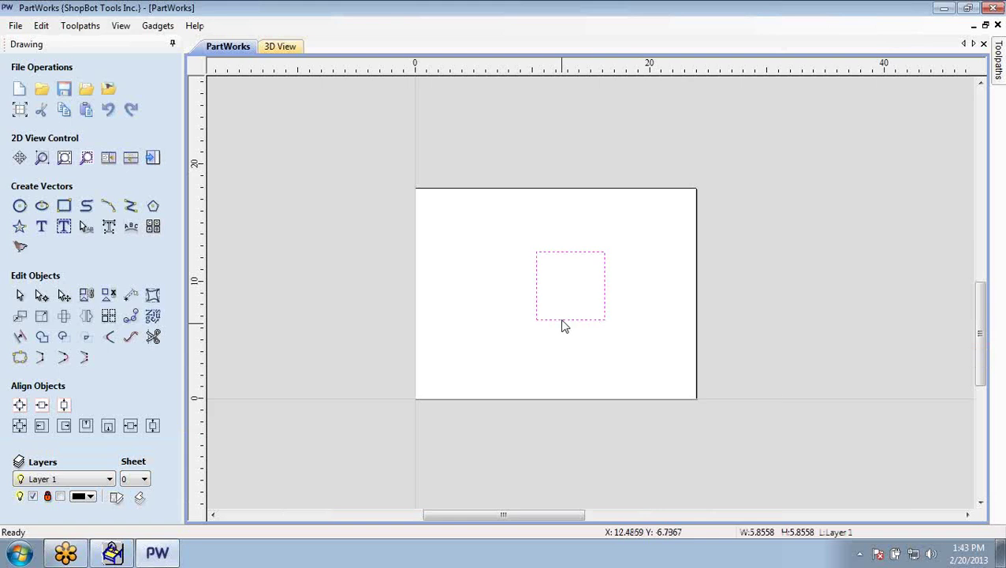
{"action": "left_click_drag", "start_coordinate": [570, 284], "coordinate": [451, 366]}
{"action": "left_click", "coordinate": [477, 292]}
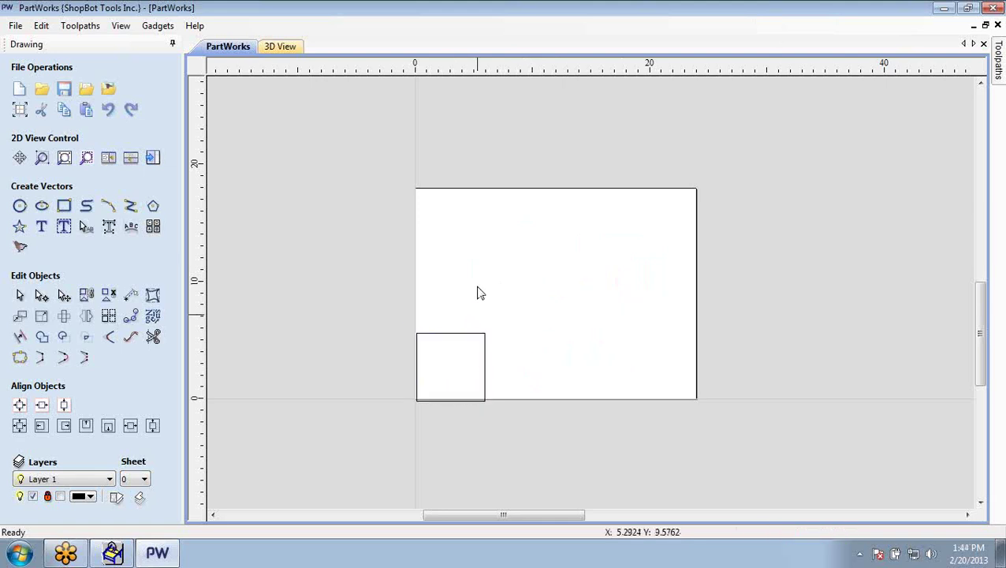
Minimize PartWorks, shrink the webcam viewer and arrange it beside the ShopBot Command Console
{"action": "left_click", "coordinate": [945, 12]}
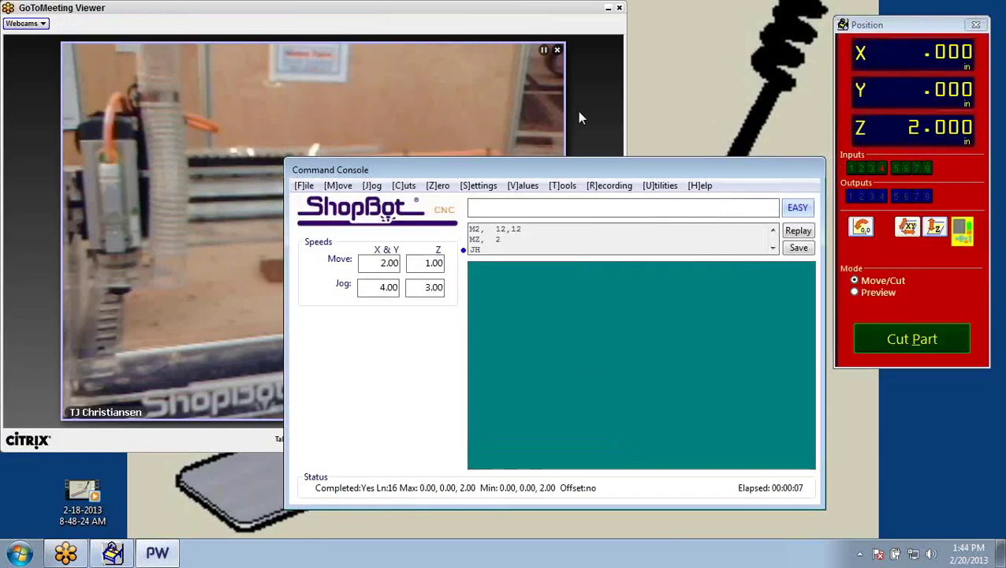
{"action": "left_click", "coordinate": [579, 117]}
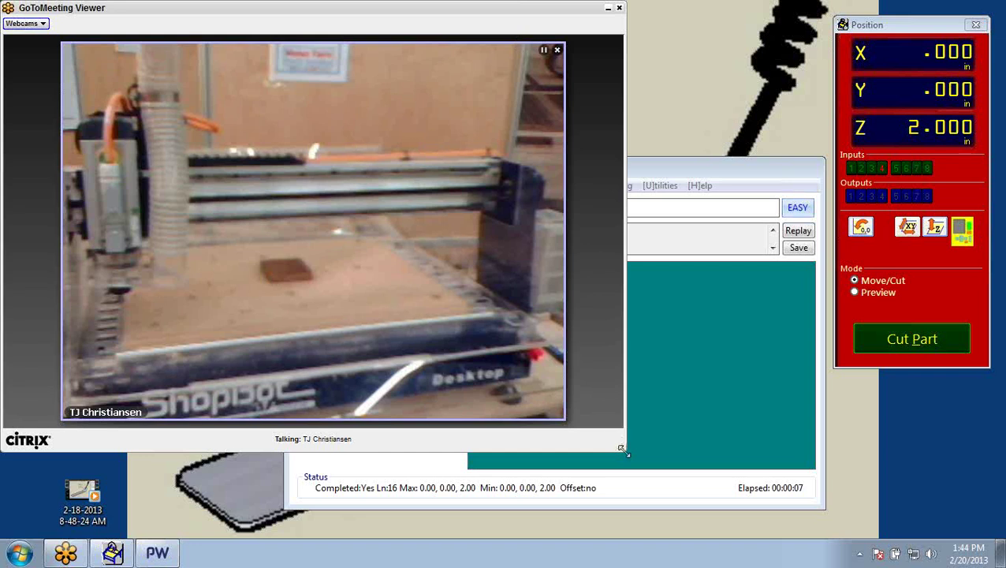
{"action": "left_click_drag", "start_coordinate": [621, 448], "coordinate": [372, 304]}
{"action": "left_click_drag", "start_coordinate": [479, 169], "coordinate": [528, 112]}
{"action": "left_click", "coordinate": [195, 14]}
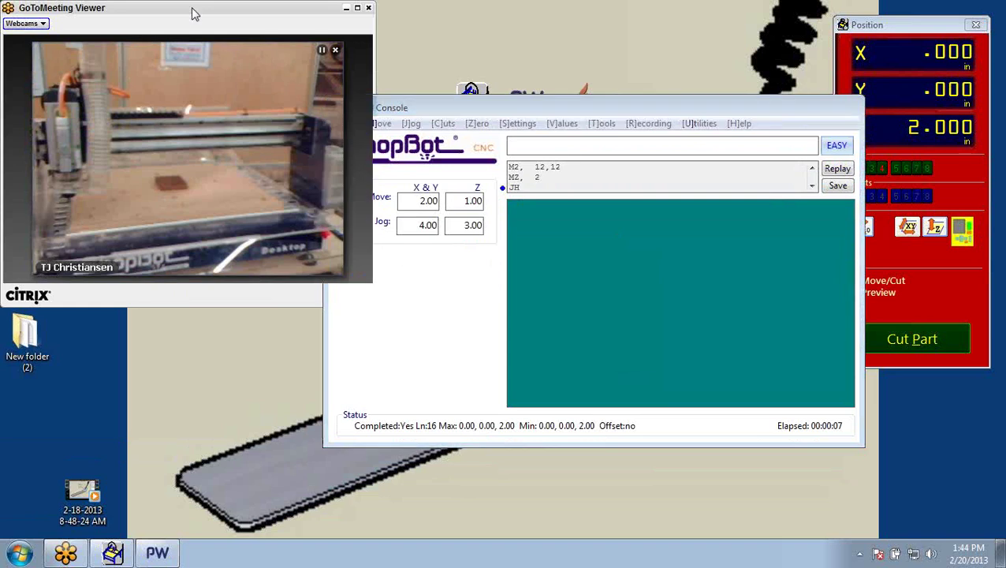
{"action": "left_click_drag", "start_coordinate": [195, 14], "coordinate": [178, 33]}
{"action": "left_click_drag", "start_coordinate": [524, 109], "coordinate": [523, 101]}
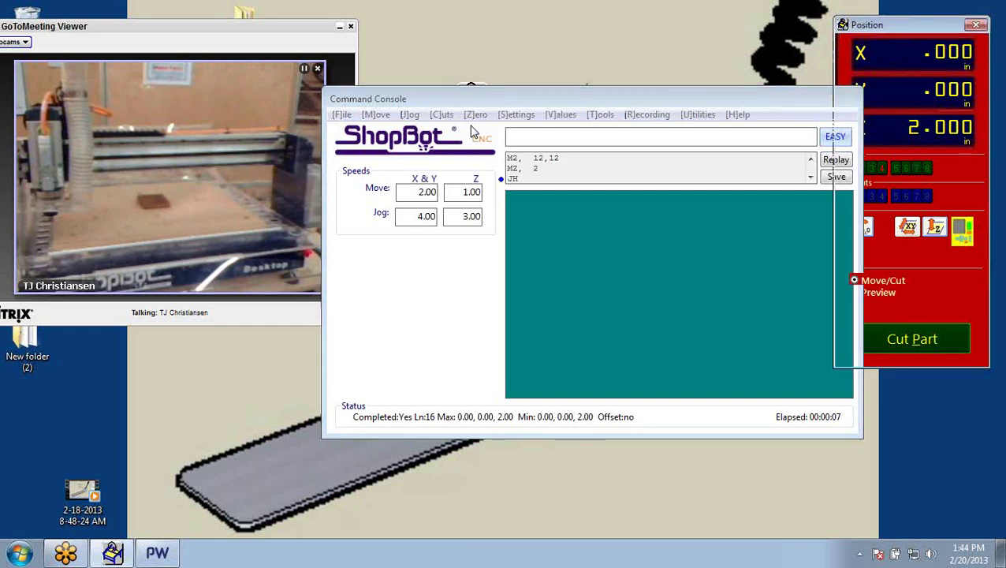
Open the keypad with SK, move the tool over the wood block to about X 10.93, Y 6.88, and close the keypad
{"action": "type", "text": "sk"}
{"action": "key", "text": "Right"}
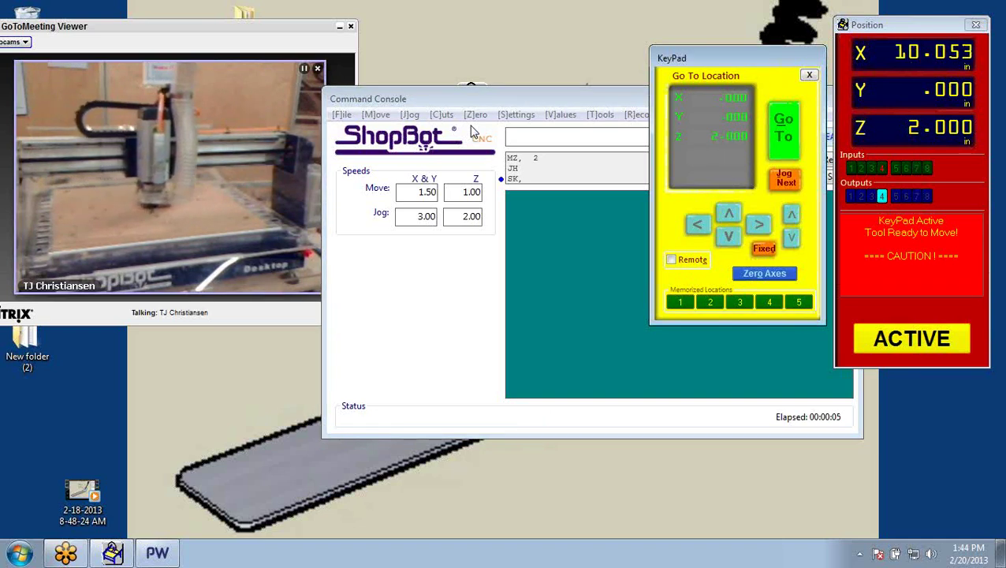
{"action": "key", "text": "Up"}
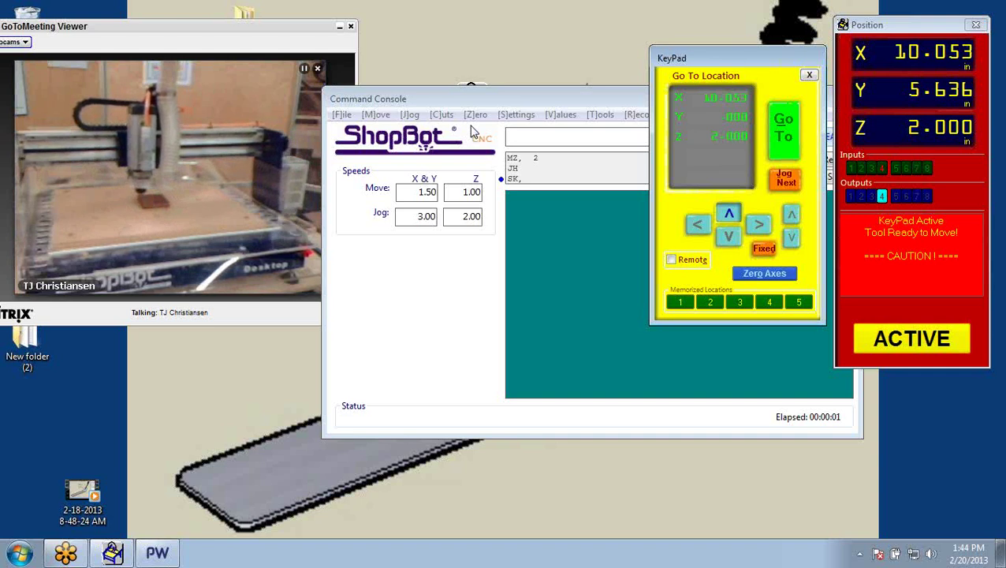
{"action": "key", "text": "Right"}
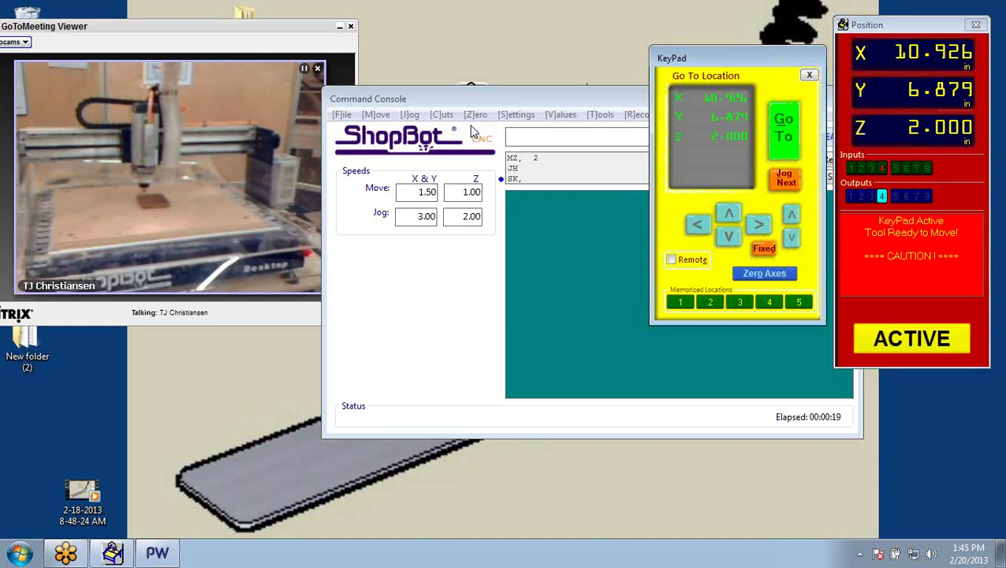
{"action": "left_click", "coordinate": [809, 75]}
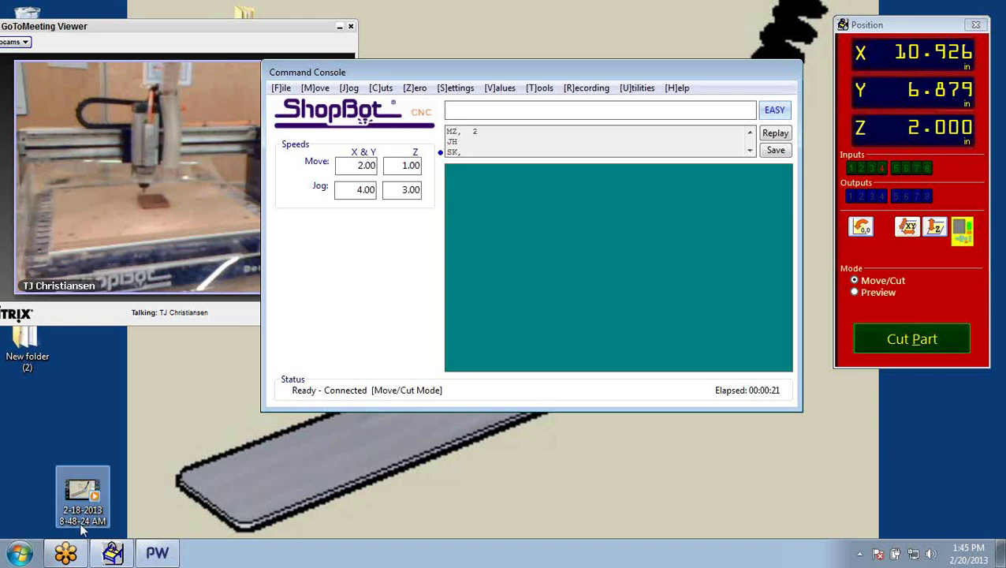
Check the layout's origin in PartWorks, and zero the X and Y axes at the tool's current position in ShopBot
{"action": "left_click", "coordinate": [155, 552]}
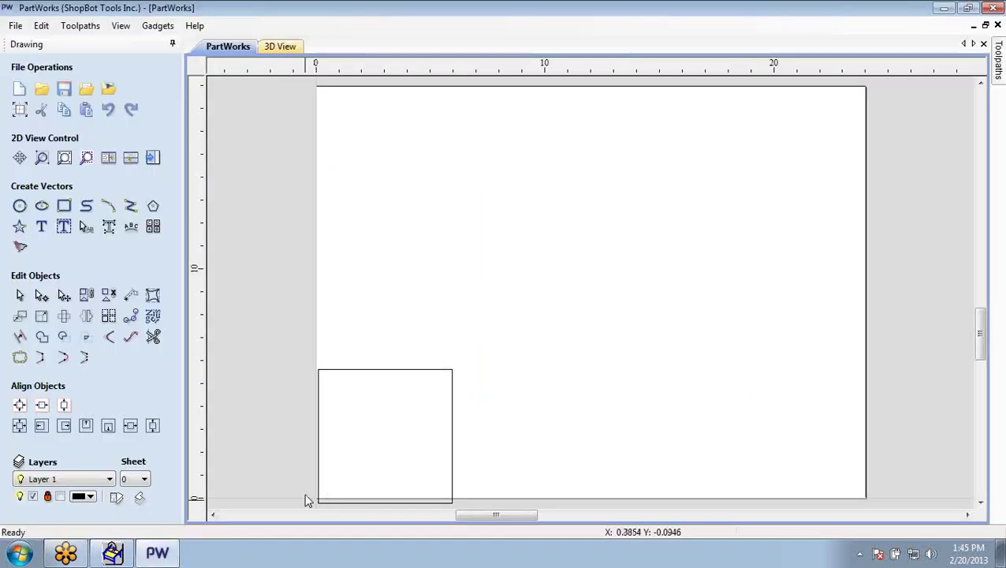
{"action": "left_click", "coordinate": [941, 8]}
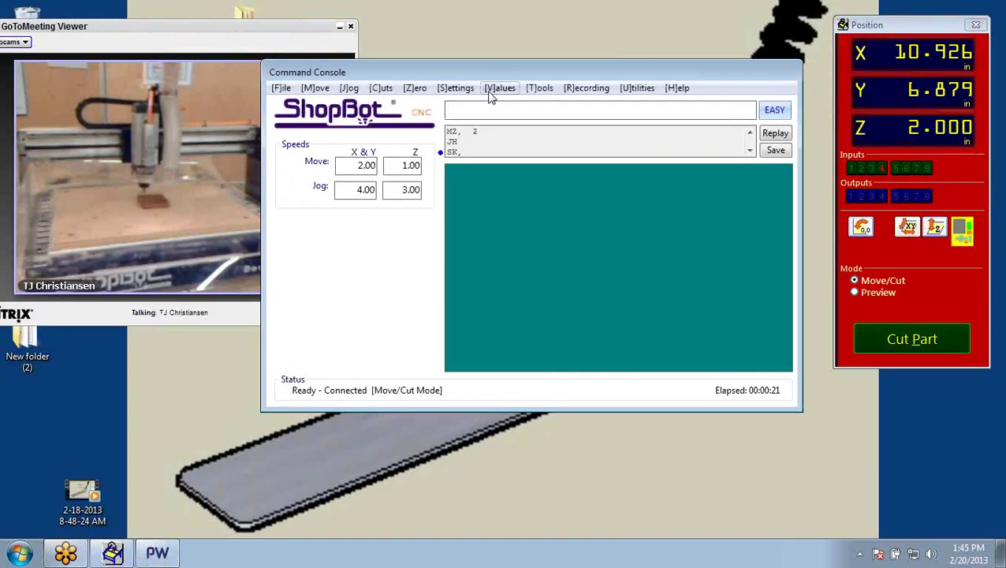
{"action": "left_click", "coordinate": [414, 87]}
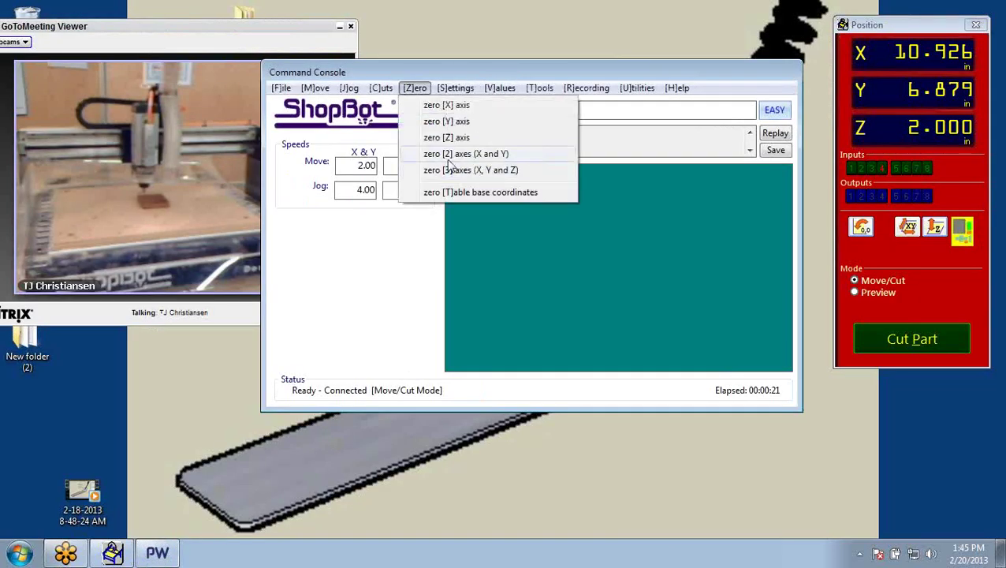
{"action": "left_click", "coordinate": [489, 157]}
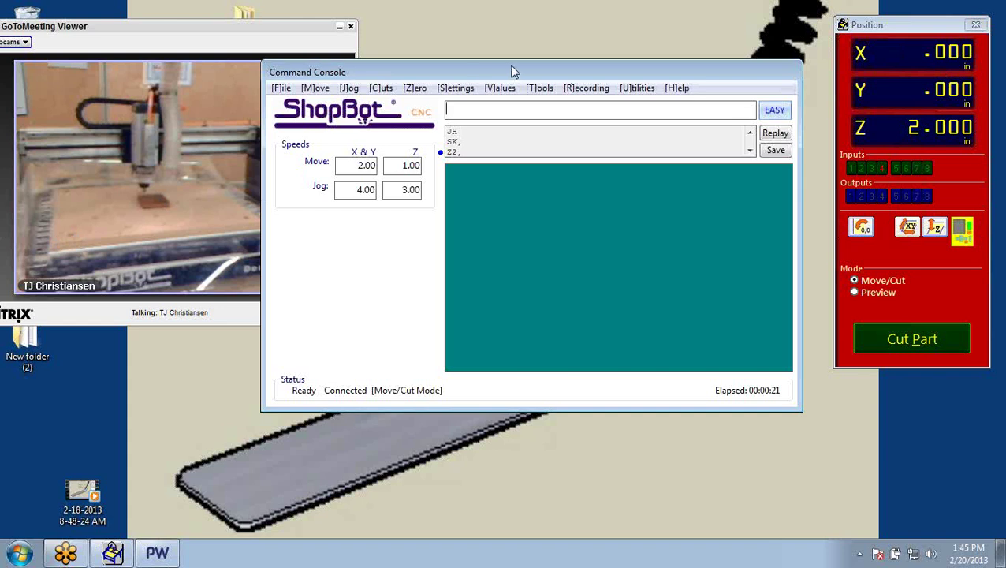
{"action": "left_click_drag", "start_coordinate": [512, 71], "coordinate": [563, 33]}
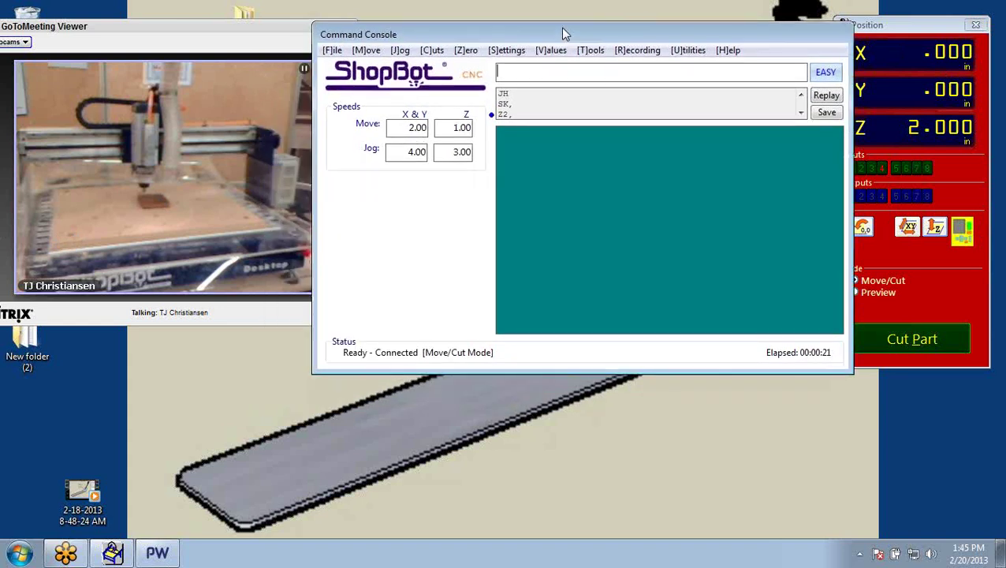
Switch to PartWorks and move the square up and slightly right, clear of the material's lower-left corner
{"action": "left_click", "coordinate": [167, 551]}
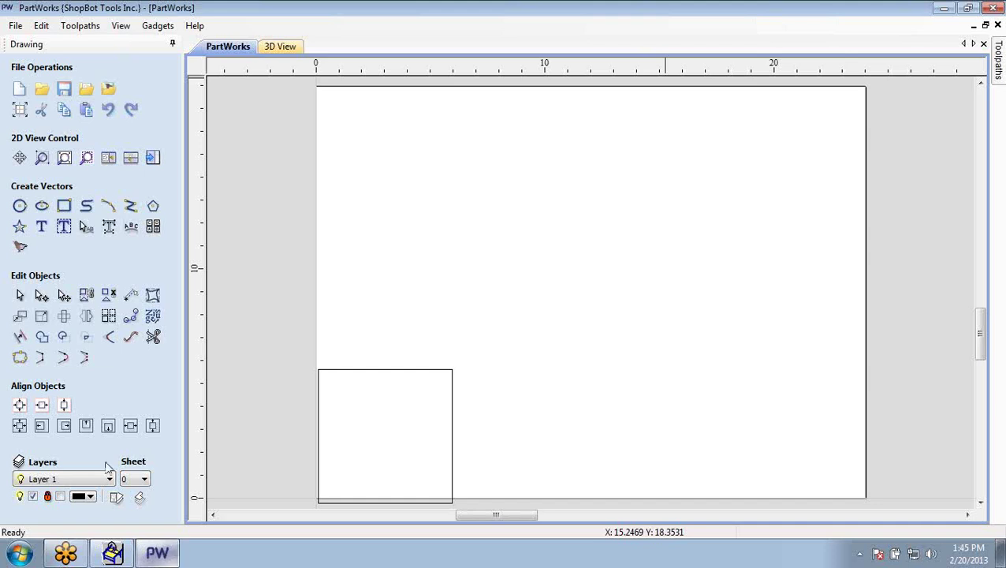
{"action": "left_click", "coordinate": [365, 369]}
{"action": "left_click_drag", "start_coordinate": [365, 369], "coordinate": [374, 330]}
{"action": "left_click", "coordinate": [380, 319]}
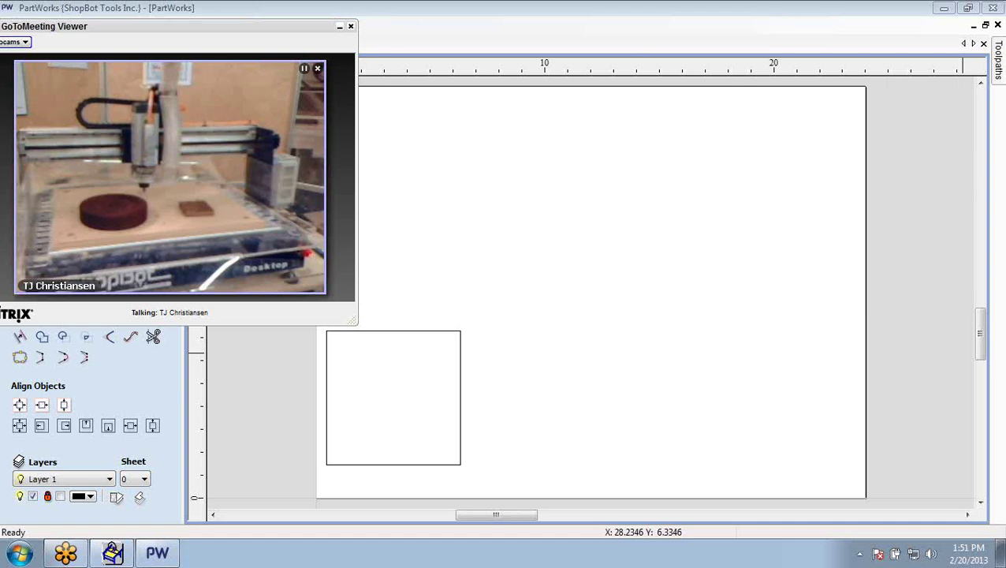
Minimize PartWorks and position the ShopBot Command Console between the webcam viewer and the Position window
{"action": "left_click", "coordinate": [943, 10]}
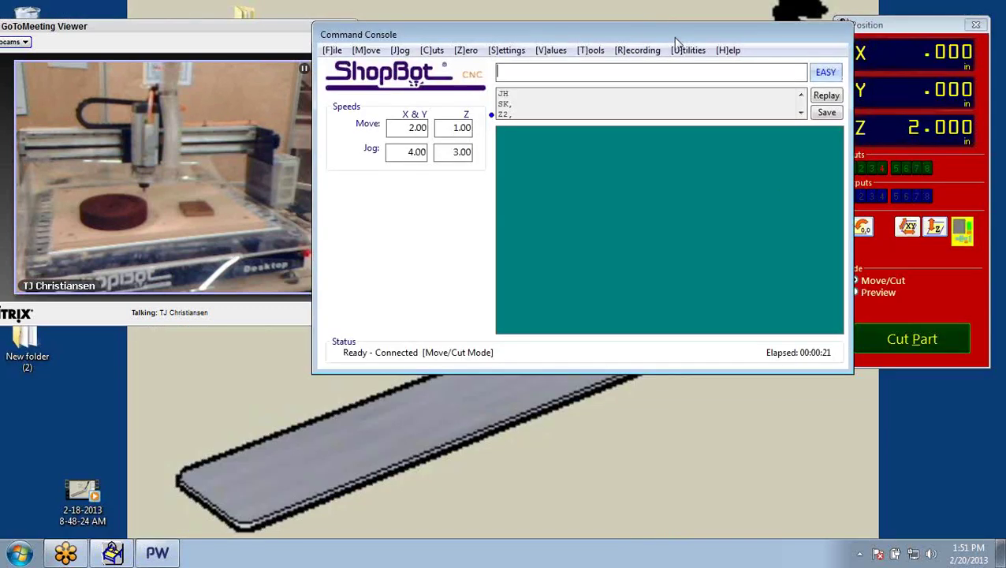
{"action": "mouse_move", "coordinate": [675, 37]}
{"action": "left_mouse_down"}
{"action": "mouse_move", "coordinate": [650, 50]}
{"action": "mouse_move", "coordinate": [670, 43]}
{"action": "mouse_move", "coordinate": [657, 38]}
{"action": "left_mouse_up"}
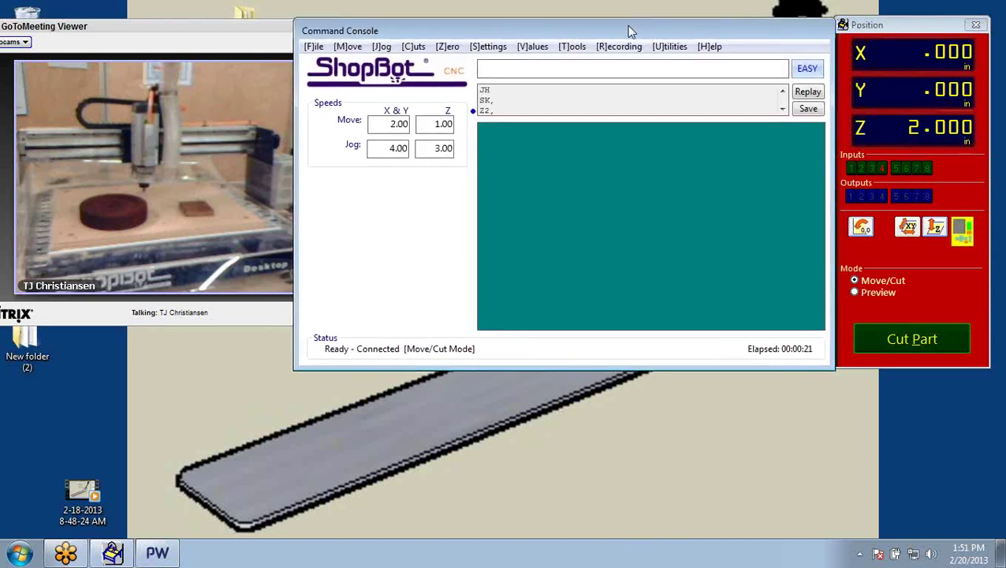
{"action": "left_click_drag", "start_coordinate": [629, 32], "coordinate": [626, 23]}
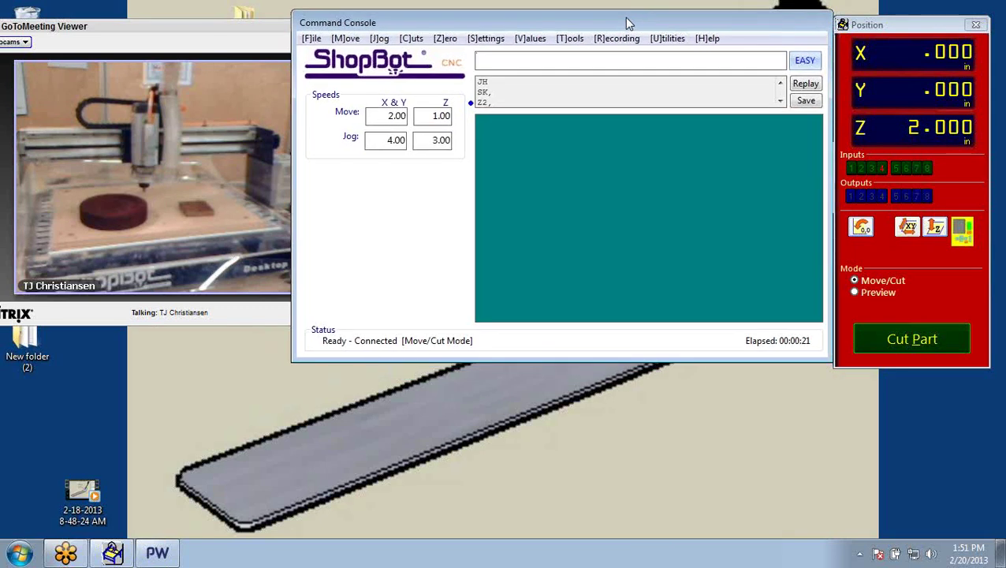
{"action": "left_click", "coordinate": [518, 39]}
{"action": "mouse_move", "coordinate": [446, 39]}
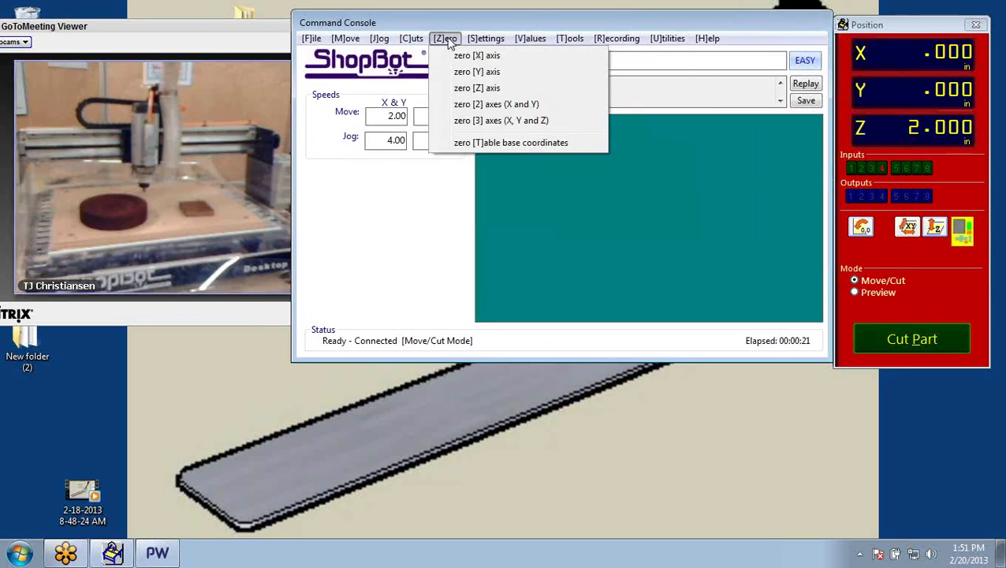
{"action": "mouse_move", "coordinate": [406, 41]}
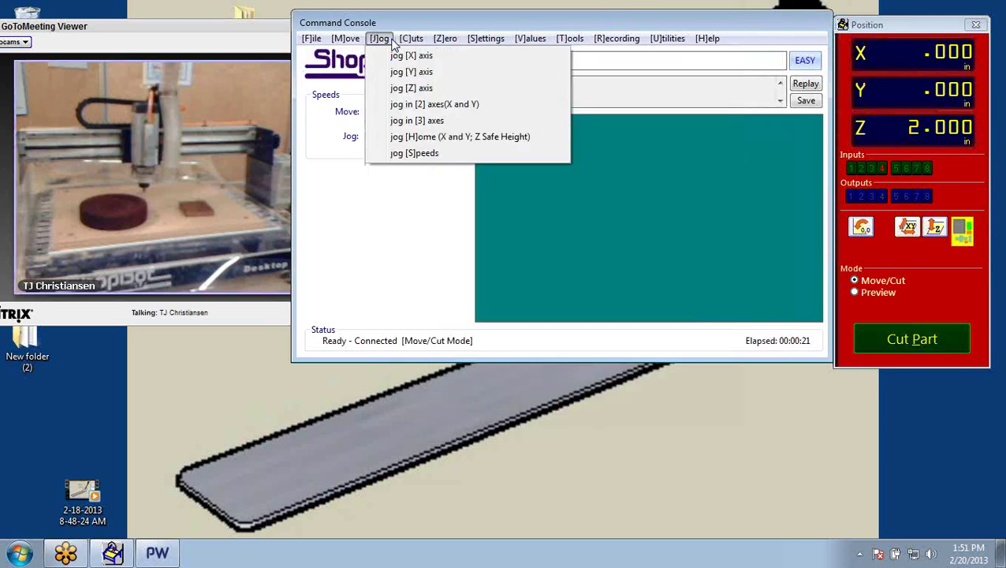
{"action": "left_click", "coordinate": [410, 20]}
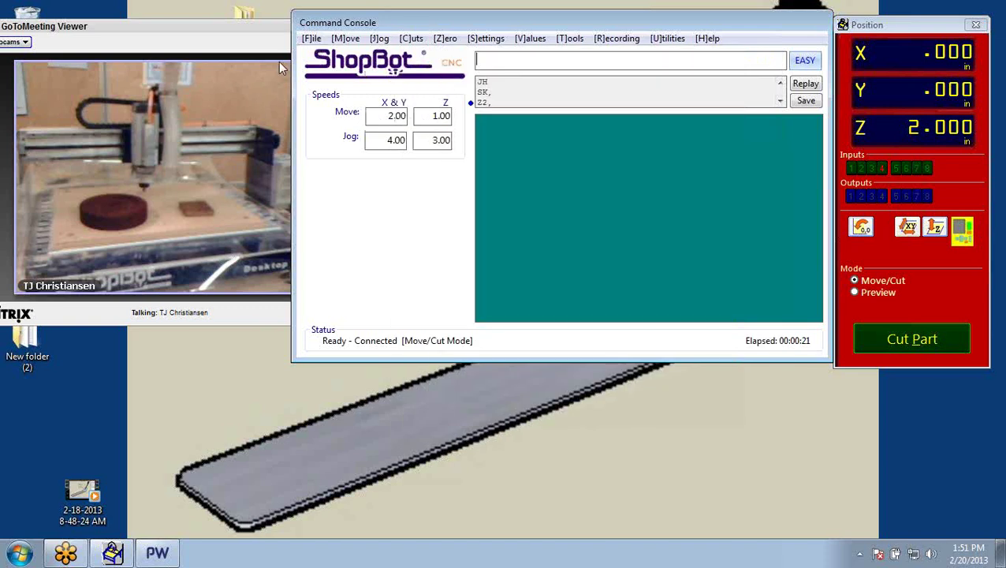
{"action": "left_click", "coordinate": [412, 39]}
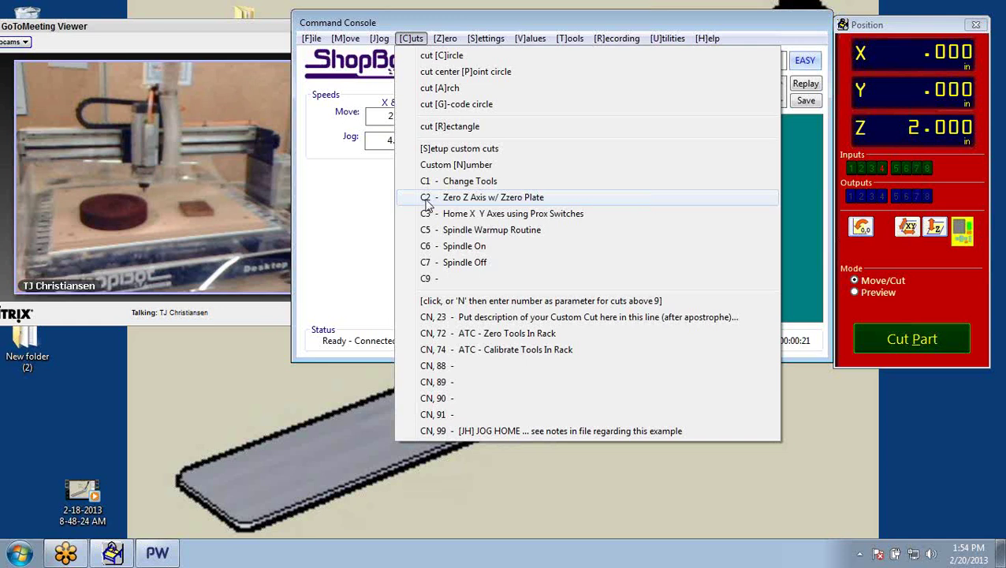
{"action": "mouse_move", "coordinate": [377, 43]}
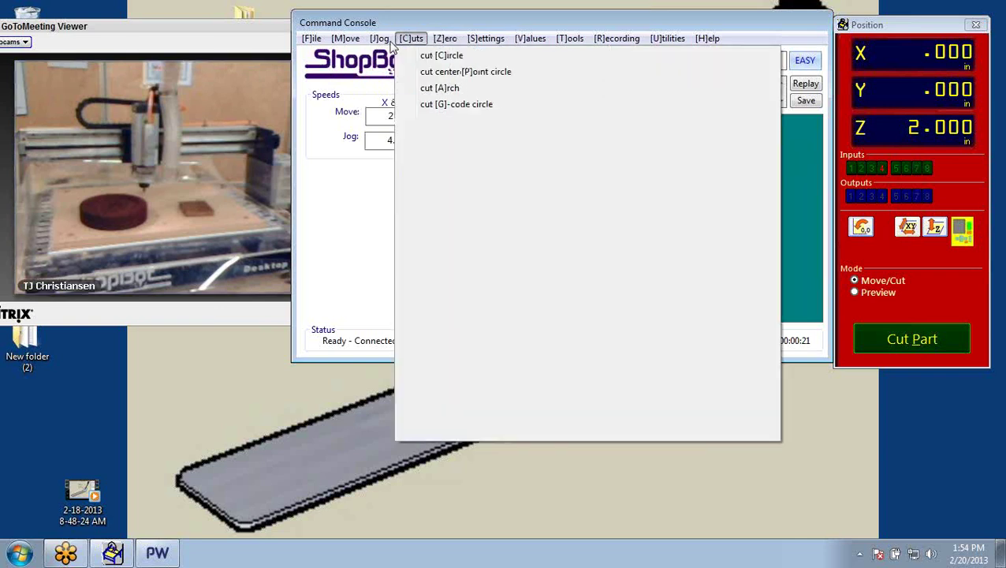
{"action": "left_click", "coordinate": [310, 40]}
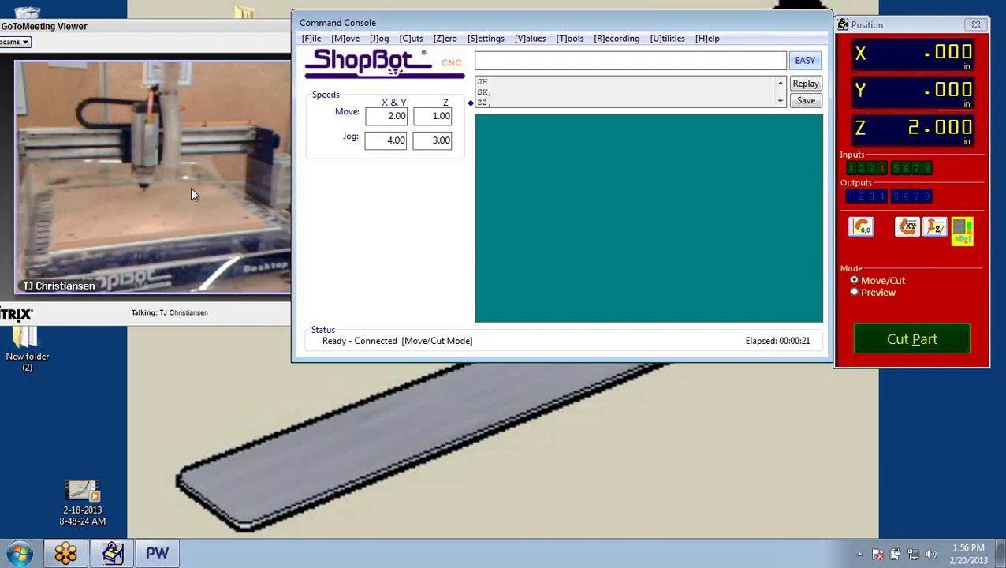
Open the keypad with SK, move the tool to about X 1.000, Y -4.252, raise Z to about 3.285, and close the keypad
{"action": "key", "text": "k"}
{"action": "key", "text": "Down"}
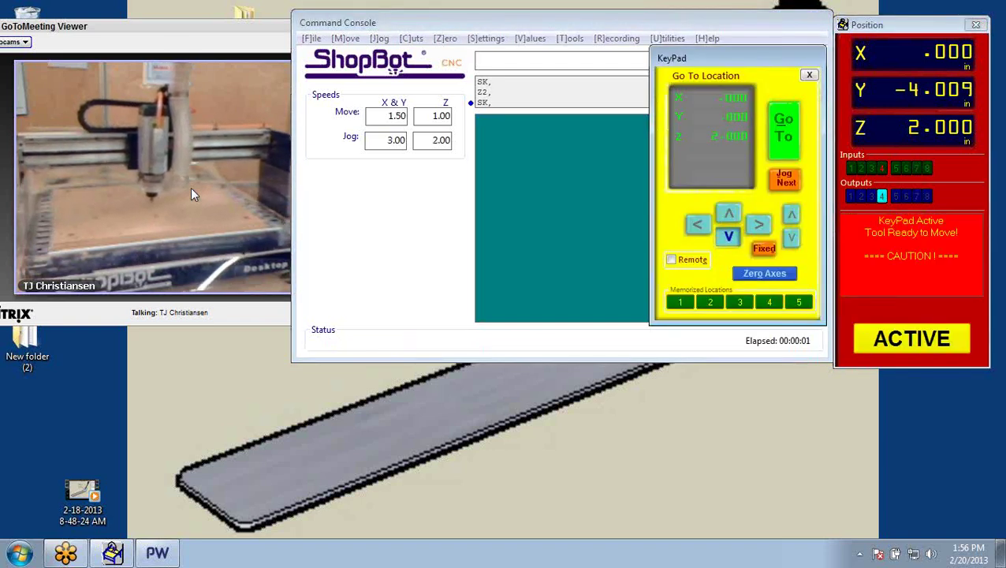
{"action": "key", "text": "Right"}
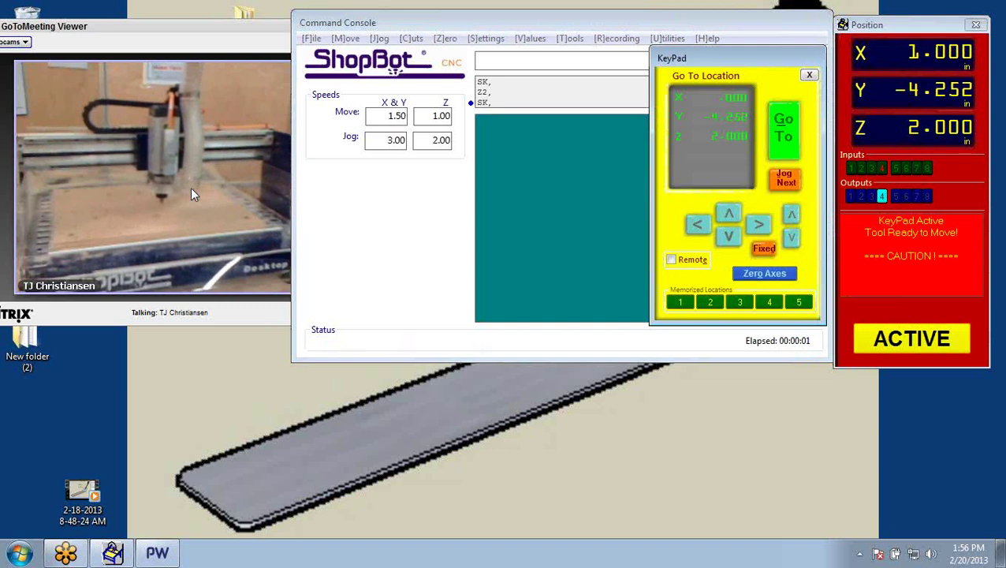
{"action": "key", "text": "Page_Up"}
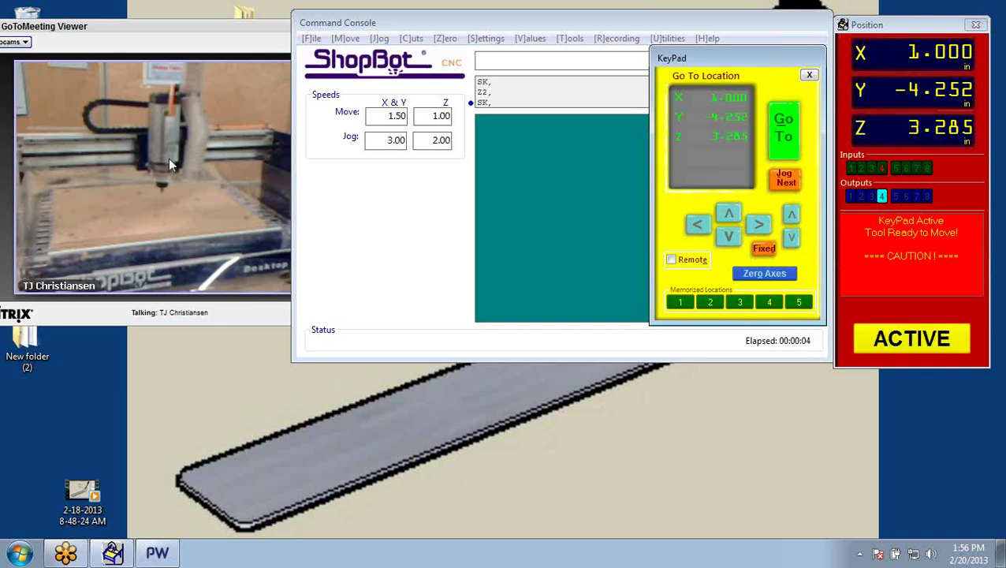
{"action": "key", "text": "Escape"}
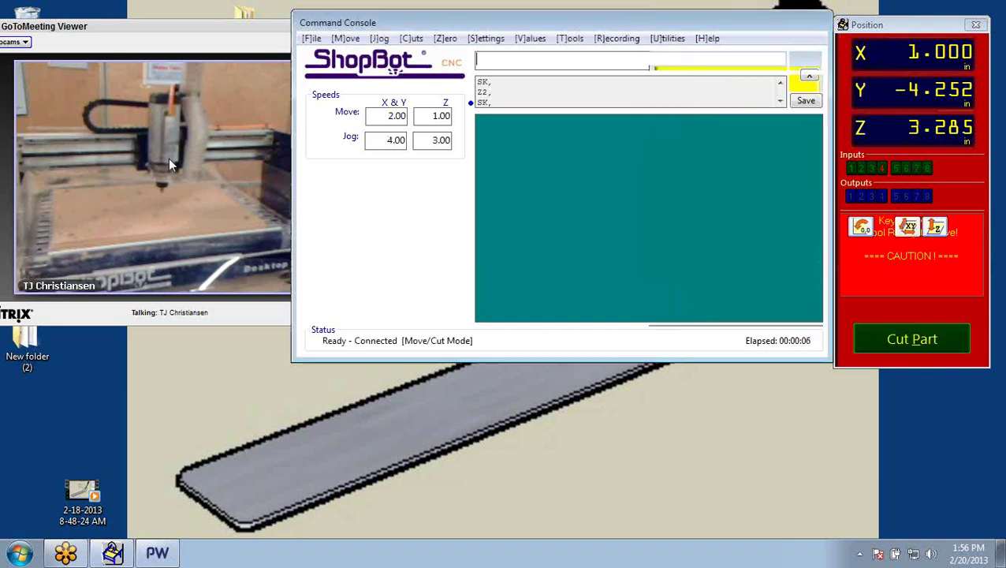
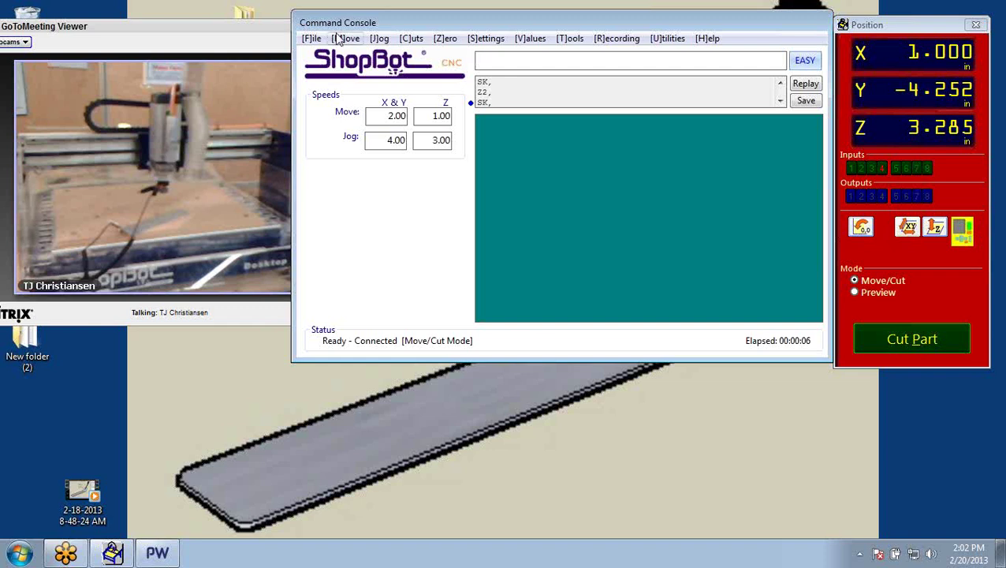
Run the C2 routine to zero the Z axis with the Zzero plate, and acknowledge its start and completion prompts
{"action": "left_click", "coordinate": [413, 39]}
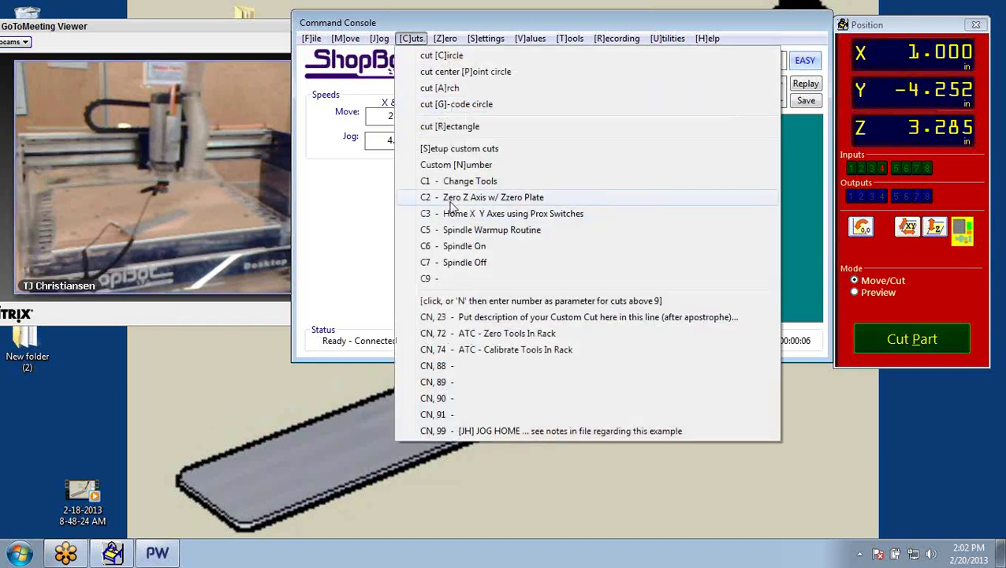
{"action": "left_click", "coordinate": [452, 198]}
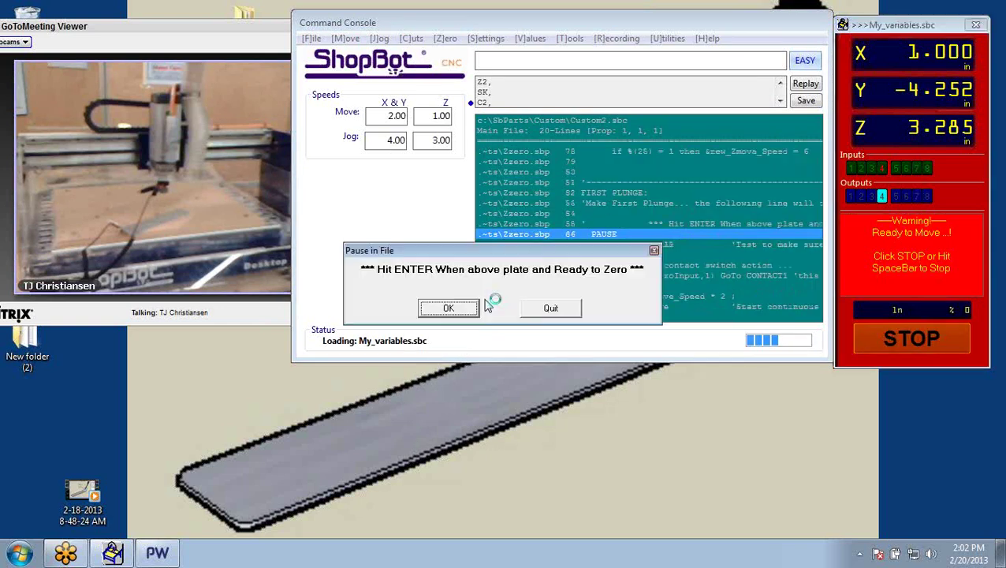
{"action": "left_click", "coordinate": [461, 308]}
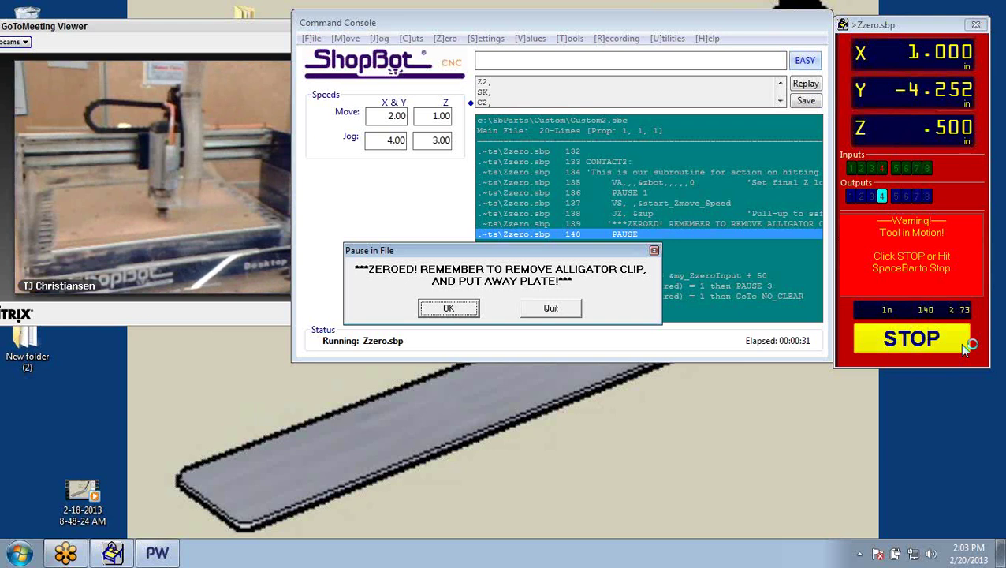
{"action": "left_click", "coordinate": [448, 310]}
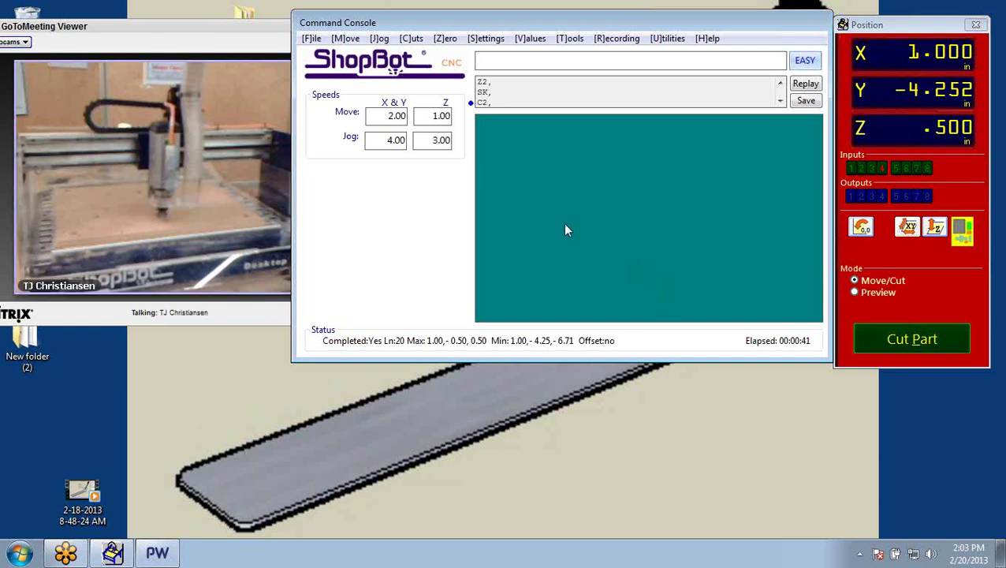
Open the keypad with SK, raise the Z axis to about 2.597, and close the keypad
{"action": "type", "text": "SK"}
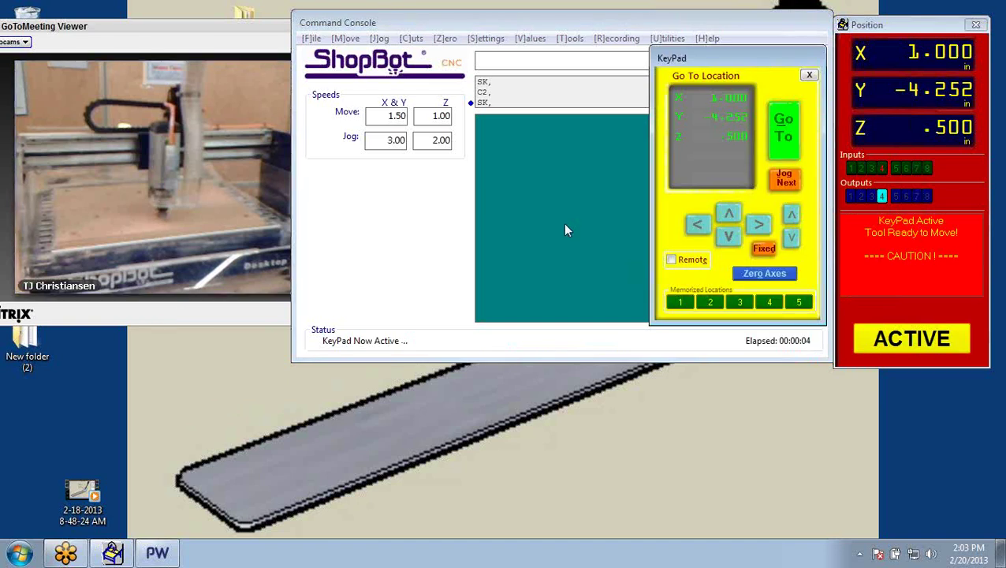
{"action": "key", "text": "Page_Up"}
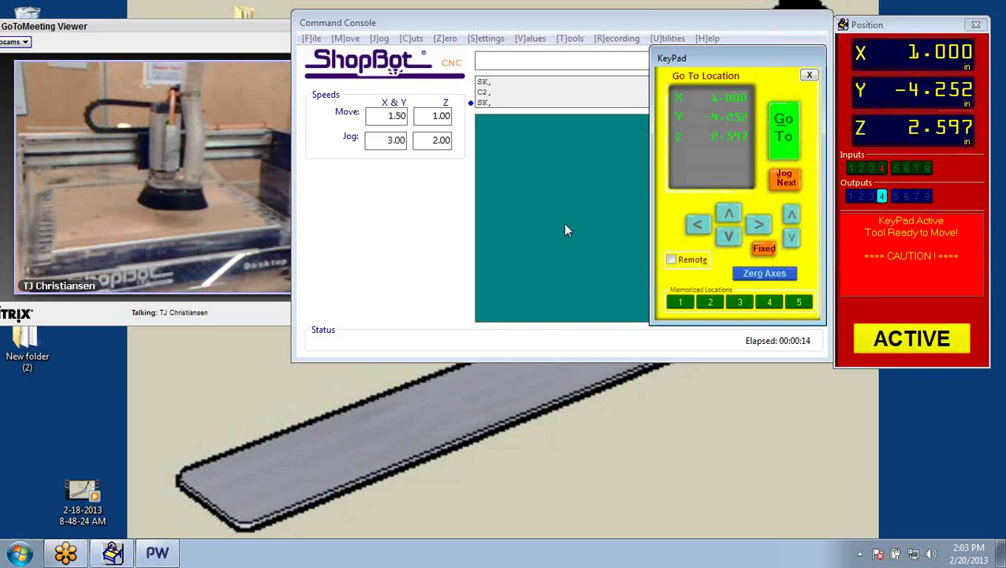
{"action": "key", "text": "Escape"}
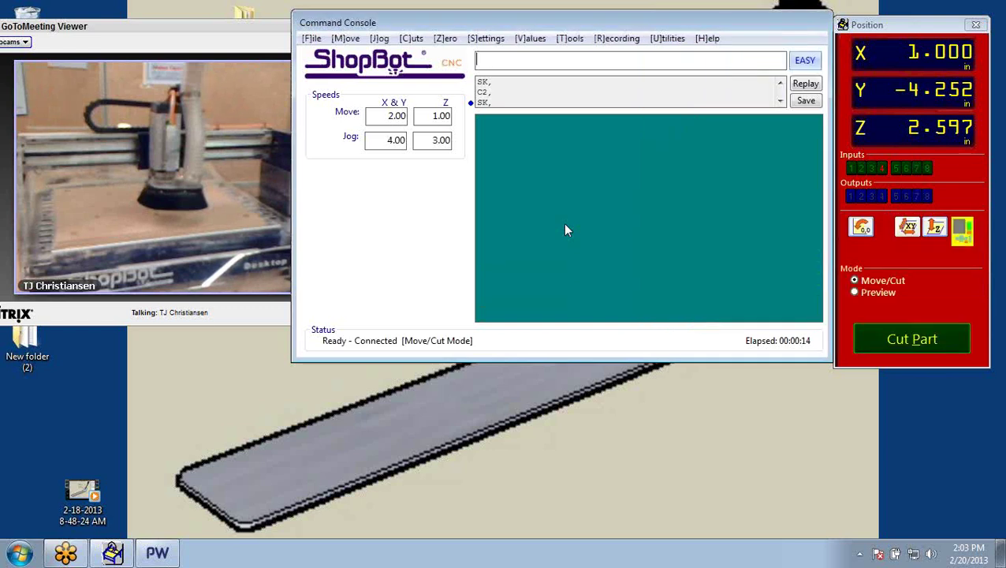
Run the C3 routine to home the X and Y axes using the prox switches, and acknowledge its completion prompt
{"action": "type", "text": "C3"}
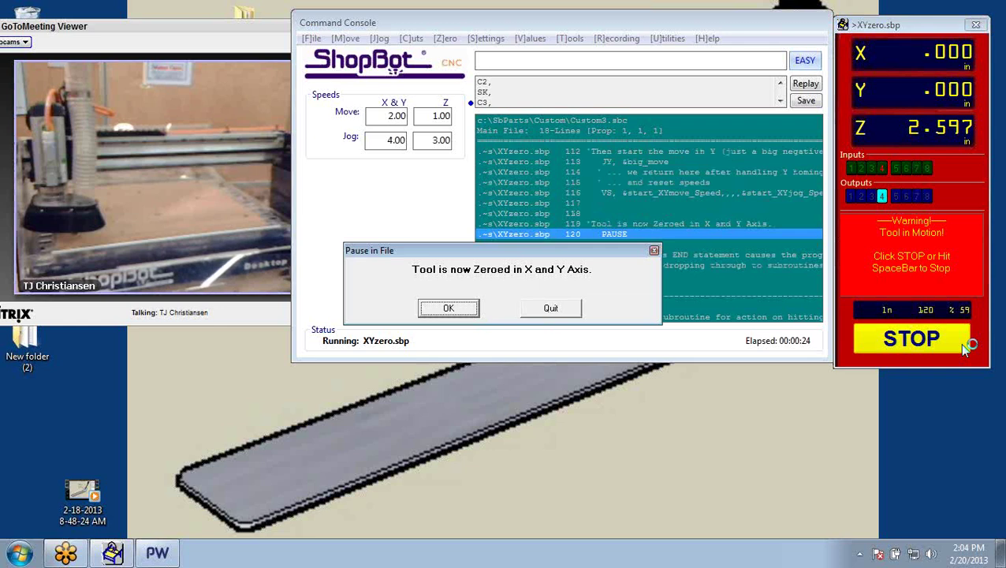
{"action": "left_click", "coordinate": [448, 308]}
{"action": "left_click", "coordinate": [442, 310]}
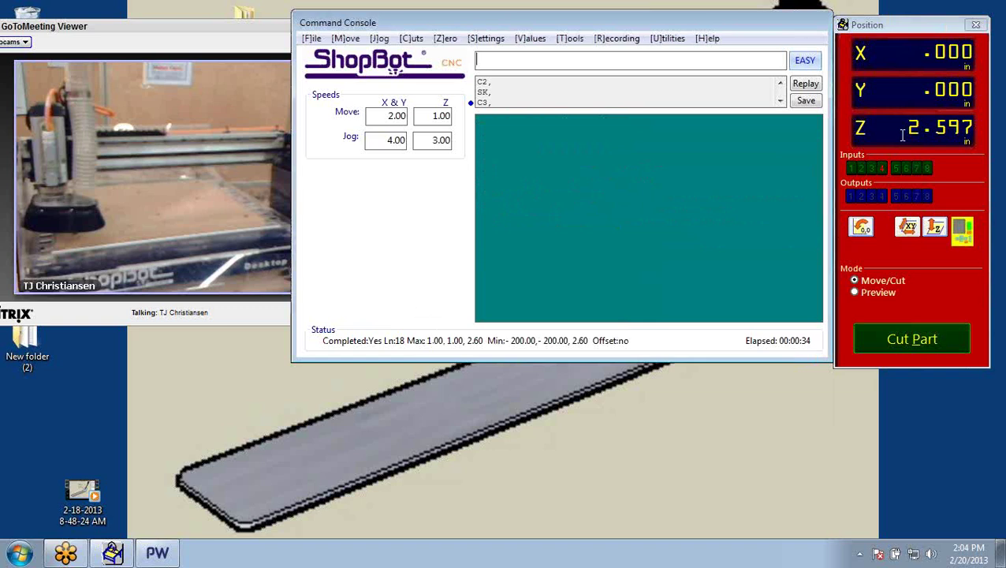
{"action": "left_click", "coordinate": [557, 43]}
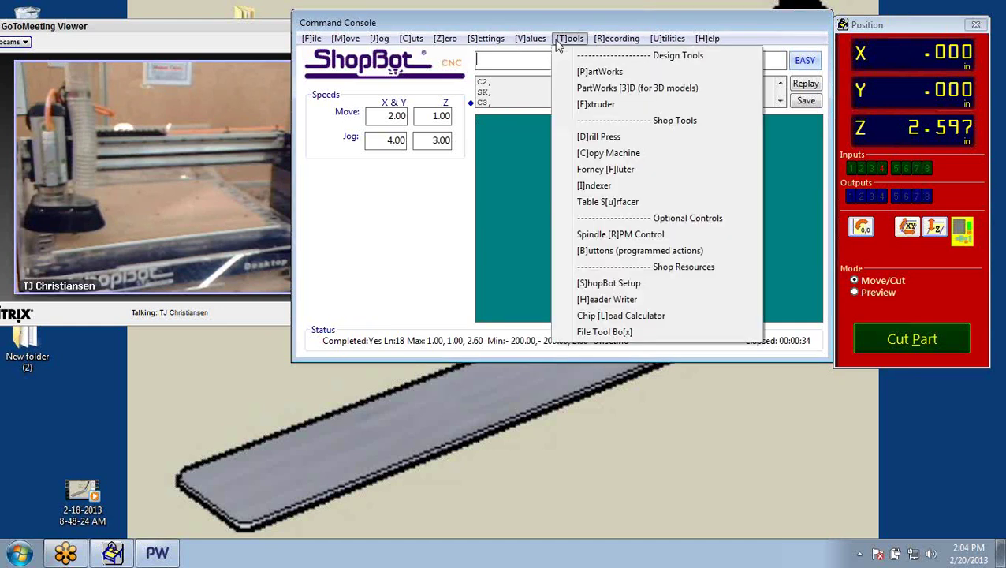
{"action": "left_click", "coordinate": [606, 204]}
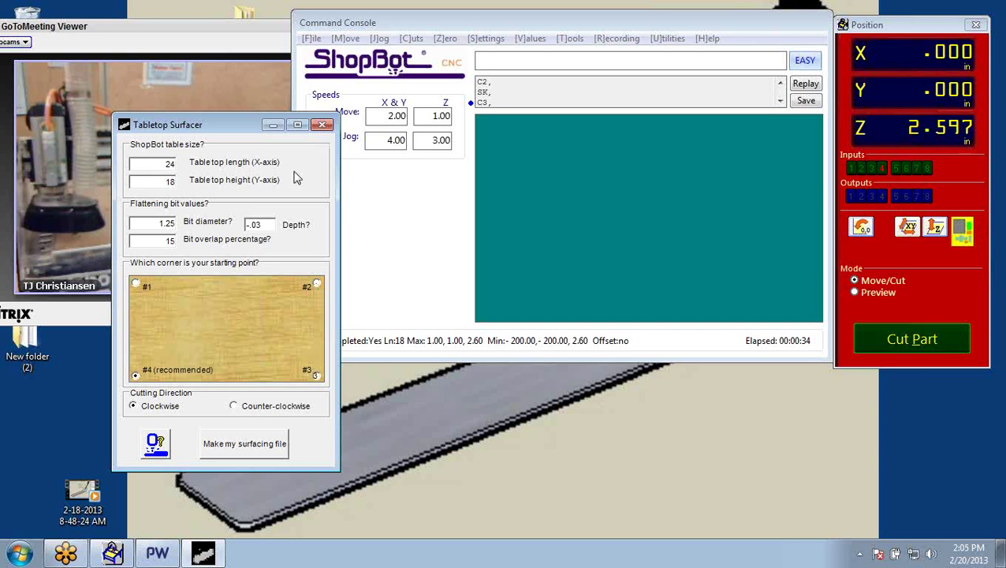
{"action": "left_click", "coordinate": [255, 224]}
{"action": "left_click_drag", "start_coordinate": [216, 132], "coordinate": [419, 59]}
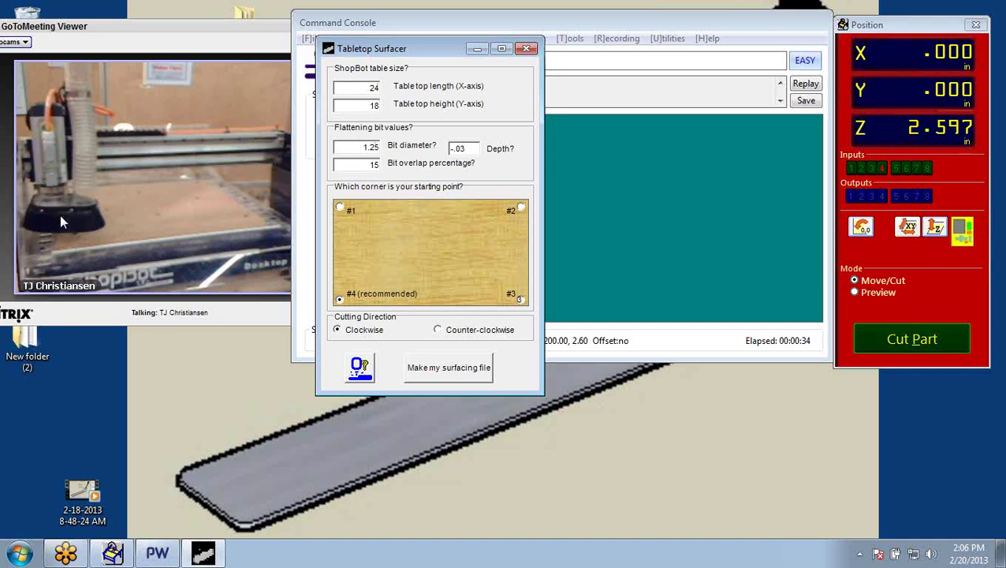
{"action": "left_click", "coordinate": [352, 147]}
{"action": "left_click", "coordinate": [526, 48]}
Open the Table Surfacer tool and move its window up beside the command area
{"action": "left_click", "coordinate": [570, 38]}
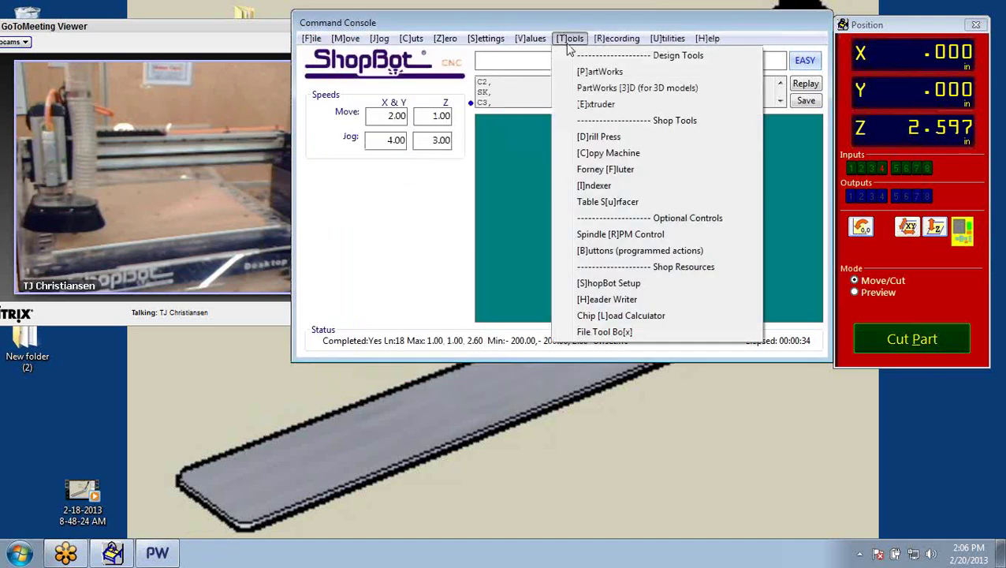
{"action": "left_click", "coordinate": [601, 207]}
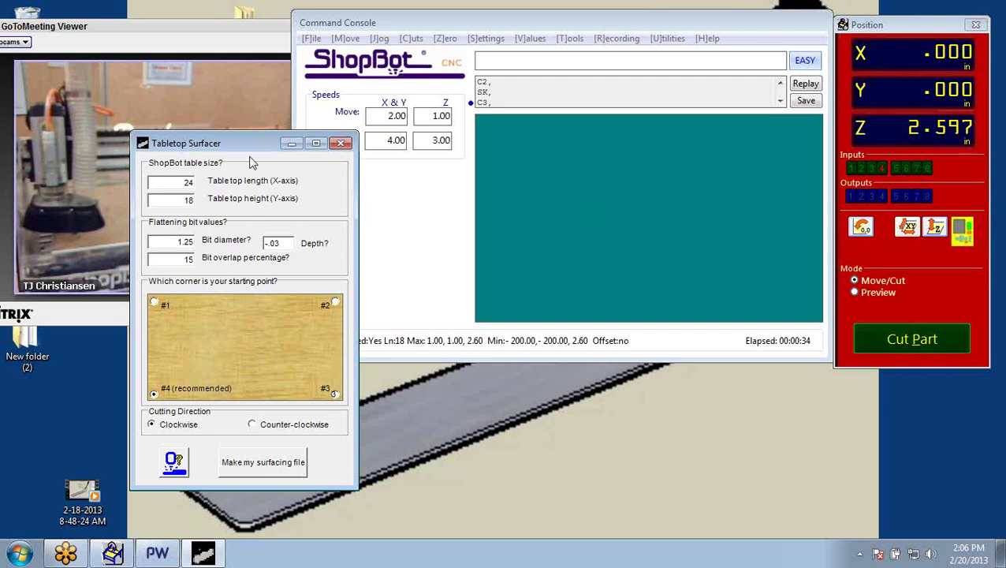
{"action": "left_click_drag", "start_coordinate": [248, 148], "coordinate": [275, 116]}
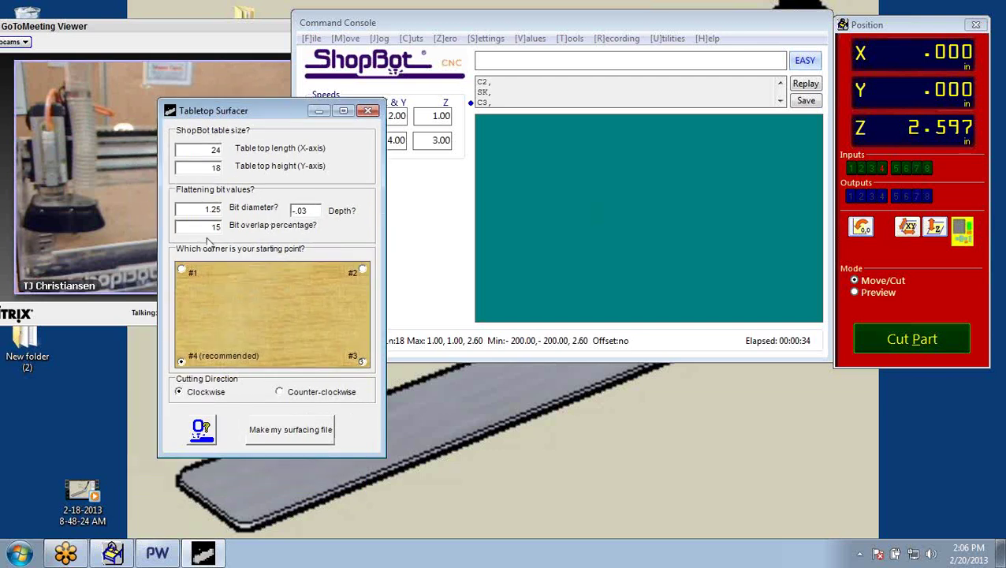
{"action": "mouse_move", "coordinate": [274, 231]}
Open the Surfacer's help FAQ, look through its questions and answers, and close it
{"action": "left_click", "coordinate": [198, 430]}
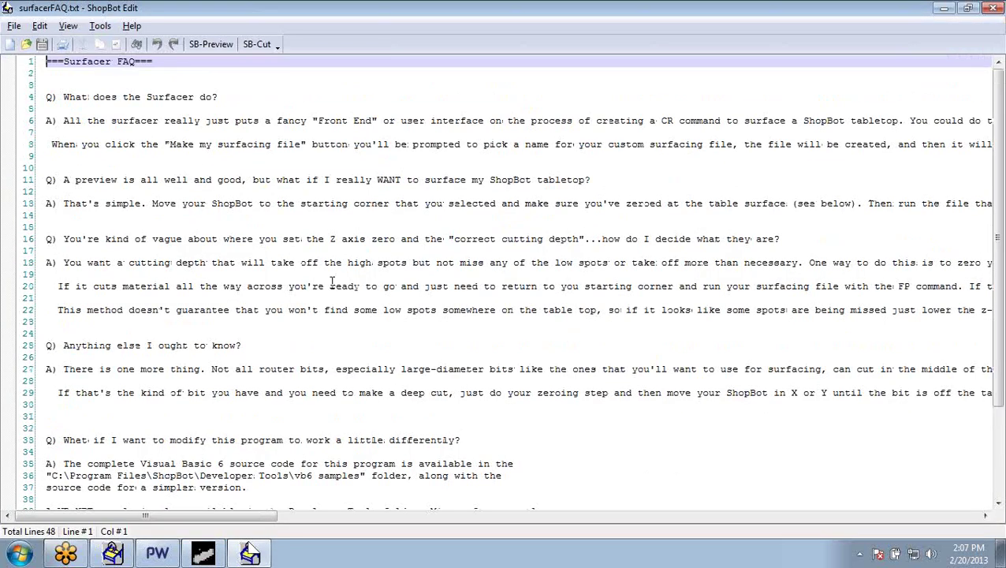
{"action": "left_click_drag", "start_coordinate": [332, 282], "coordinate": [563, 442]}
{"action": "left_click", "coordinate": [563, 443]}
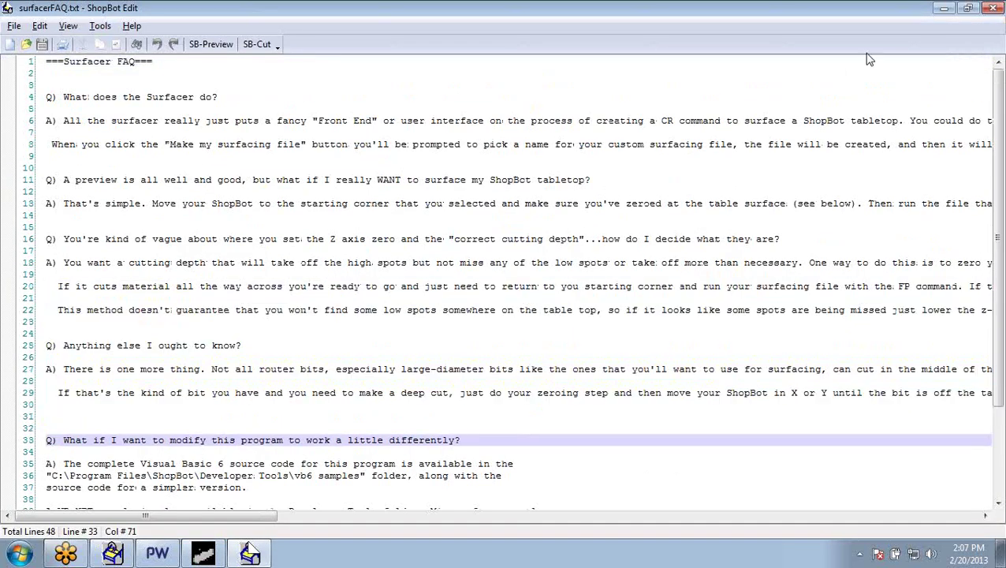
{"action": "left_click", "coordinate": [990, 9]}
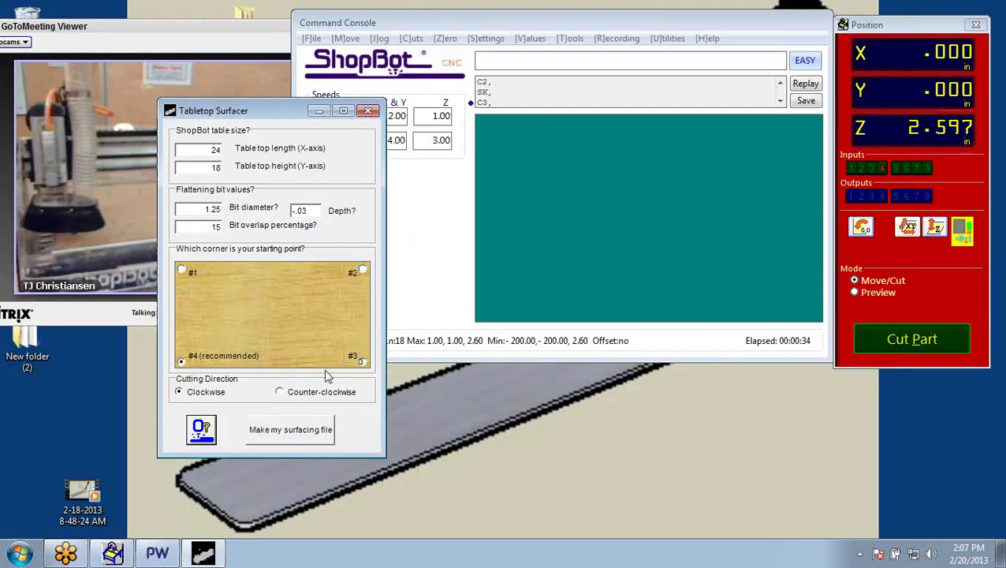
Generate the surfacing file with the current Surfacer settings and save it to the Desktop as surface_top
{"action": "left_click", "coordinate": [259, 435]}
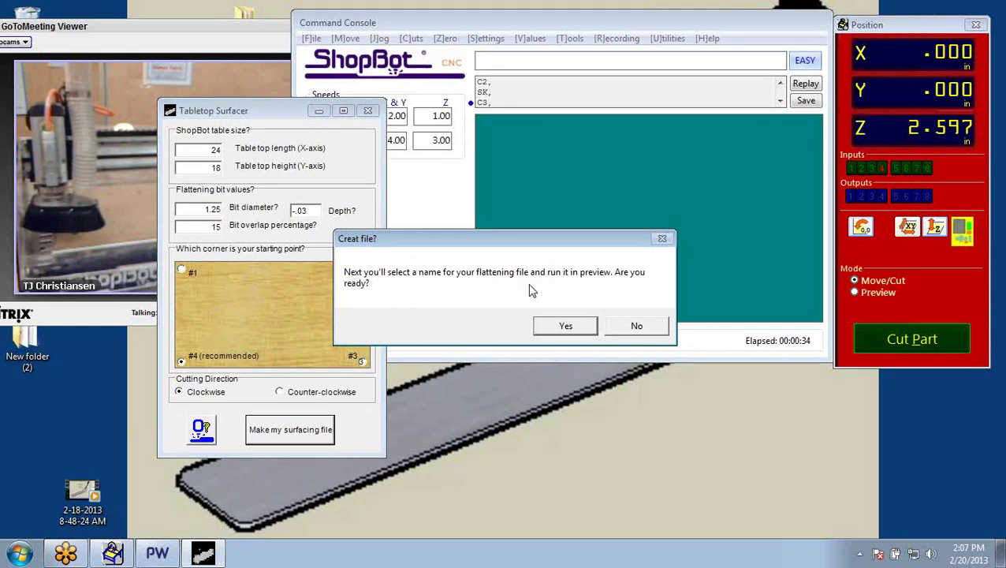
{"action": "left_click", "coordinate": [565, 328]}
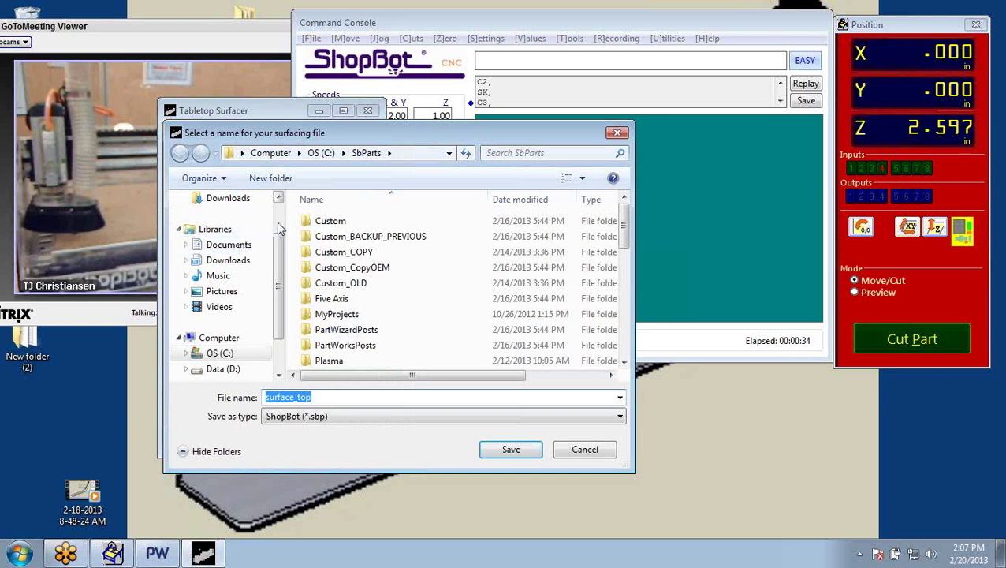
{"action": "left_click", "coordinate": [278, 229]}
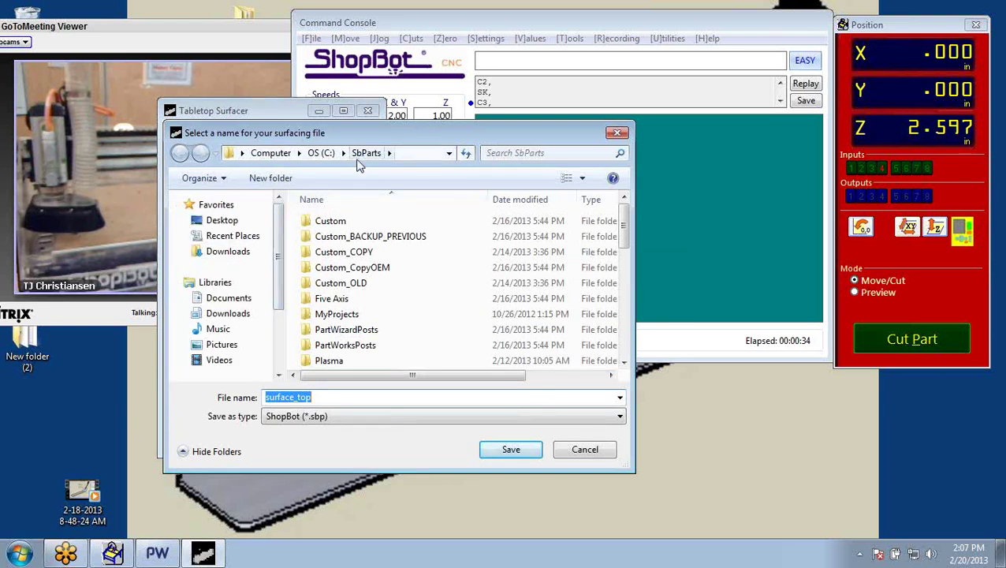
{"action": "left_click", "coordinate": [222, 220]}
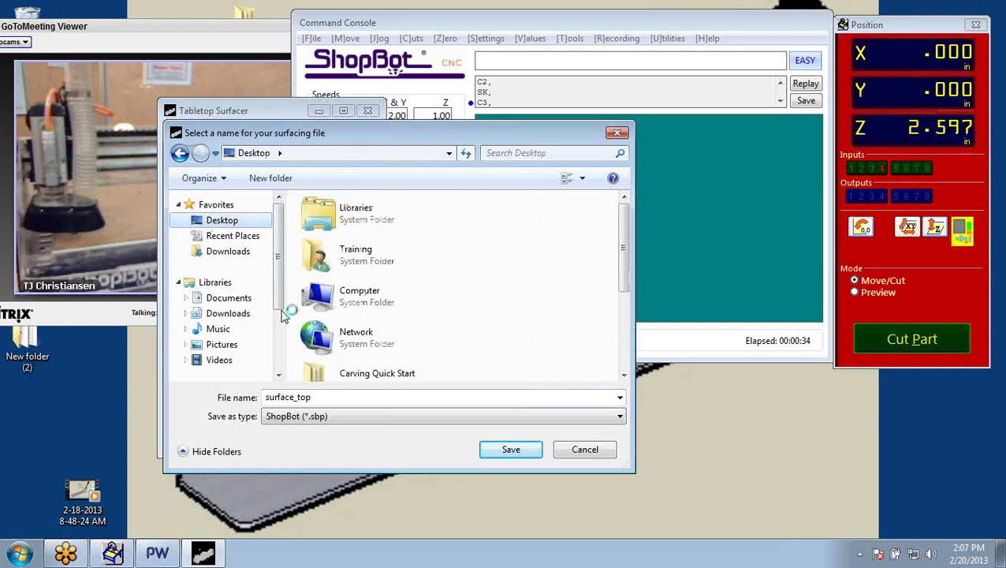
{"action": "left_click", "coordinate": [318, 397]}
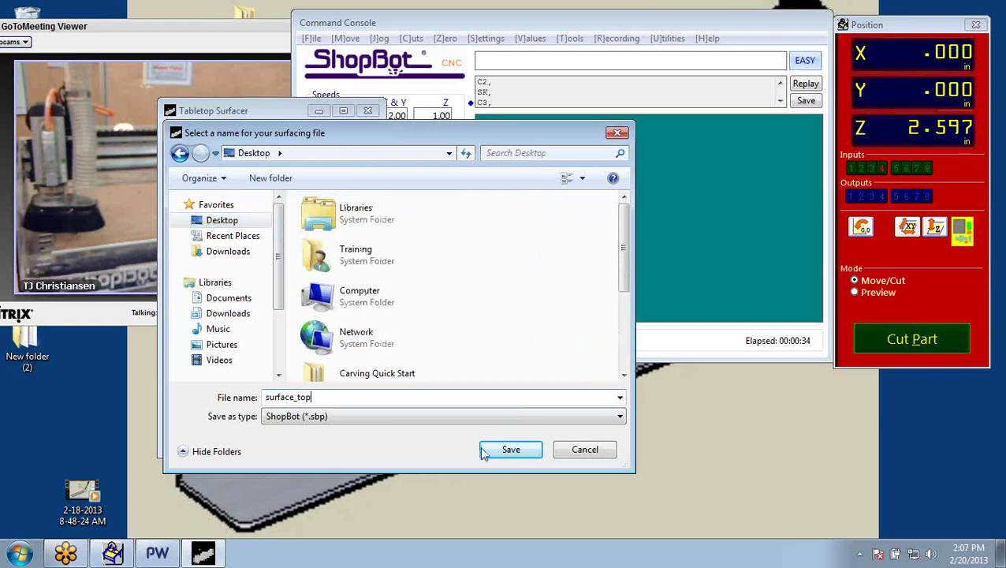
{"action": "left_click", "coordinate": [504, 449]}
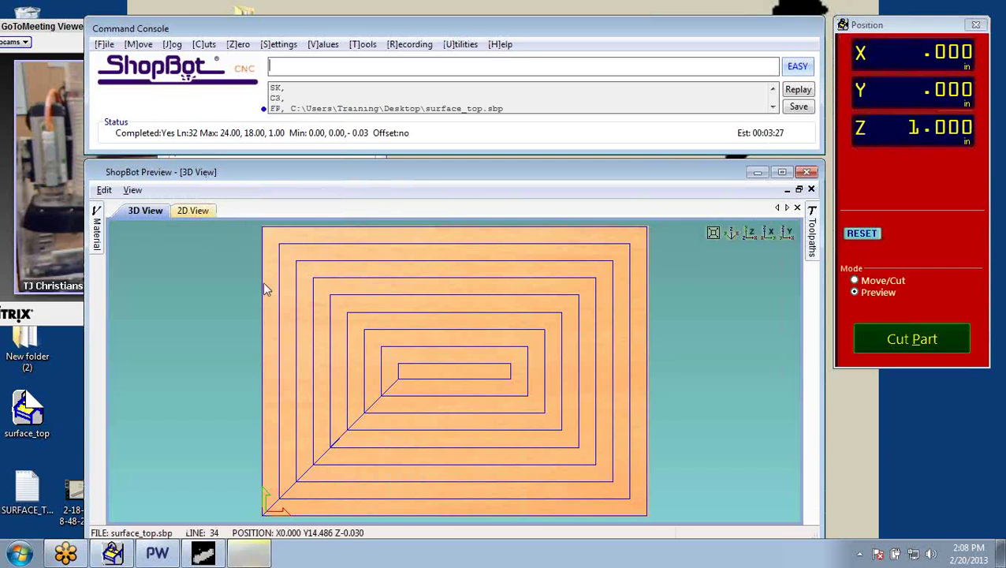
Inspect the surface_top toolpath and cut directions in the 2D preview, and show the Material Setup values
{"action": "left_click", "coordinate": [188, 213]}
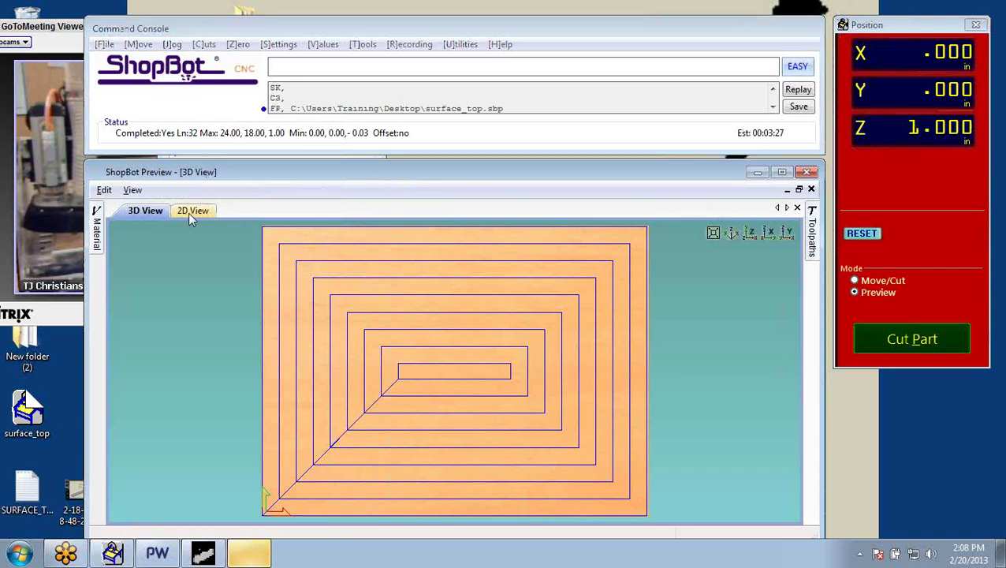
{"action": "left_click", "coordinate": [192, 211]}
{"action": "scroll", "coordinate": [291, 314], "scroll_direction": "down", "scroll_amount": 3}
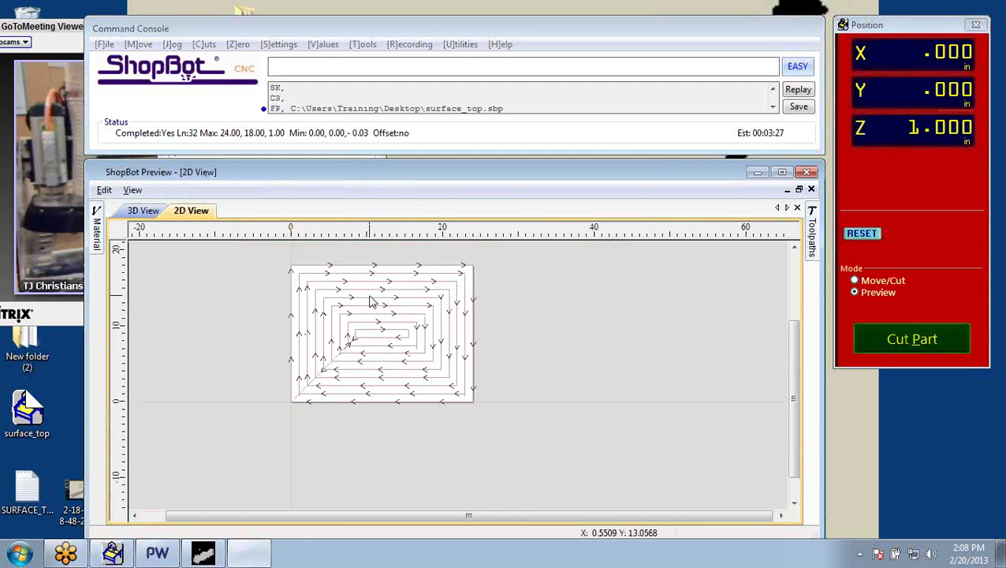
{"action": "left_click_drag", "start_coordinate": [370, 302], "coordinate": [516, 365]}
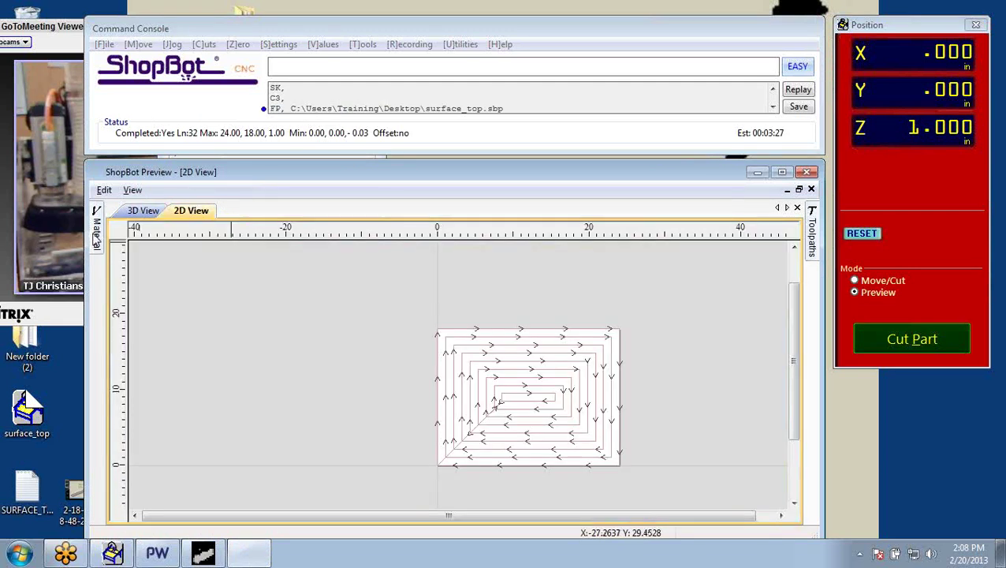
{"action": "mouse_move", "coordinate": [95, 239]}
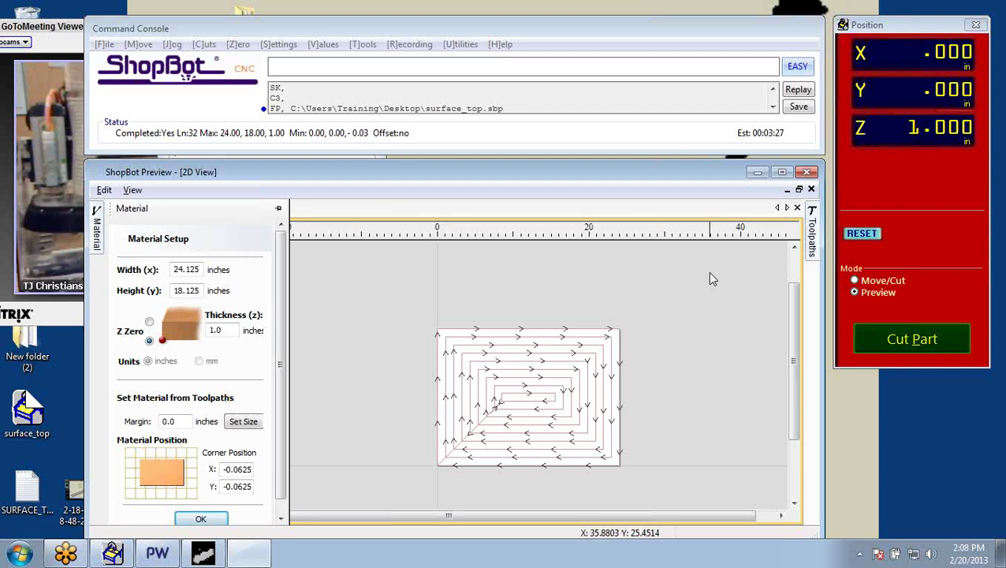
Preview all cuts of the surface_top toolpath using the 1 1/4" Spoil-Board Cutter from the SB Starter Set
{"action": "left_click", "coordinate": [813, 257]}
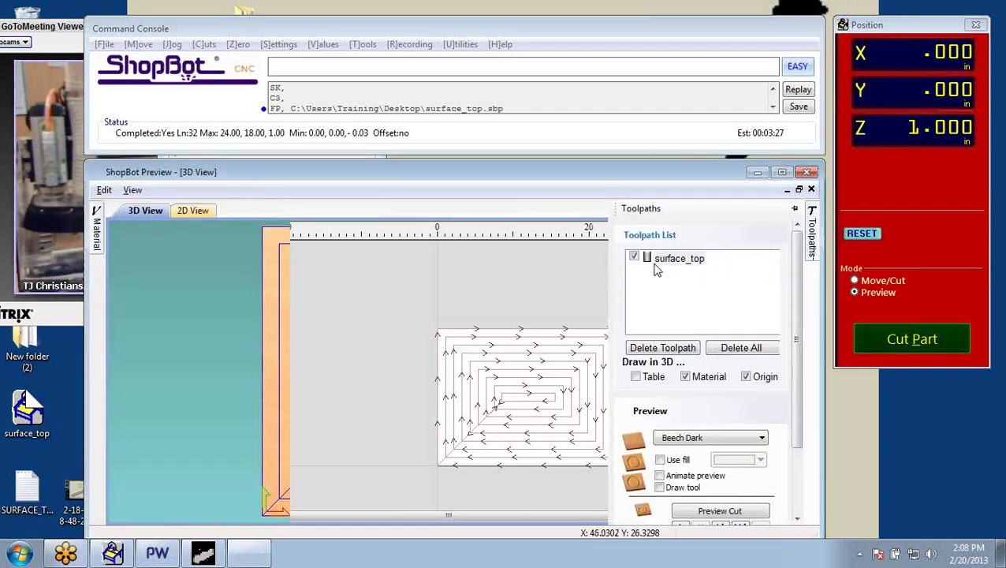
{"action": "left_click", "coordinate": [662, 262]}
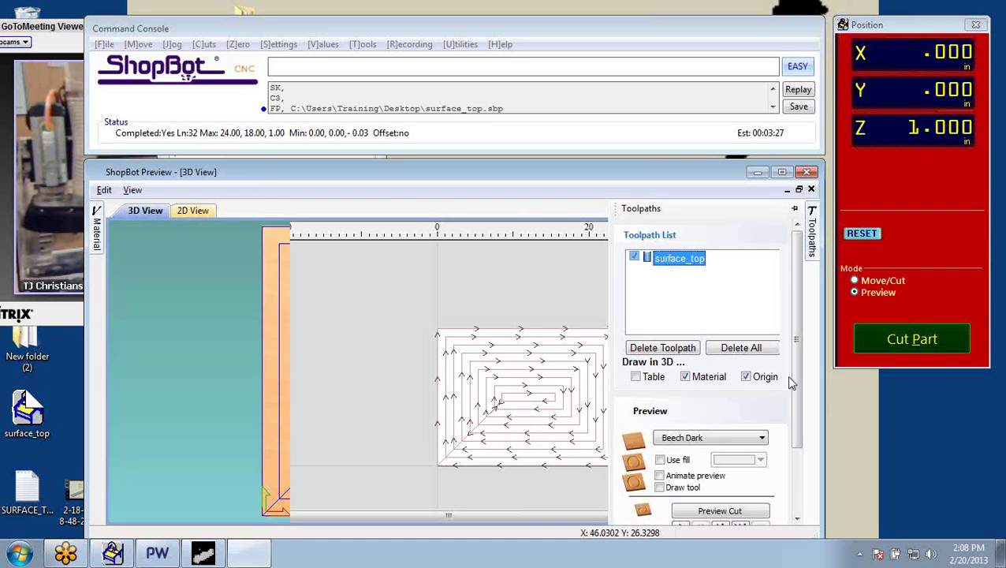
{"action": "left_click_drag", "start_coordinate": [791, 382], "coordinate": [813, 447]}
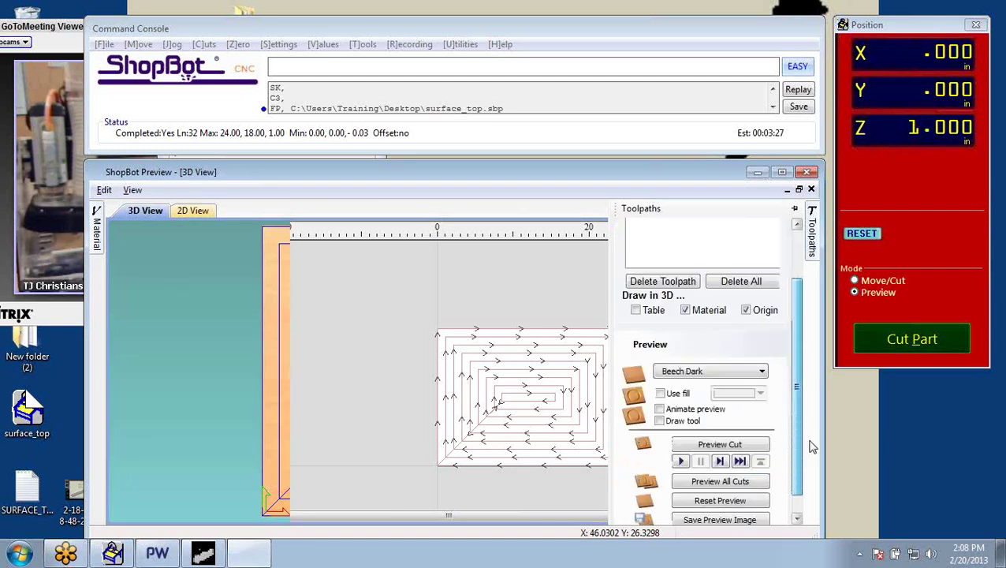
{"action": "left_click", "coordinate": [740, 480]}
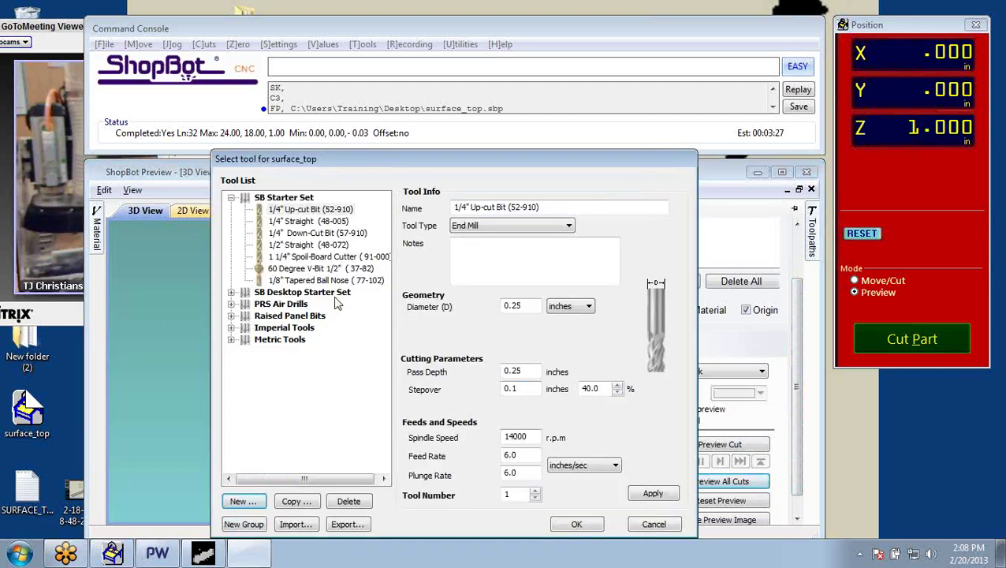
{"action": "left_click", "coordinate": [304, 257]}
{"action": "left_click", "coordinate": [562, 524]}
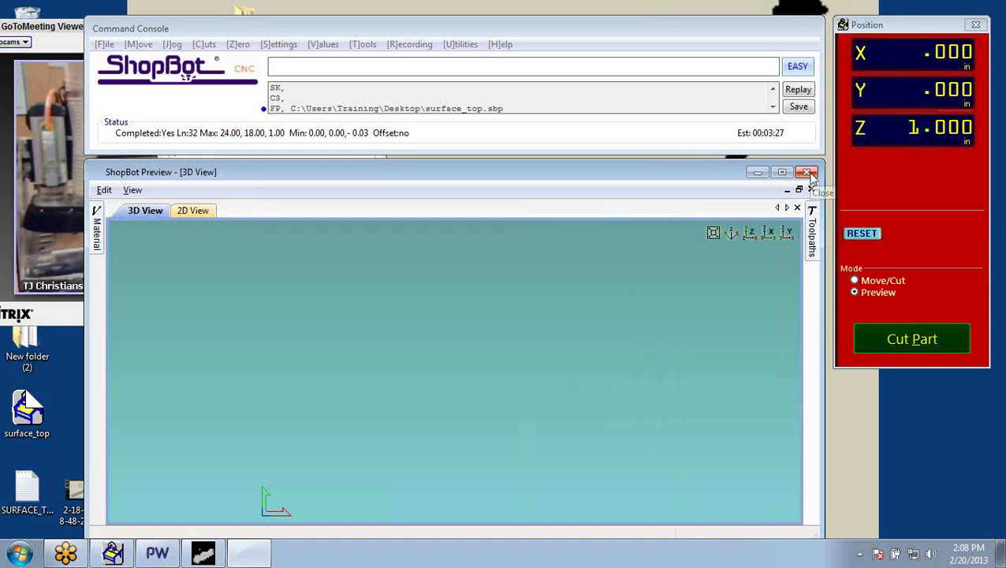
Switch from Preview back to Move/Cut mode and close the Tabletop Surfacer
{"action": "left_click", "coordinate": [856, 282]}
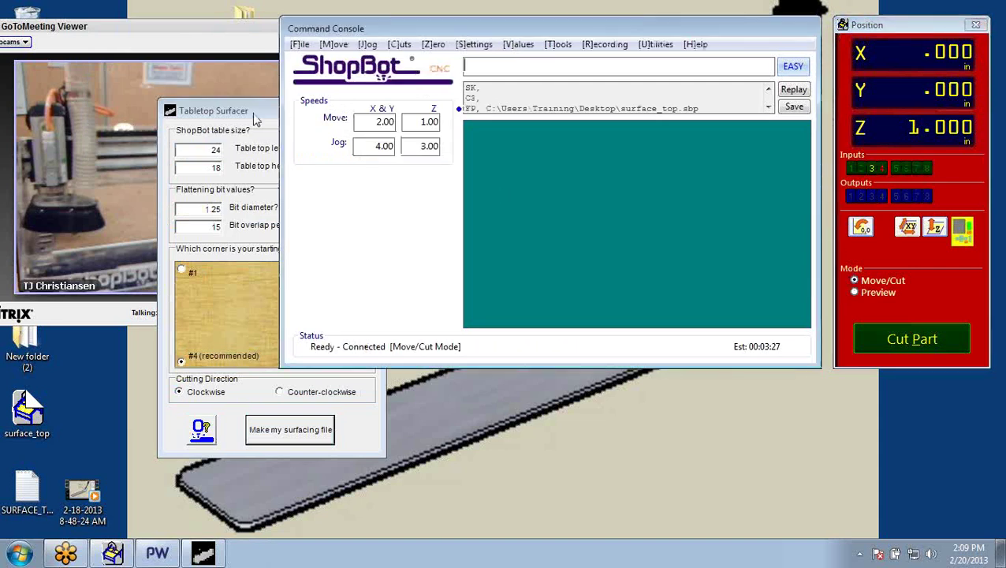
{"action": "left_click", "coordinate": [254, 112]}
{"action": "left_click", "coordinate": [368, 110]}
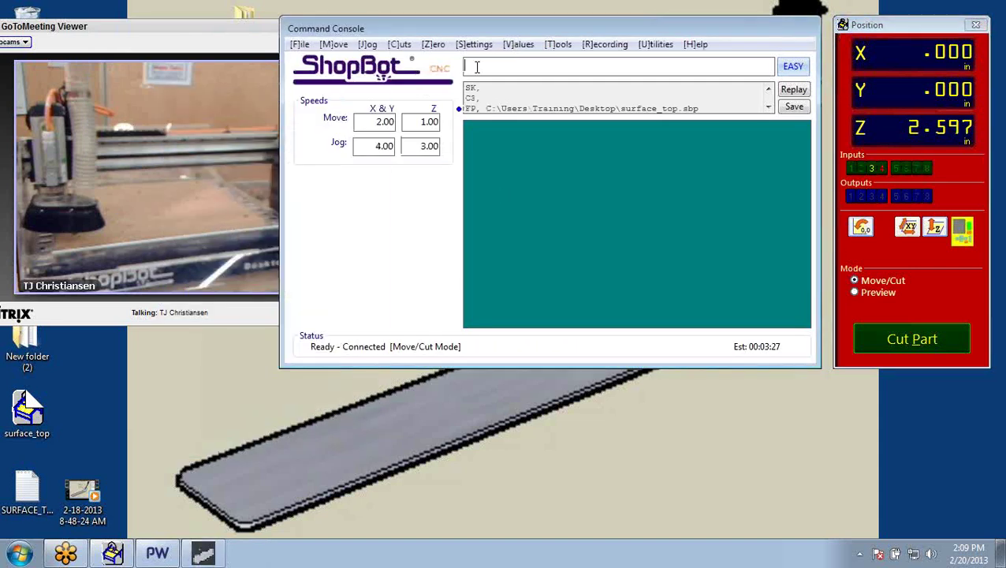
Move and resize the Command Console so that it sits between the webcam view and the Position readout
{"action": "left_click_drag", "start_coordinate": [488, 32], "coordinate": [543, 24]}
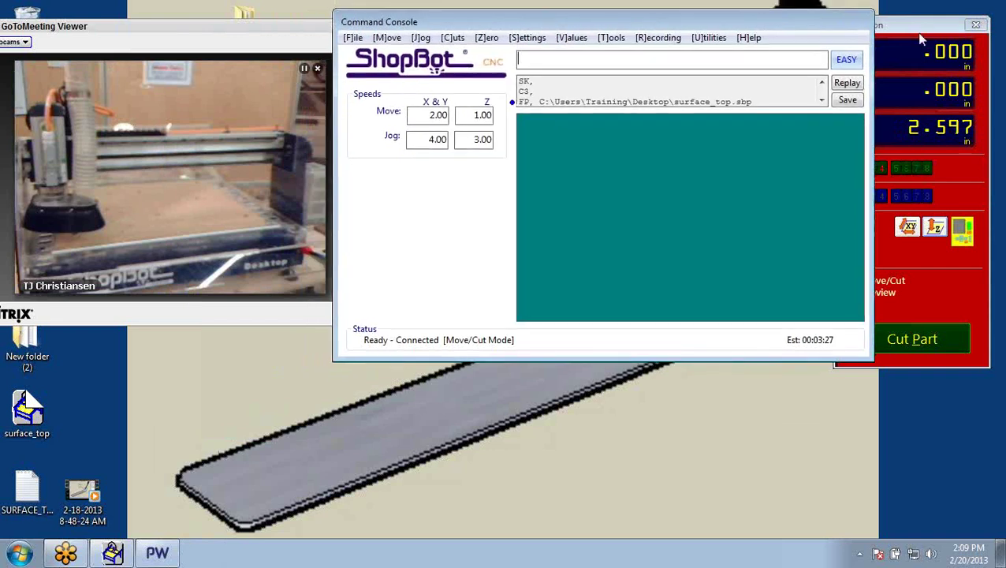
{"action": "left_click_drag", "start_coordinate": [870, 12], "coordinate": [842, 38]}
{"action": "left_click", "coordinate": [697, 65]}
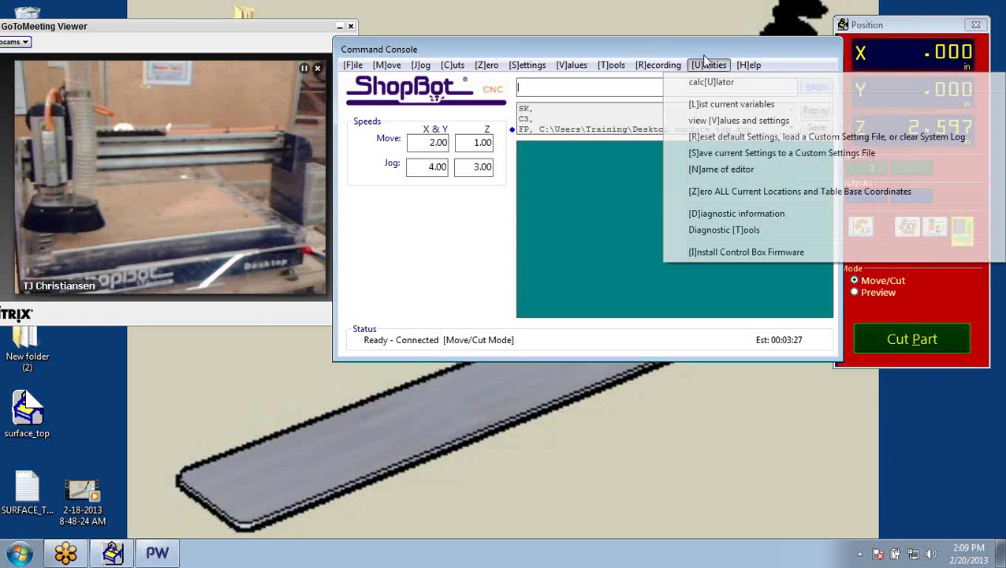
{"action": "left_click", "coordinate": [710, 49]}
{"action": "left_click_drag", "start_coordinate": [710, 50], "coordinate": [715, 48]}
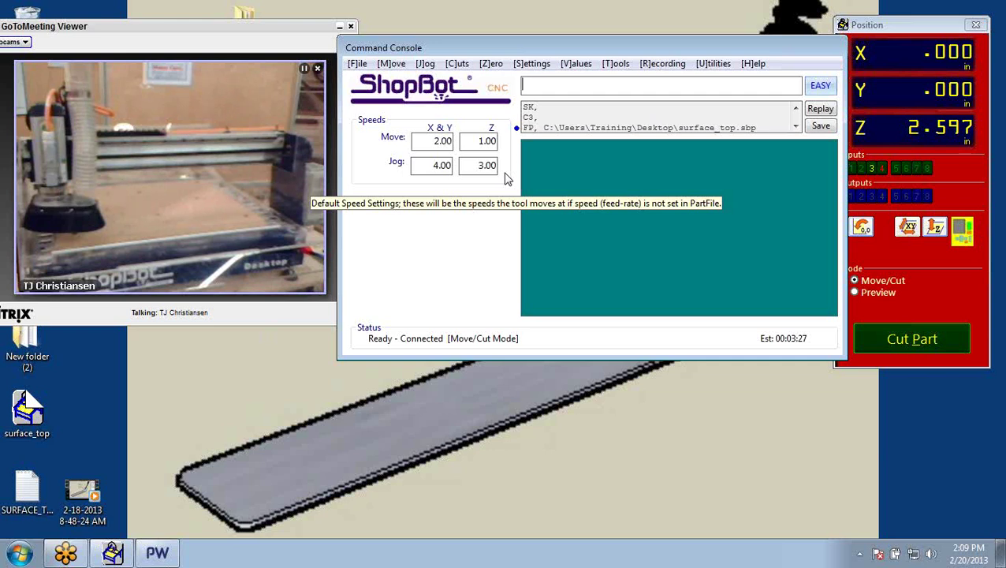
Load the surface_top part file from the Desktop for cutting
{"action": "left_click", "coordinate": [356, 65]}
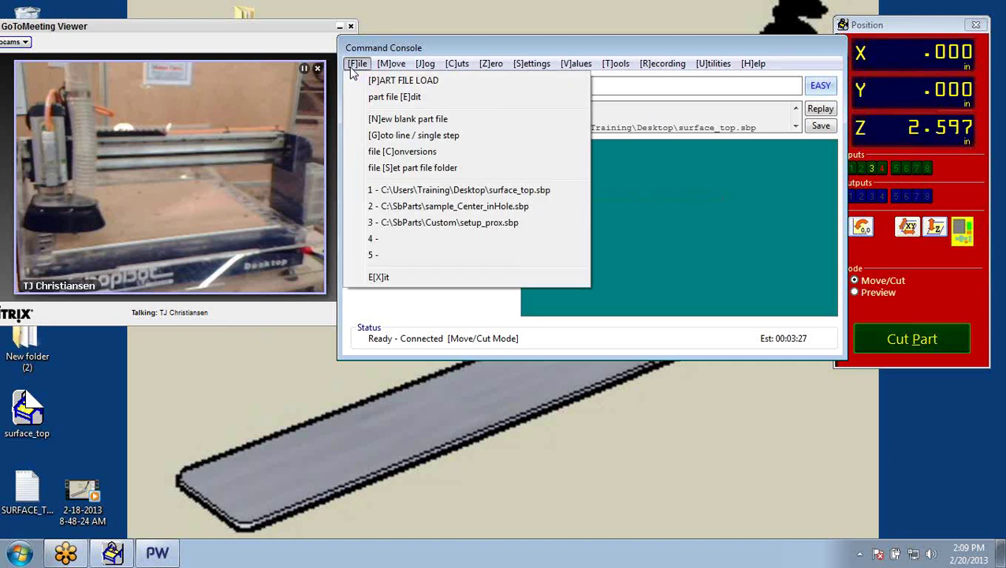
{"action": "left_click", "coordinate": [366, 95]}
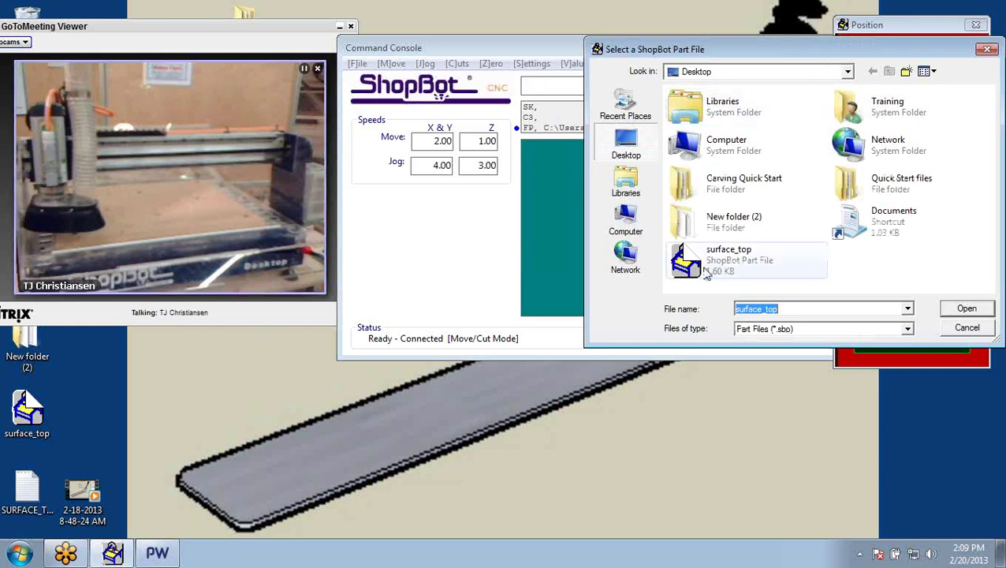
{"action": "left_click", "coordinate": [707, 272]}
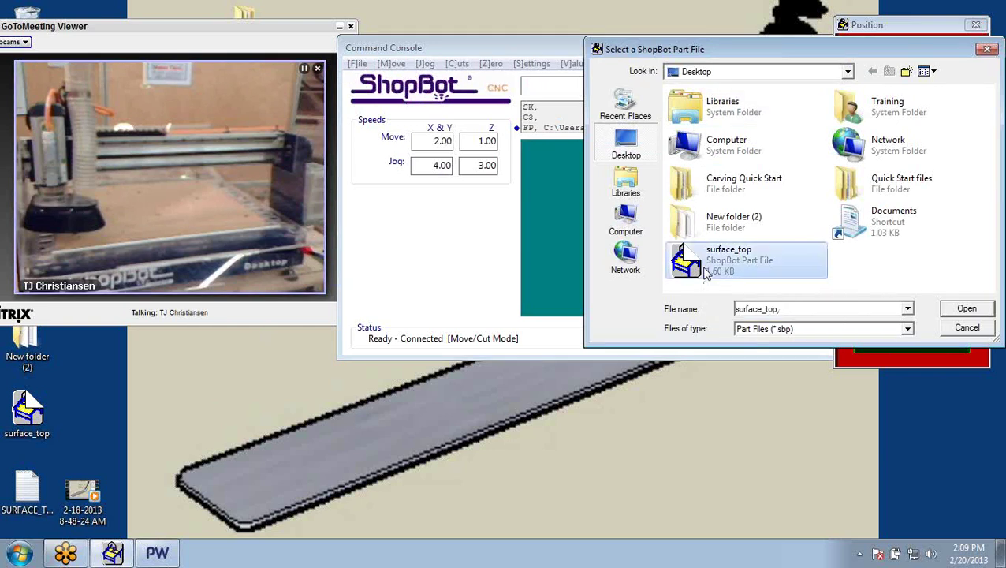
{"action": "double_click", "coordinate": [708, 272]}
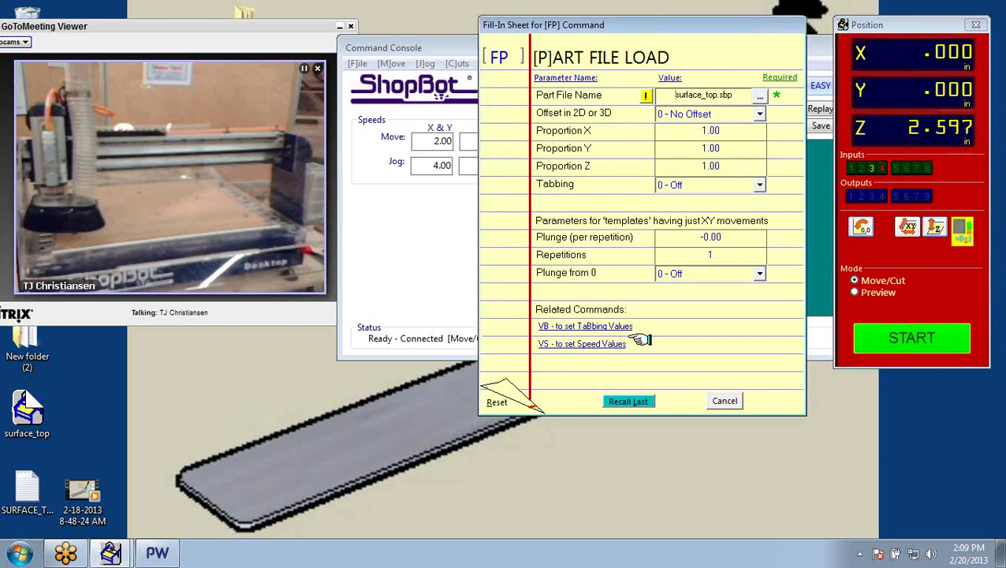
Start the surface_top part file, confirming that the cutter is zeroed to the machine bed and that the spindle may start
{"action": "left_click", "coordinate": [865, 339]}
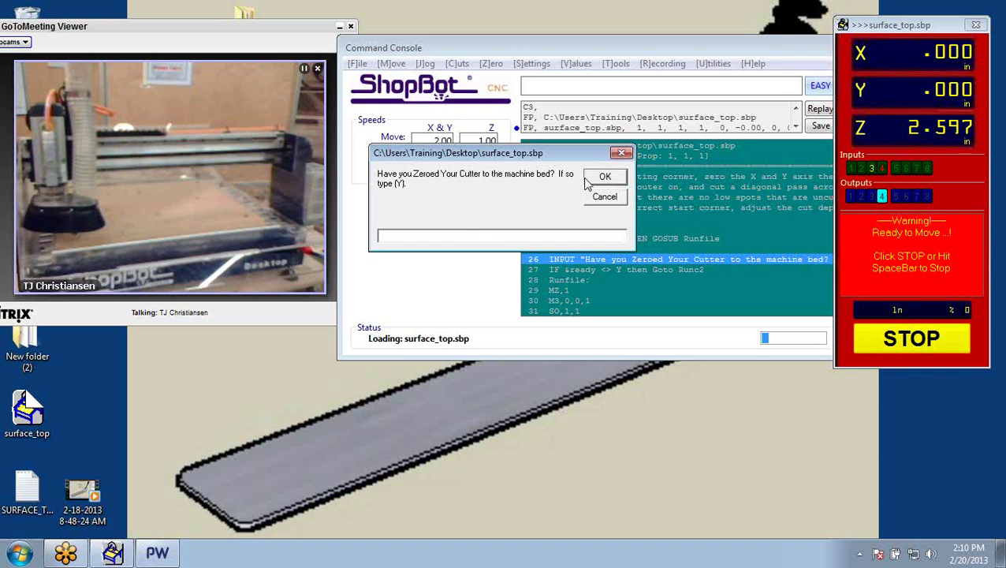
{"action": "left_click", "coordinate": [604, 177]}
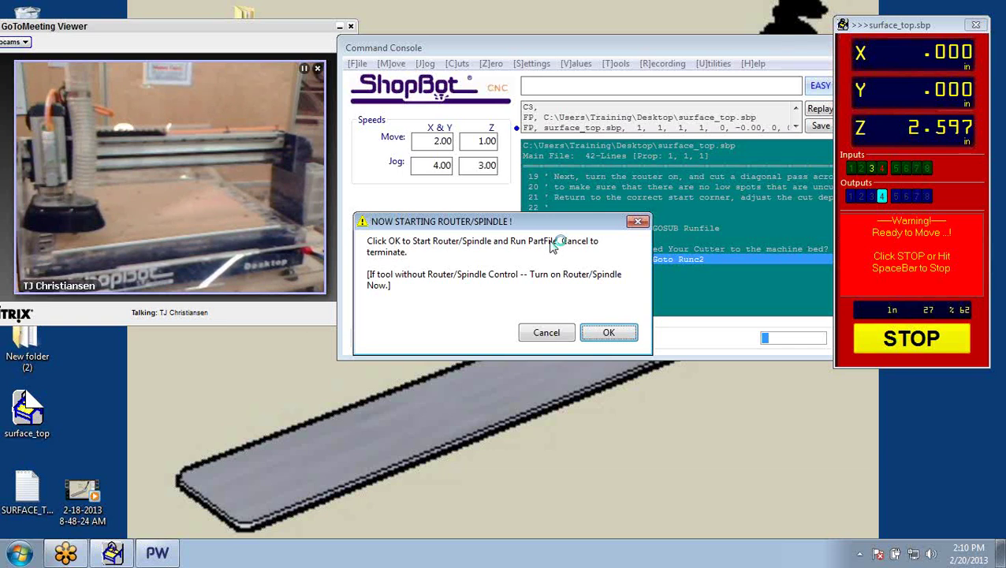
{"action": "left_click", "coordinate": [609, 334]}
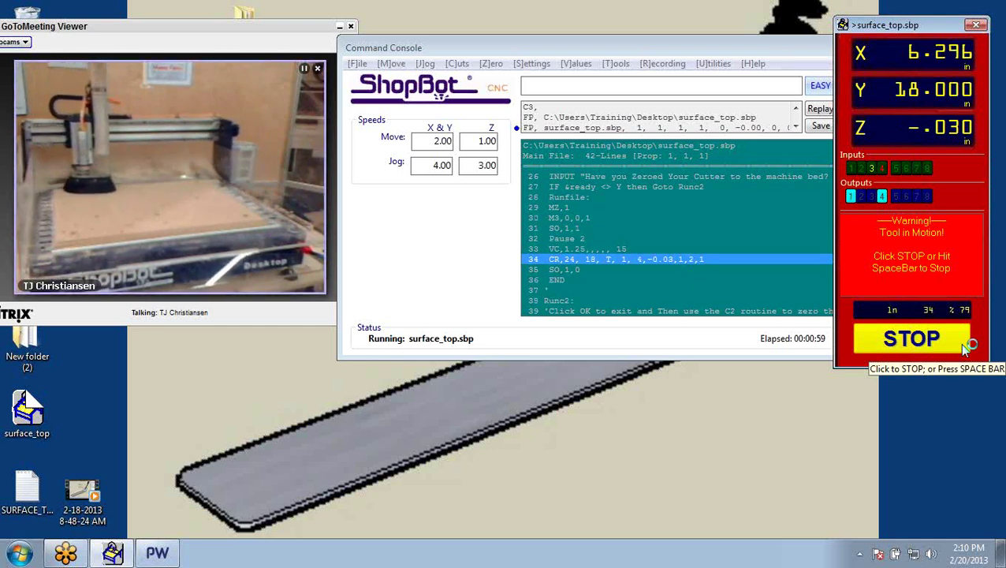
{"action": "left_click", "coordinate": [964, 347]}
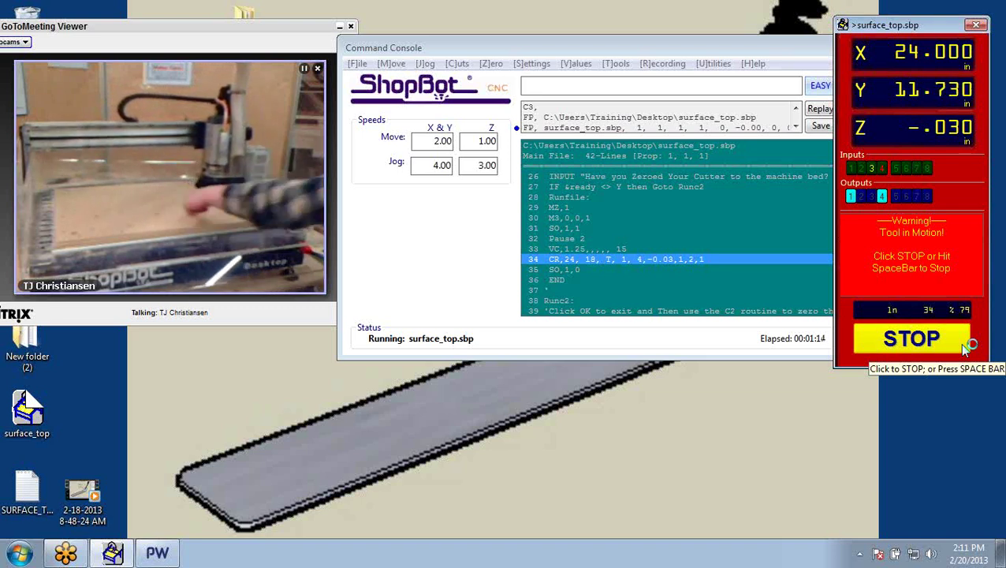
{"action": "left_click", "coordinate": [964, 348]}
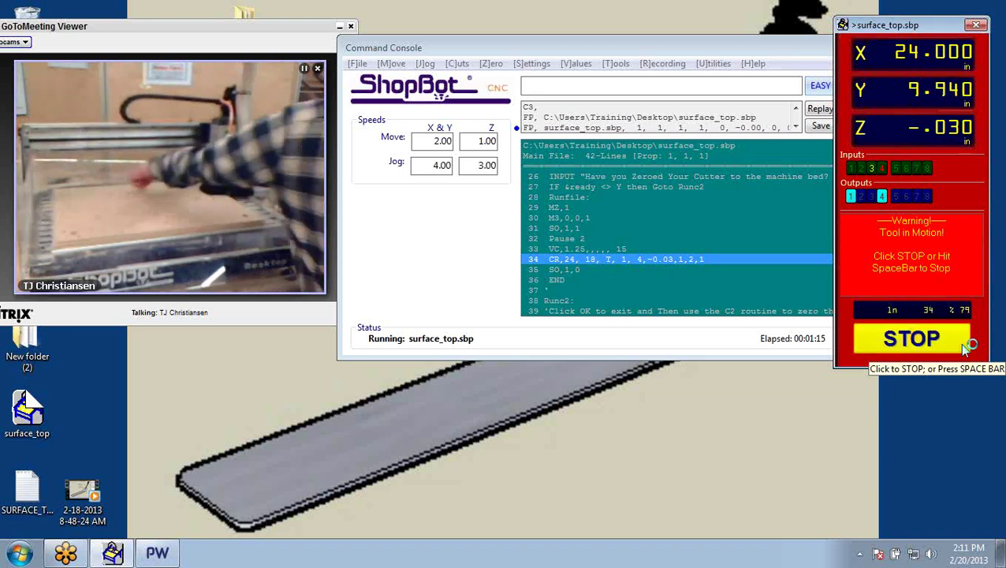
{"action": "left_click", "coordinate": [964, 348]}
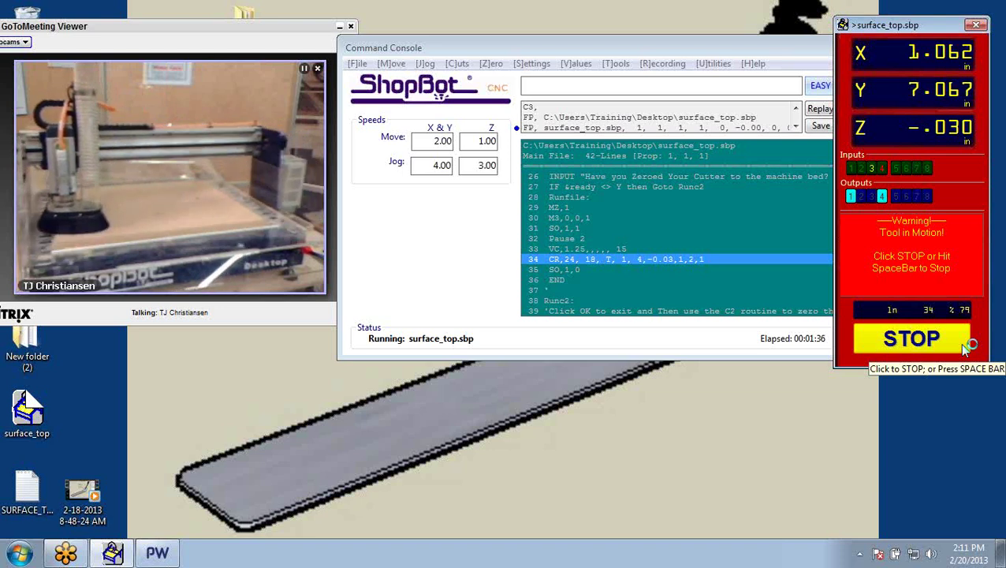
{"action": "left_click", "coordinate": [965, 347]}
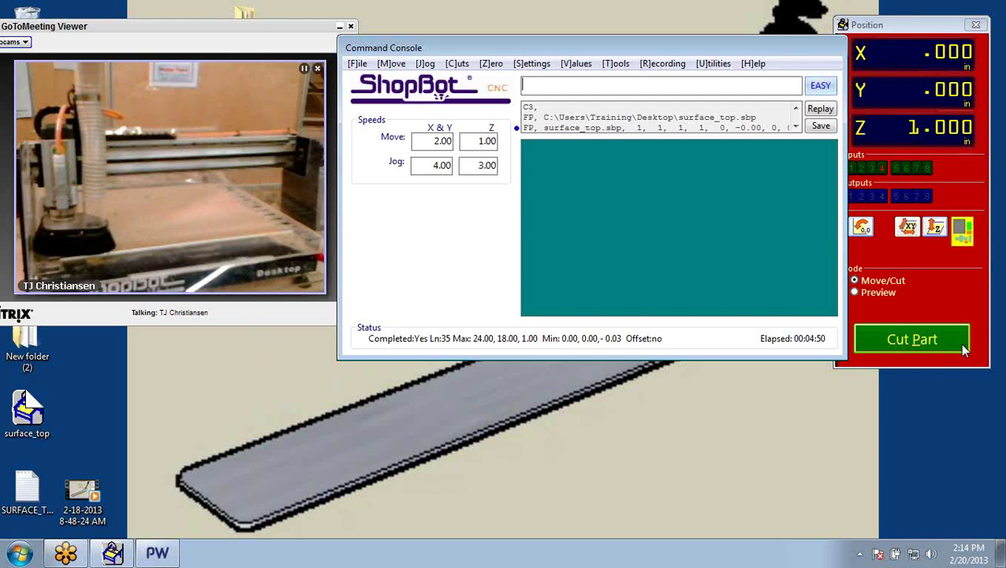
Jog the X and Y axes to 24,18 with the J2 command
{"action": "type", "text": "J2,"}
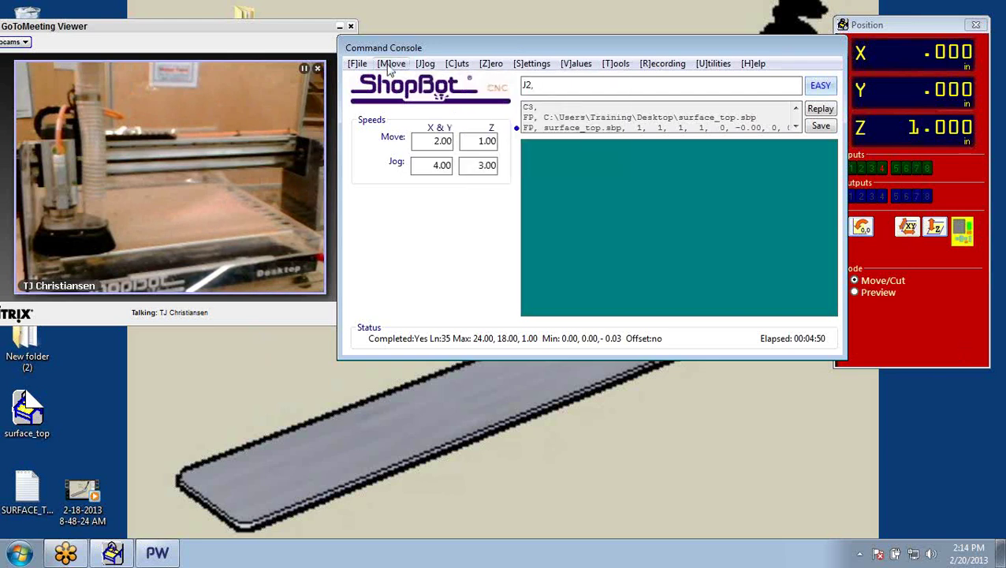
{"action": "left_click", "coordinate": [418, 65]}
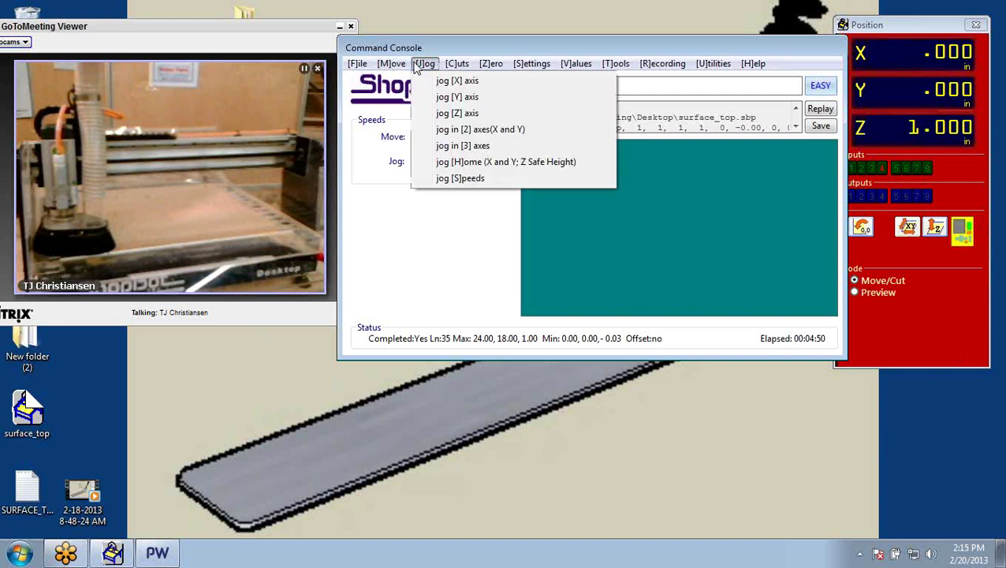
{"action": "left_click", "coordinate": [473, 129]}
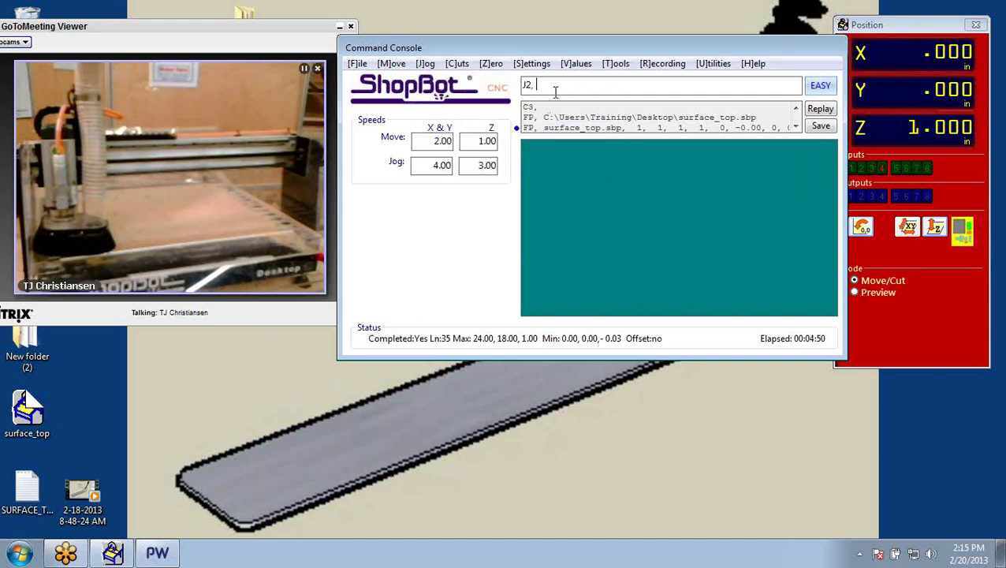
{"action": "type", "text": "2"}
{"action": "type", "text": "4,18"}
{"action": "key", "text": "Return"}
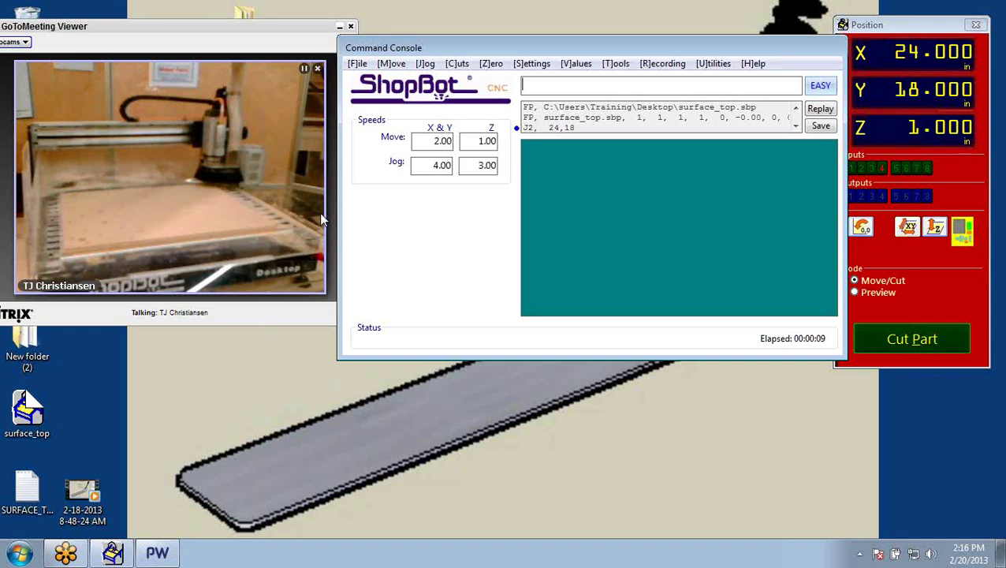
Switch to PartWorks and review the current job's size, thickness, Z zero and XY origin without changing them
{"action": "left_click", "coordinate": [611, 3]}
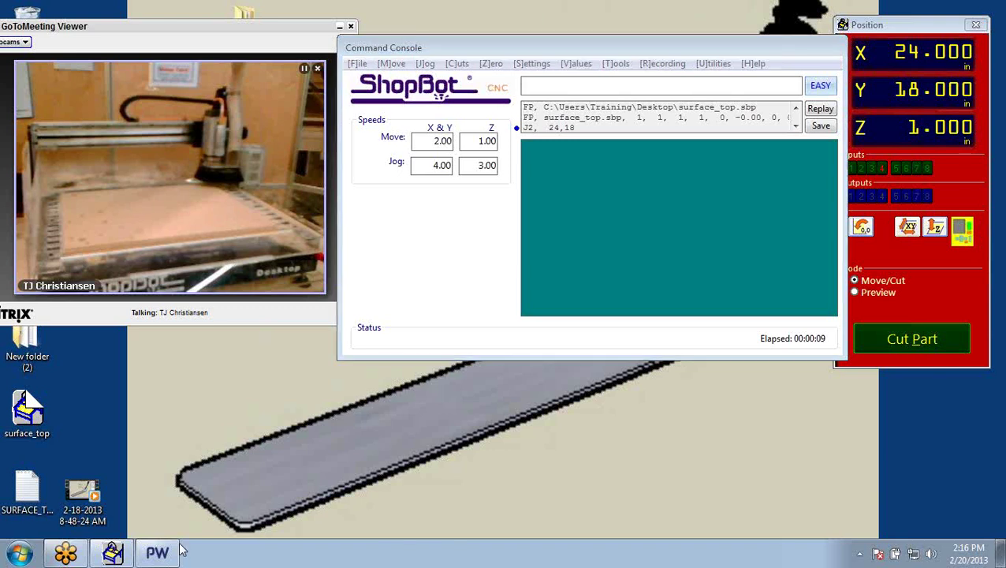
{"action": "left_click", "coordinate": [156, 553]}
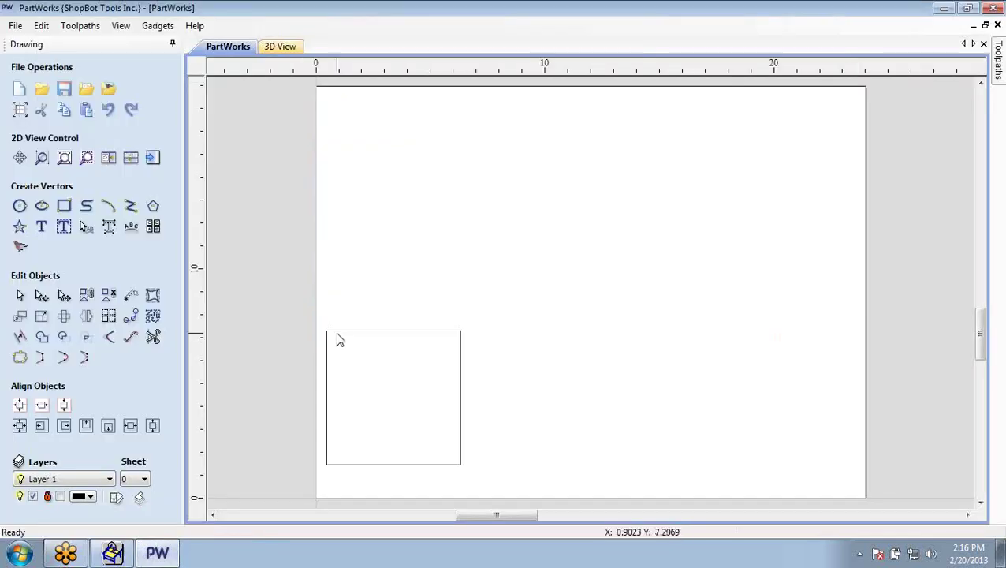
{"action": "left_click", "coordinate": [19, 88]}
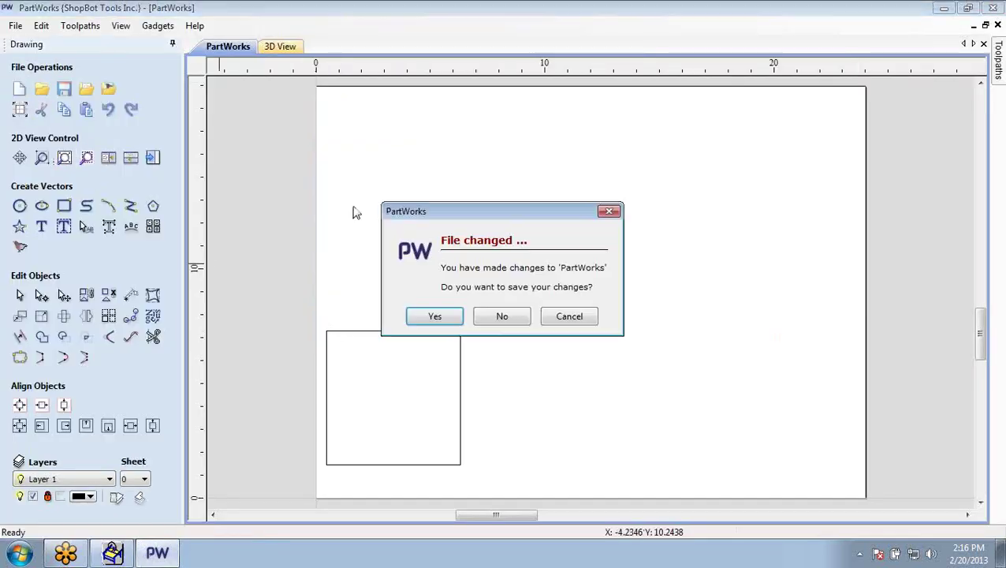
{"action": "left_click", "coordinate": [546, 319]}
{"action": "left_click", "coordinate": [22, 109]}
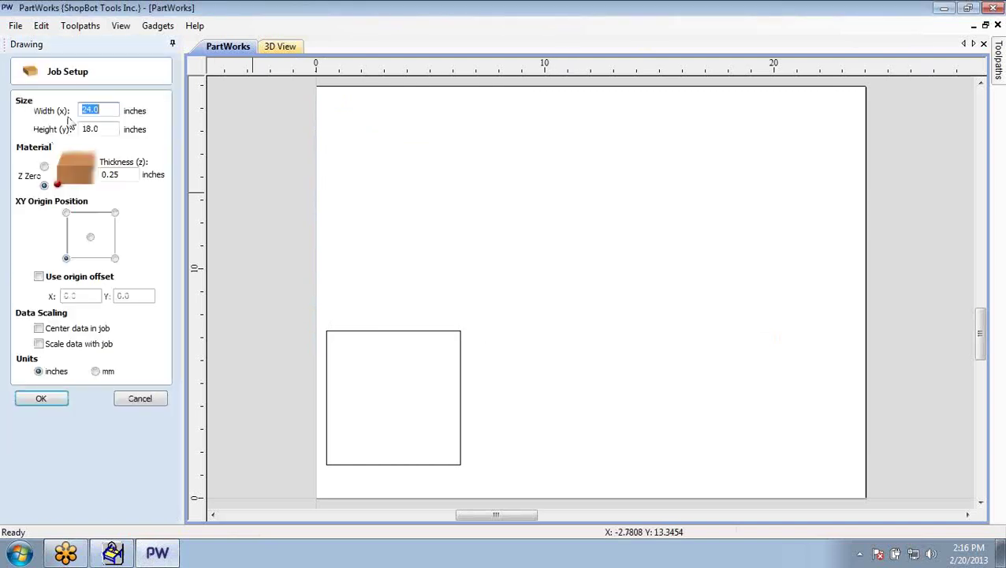
{"action": "left_click", "coordinate": [157, 398]}
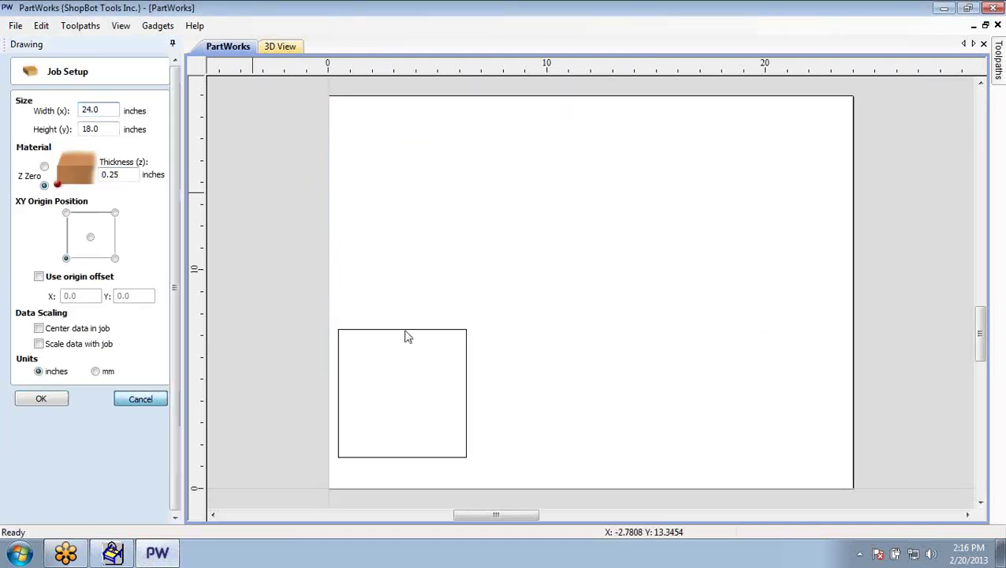
Edit the existing square so that it is anchored at X 0, Y 0 and measures 24 by 18 inches
{"action": "left_click", "coordinate": [413, 332]}
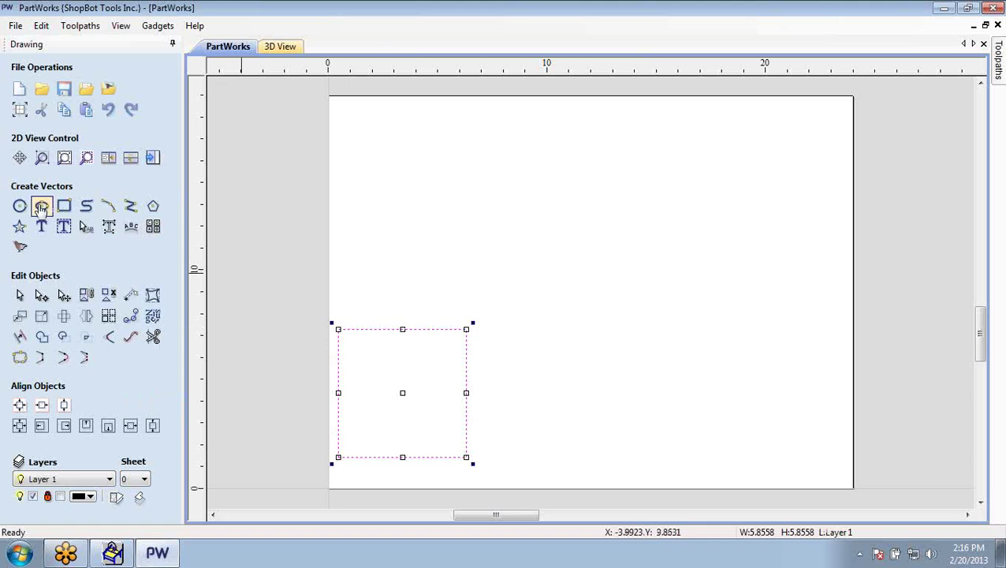
{"action": "left_click", "coordinate": [64, 205]}
{"action": "left_click_drag", "start_coordinate": [75, 165], "coordinate": [2, 160]}
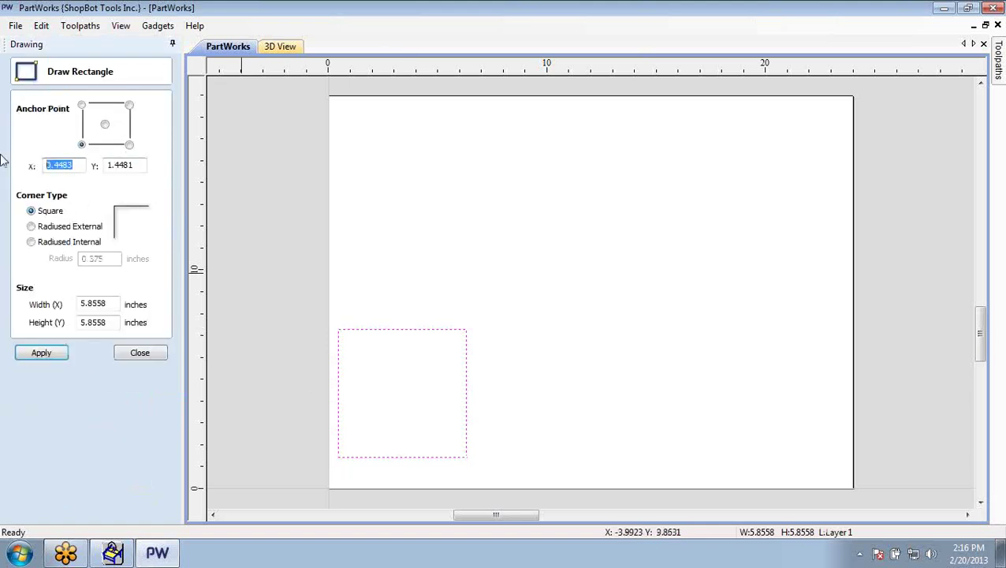
{"action": "type", "text": "0"}
{"action": "key", "text": "Tab"}
{"action": "type", "text": "0"}
{"action": "key", "text": "Tab"}
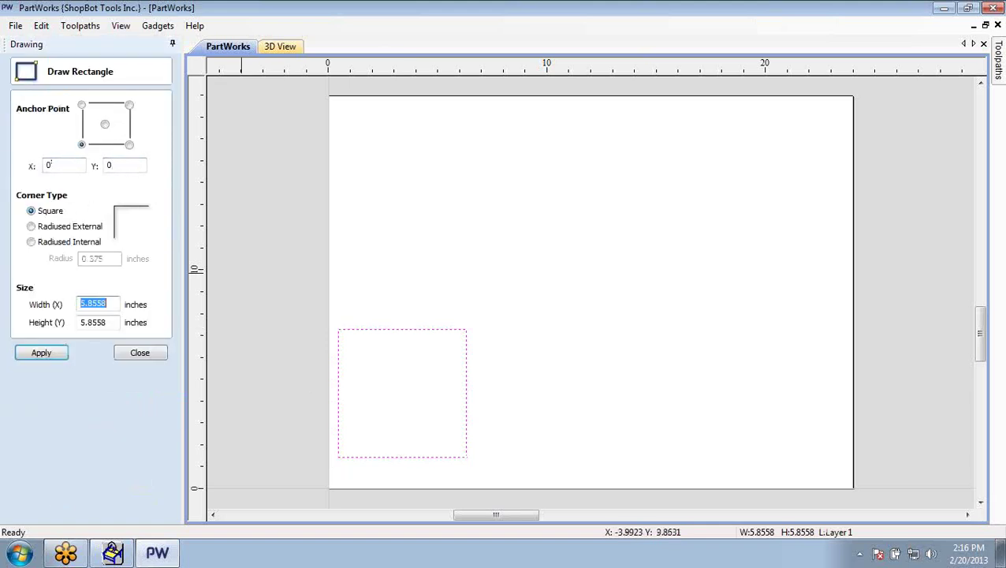
{"action": "type", "text": "24"}
{"action": "key", "text": "Tab"}
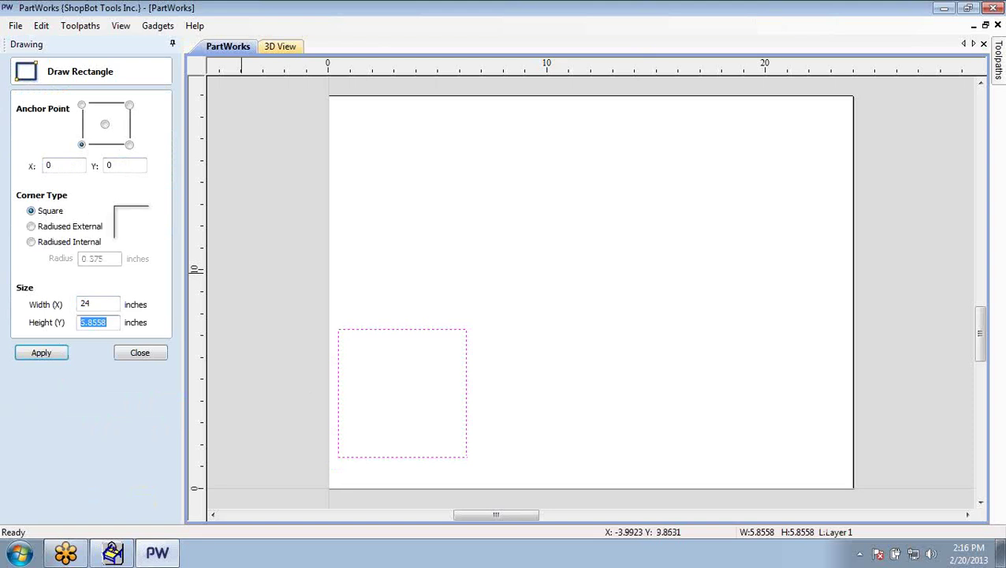
{"action": "type", "text": "18"}
{"action": "left_click", "coordinate": [49, 362]}
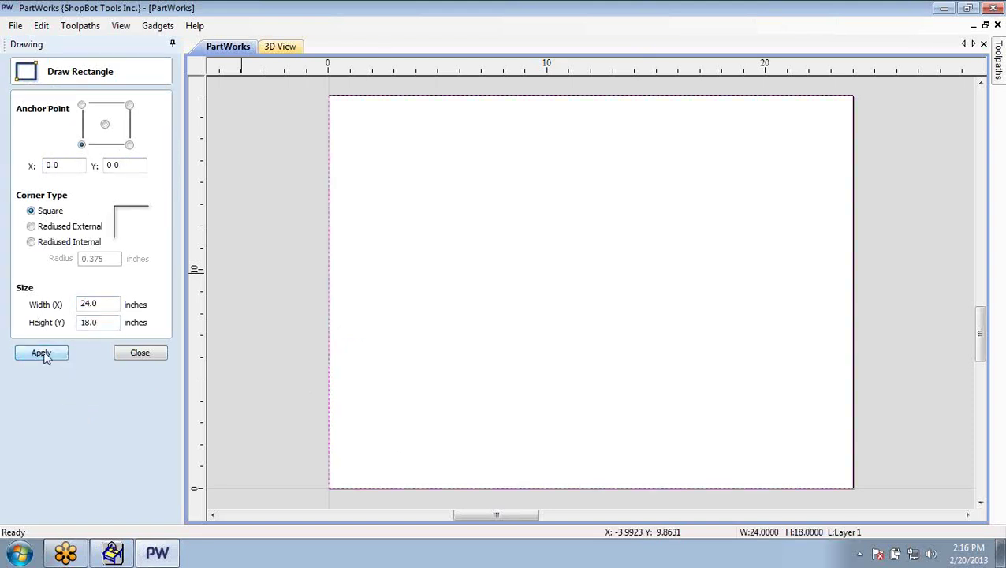
{"action": "left_click", "coordinate": [149, 358]}
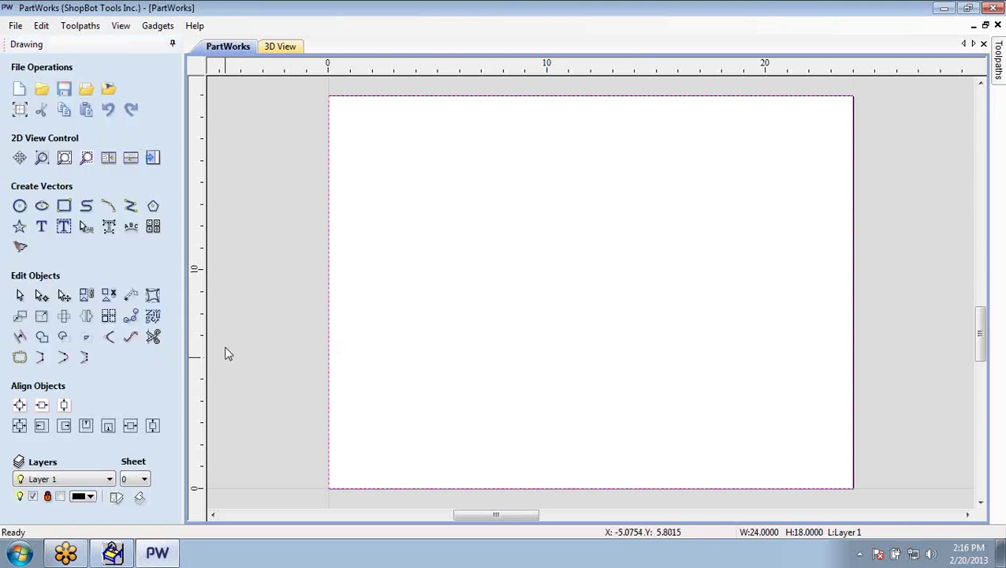
Start a pocket toolpath for the selected rectangle with a cut depth of 0.03 inches
{"action": "left_click", "coordinate": [153, 158]}
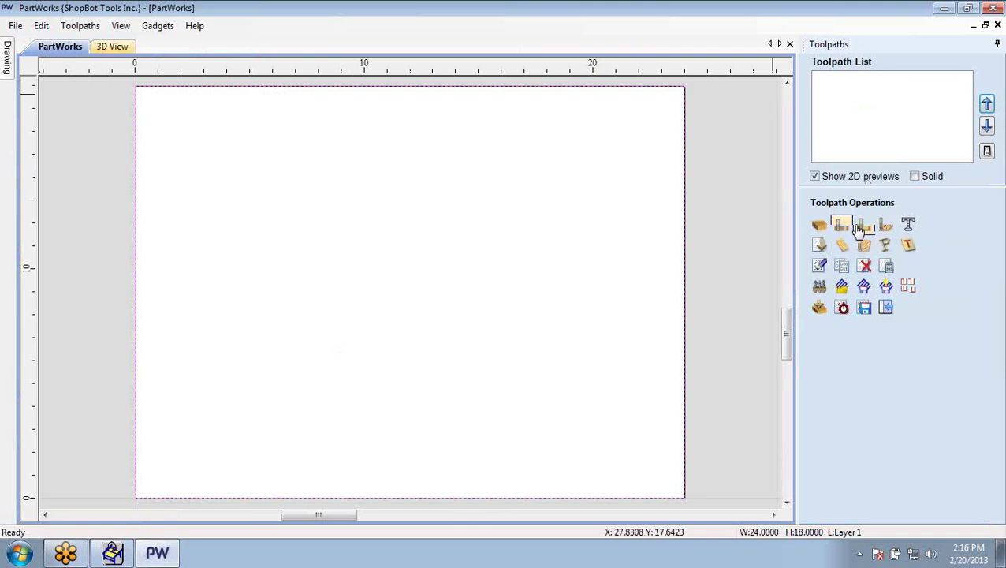
{"action": "left_click", "coordinate": [863, 227]}
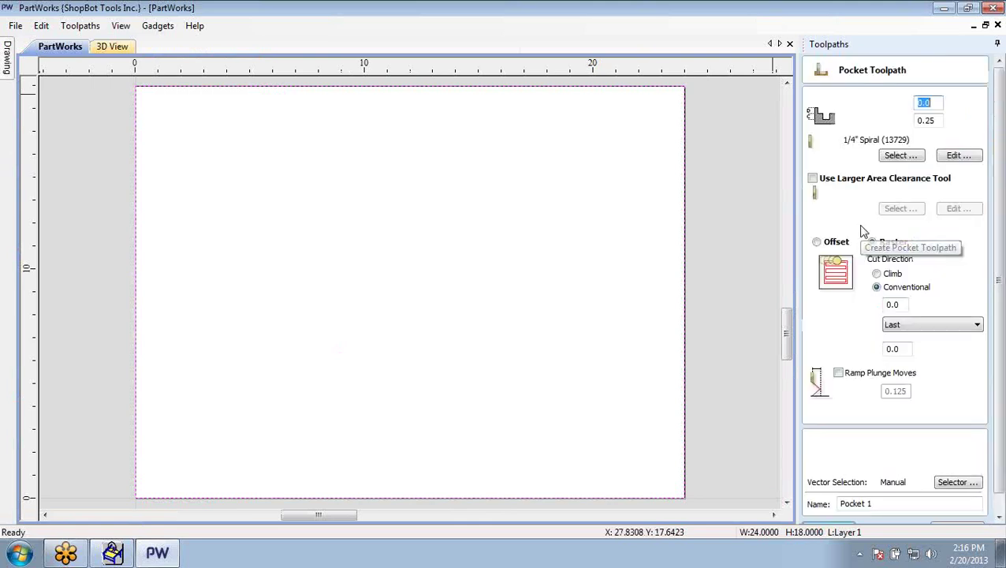
{"action": "double_click", "coordinate": [929, 121]}
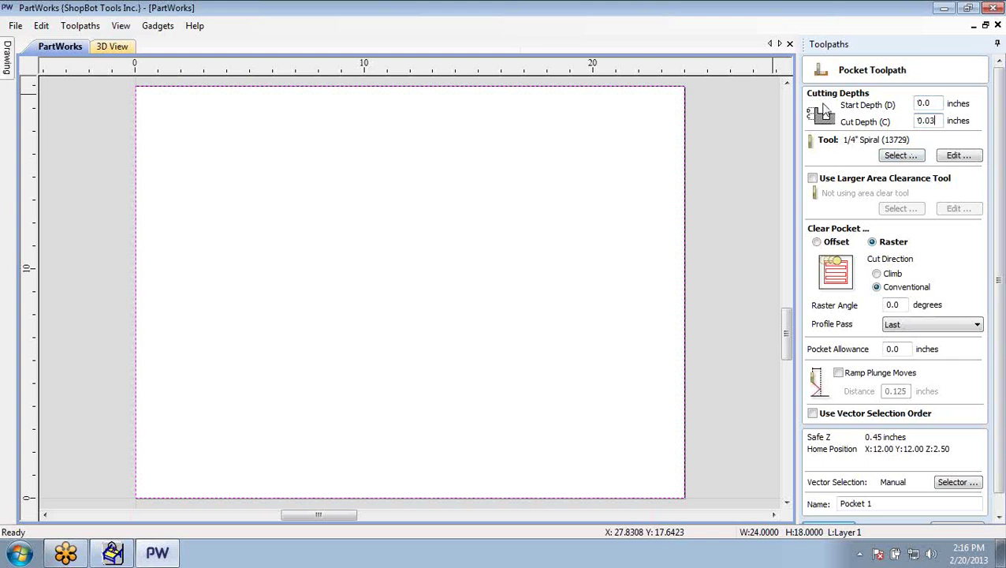
Choose the 1 1/4" Spoil-Board Cutter (91-000) from the SB Starter Set's Wood group as the pocket tool
{"action": "left_click", "coordinate": [907, 158]}
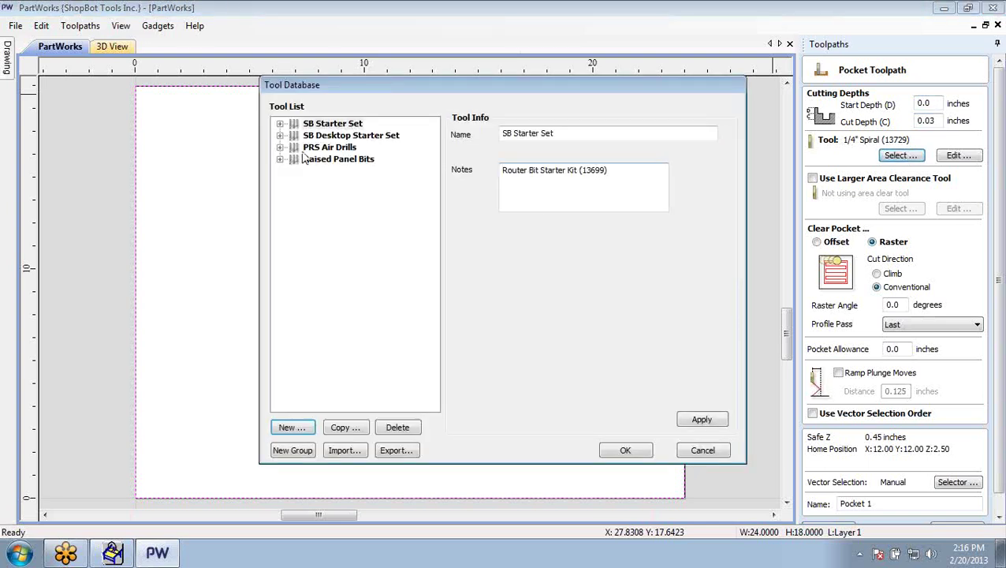
{"action": "left_click", "coordinate": [280, 124]}
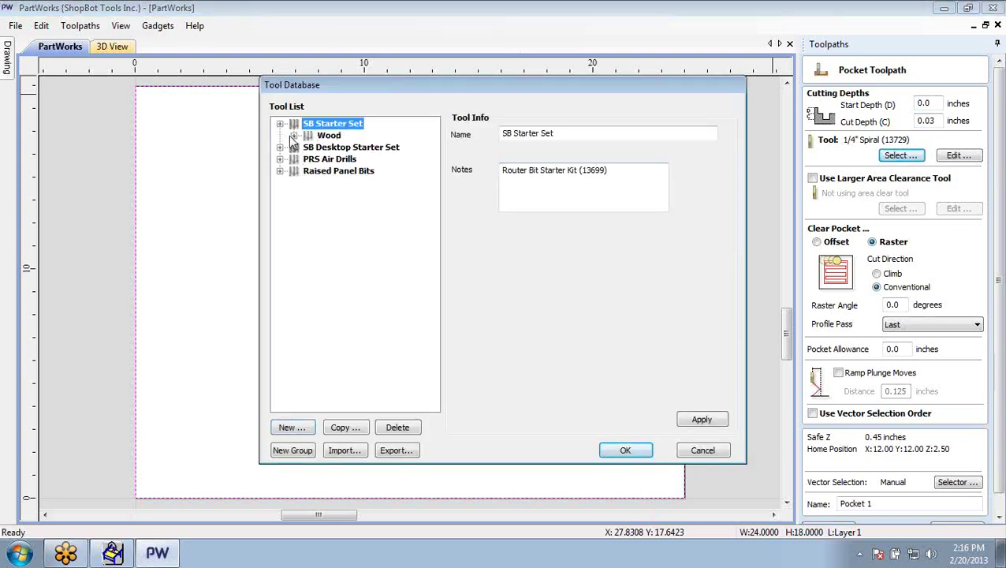
{"action": "left_click", "coordinate": [294, 135]}
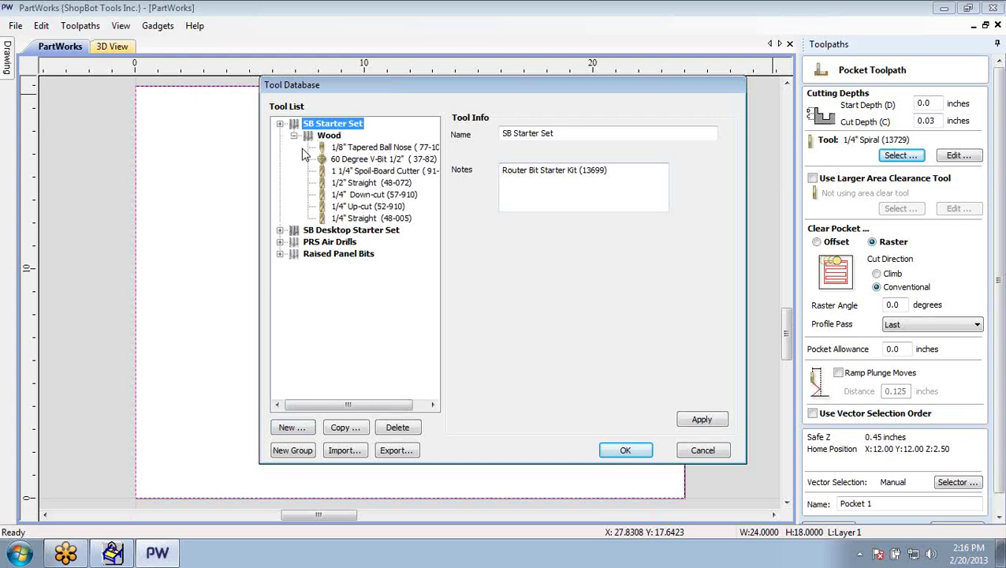
{"action": "left_click", "coordinate": [335, 171]}
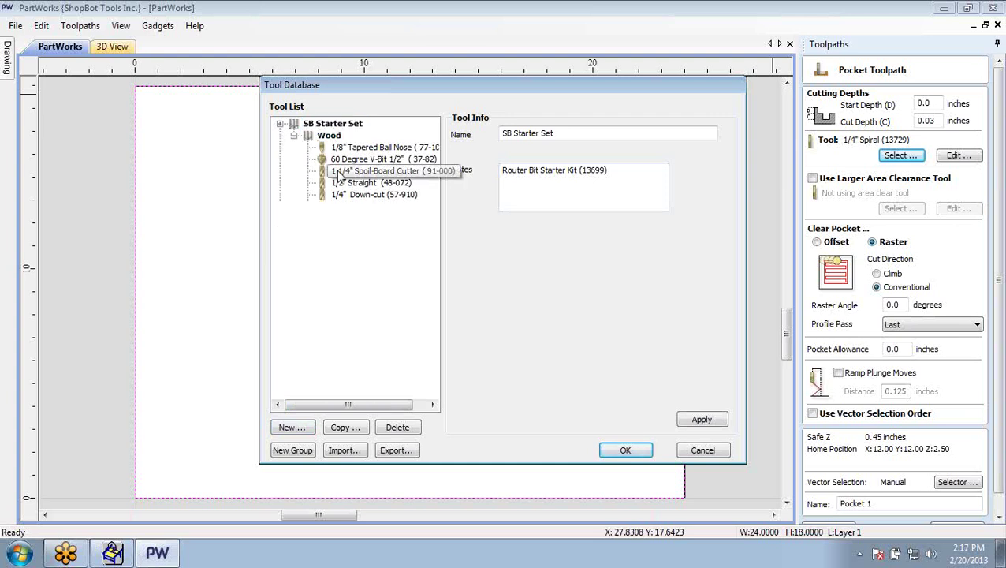
{"action": "left_click", "coordinate": [627, 449]}
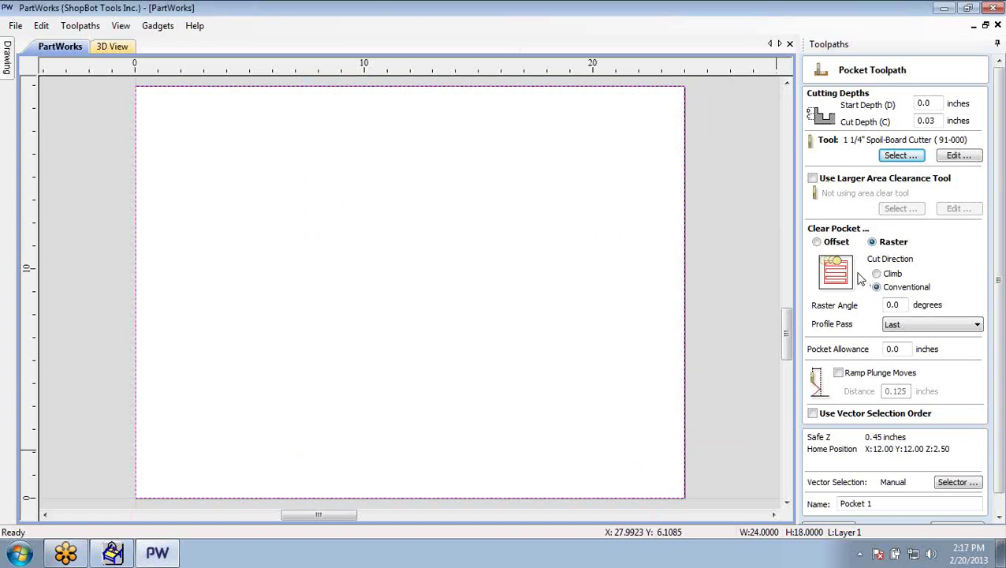
Compare offset with raster clearing, keep Raster, and set the spoil-board cutter's feed rate to 6 inches/sec
{"action": "left_click", "coordinate": [817, 243]}
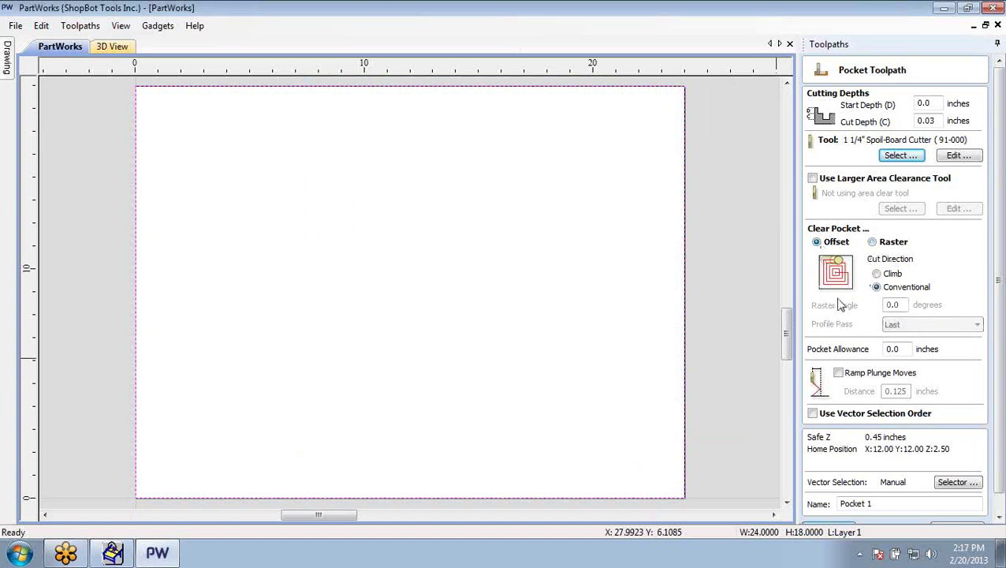
{"action": "left_click", "coordinate": [872, 243]}
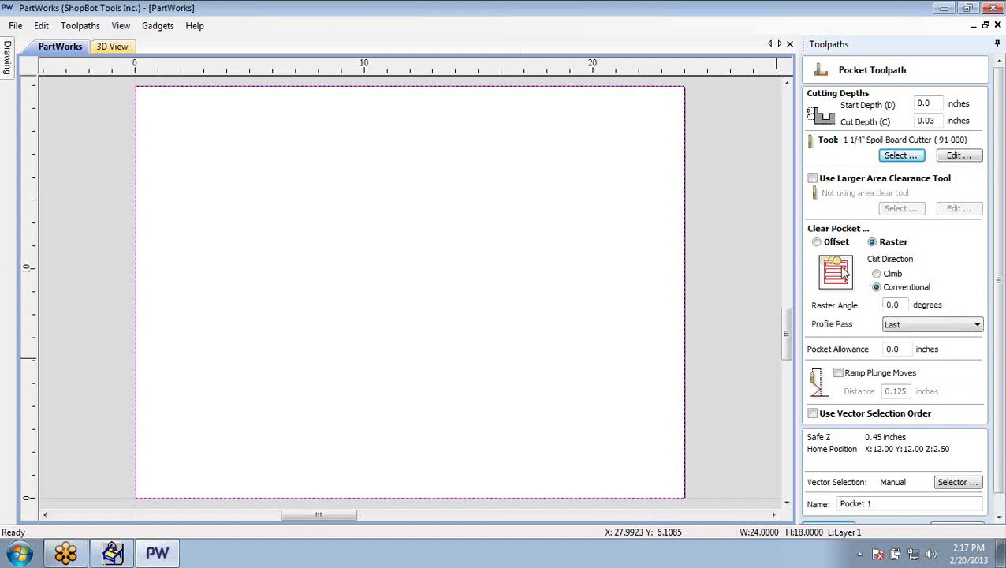
{"action": "left_click", "coordinate": [959, 156]}
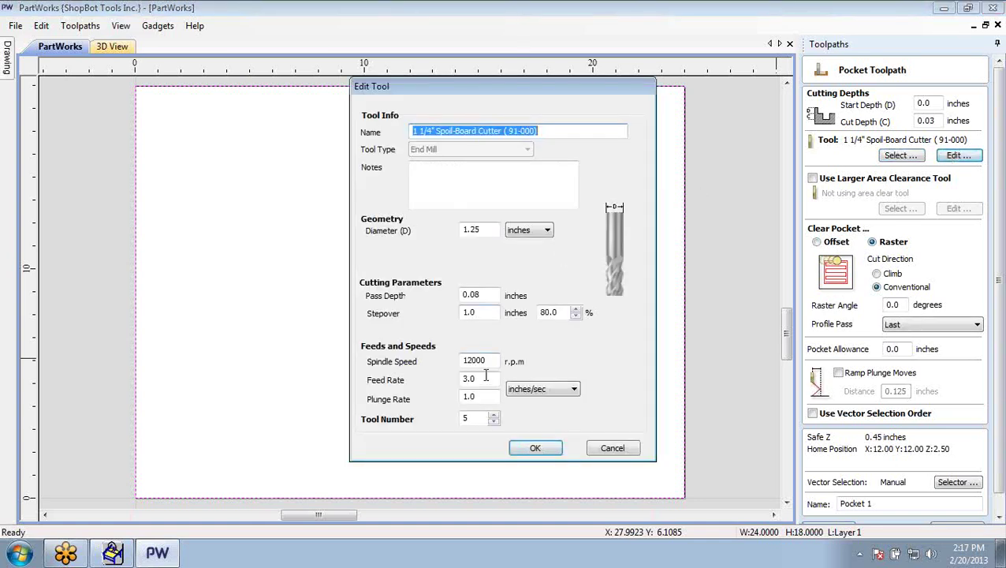
{"action": "left_click_drag", "start_coordinate": [484, 378], "coordinate": [437, 380]}
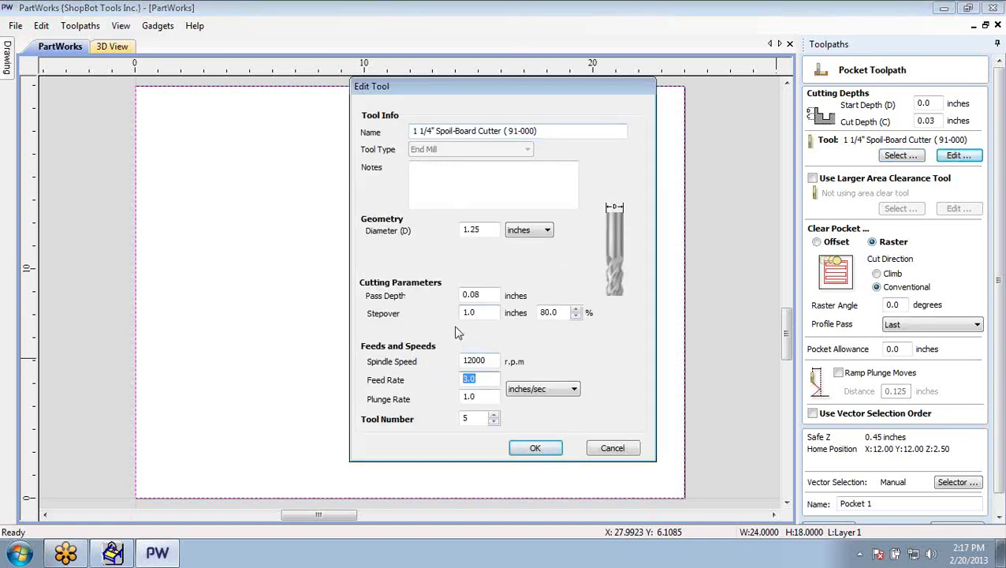
{"action": "type", "text": "6"}
{"action": "left_click", "coordinate": [522, 447]}
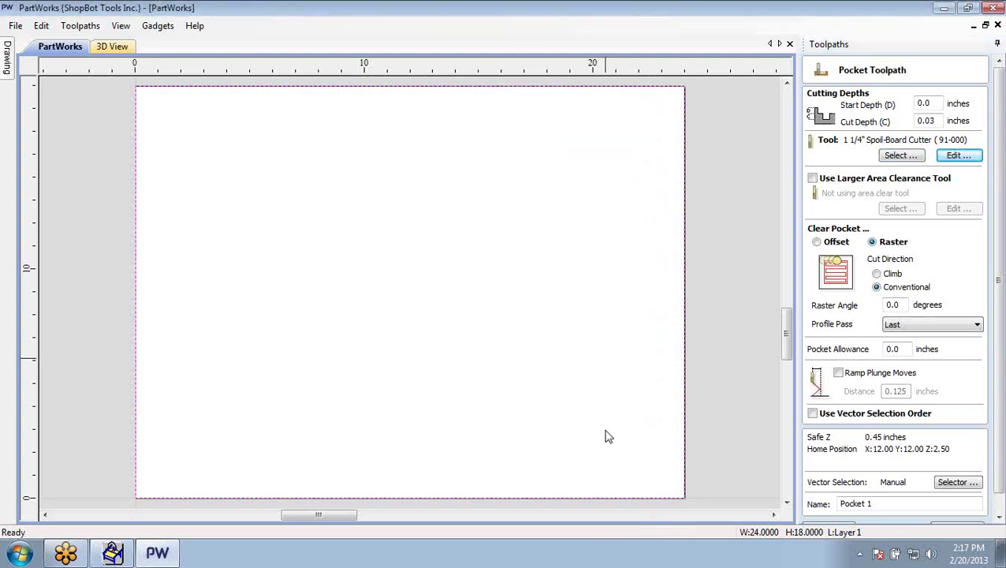
Calculate the pocket toolpath, preview all toolpaths and inspect the surfaced board at an angle in 3D
{"action": "left_click_drag", "start_coordinate": [1000, 476], "coordinate": [1000, 502]}
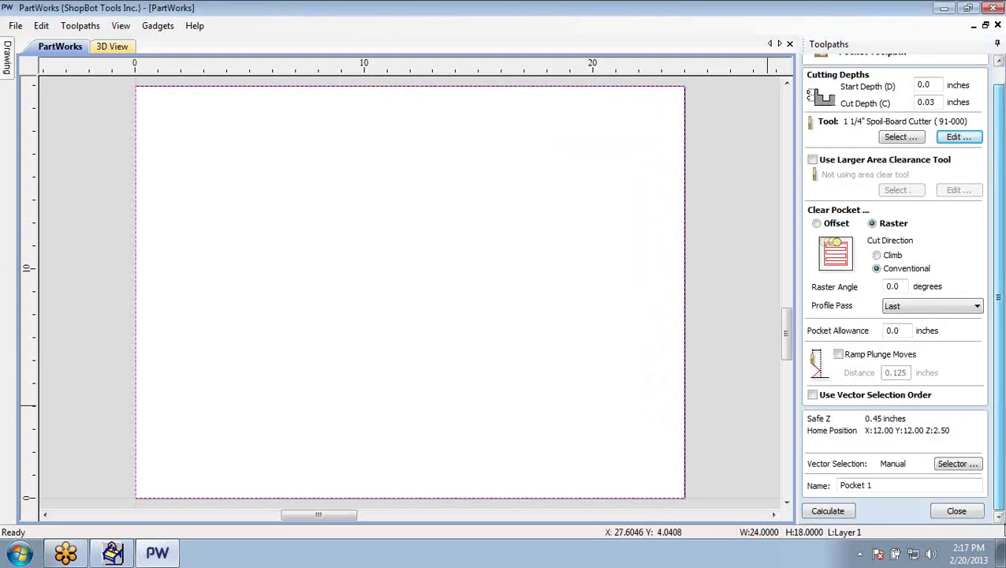
{"action": "left_click", "coordinate": [827, 511]}
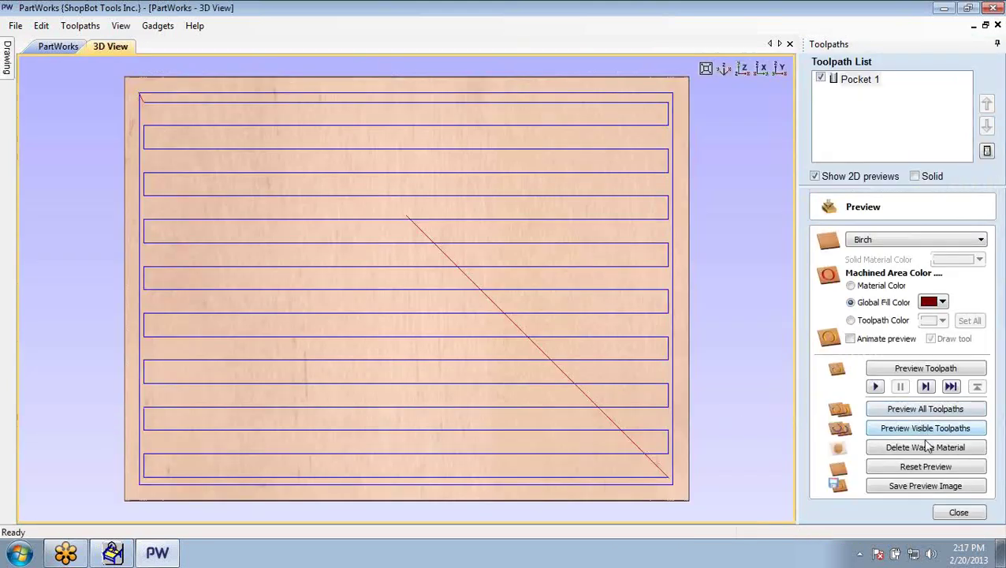
{"action": "left_click", "coordinate": [937, 412]}
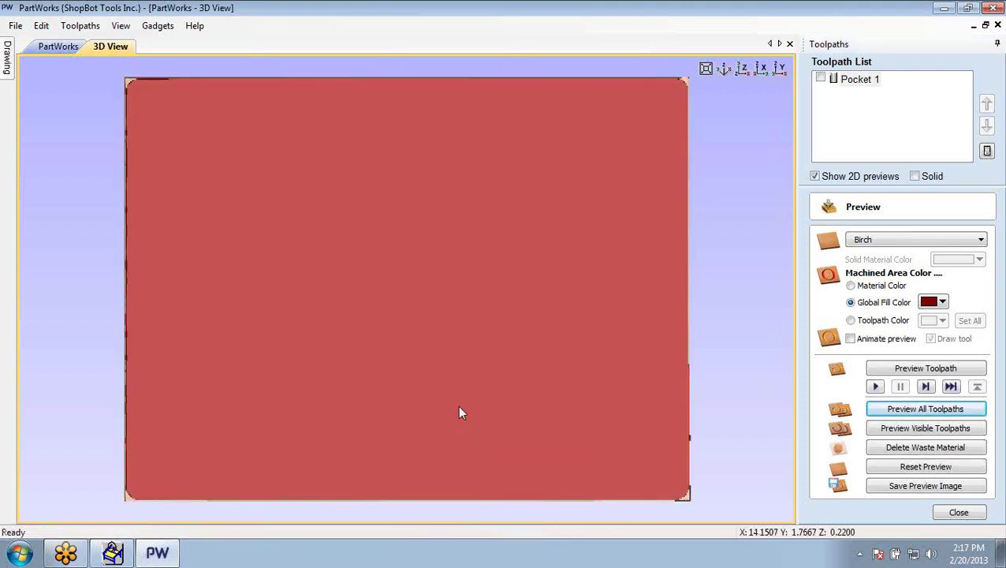
{"action": "left_click_drag", "start_coordinate": [460, 410], "coordinate": [418, 379]}
Close PartWorks without saving the changes
{"action": "left_click", "coordinate": [993, 8]}
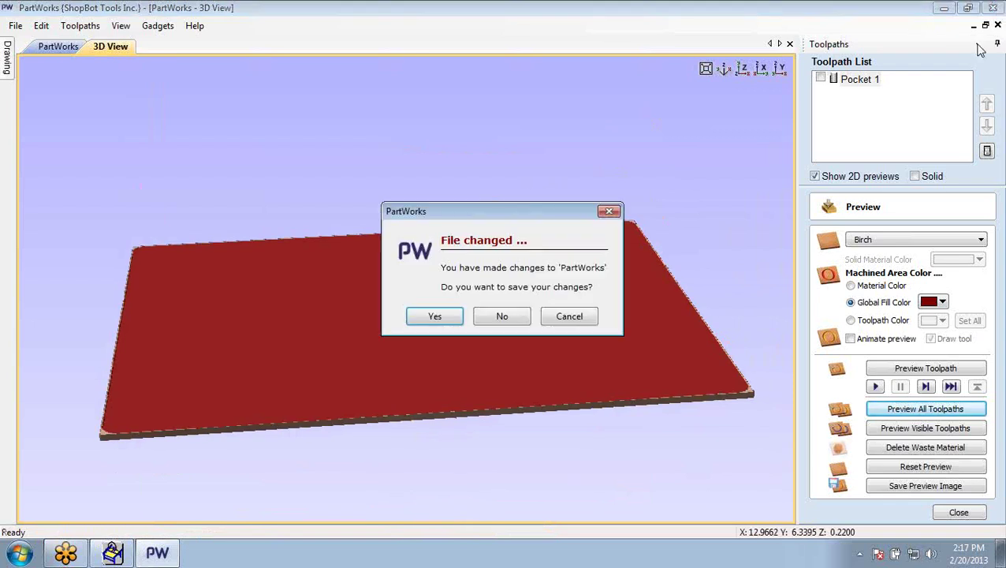
{"action": "left_click", "coordinate": [498, 319]}
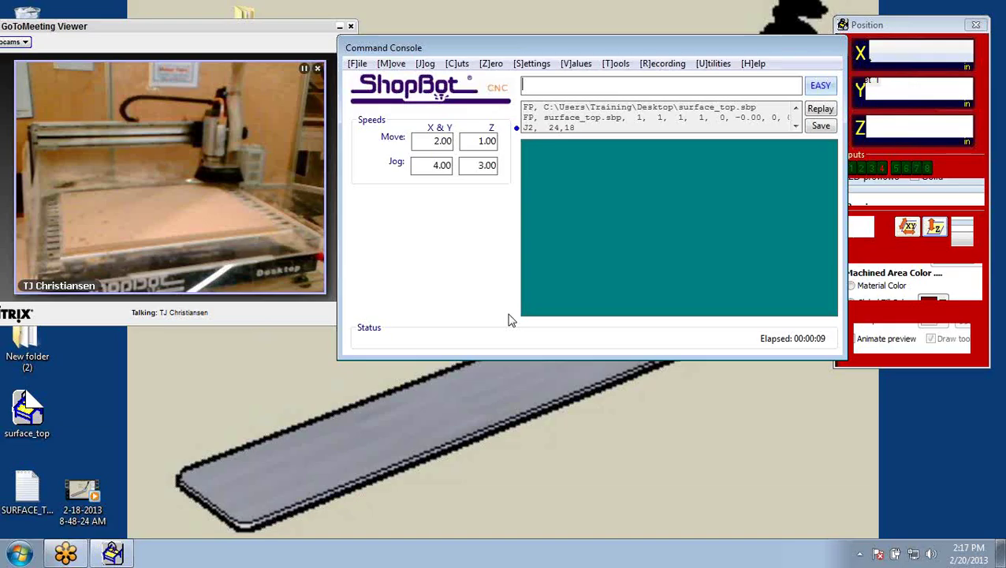
Review the Table Surfacer's table size and bit settings, close it, and move the Command Console clear of the Position readout
{"action": "left_click", "coordinate": [615, 63]}
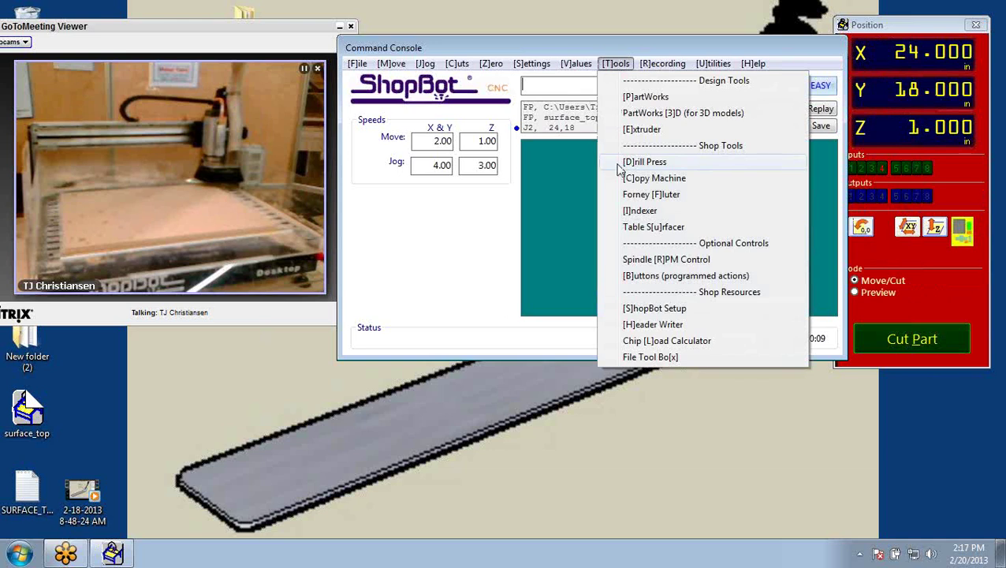
{"action": "left_click", "coordinate": [629, 233]}
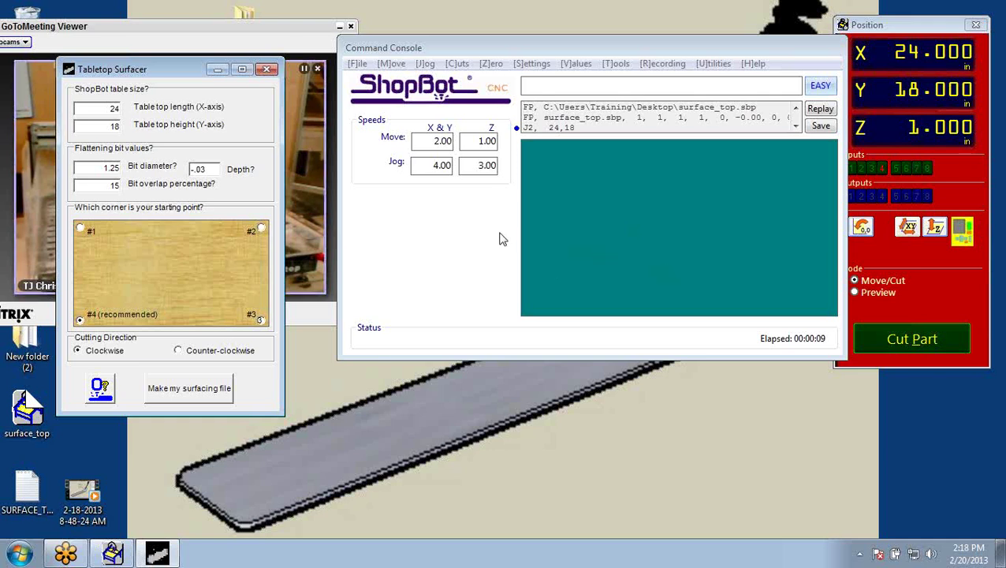
{"action": "left_click", "coordinate": [266, 71]}
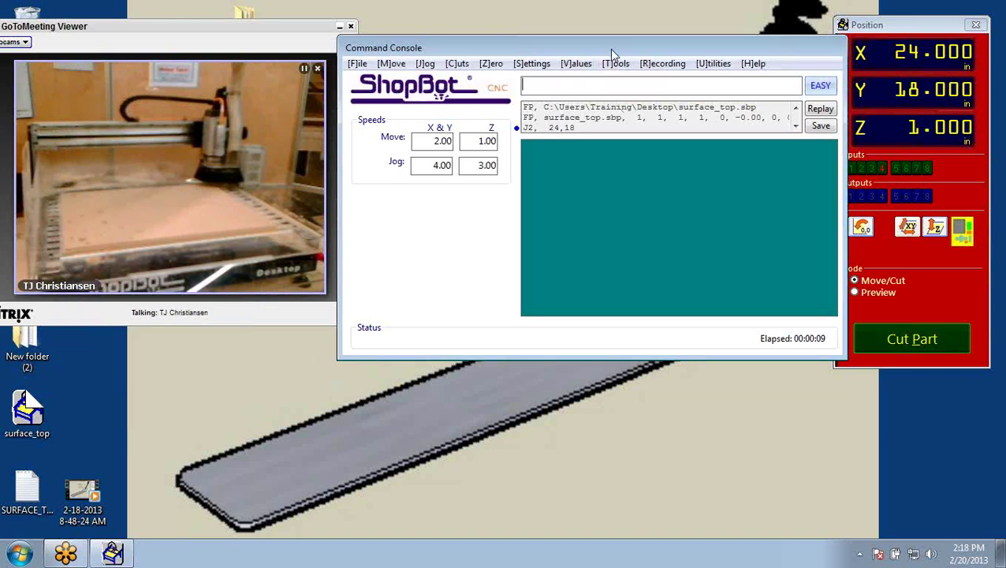
{"action": "left_click_drag", "start_coordinate": [610, 49], "coordinate": [587, 56]}
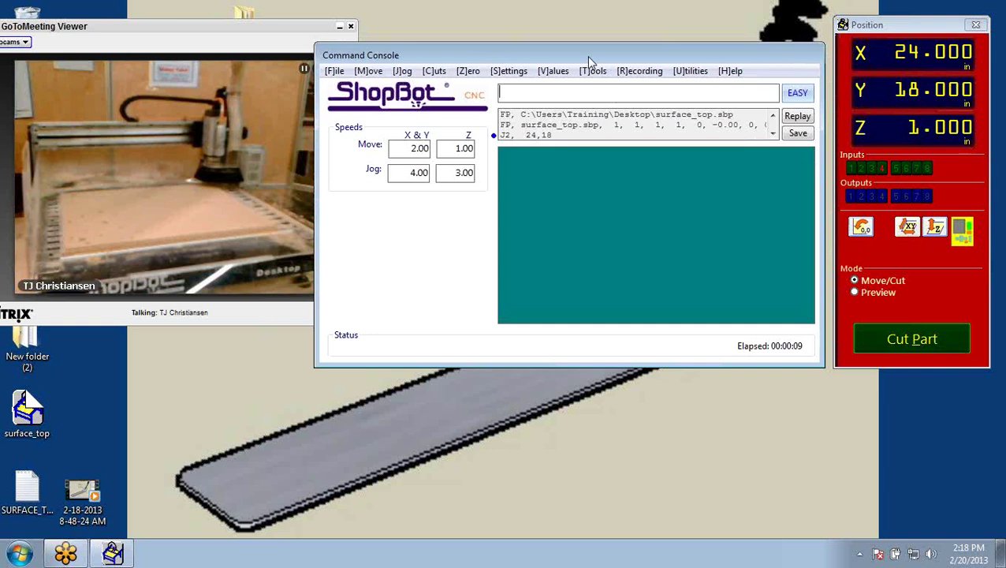